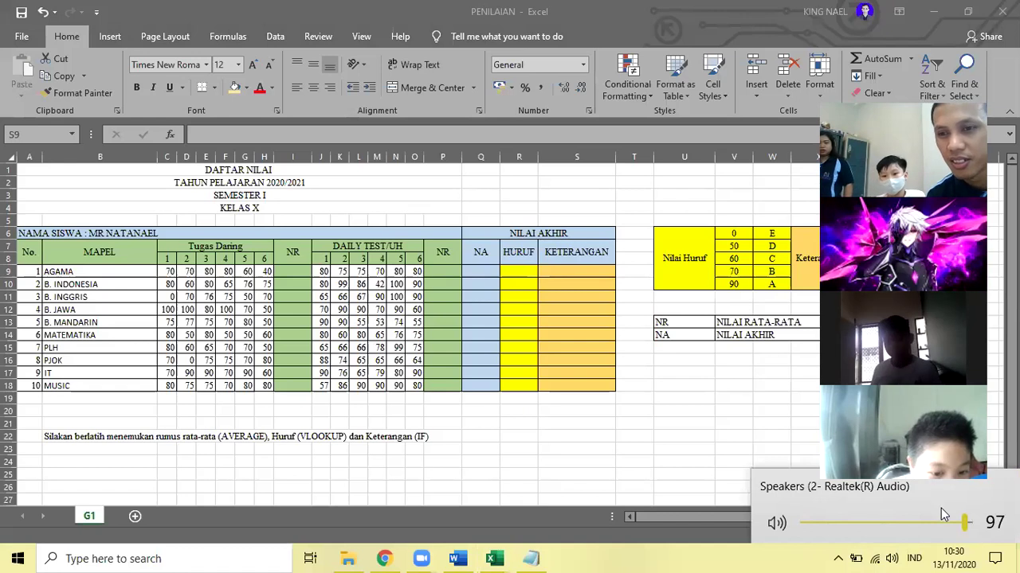
- Lower the speaker volume to 94 and return to the PENILAIAN worksheet
{"action": "left_click_drag", "start_coordinate": [965, 523], "coordinate": [962, 523]}
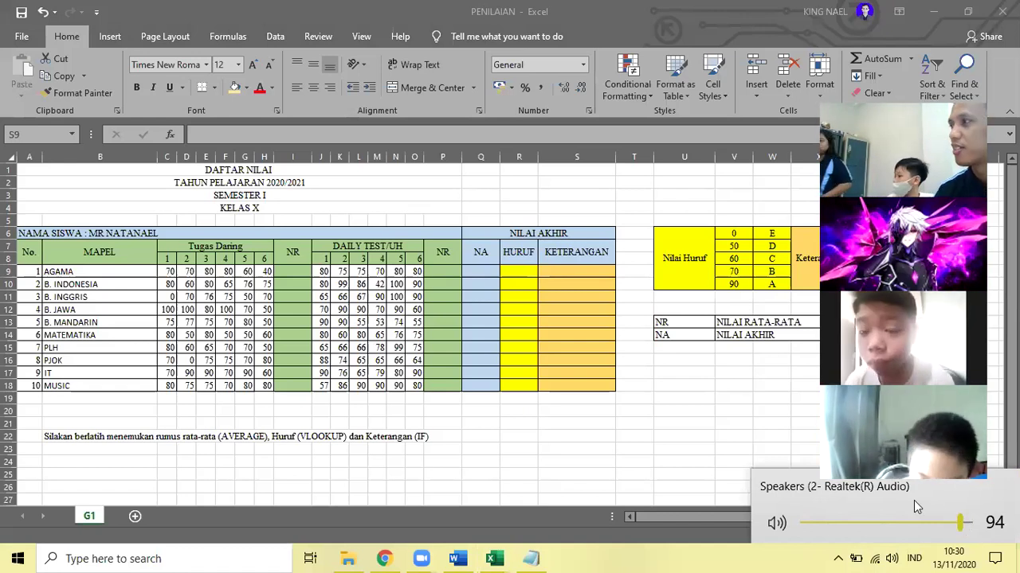
{"action": "left_click", "coordinate": [732, 414]}
{"action": "left_click", "coordinate": [732, 414]}
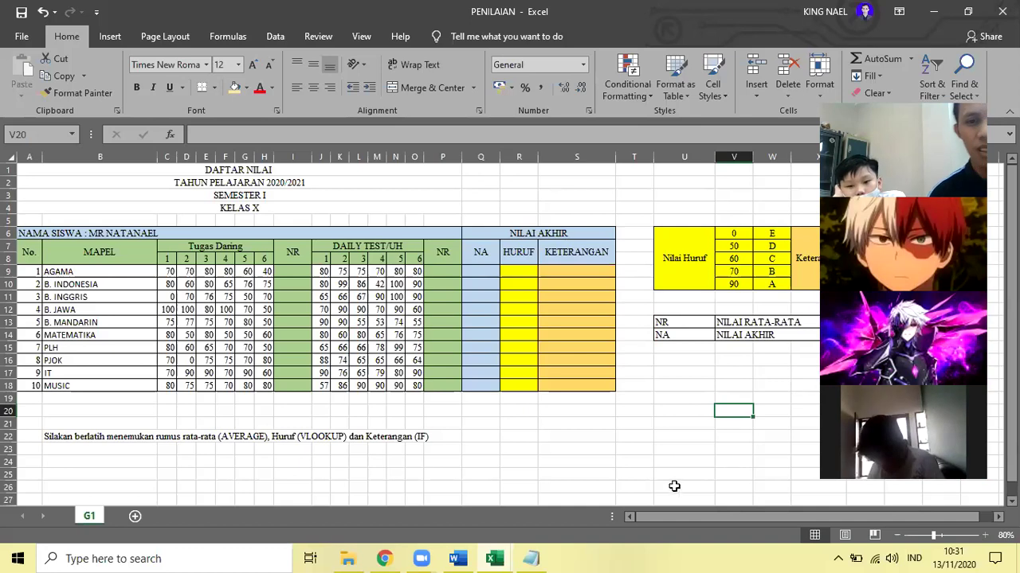
{"action": "left_click", "coordinate": [599, 452]}
{"action": "left_click", "coordinate": [578, 423]}
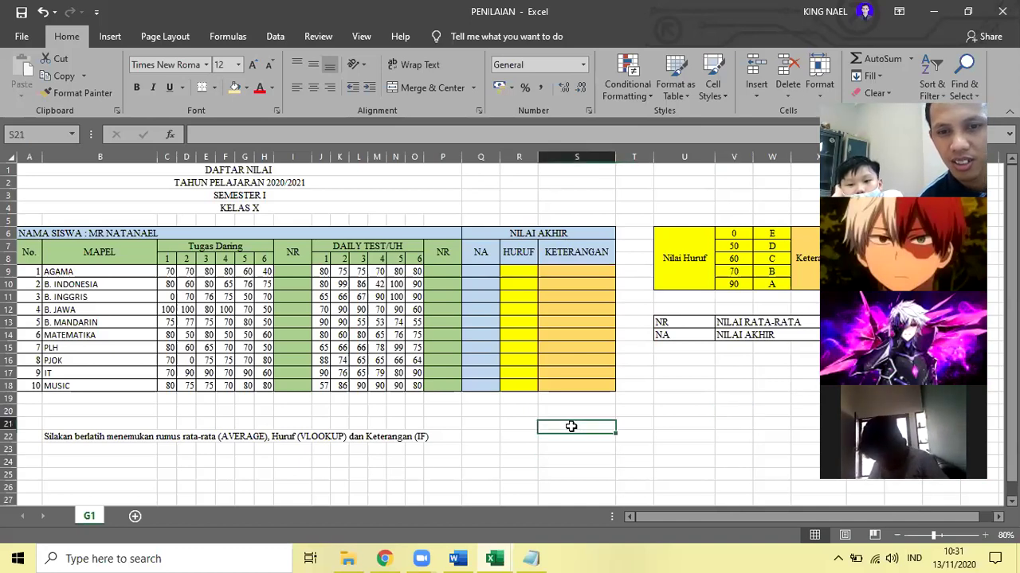
{"action": "left_click", "coordinate": [502, 420]}
{"action": "left_click", "coordinate": [432, 412]}
{"action": "left_click", "coordinate": [383, 411]}
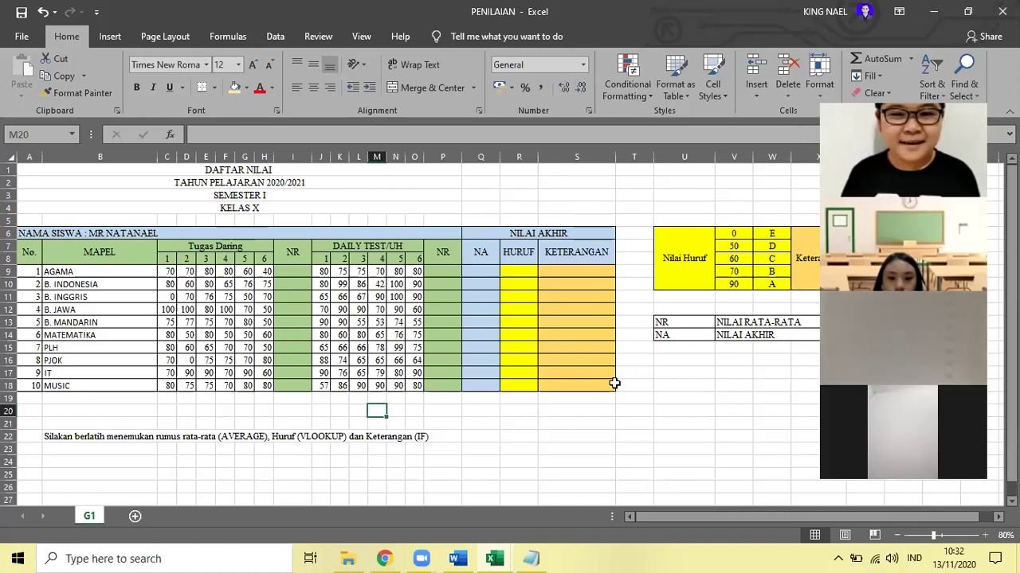
{"action": "left_click", "coordinate": [631, 383]}
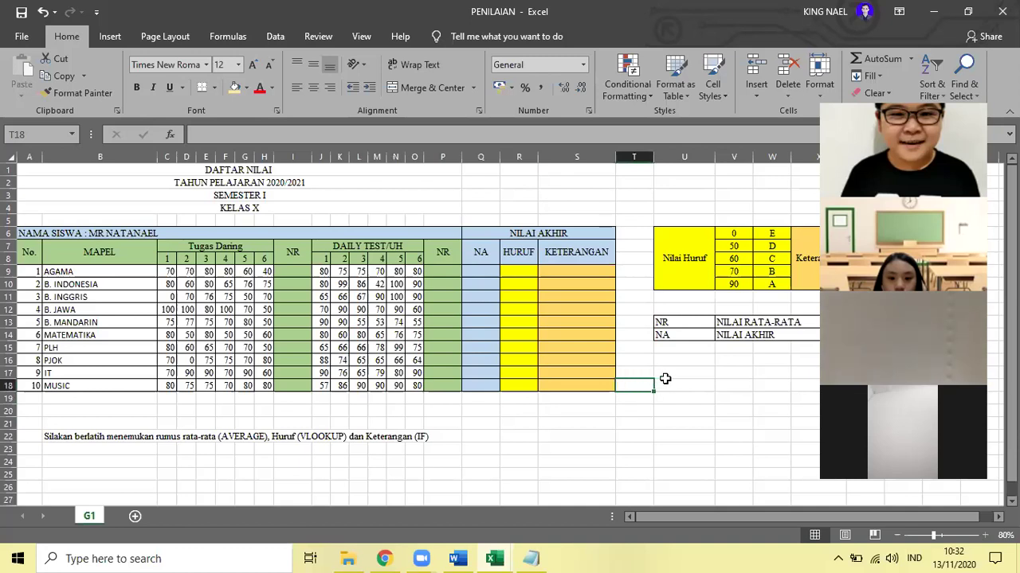
{"action": "left_click", "coordinate": [637, 373]}
{"action": "left_click", "coordinate": [641, 361]}
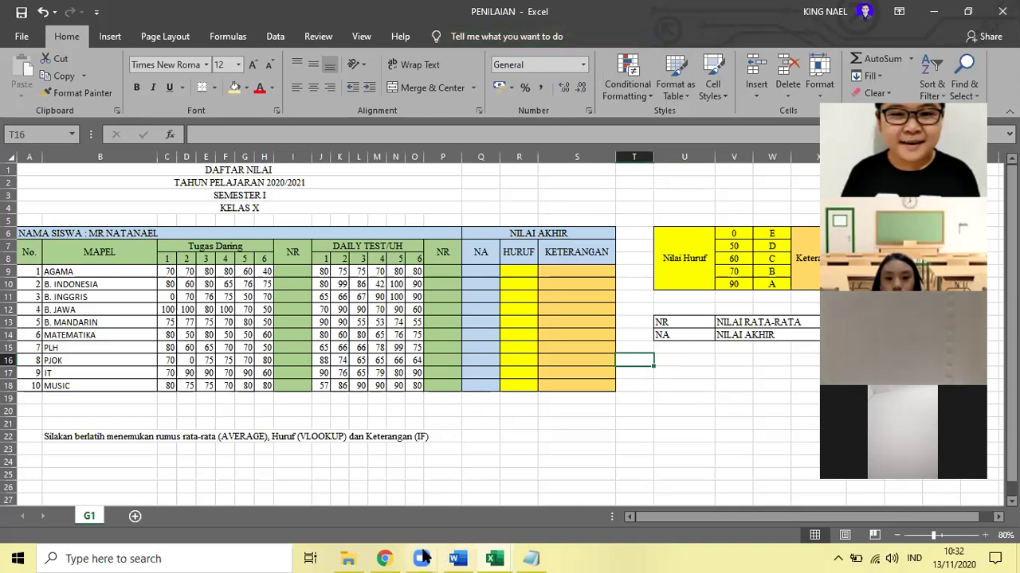
- Examine the title rows, student name row and Tugas Daring scores of the DAFTAR NILAI sheet
{"action": "left_click", "coordinate": [226, 260]}
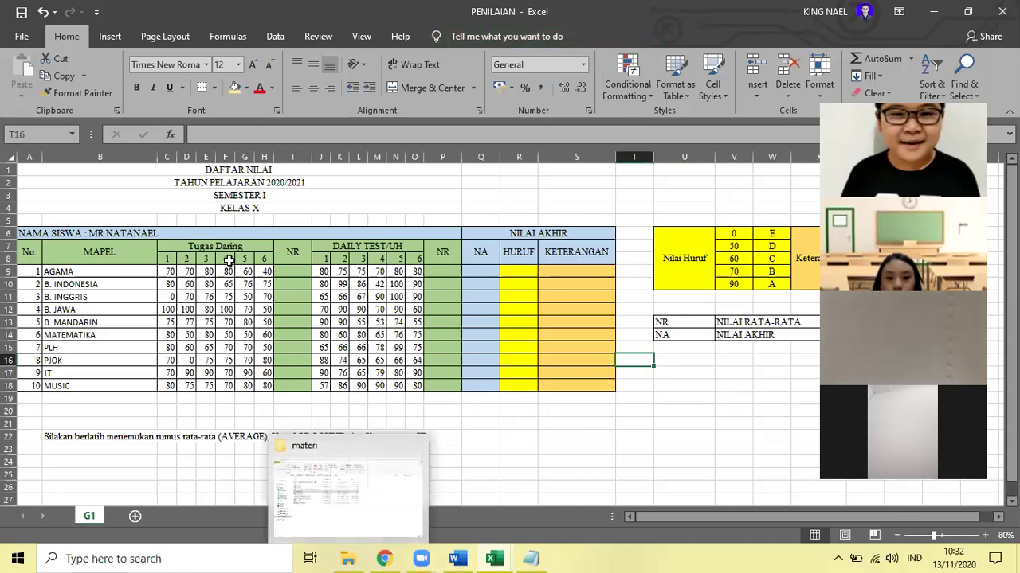
{"action": "left_click", "coordinate": [60, 233]}
{"action": "left_click", "coordinate": [223, 170]}
{"action": "left_click", "coordinate": [225, 181]}
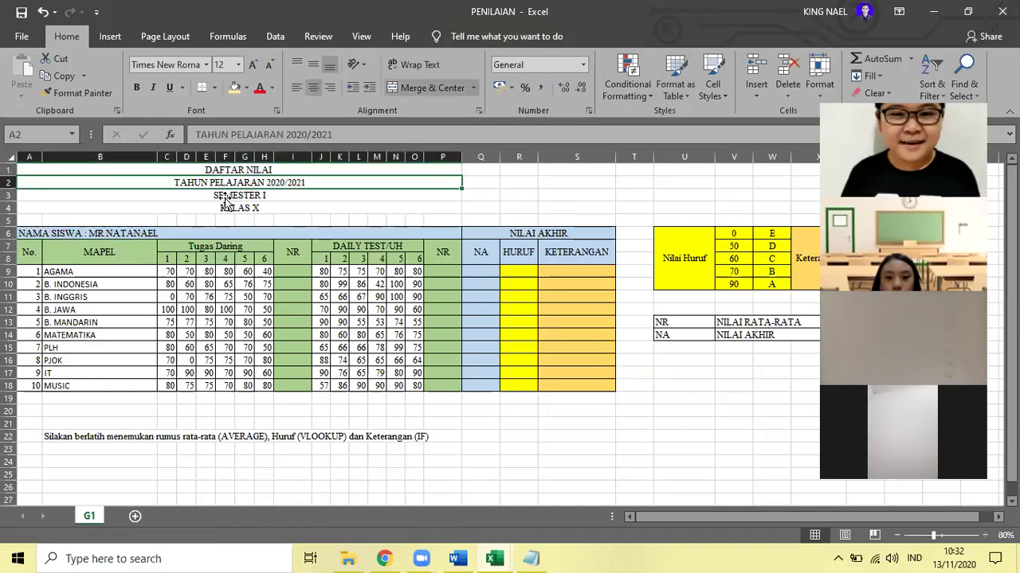
{"action": "left_click", "coordinate": [225, 197]}
{"action": "left_click", "coordinate": [227, 208]}
{"action": "left_click", "coordinate": [228, 246]}
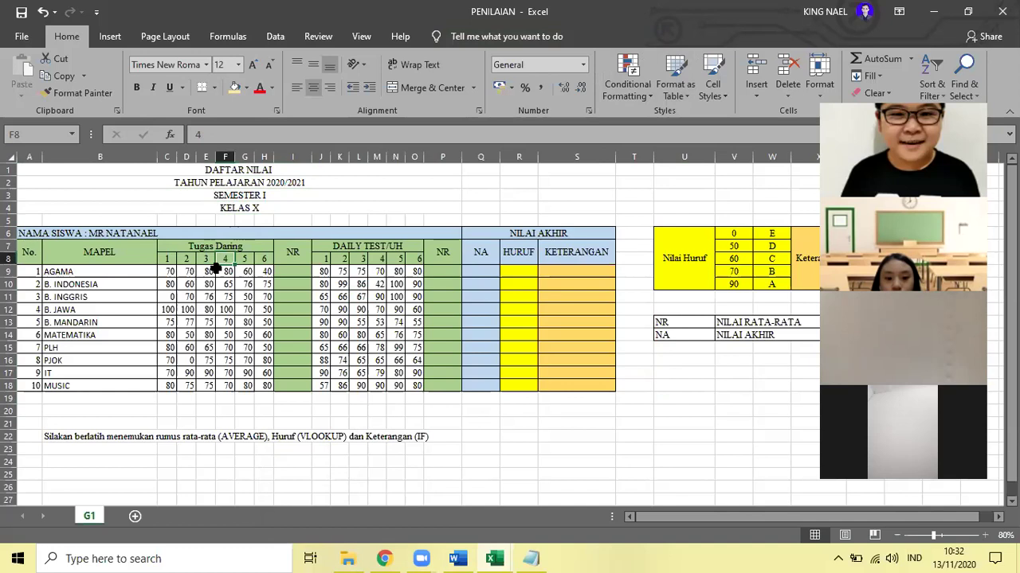
{"action": "left_click_drag", "start_coordinate": [208, 285], "coordinate": [227, 285]}
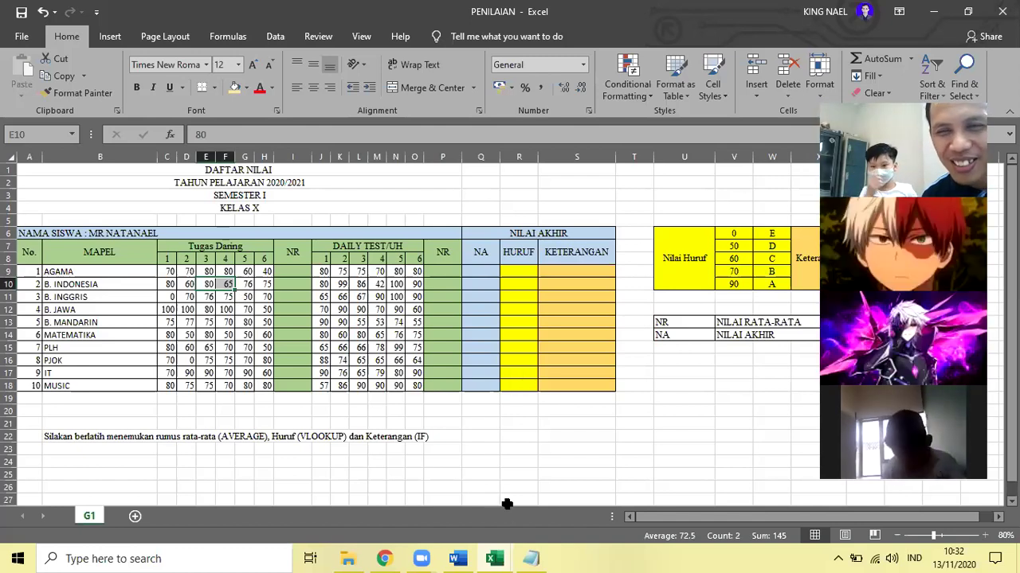
- Switch to the if ganda workbook and examine the RAPORT table together with its keterangan rules
{"action": "left_click", "coordinate": [589, 449]}
{"action": "left_click", "coordinate": [553, 412]}
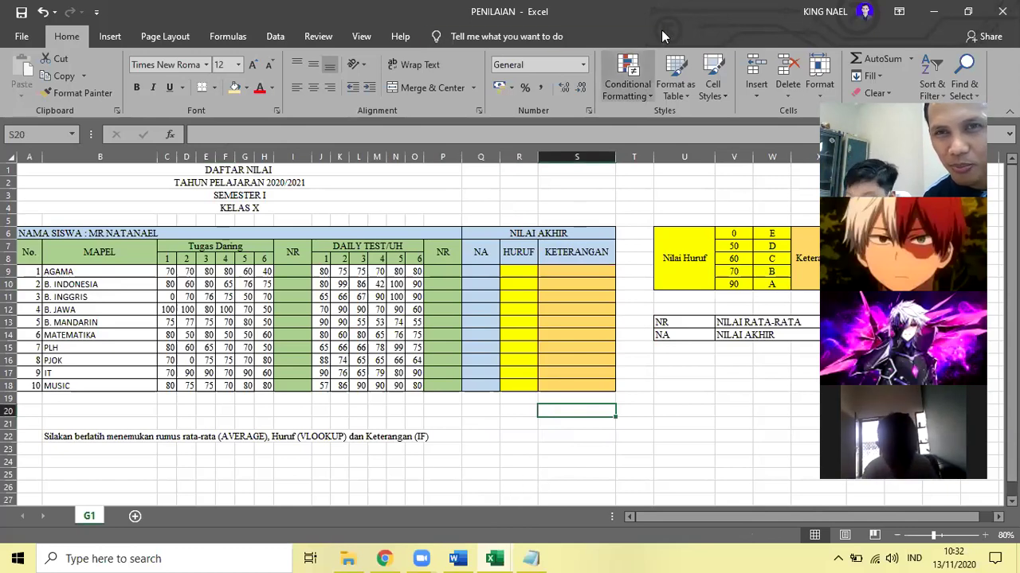
{"action": "mouse_move", "coordinate": [494, 556]}
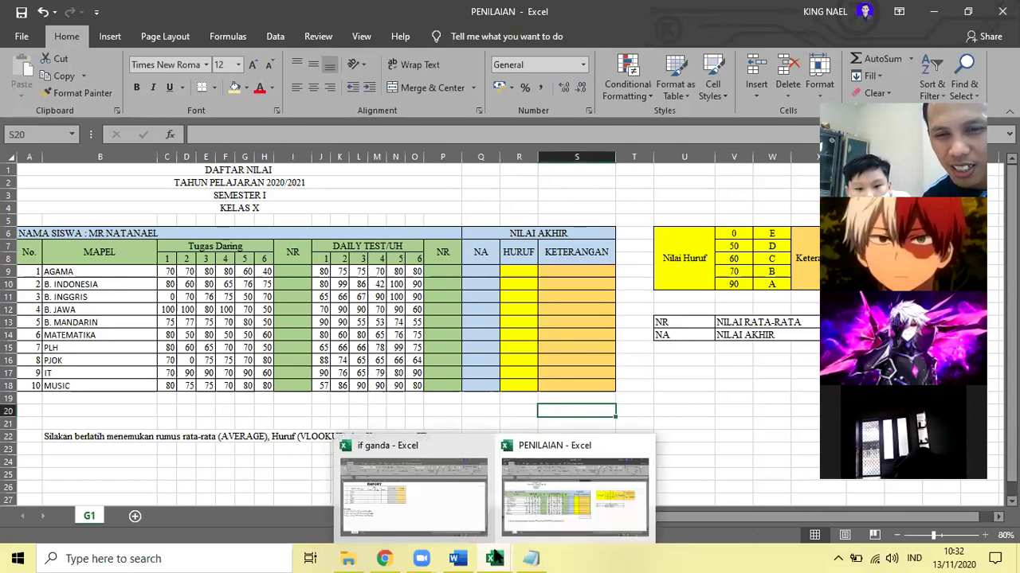
{"action": "left_click", "coordinate": [556, 513]}
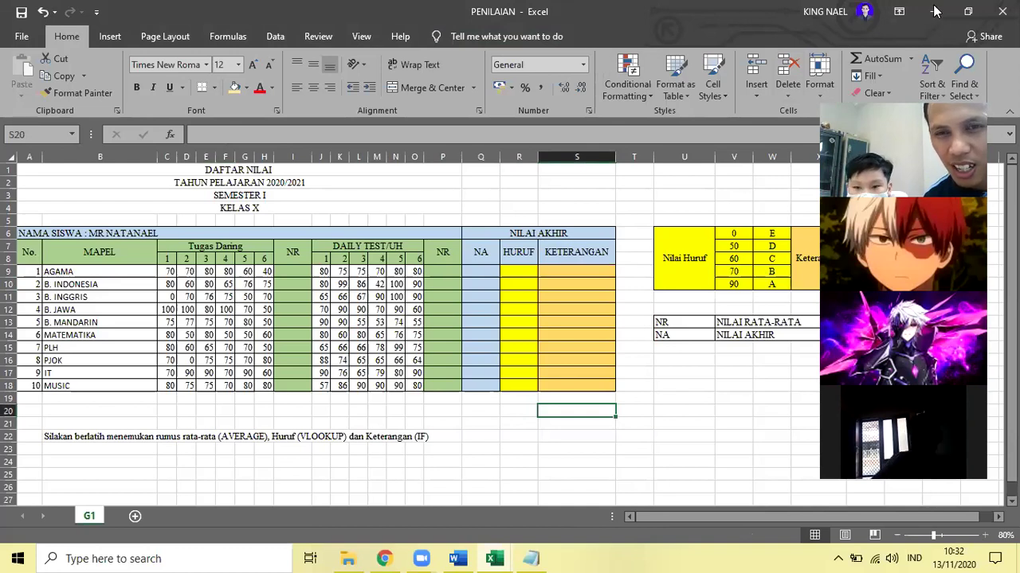
{"action": "key", "text": "alt+Tab"}
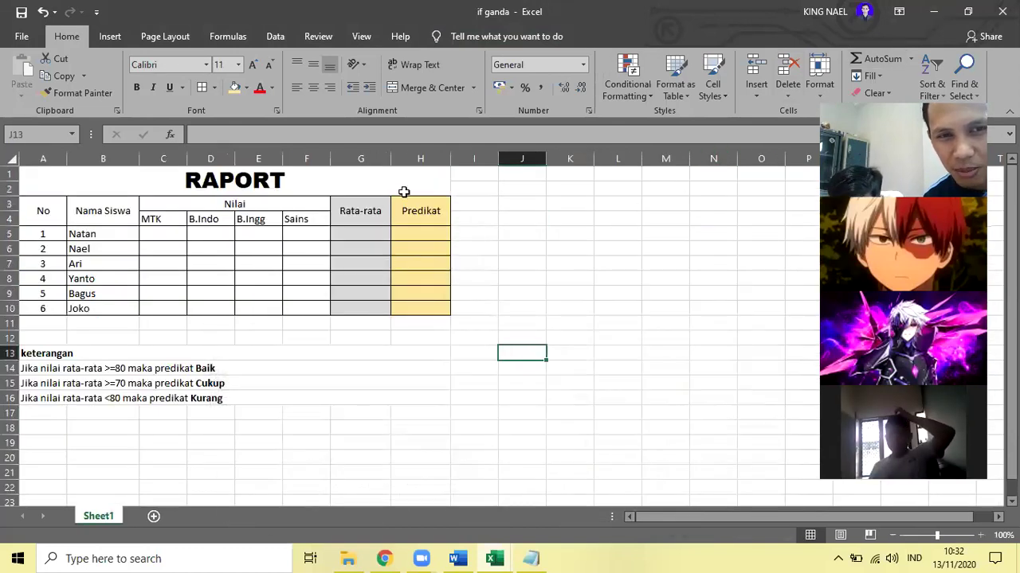
{"action": "left_click_drag", "start_coordinate": [418, 176], "coordinate": [414, 399]}
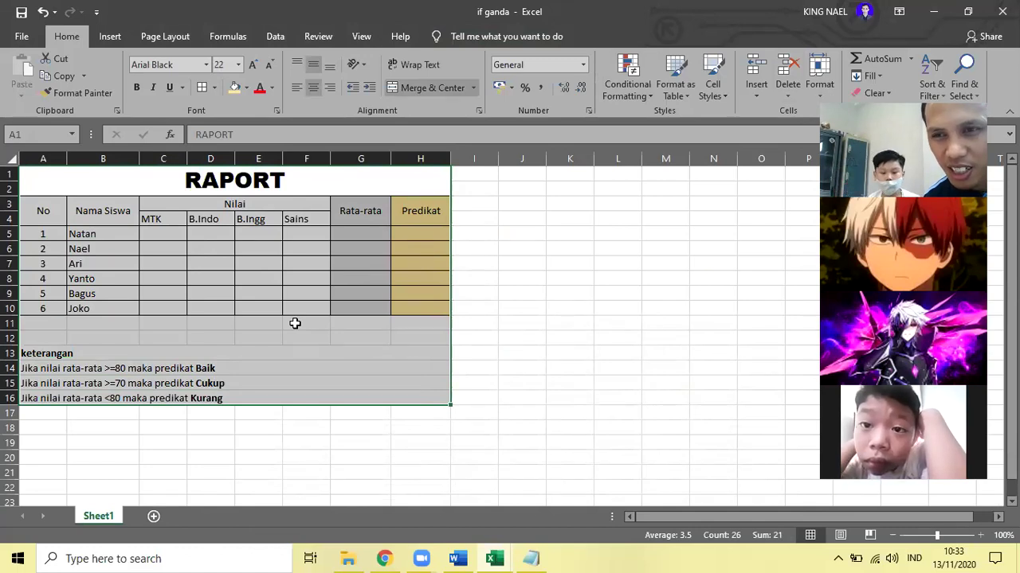
{"action": "left_click", "coordinate": [499, 356]}
{"action": "left_click_drag", "start_coordinate": [37, 183], "coordinate": [274, 400]}
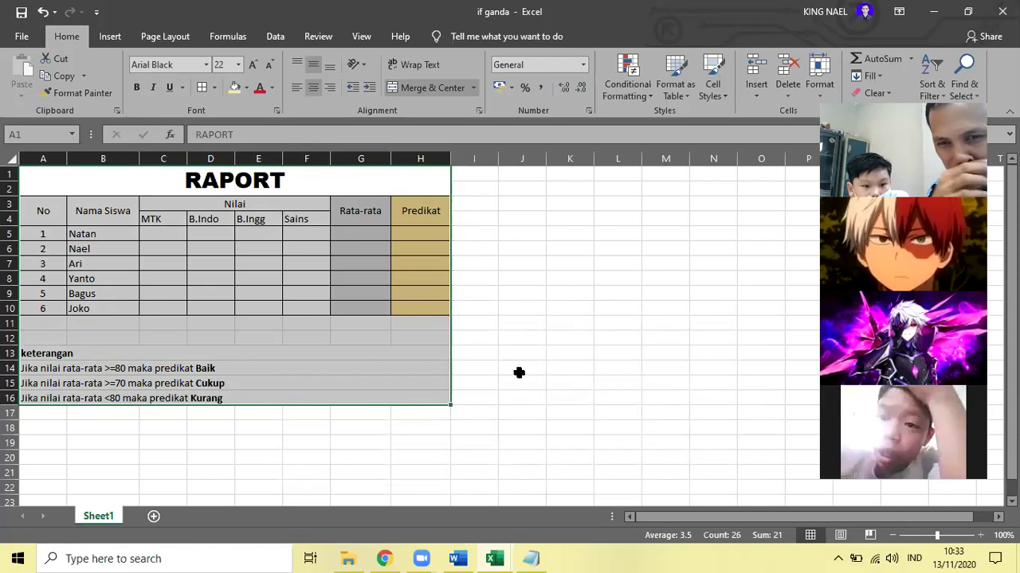
{"action": "left_click", "coordinate": [503, 344]}
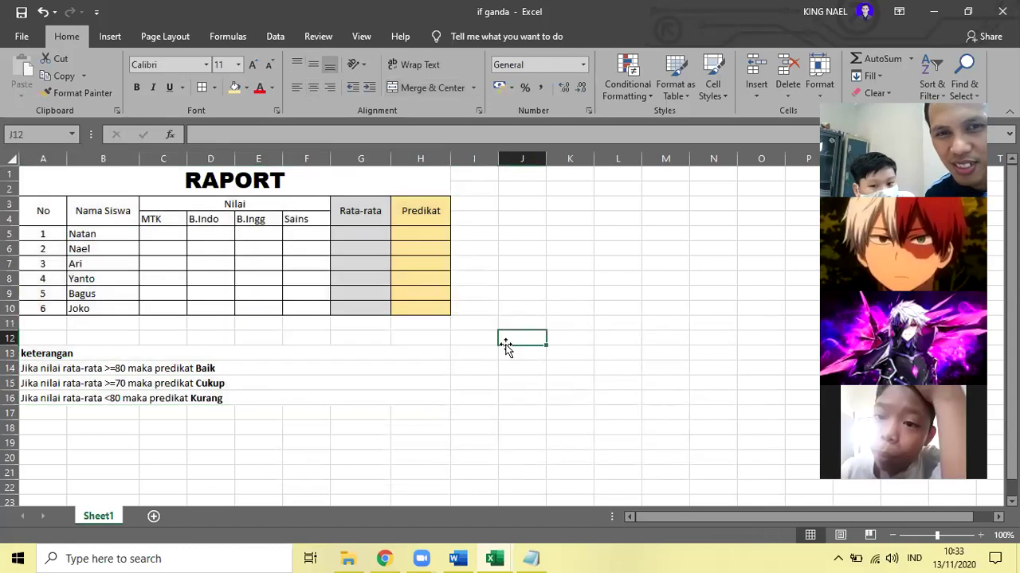
{"action": "left_click_drag", "start_coordinate": [54, 182], "coordinate": [270, 401]}
{"action": "left_click", "coordinate": [517, 311]}
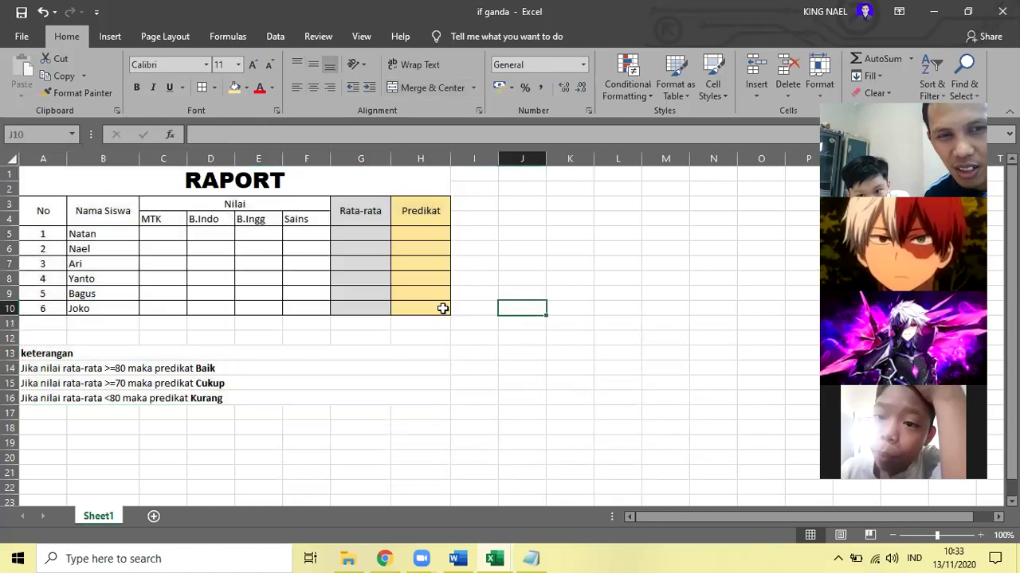
- Examine the MTK, B.Indo, B.Ingg and Sains score cells for the first three students in the RAPORT table
{"action": "left_click", "coordinate": [170, 234]}
{"action": "left_click", "coordinate": [211, 233]}
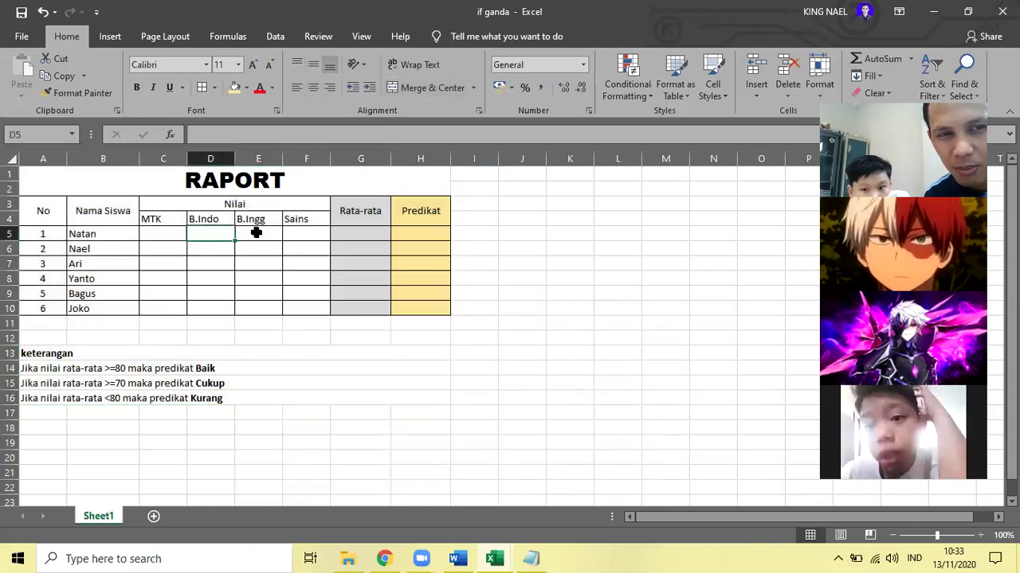
{"action": "left_click", "coordinate": [257, 231]}
{"action": "left_click", "coordinate": [308, 235]}
{"action": "left_click", "coordinate": [257, 236]}
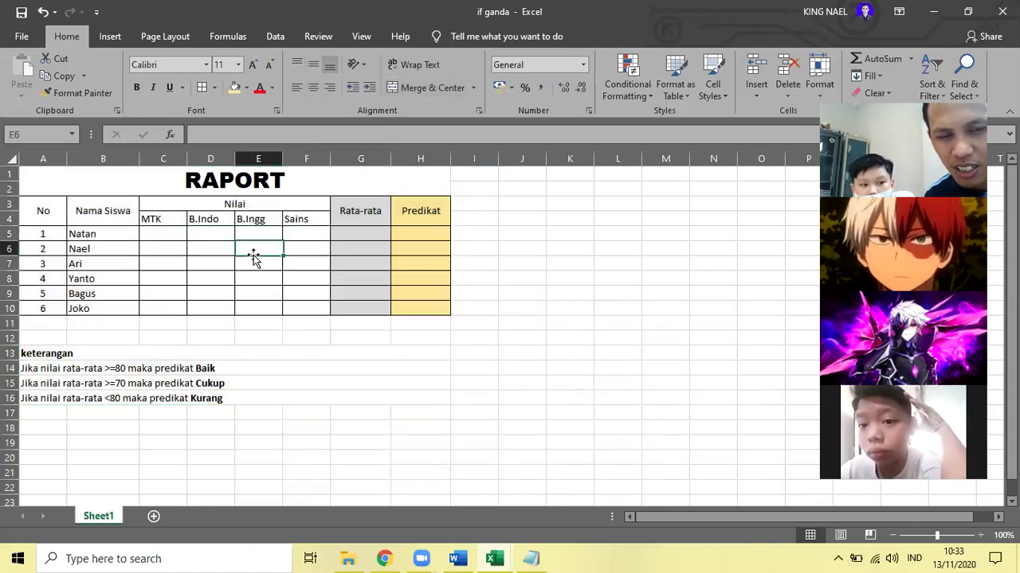
{"action": "left_click", "coordinate": [164, 234]}
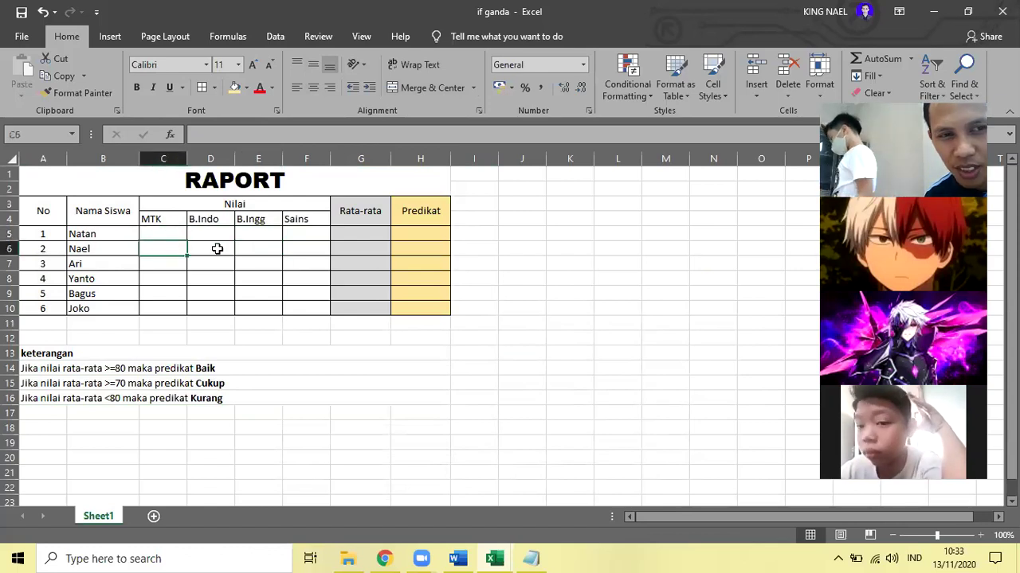
{"action": "left_click", "coordinate": [215, 248]}
{"action": "left_click", "coordinate": [215, 266]}
{"action": "left_click", "coordinate": [164, 266]}
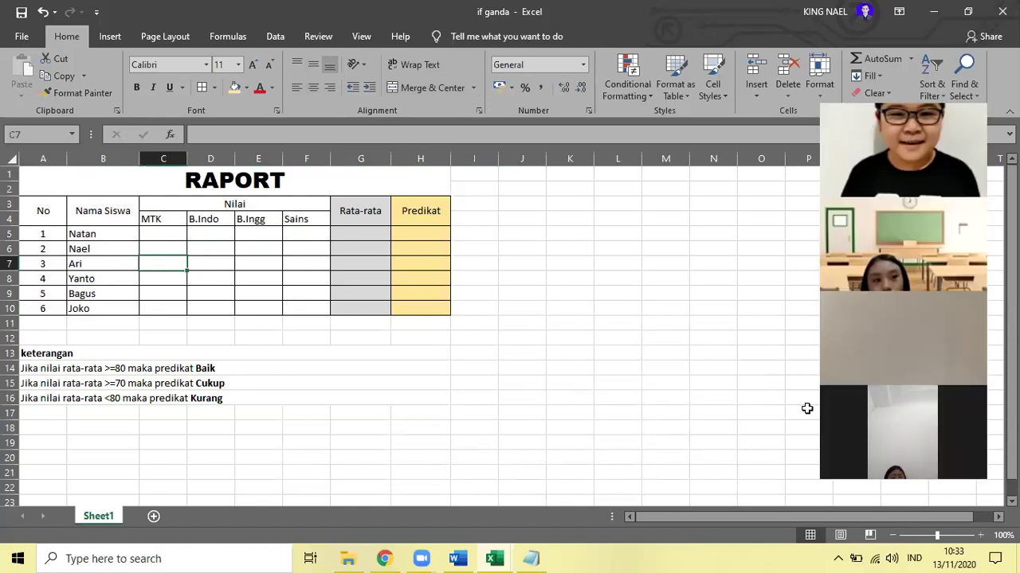
- Examine the Predikat cells and the Nama Siswa list, and highlight the whole RAPORT block through row 16
{"action": "left_click", "coordinate": [417, 232]}
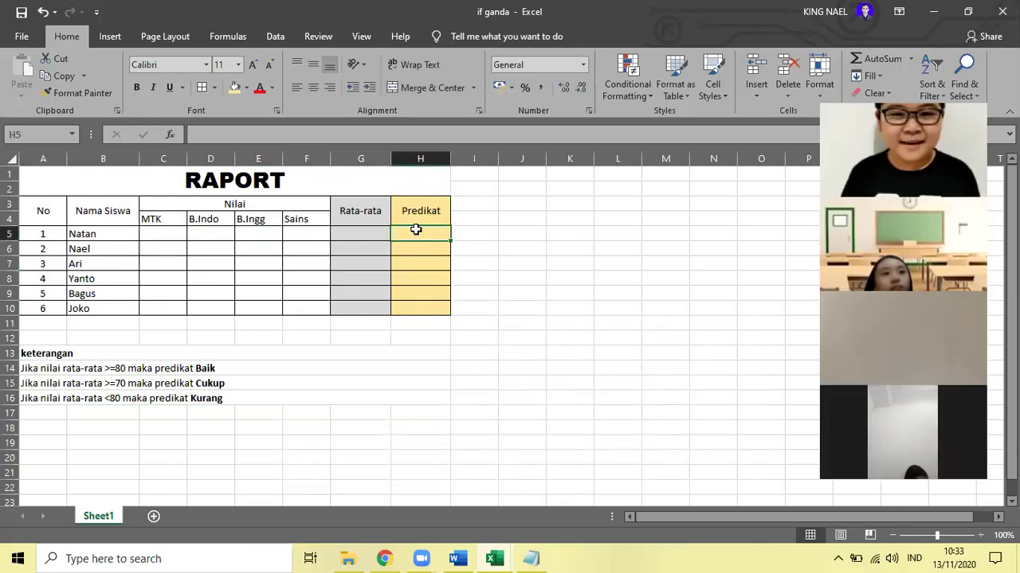
{"action": "left_click", "coordinate": [420, 247]}
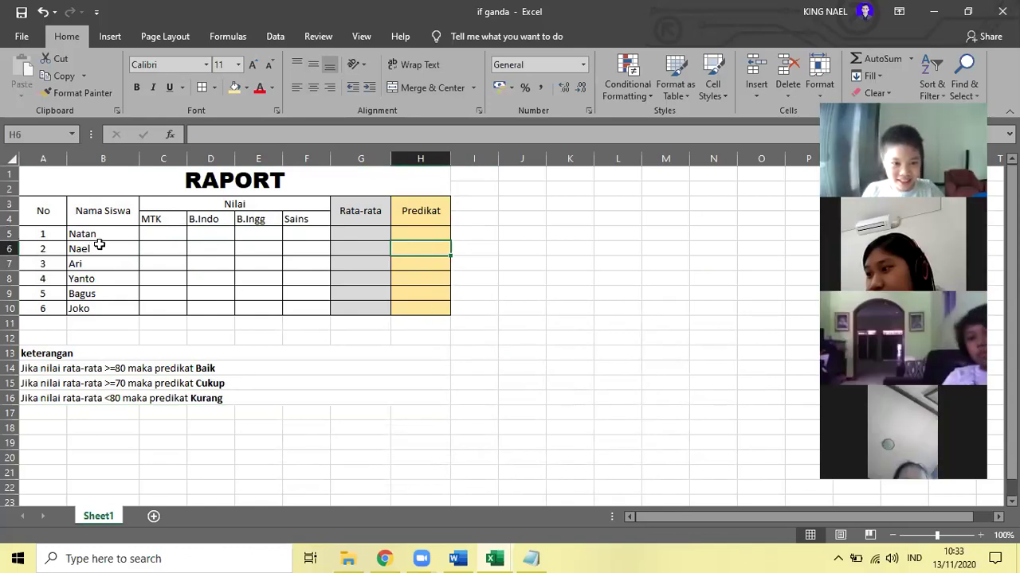
{"action": "left_click_drag", "start_coordinate": [97, 233], "coordinate": [102, 309]}
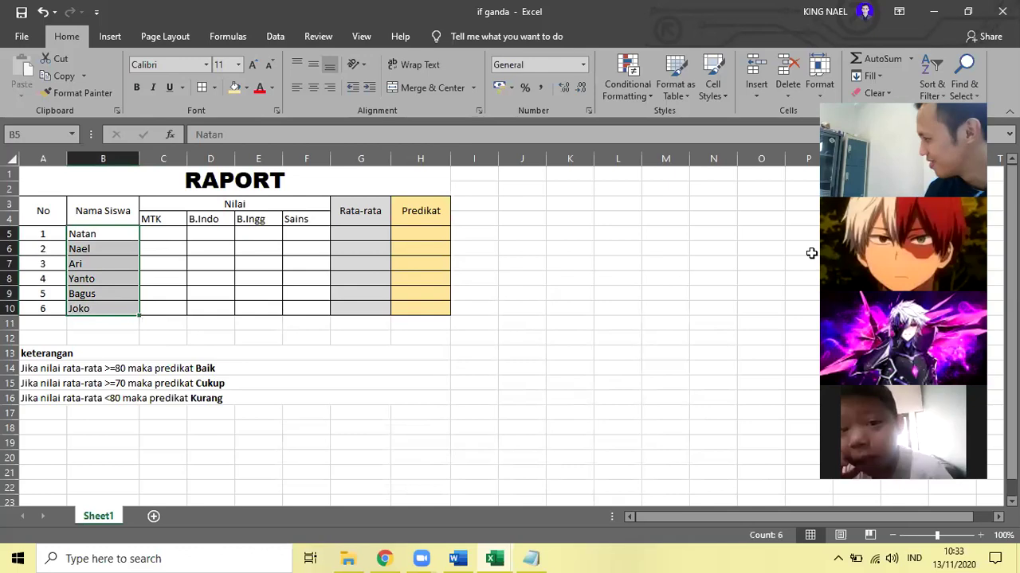
{"action": "left_click", "coordinate": [589, 364]}
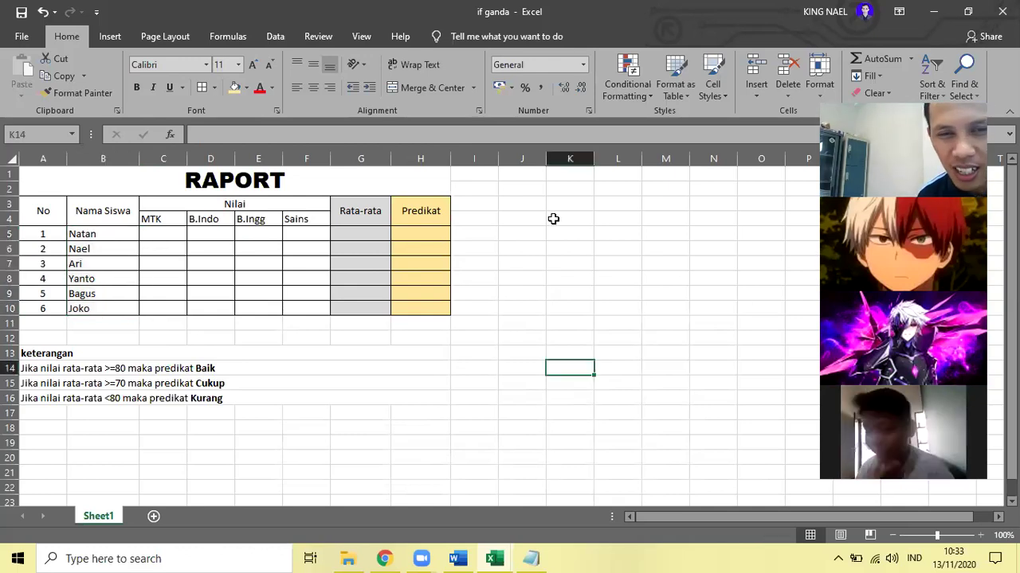
{"action": "left_click_drag", "start_coordinate": [82, 187], "coordinate": [239, 398]}
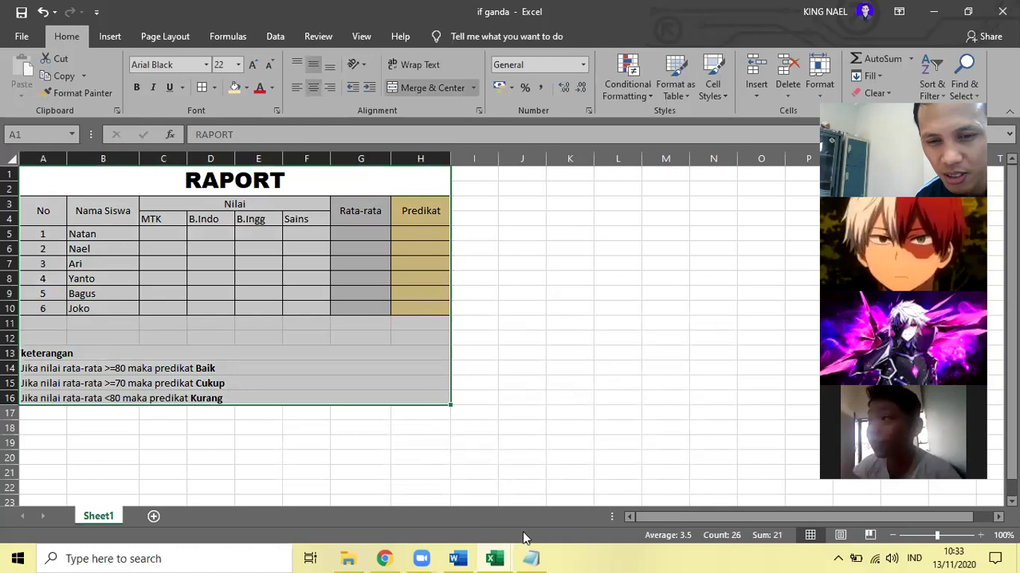
- Minimize the open workbooks and the materi folder to show the desktop
{"action": "left_click", "coordinate": [931, 12]}
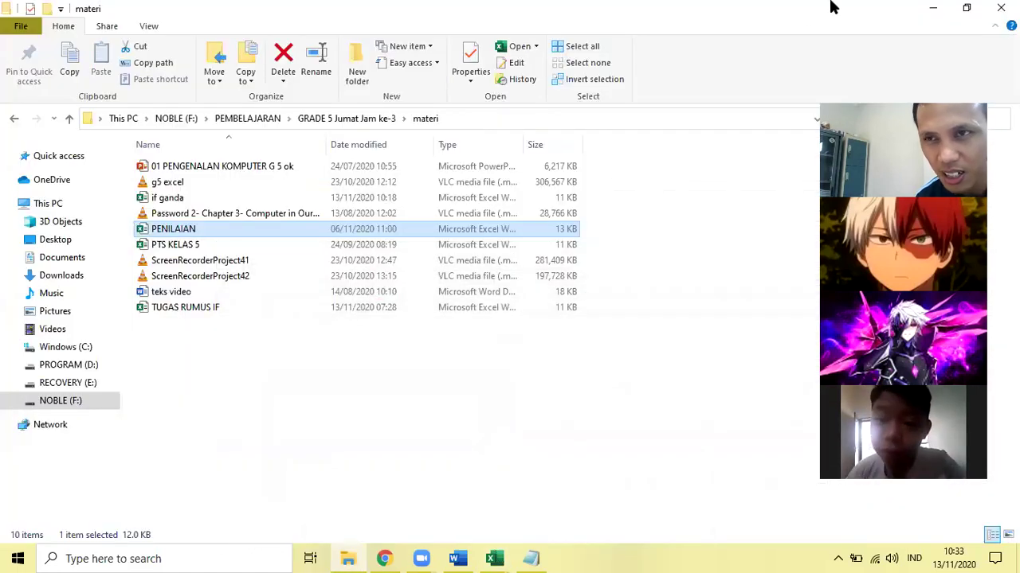
{"action": "double_click", "coordinate": [918, 10]}
{"action": "left_click", "coordinate": [926, 12]}
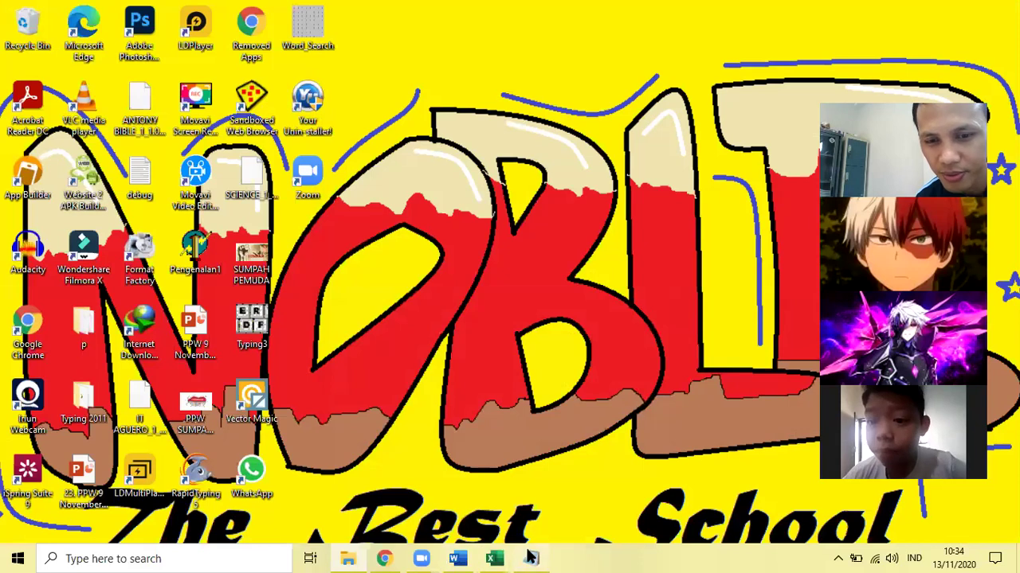
{"action": "mouse_move", "coordinate": [533, 558]}
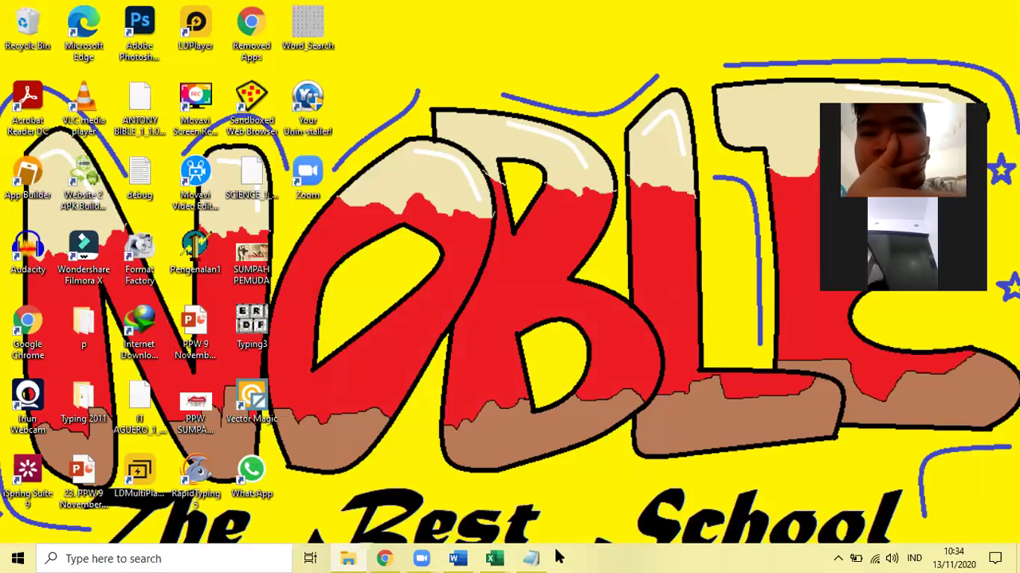
- Bring back the PENILAIAN workbook and examine the whole grade sheet down to the practice instruction in row 22
{"action": "left_click", "coordinate": [495, 557]}
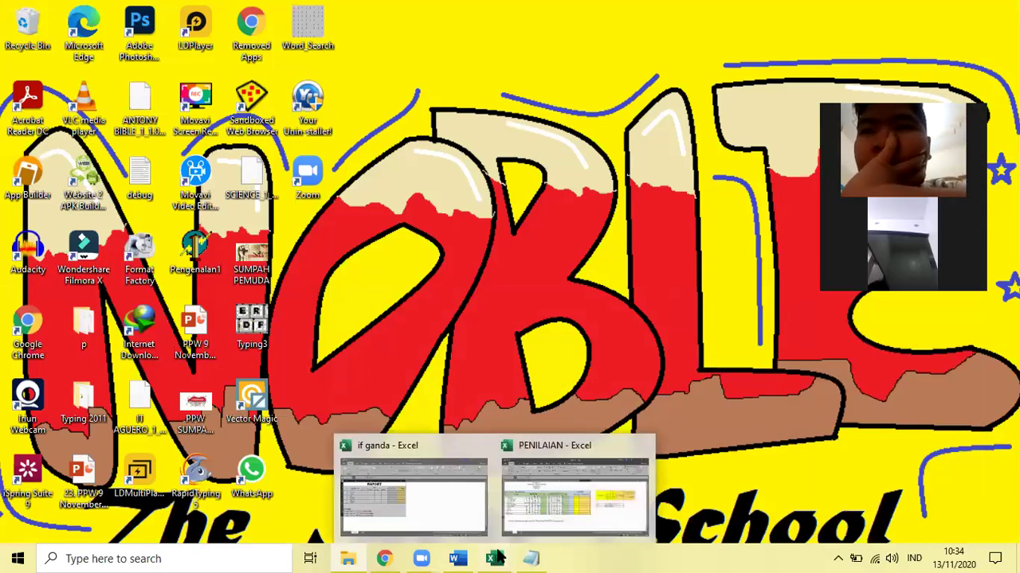
{"action": "left_click", "coordinate": [567, 510]}
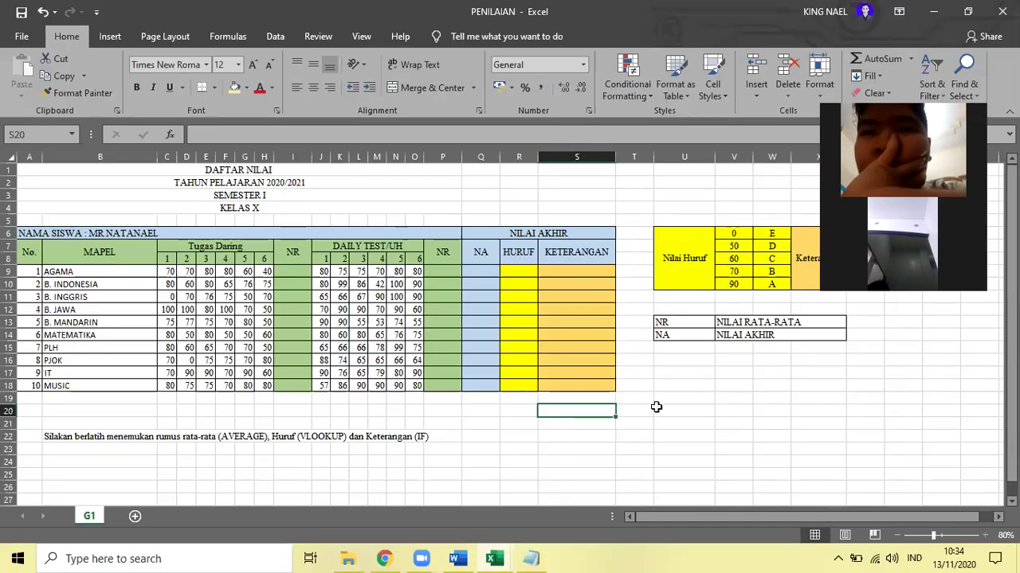
{"action": "left_click", "coordinate": [655, 409]}
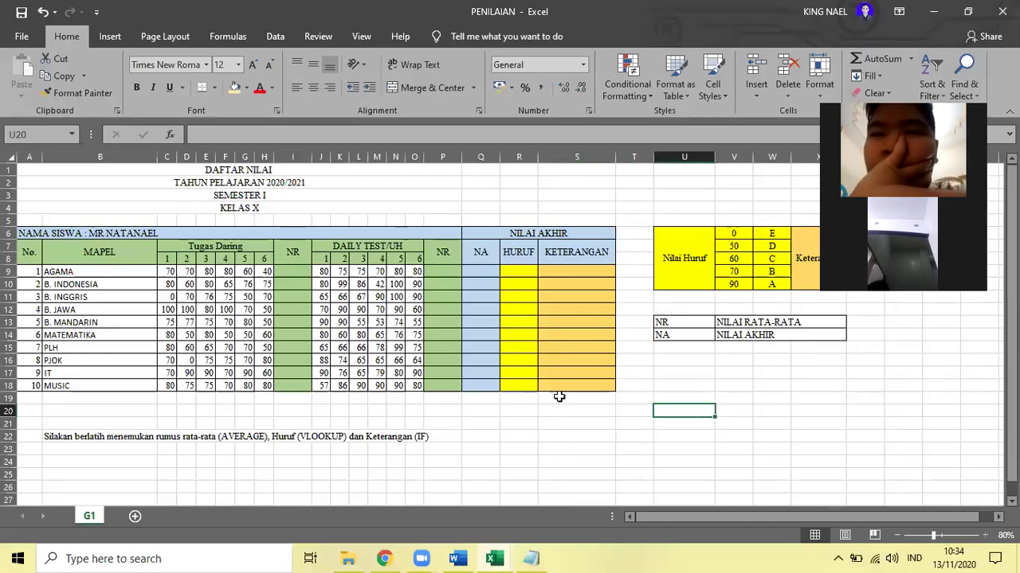
{"action": "mouse_move", "coordinate": [61, 171]}
{"action": "left_mouse_down"}
{"action": "mouse_move", "coordinate": [439, 387]}
{"action": "mouse_move", "coordinate": [587, 389]}
{"action": "mouse_move", "coordinate": [620, 436]}
{"action": "mouse_move", "coordinate": [698, 423]}
{"action": "mouse_move", "coordinate": [787, 421]}
{"action": "mouse_move", "coordinate": [795, 433]}
{"action": "left_mouse_up"}
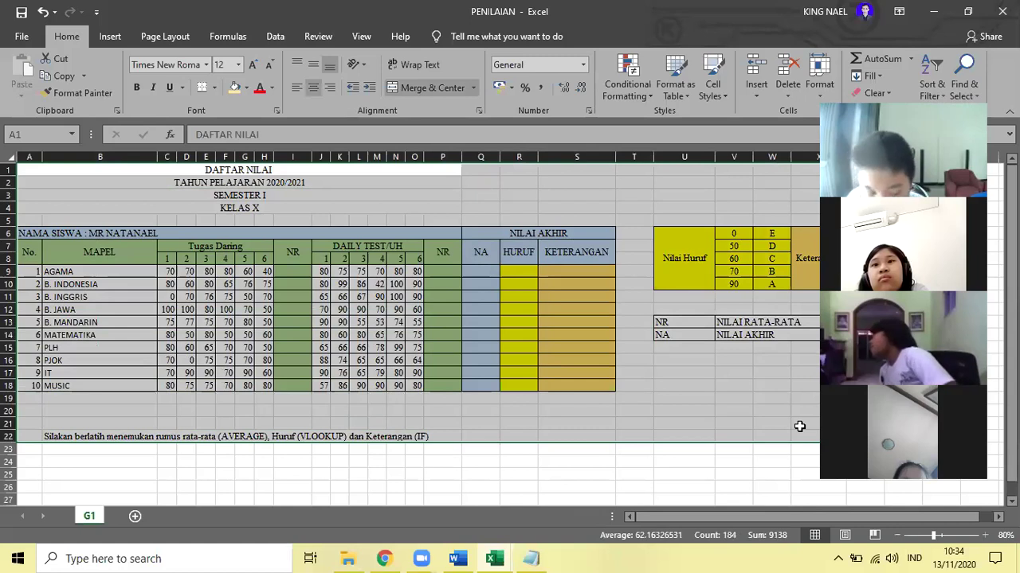
{"action": "left_click", "coordinate": [568, 431]}
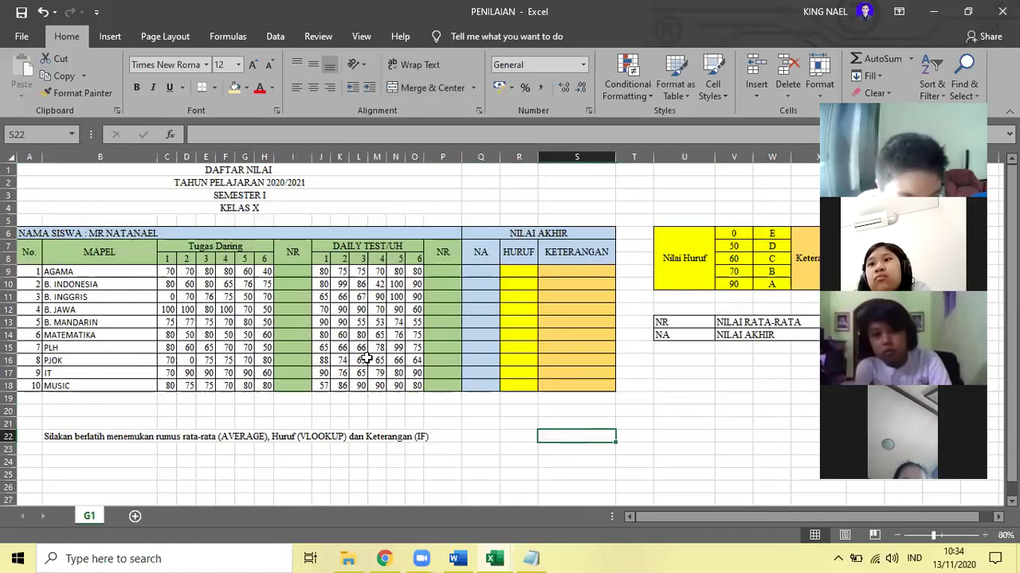
- Highlight the PENILAIAN sheet down to row 22, minimize that workbook and highlight the RAPORT block in if ganda
{"action": "left_click_drag", "start_coordinate": [51, 173], "coordinate": [726, 436]}
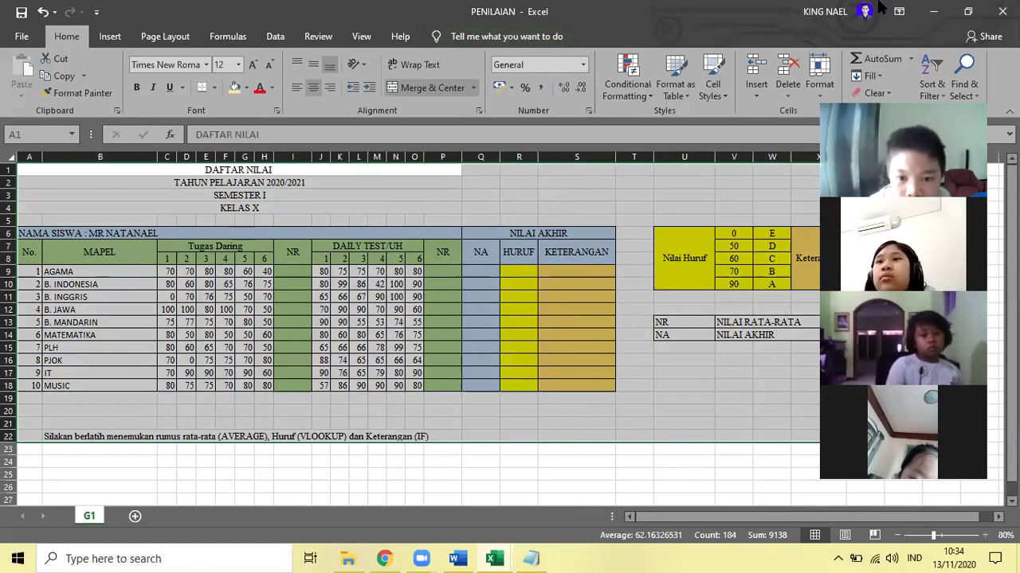
{"action": "left_click", "coordinate": [934, 11]}
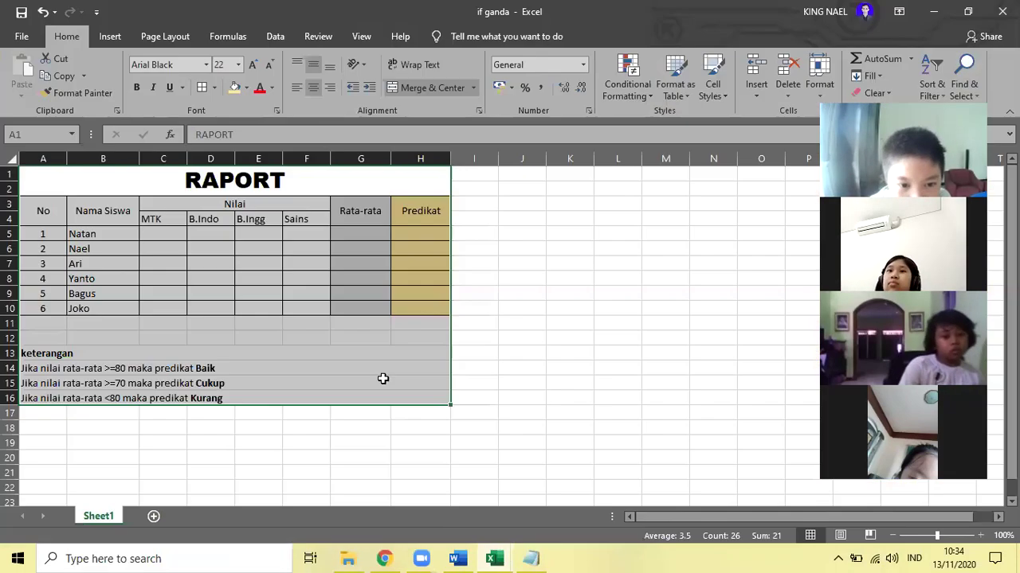
{"action": "left_click", "coordinate": [44, 180]}
{"action": "left_click_drag", "start_coordinate": [44, 180], "coordinate": [239, 401]}
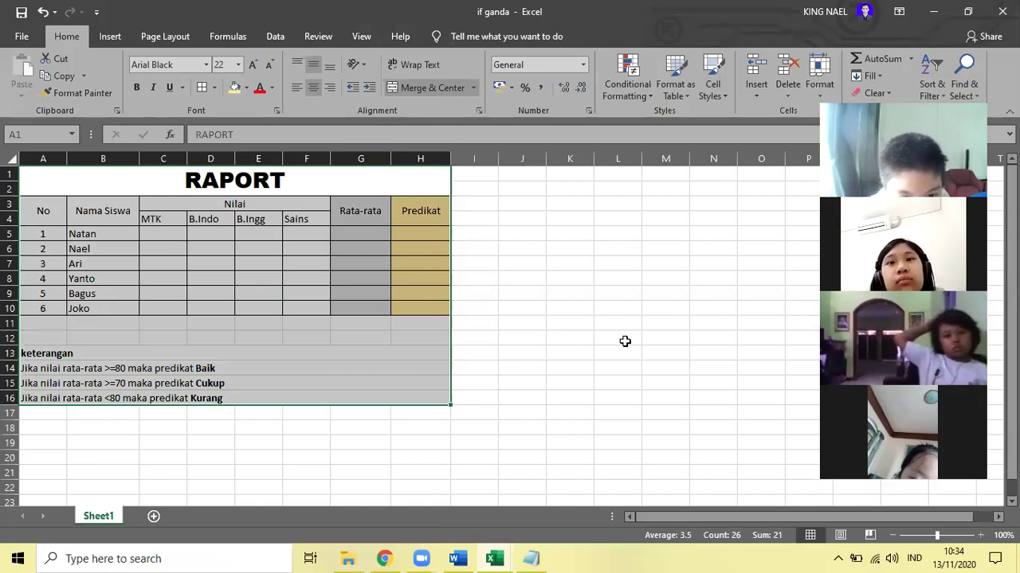
{"action": "left_click", "coordinate": [567, 328]}
{"action": "left_click_drag", "start_coordinate": [40, 177], "coordinate": [216, 399]}
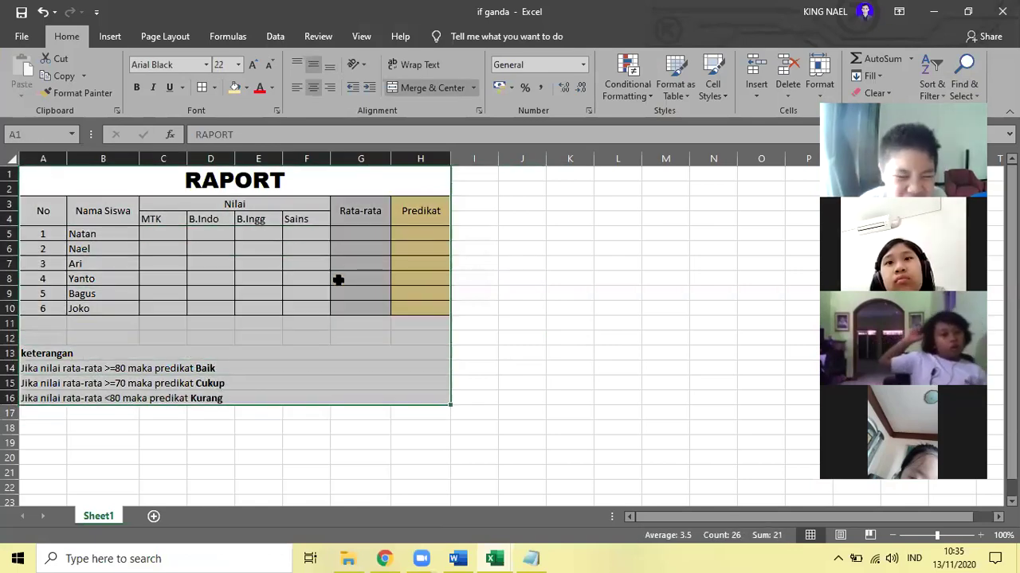
- Examine the Rata-rata and Predikat cells of all six students in rows 5 to 10
{"action": "left_click", "coordinate": [354, 232]}
{"action": "left_click", "coordinate": [402, 237]}
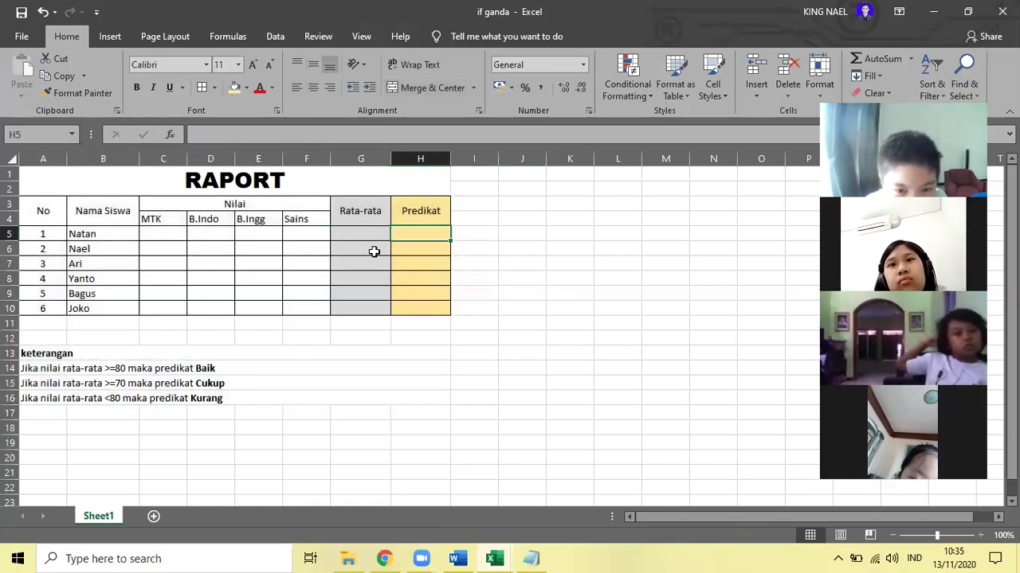
{"action": "left_click", "coordinate": [374, 252]}
{"action": "left_click", "coordinate": [401, 250]}
{"action": "left_click", "coordinate": [359, 269]}
{"action": "left_click", "coordinate": [404, 264]}
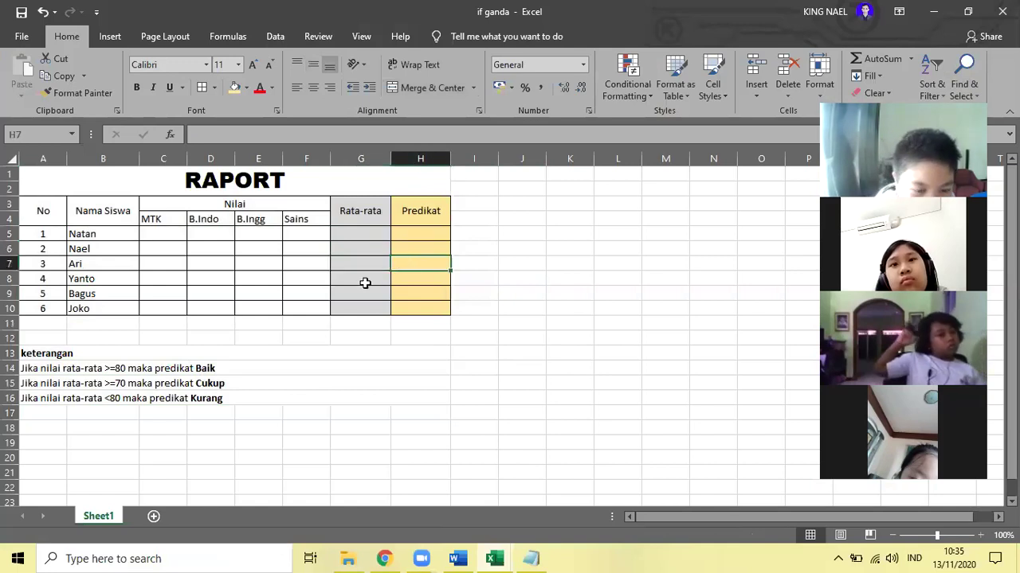
{"action": "left_click", "coordinate": [364, 282]}
{"action": "left_click", "coordinate": [412, 280]}
{"action": "left_click", "coordinate": [362, 294]}
{"action": "left_click", "coordinate": [408, 295]}
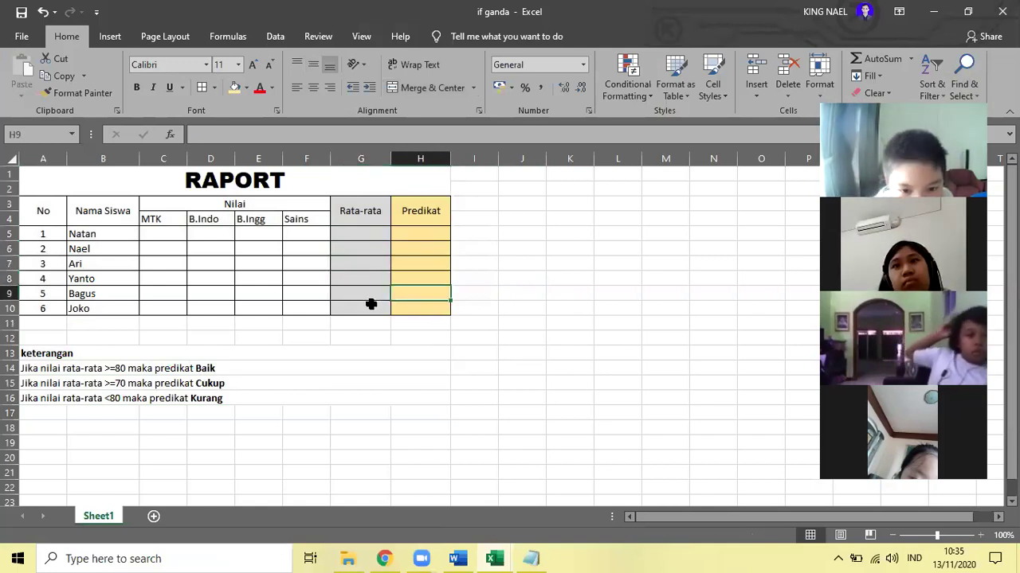
{"action": "left_click", "coordinate": [369, 308]}
{"action": "left_click", "coordinate": [405, 307]}
- Highlight the RAPORT block down to row 16 and examine the area around the table and the keterangan rules
{"action": "left_click_drag", "start_coordinate": [63, 173], "coordinate": [229, 396]}
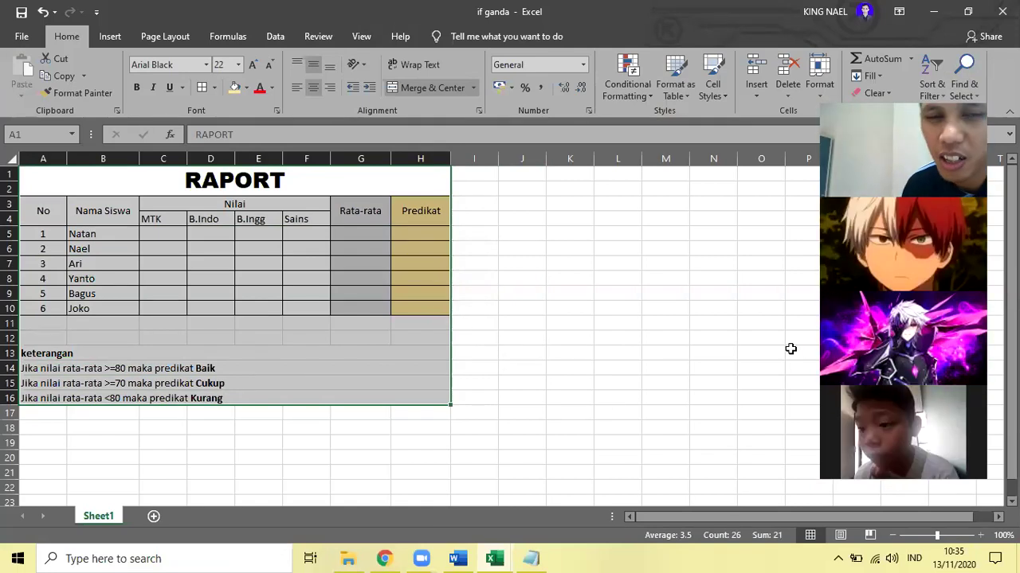
{"action": "left_click", "coordinate": [500, 332]}
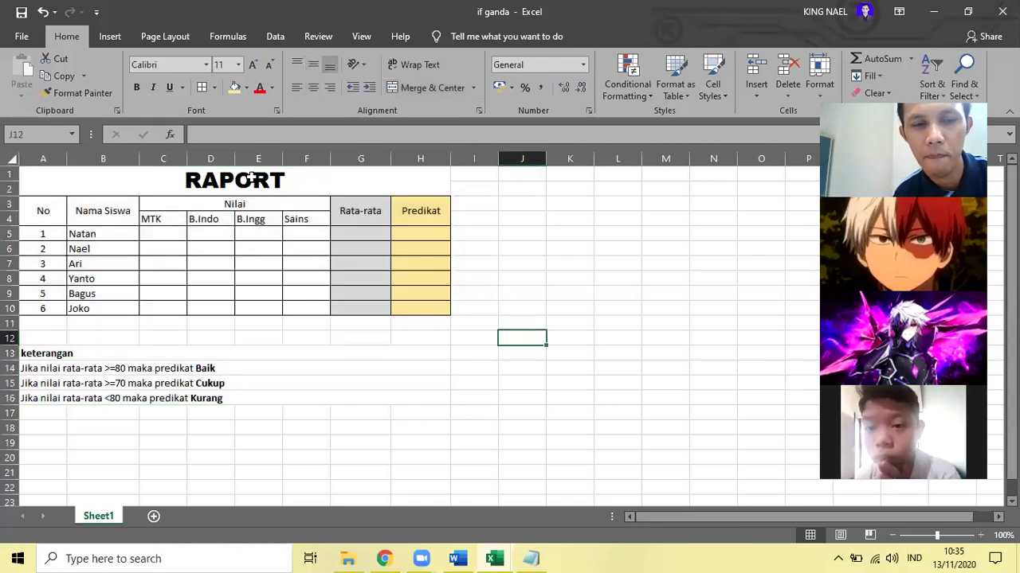
{"action": "left_click", "coordinate": [58, 335]}
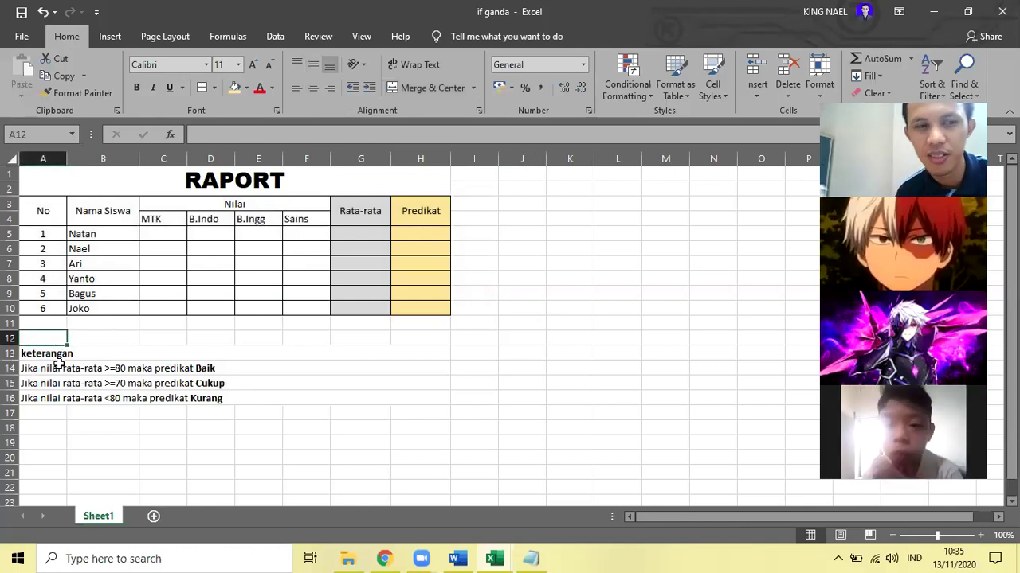
{"action": "left_click", "coordinate": [290, 326]}
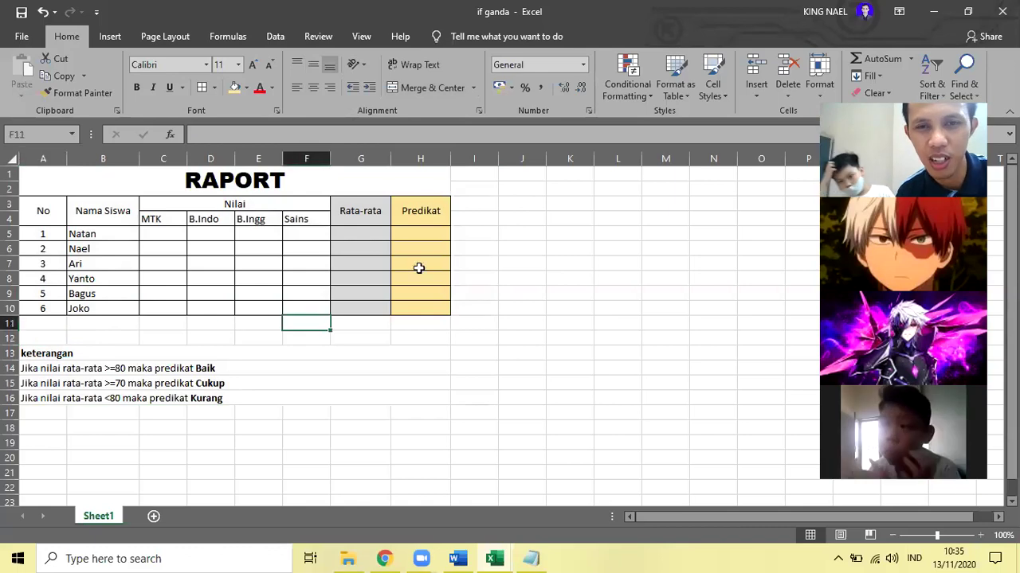
{"action": "left_click", "coordinate": [504, 204]}
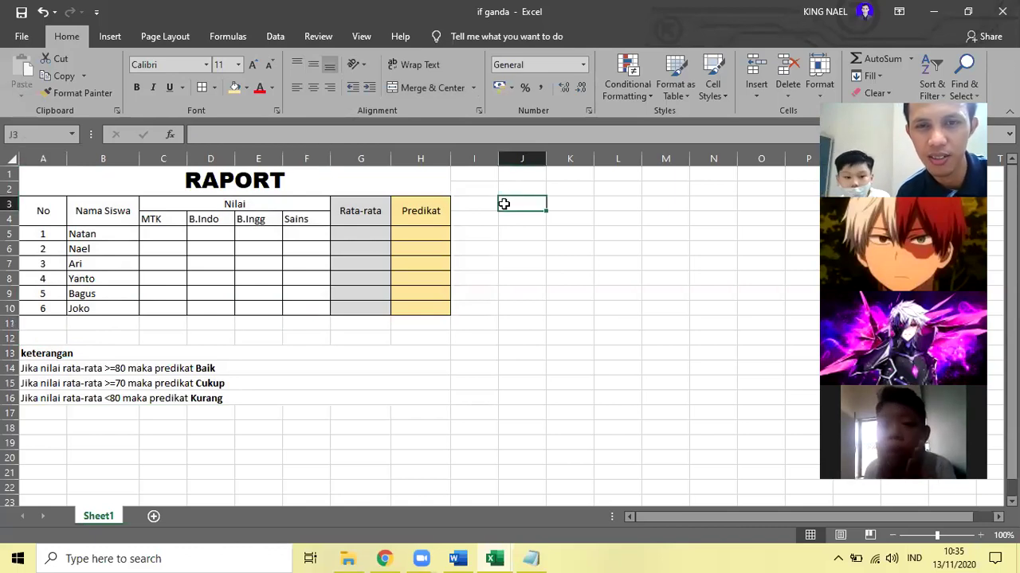
- Enter the person's name in cell A19 below the keterangan rules
{"action": "left_click", "coordinate": [46, 440]}
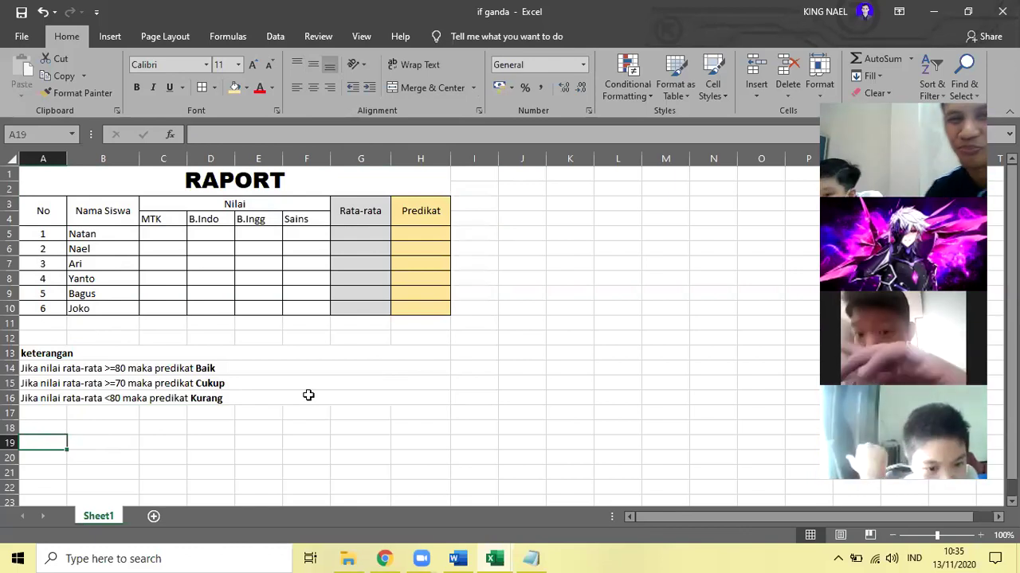
{"action": "left_click", "coordinate": [107, 446]}
{"action": "left_click", "coordinate": [50, 446]}
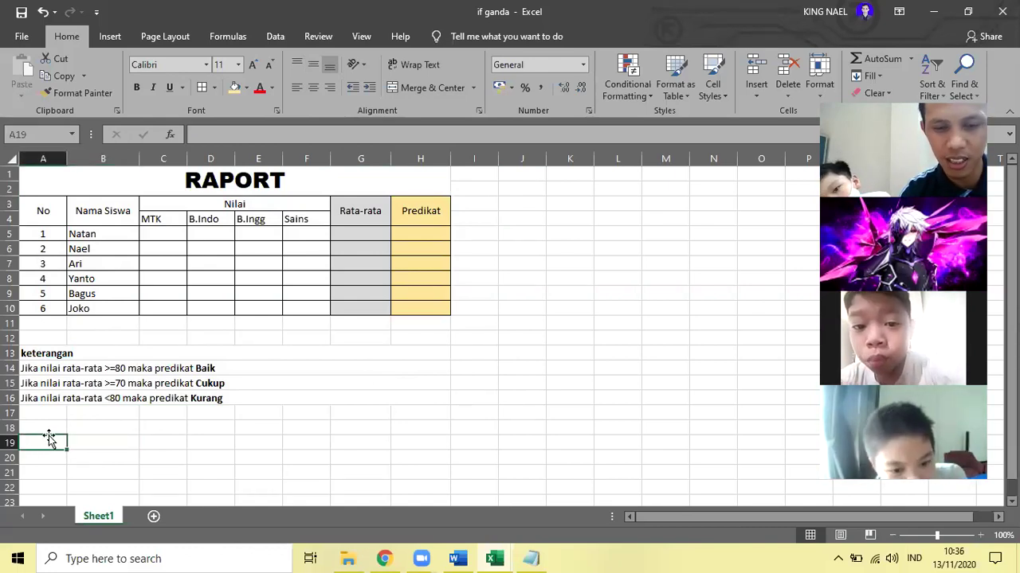
{"action": "type", "text": "NATANAEL"}
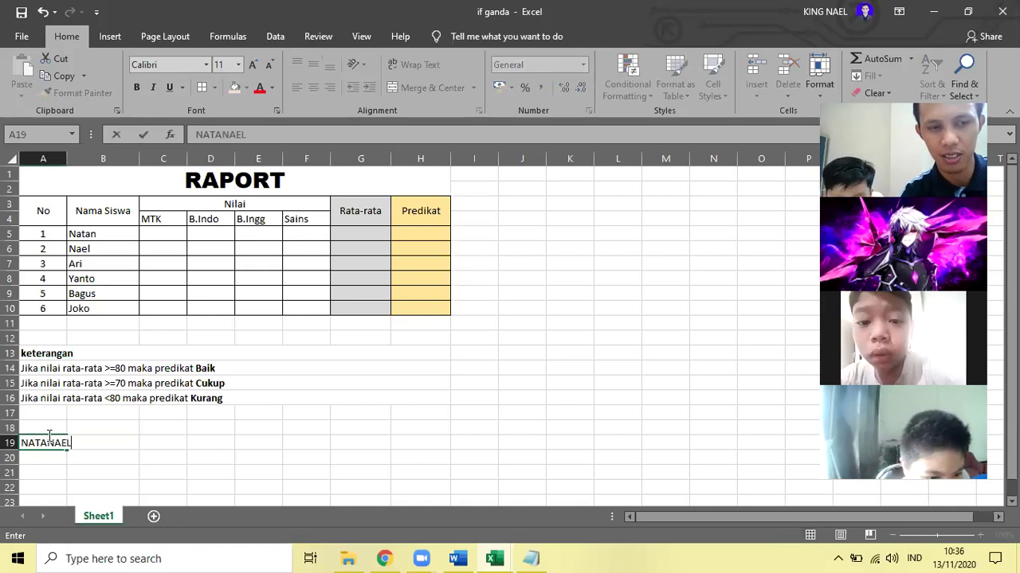
{"action": "left_click", "coordinate": [119, 414]}
{"action": "left_click", "coordinate": [40, 449]}
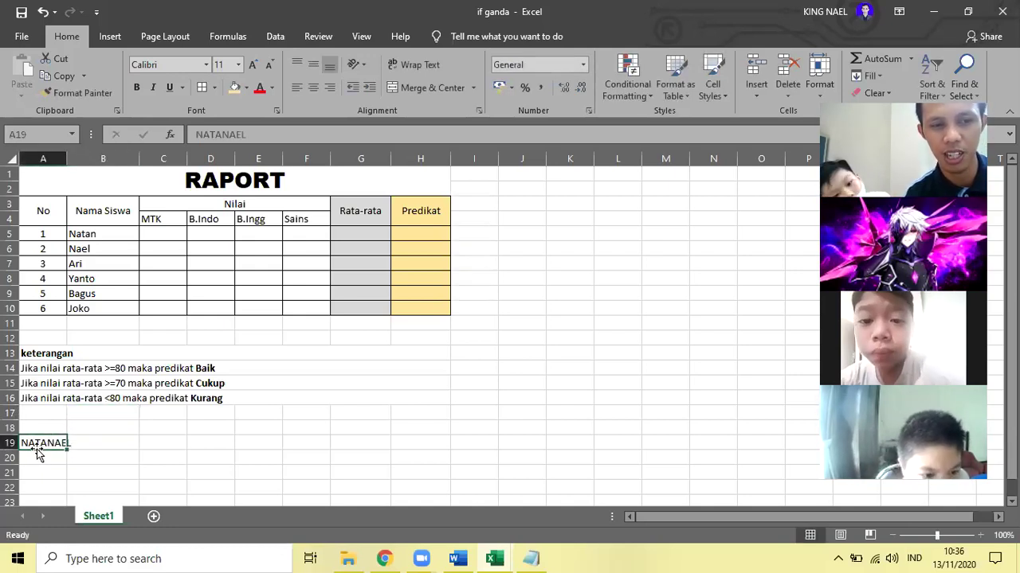
{"action": "left_click", "coordinate": [276, 419]}
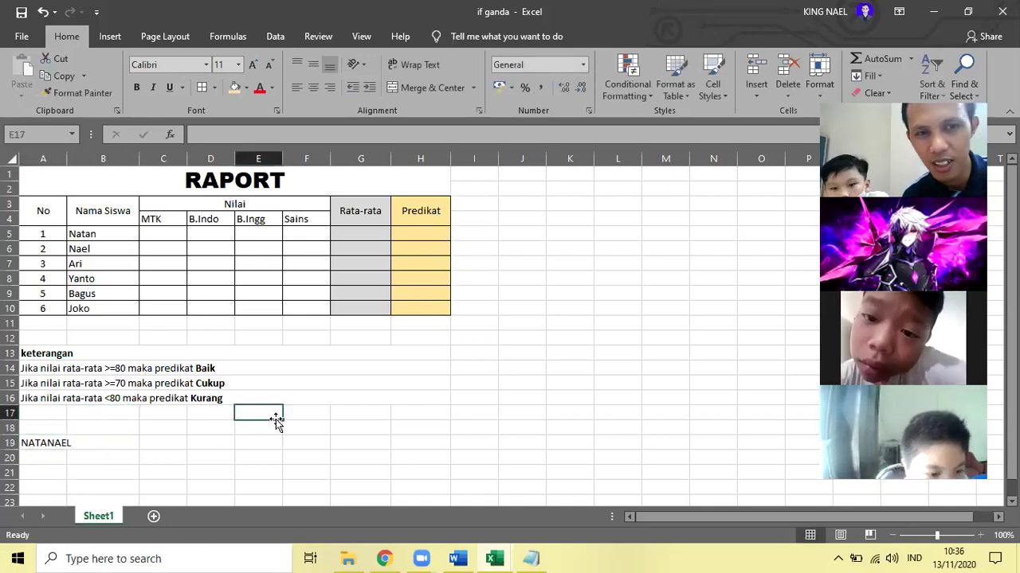
- Highlight the RAPORT block once more and examine the Rata-rata and Predikat cells to be filled
{"action": "left_click_drag", "start_coordinate": [53, 178], "coordinate": [195, 400]}
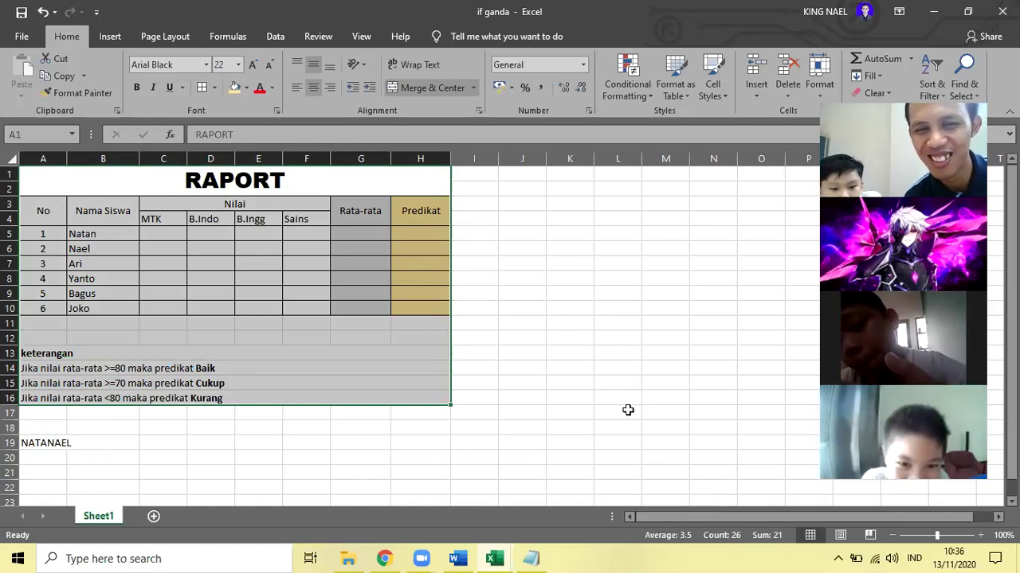
{"action": "left_click", "coordinate": [576, 374]}
{"action": "left_click", "coordinate": [360, 234]}
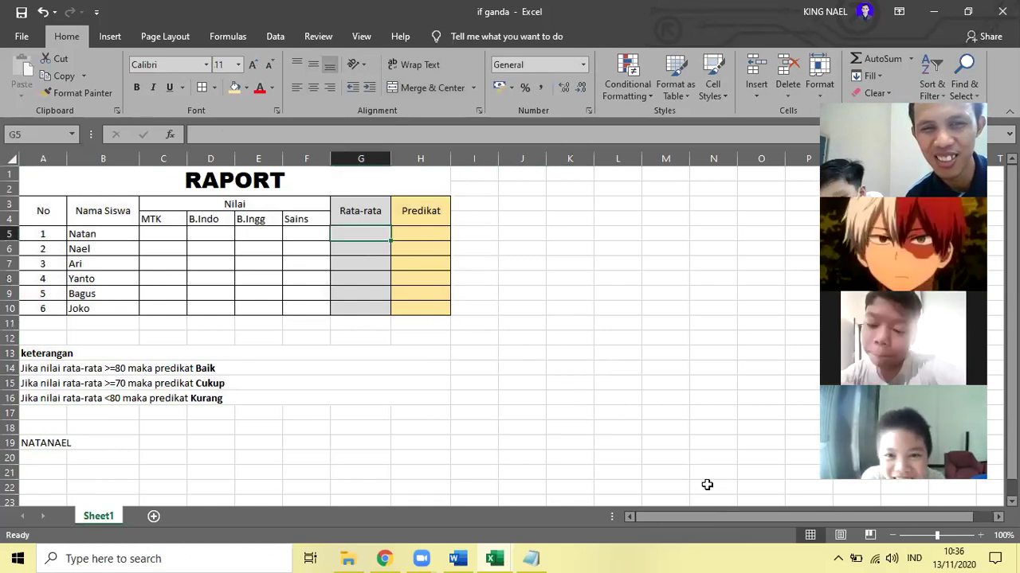
{"action": "left_click", "coordinate": [428, 272]}
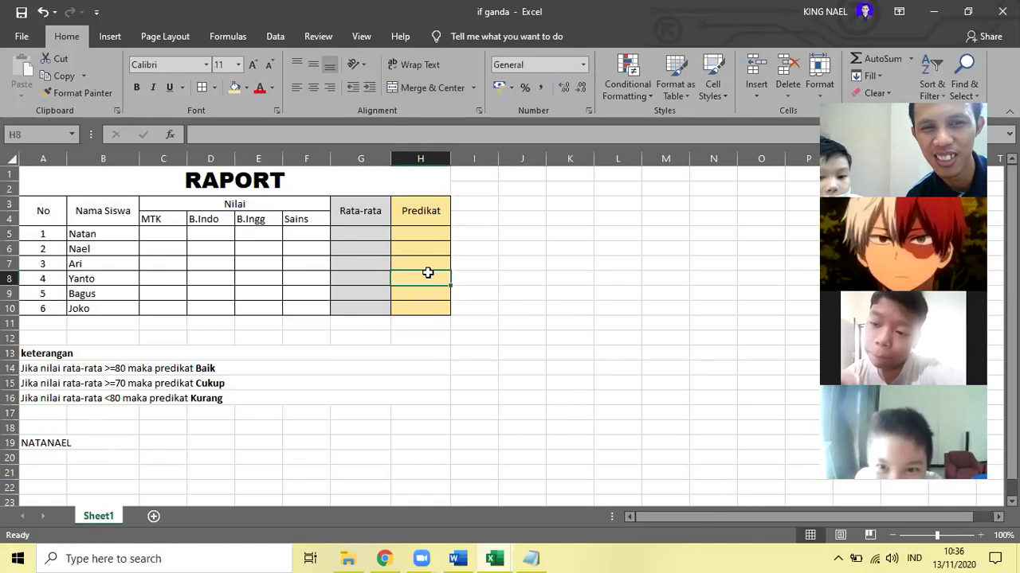
{"action": "left_click", "coordinate": [399, 307]}
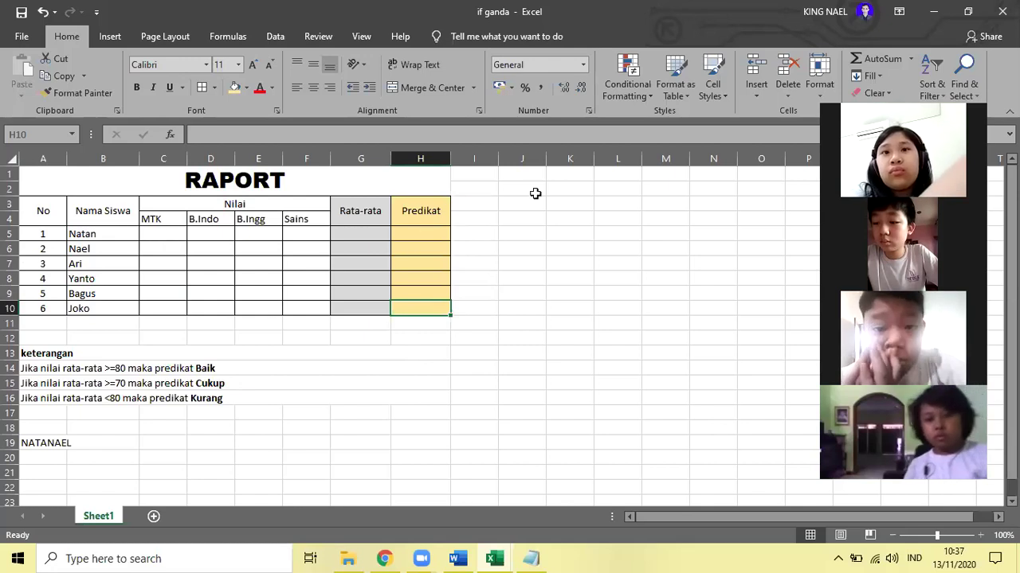
- Enter the first student's scores in row 5: MTK 78, B.Indo 86, B.Ingg 93 and Sains 100
{"action": "left_click", "coordinate": [157, 236]}
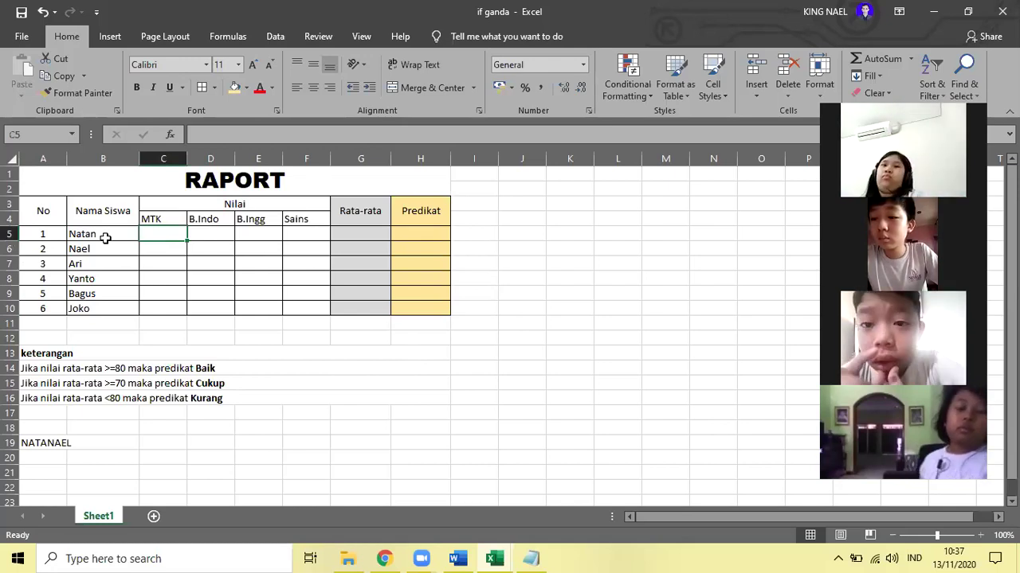
{"action": "type", "text": "78"}
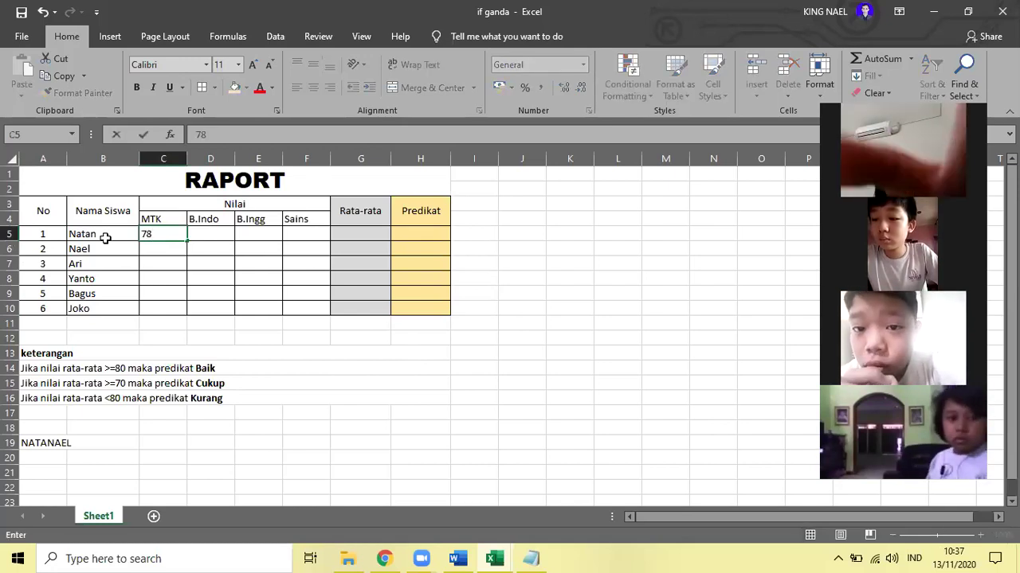
{"action": "key", "text": "Tab"}
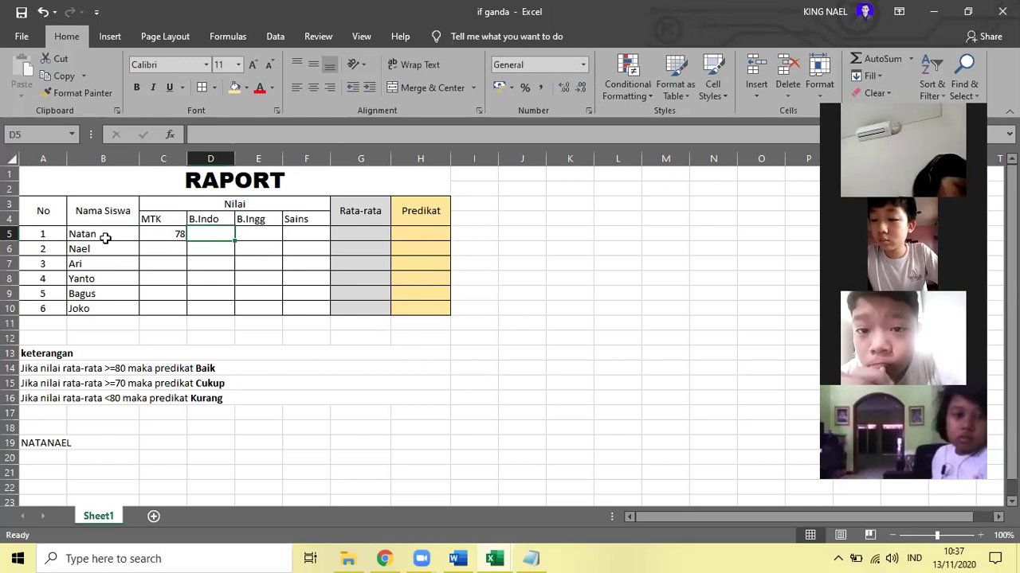
{"action": "type", "text": "86"}
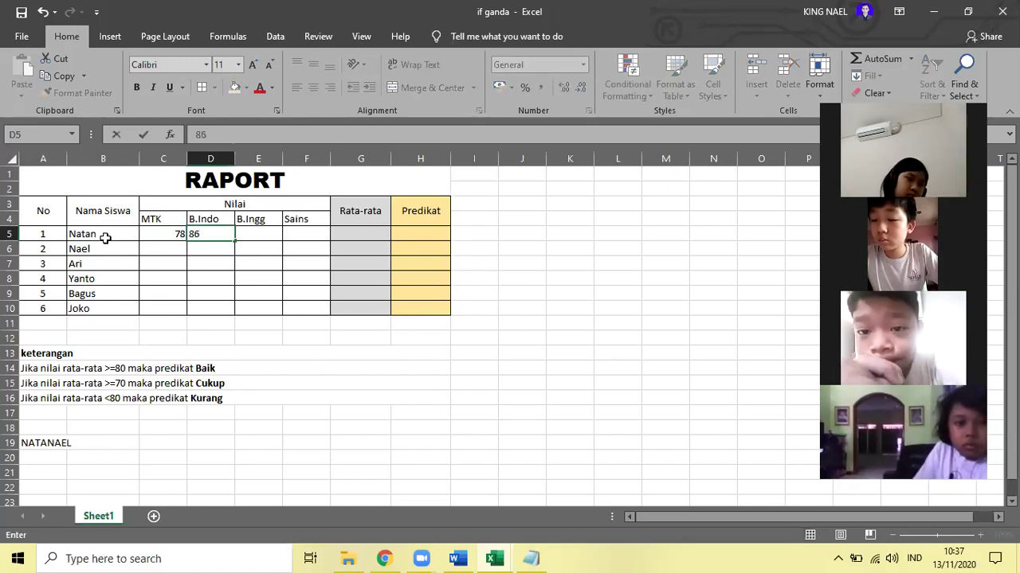
{"action": "key", "text": "Tab"}
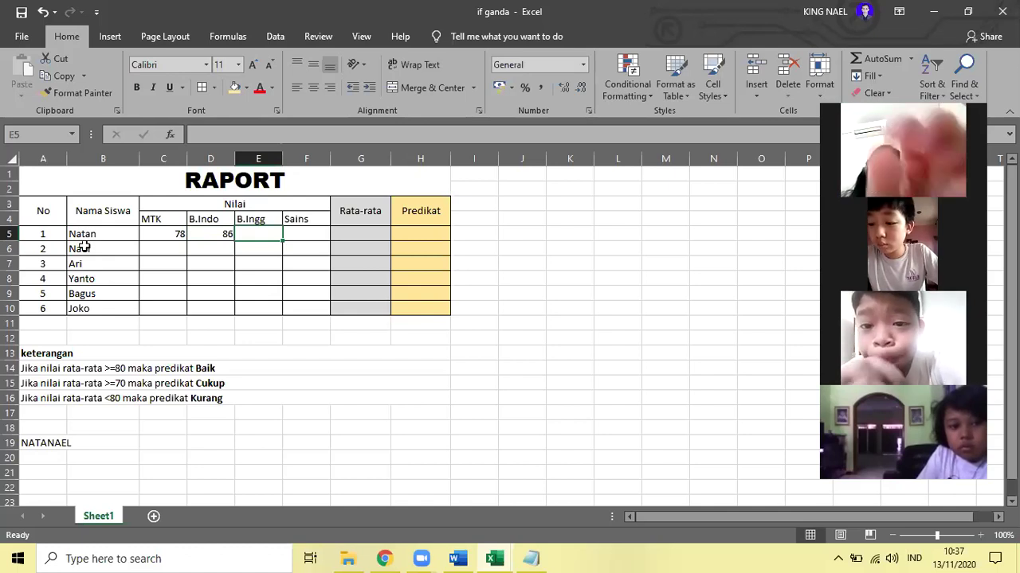
{"action": "type", "text": "93"}
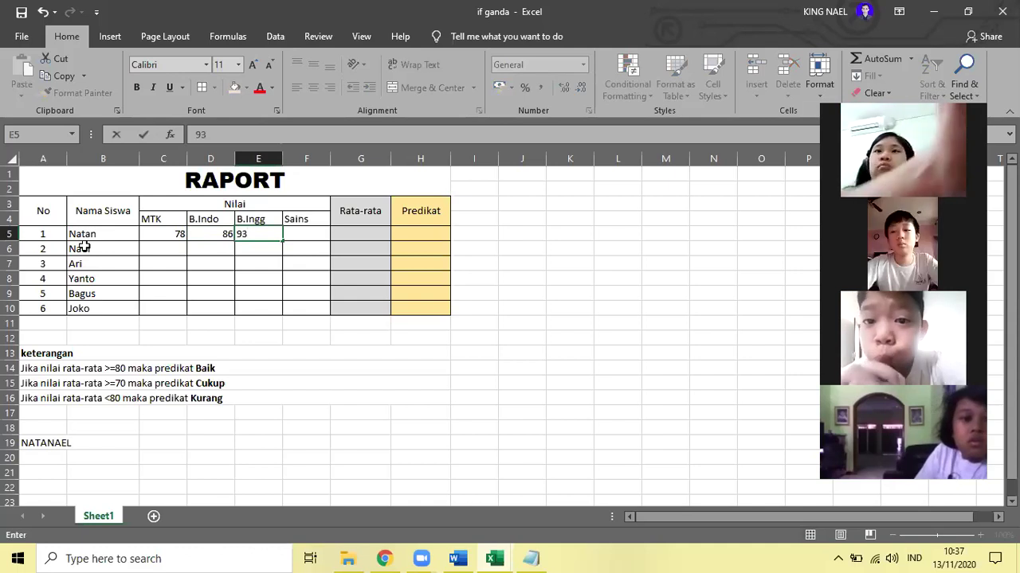
{"action": "key", "text": "Tab"}
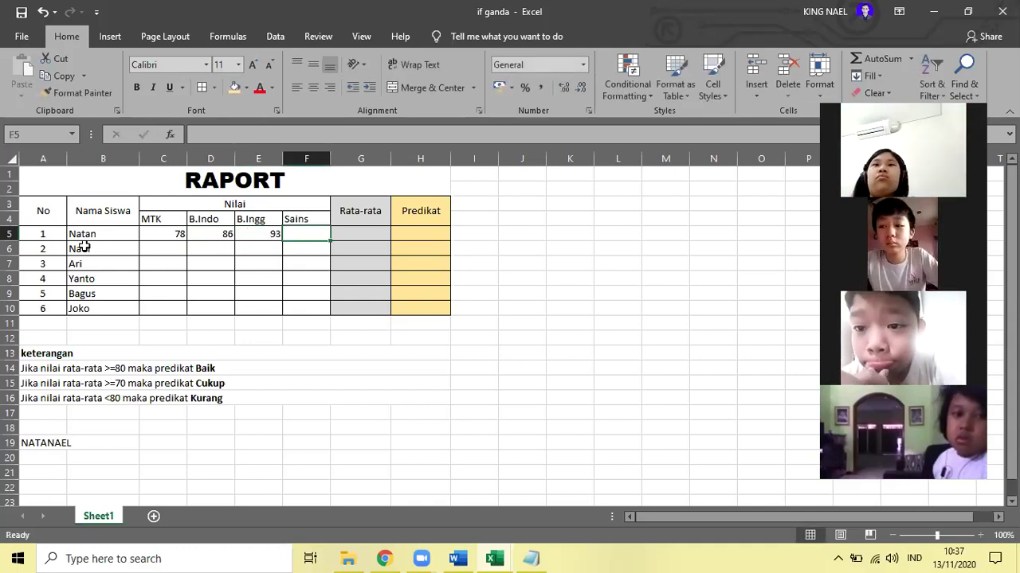
{"action": "type", "text": "100"}
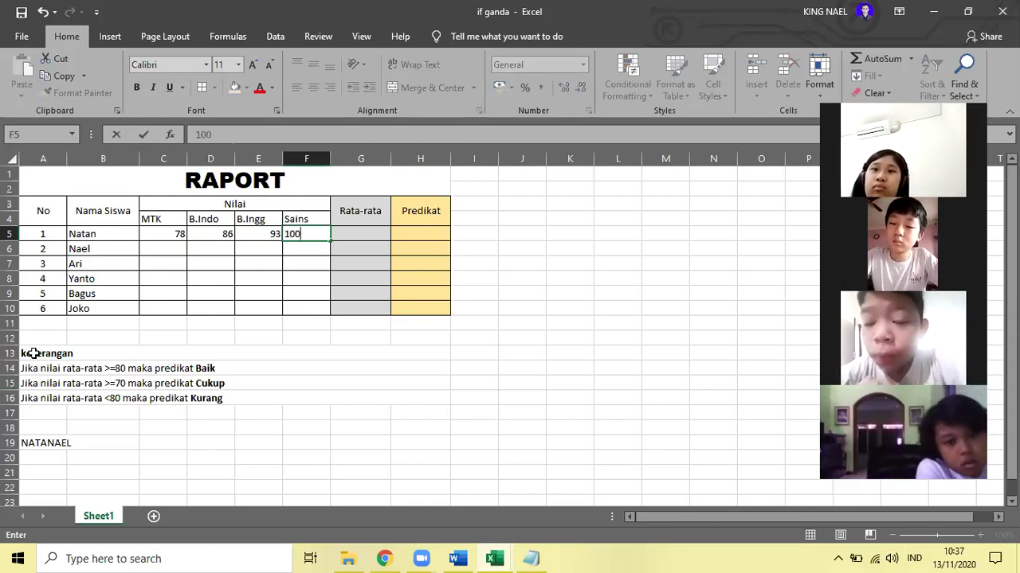
{"action": "left_click", "coordinate": [157, 473]}
- Add a new blank worksheet after Sheet1
{"action": "left_click", "coordinate": [57, 470]}
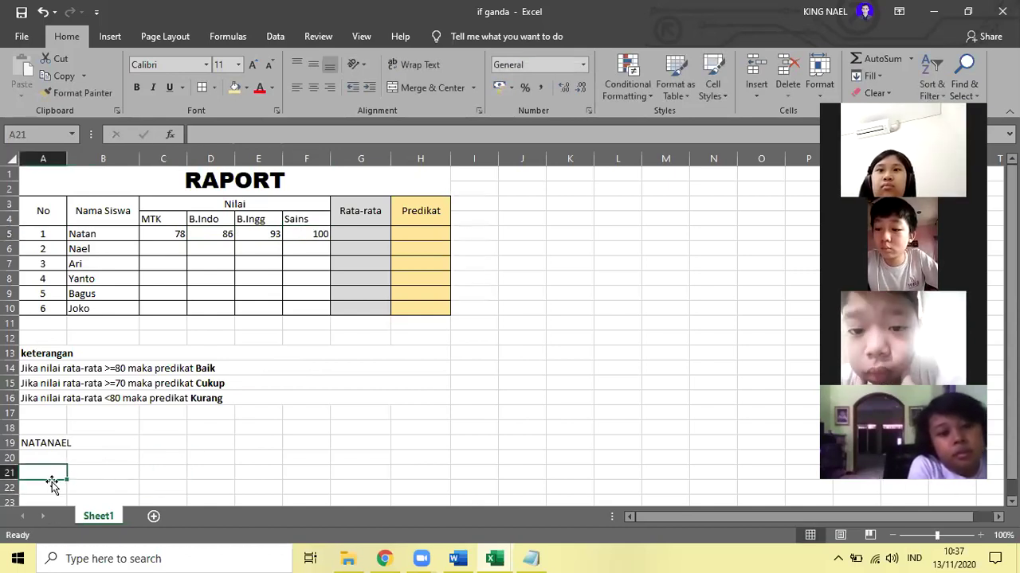
{"action": "left_click", "coordinate": [52, 484]}
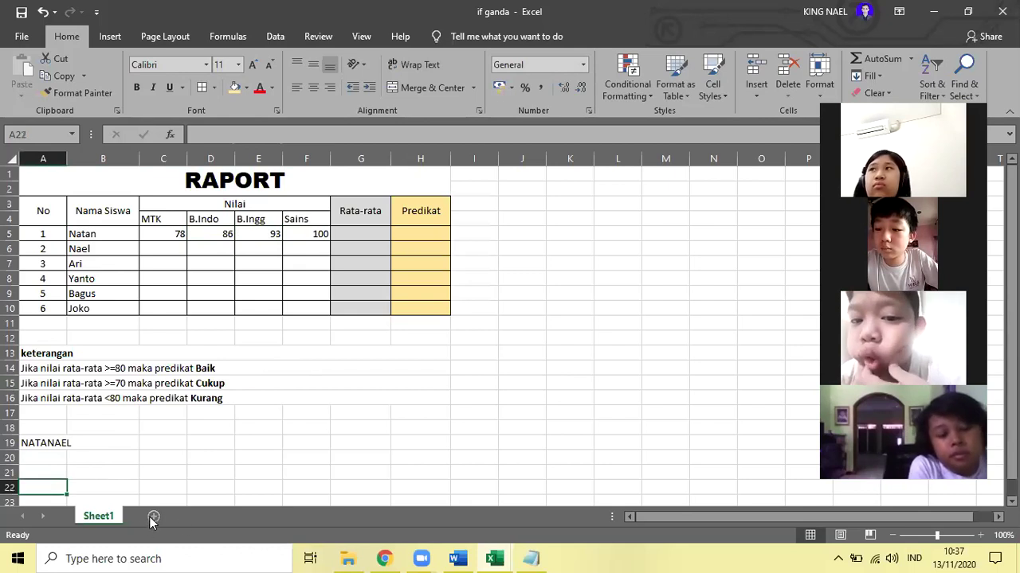
{"action": "left_click", "coordinate": [154, 517]}
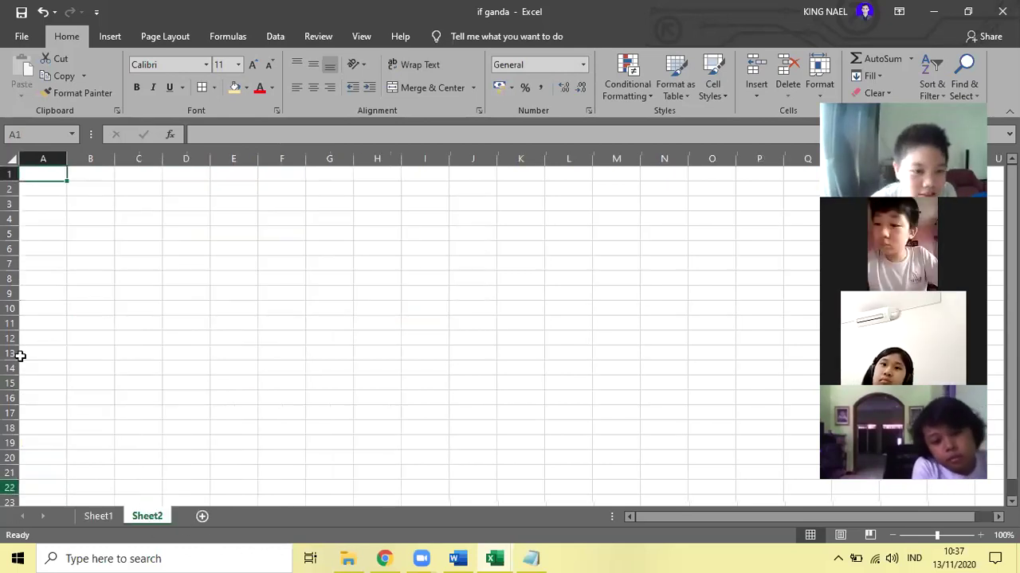
{"action": "left_click", "coordinate": [50, 201]}
{"action": "left_click", "coordinate": [46, 189]}
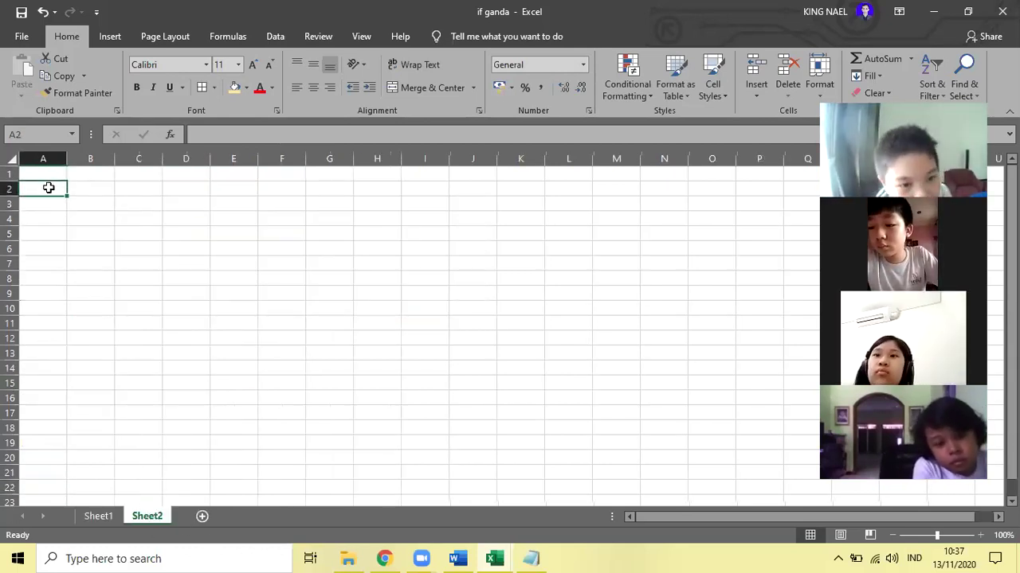
{"action": "mouse_move", "coordinate": [47, 174]}
{"action": "left_mouse_down"}
{"action": "mouse_move", "coordinate": [66, 191]}
{"action": "mouse_move", "coordinate": [51, 199]}
{"action": "mouse_move", "coordinate": [39, 172]}
{"action": "left_mouse_up"}
{"action": "left_click", "coordinate": [89, 218]}
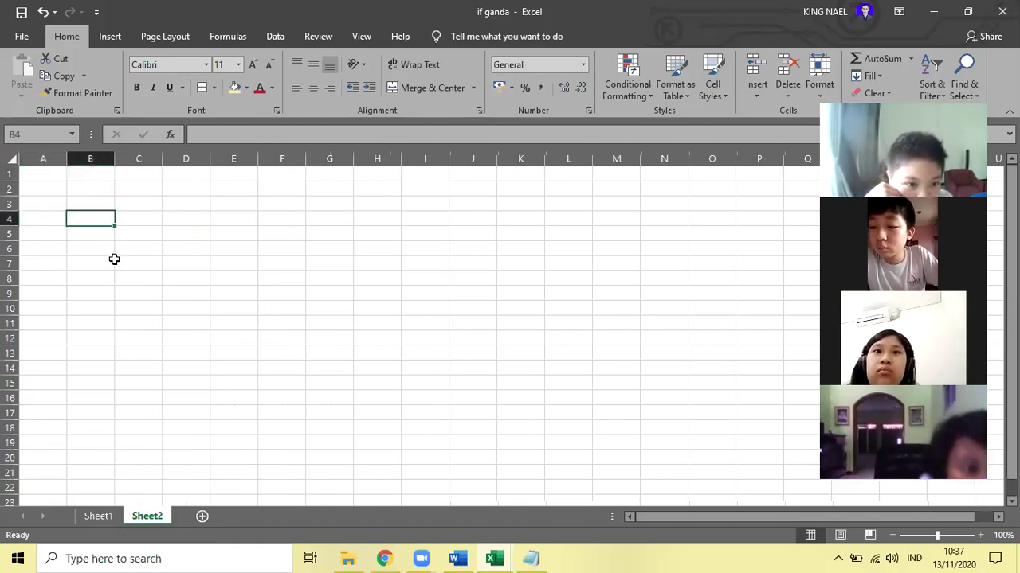
- Enter the title RAPORT in cell A1 of Sheet2
{"action": "left_click", "coordinate": [38, 176]}
{"action": "type", "text": "rapot"}
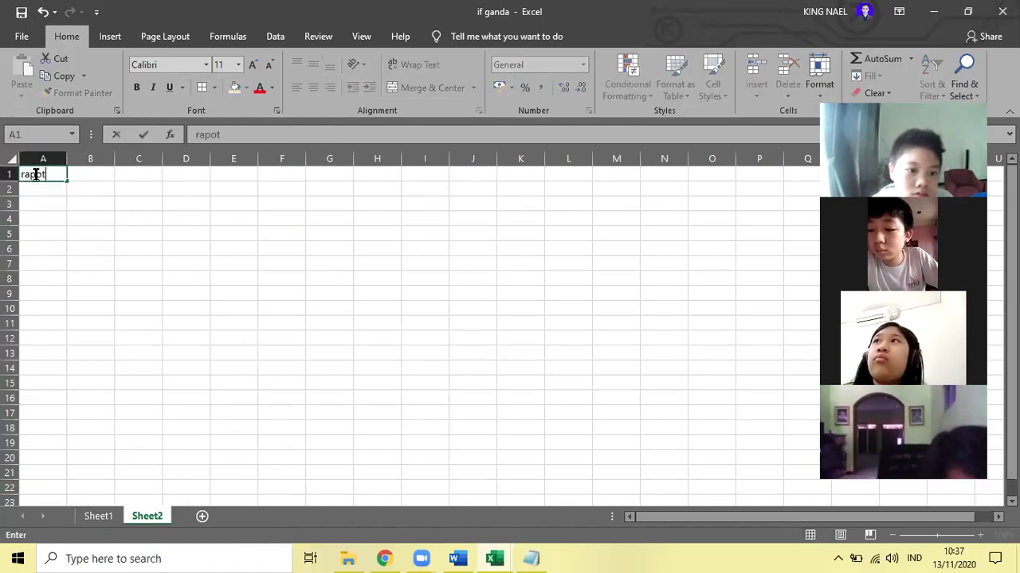
{"action": "key", "text": "BackSpace"}
{"action": "key", "text": "BackSpace"}
{"action": "key", "text": "BackSpace"}
{"action": "key", "text": "BackSpace"}
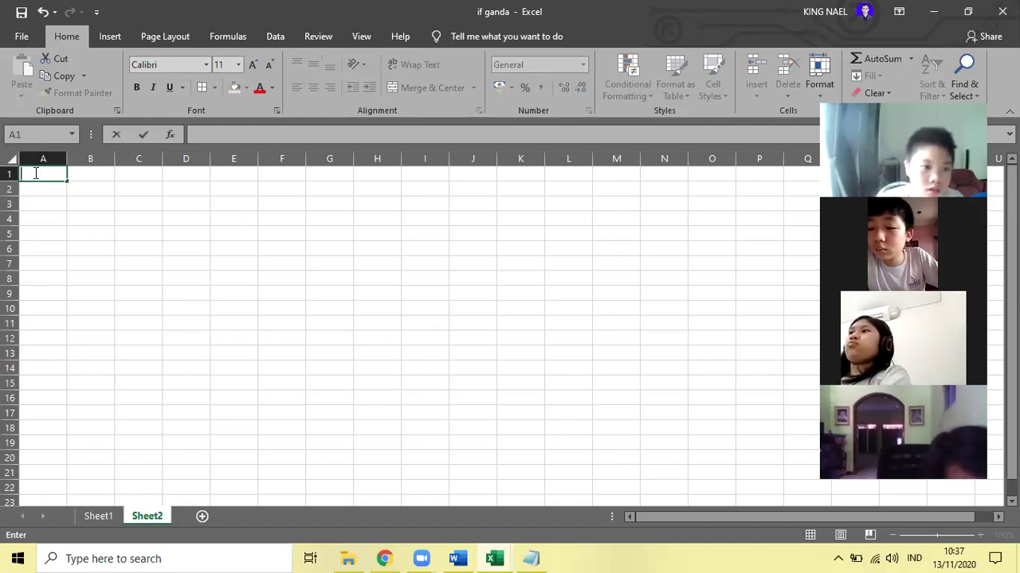
{"action": "type", "text": "ROP"}
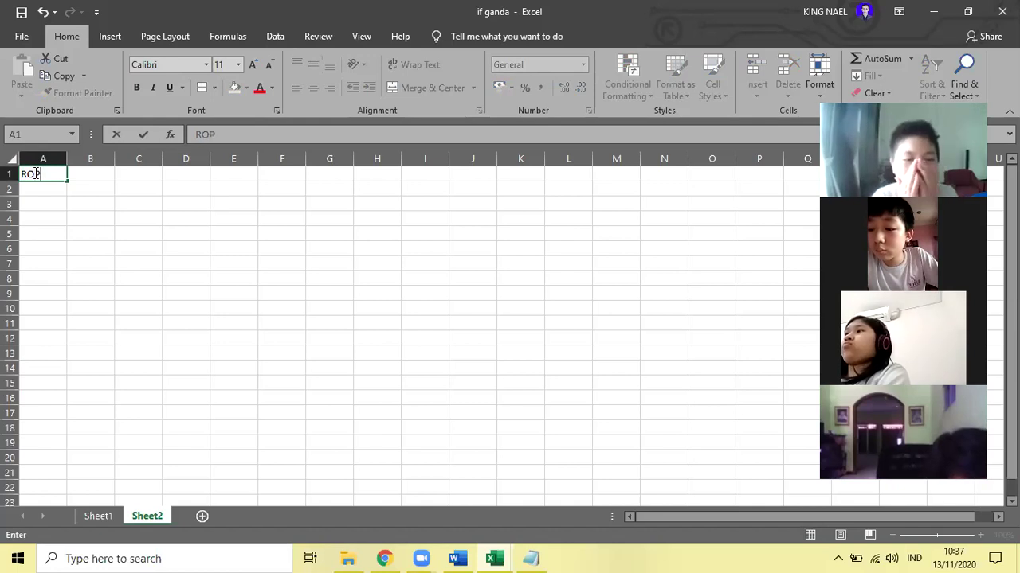
{"action": "type", "text": "ORT"}
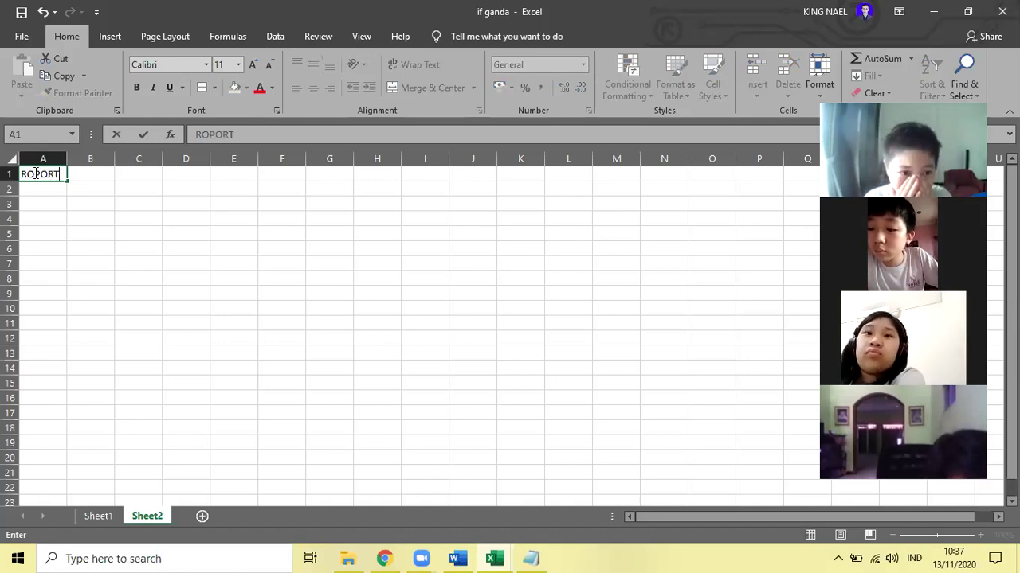
{"action": "key", "text": "BackSpace"}
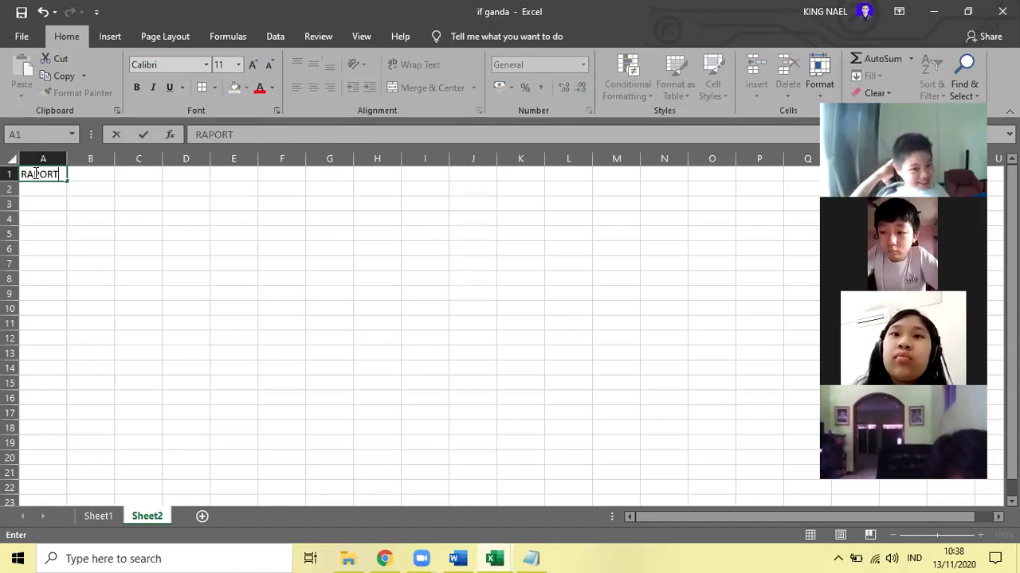
{"action": "left_click", "coordinate": [103, 208]}
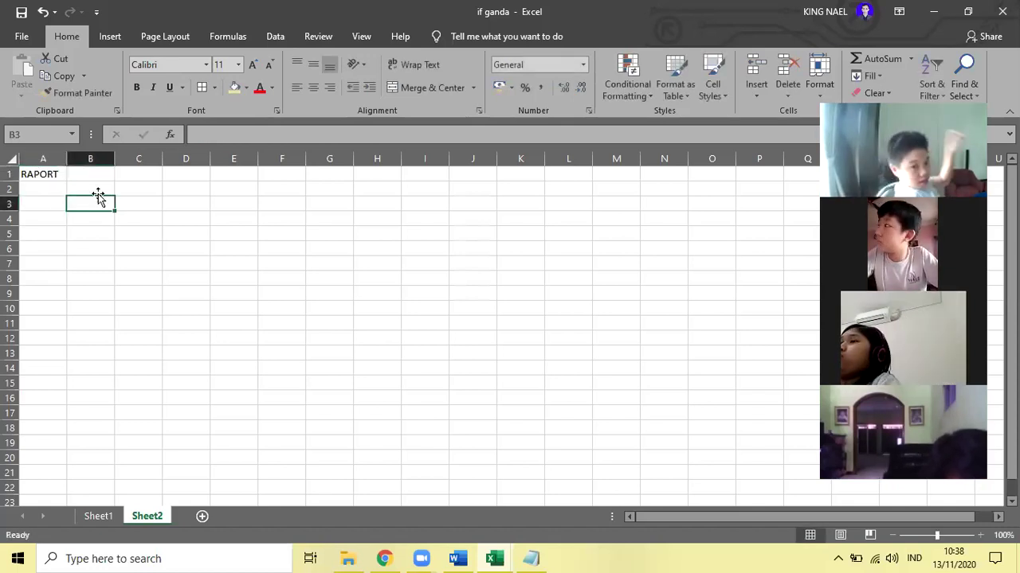
- Compare the RAPORT title's layout on Sheet1 with the plain title on Sheet2
{"action": "left_click", "coordinate": [106, 518]}
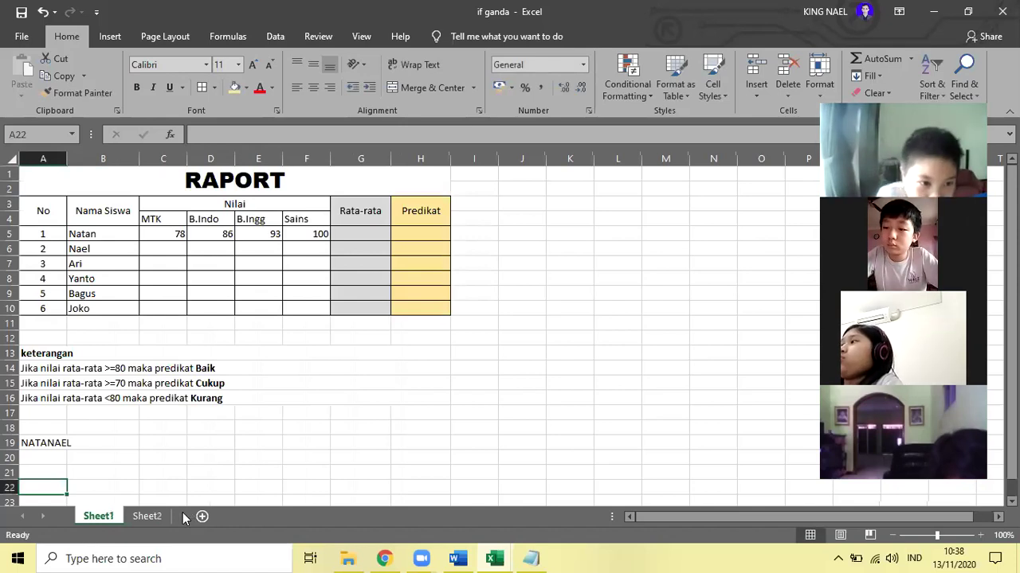
{"action": "left_click", "coordinate": [139, 517]}
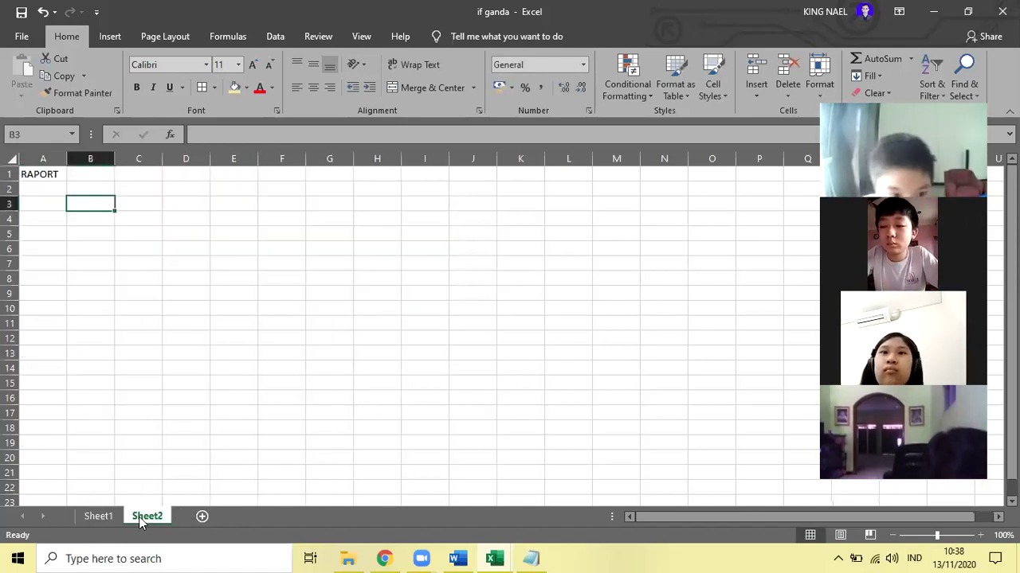
{"action": "left_click", "coordinate": [99, 516]}
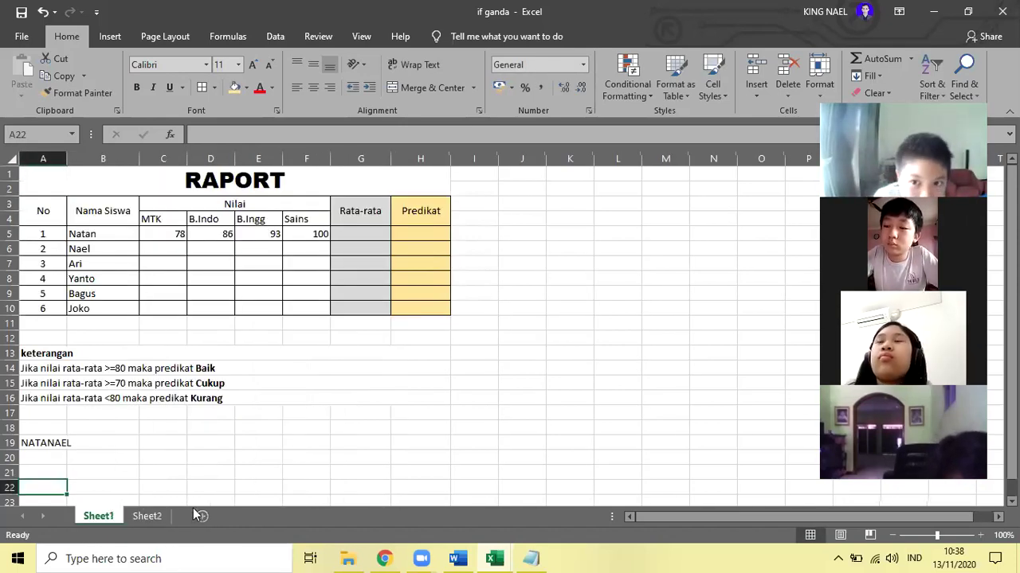
{"action": "left_click", "coordinate": [145, 519]}
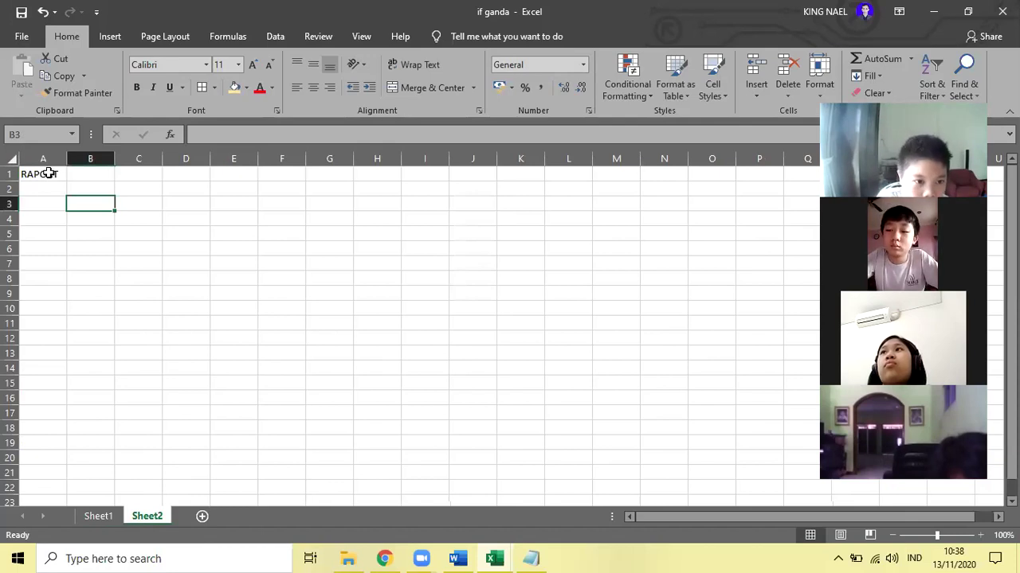
{"action": "left_click", "coordinate": [94, 518]}
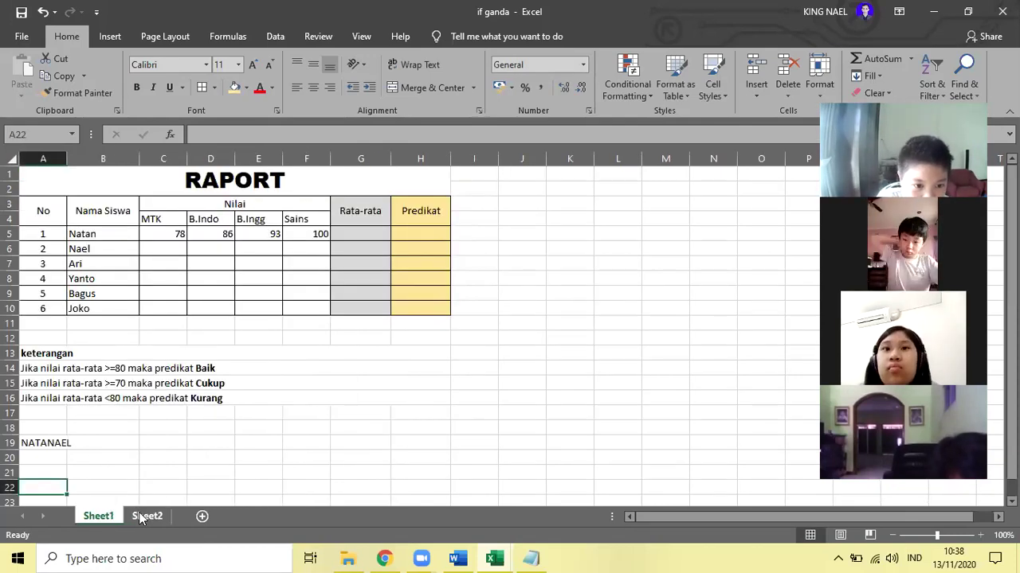
{"action": "left_click", "coordinate": [141, 518]}
{"action": "left_click", "coordinate": [94, 518]}
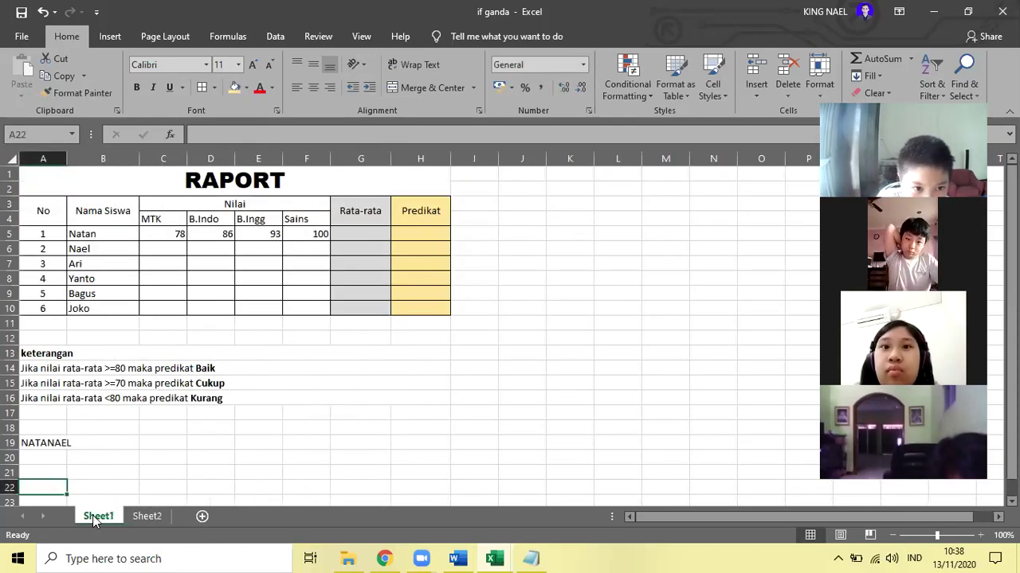
{"action": "left_click", "coordinate": [143, 517]}
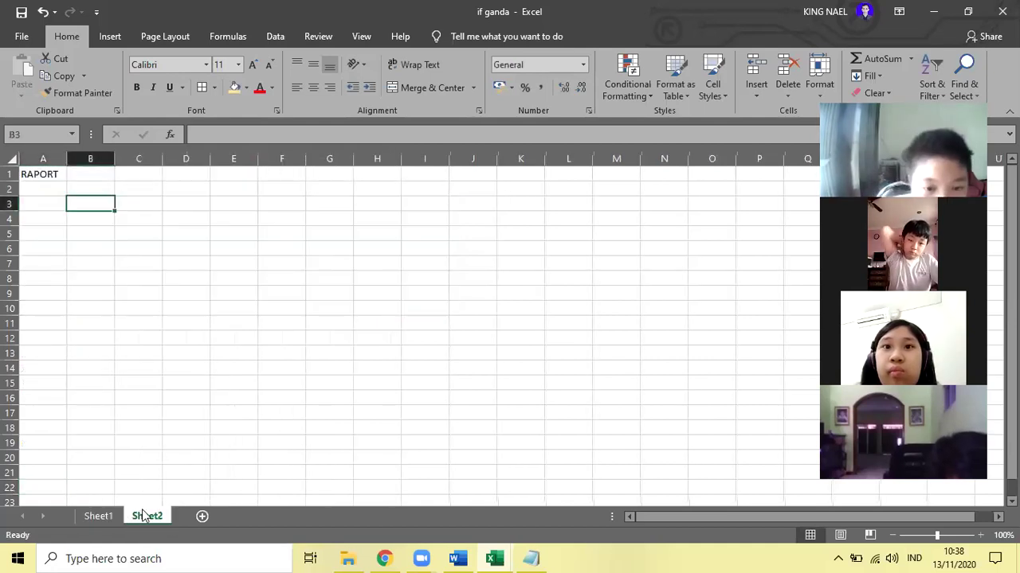
- Merge and center the RAPORT title across A1:H2 on Sheet2 and make its text bold
{"action": "left_click_drag", "start_coordinate": [50, 173], "coordinate": [392, 194]}
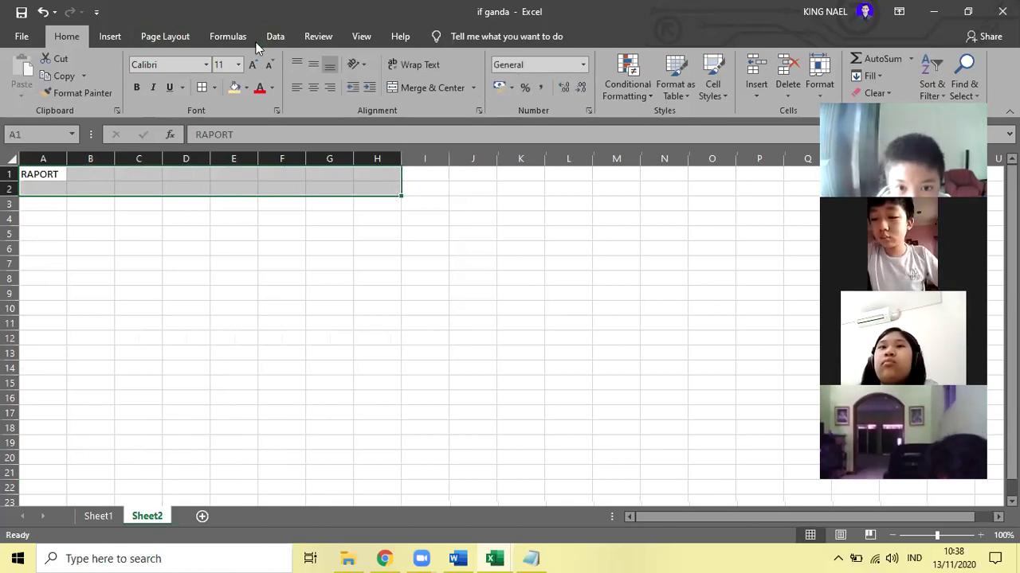
{"action": "left_click", "coordinate": [420, 85]}
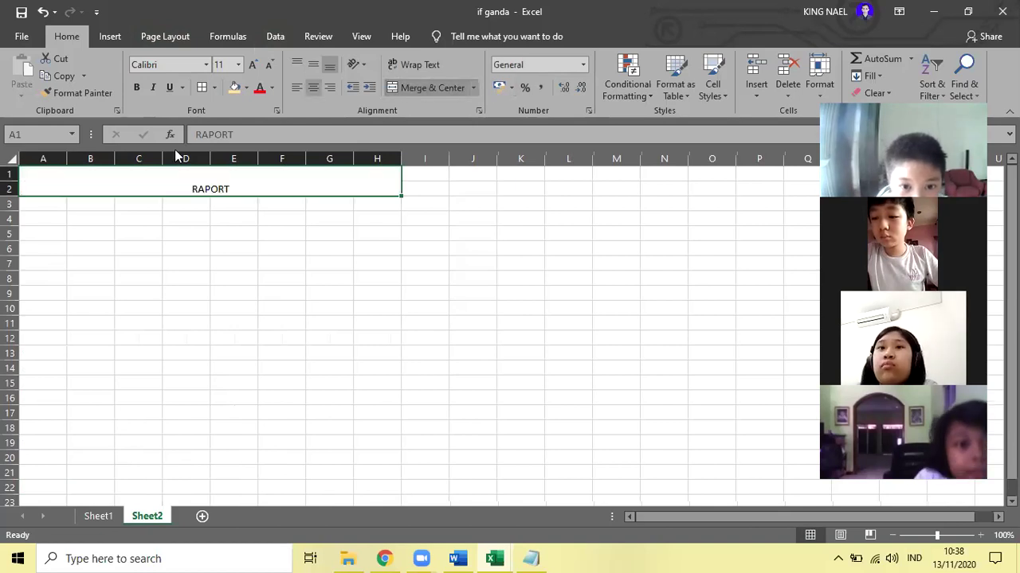
{"action": "double_click", "coordinate": [204, 187]}
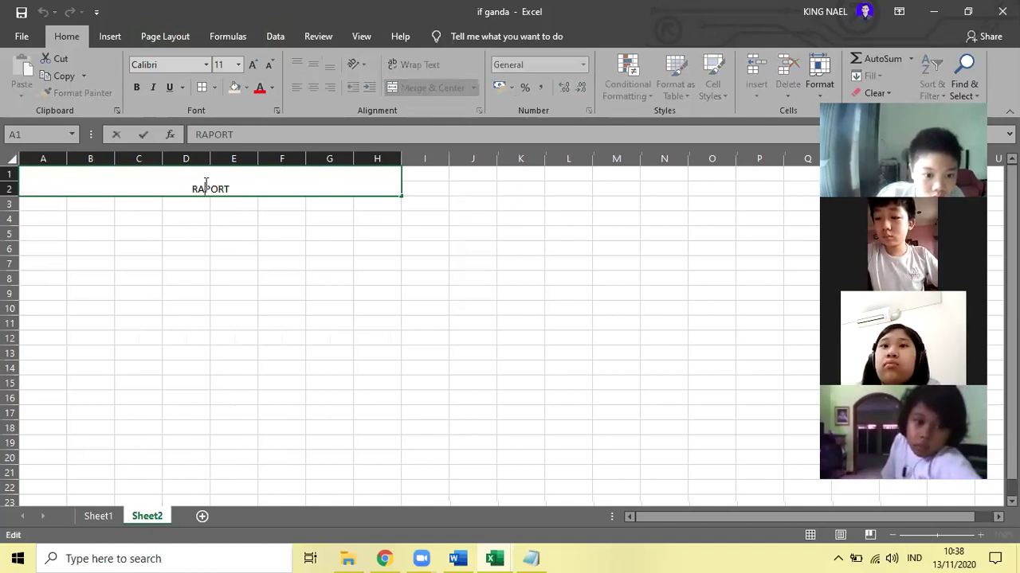
{"action": "double_click", "coordinate": [205, 187]}
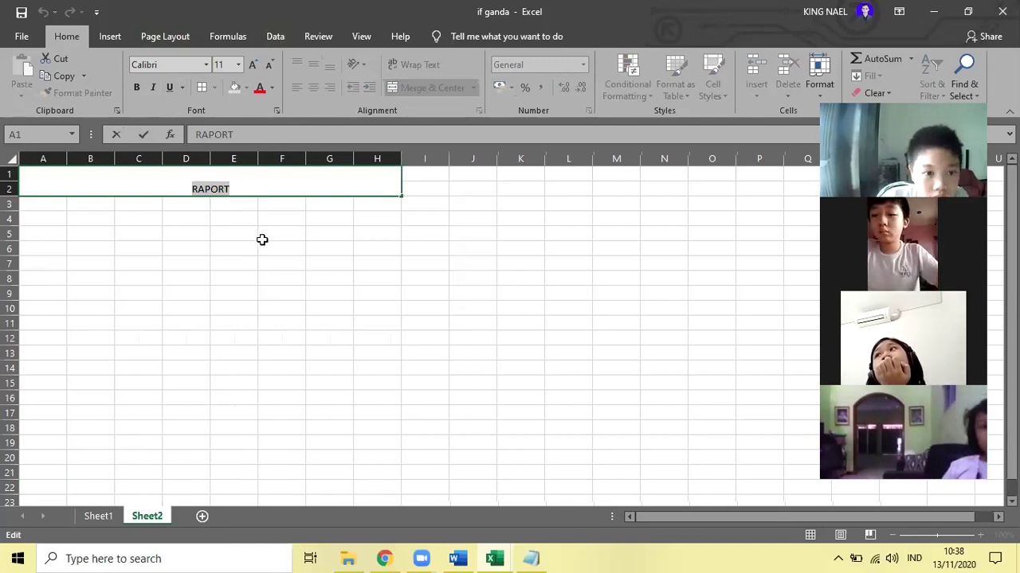
{"action": "left_click", "coordinate": [139, 89]}
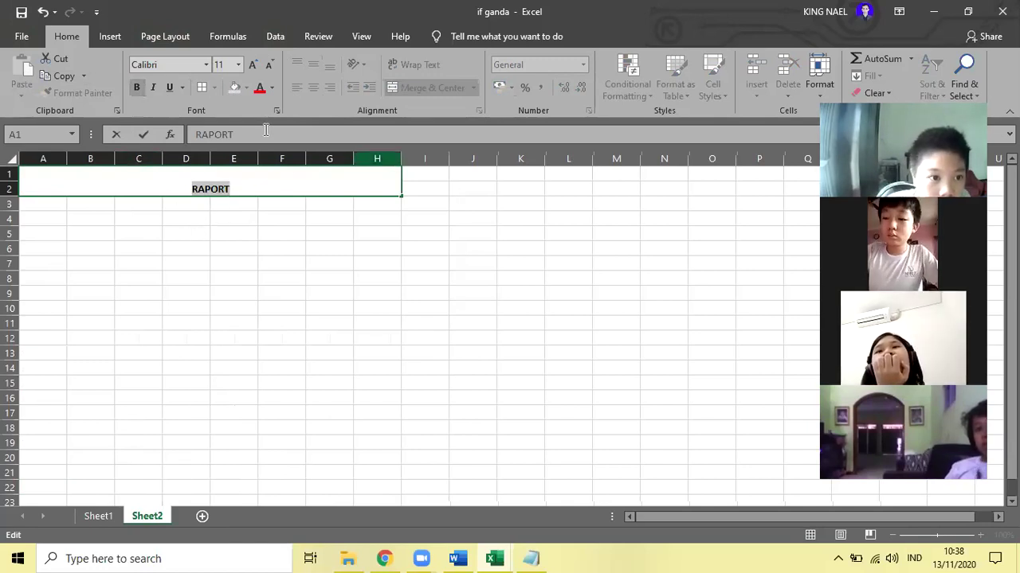
- Enlarge the RAPORT title text to font size 26
{"action": "left_click", "coordinate": [255, 66]}
{"action": "left_click", "coordinate": [254, 64]}
{"action": "left_click", "coordinate": [255, 65]}
{"action": "left_click", "coordinate": [254, 64]}
{"action": "left_click", "coordinate": [254, 63]}
{"action": "left_click", "coordinate": [254, 64]}
{"action": "left_click", "coordinate": [254, 63]}
{"action": "left_click", "coordinate": [254, 63]}
{"action": "left_click", "coordinate": [254, 64]}
{"action": "left_click", "coordinate": [254, 64]}
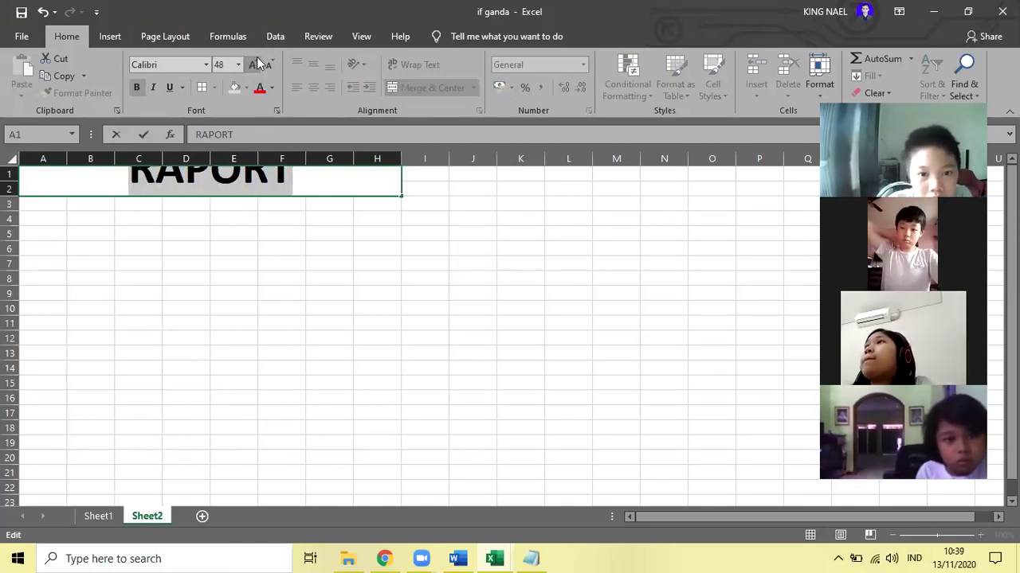
{"action": "left_click", "coordinate": [269, 67]}
{"action": "left_click", "coordinate": [269, 67]}
{"action": "left_click", "coordinate": [269, 67]}
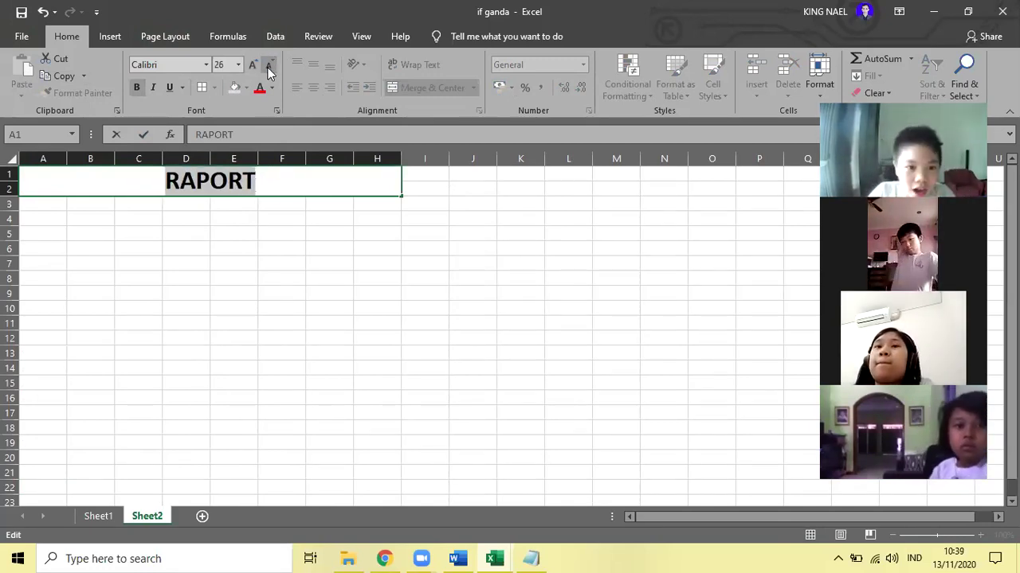
{"action": "left_click", "coordinate": [247, 341]}
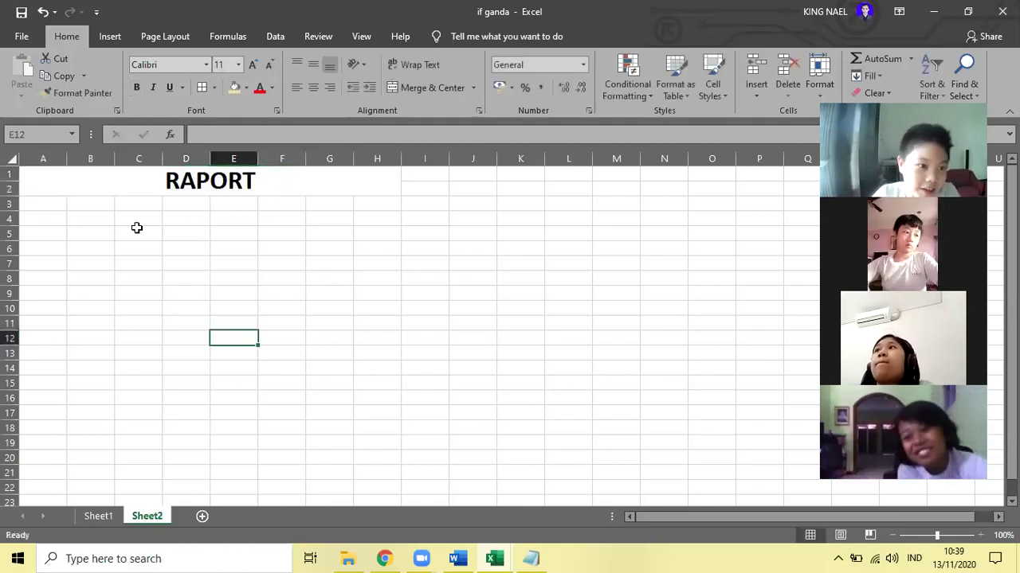
- Merge and center cells A3:A4 below the title for the number column's header, following the Sheet1 layout
{"action": "left_click", "coordinate": [48, 217]}
{"action": "left_click", "coordinate": [46, 203]}
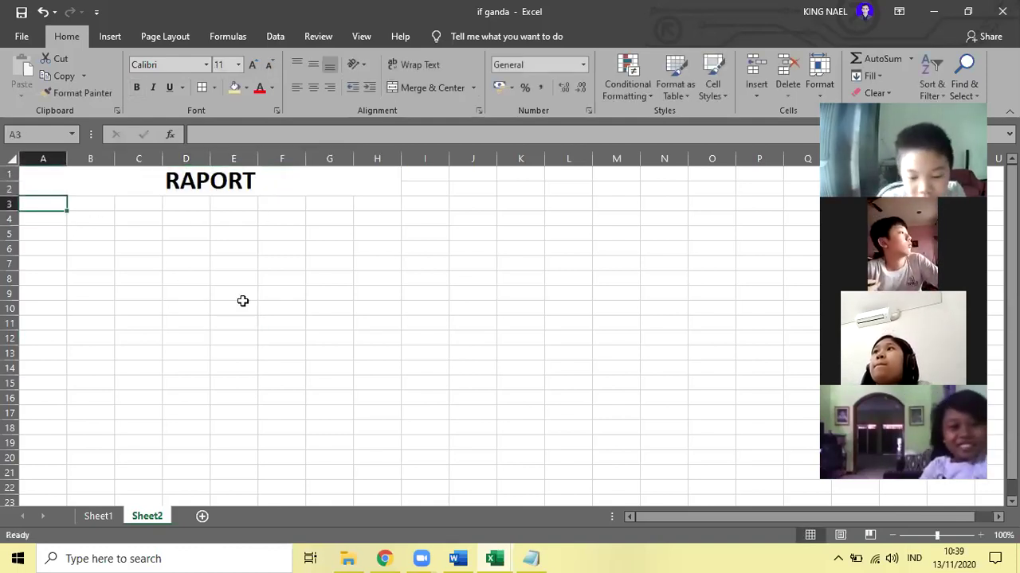
{"action": "left_click", "coordinate": [96, 516]}
{"action": "left_click", "coordinate": [147, 516]}
{"action": "left_click_drag", "start_coordinate": [57, 204], "coordinate": [56, 221]}
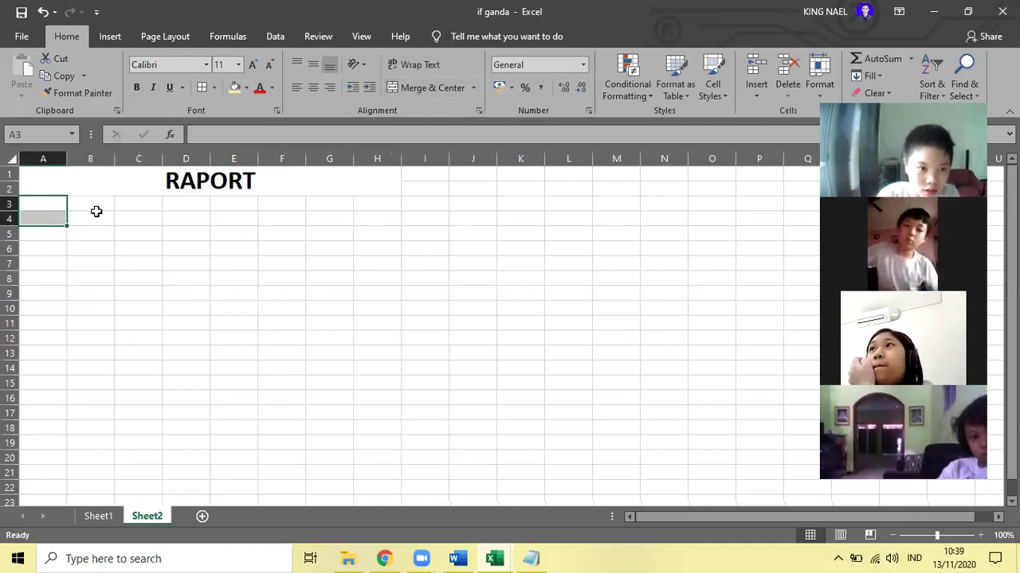
{"action": "left_click", "coordinate": [75, 253]}
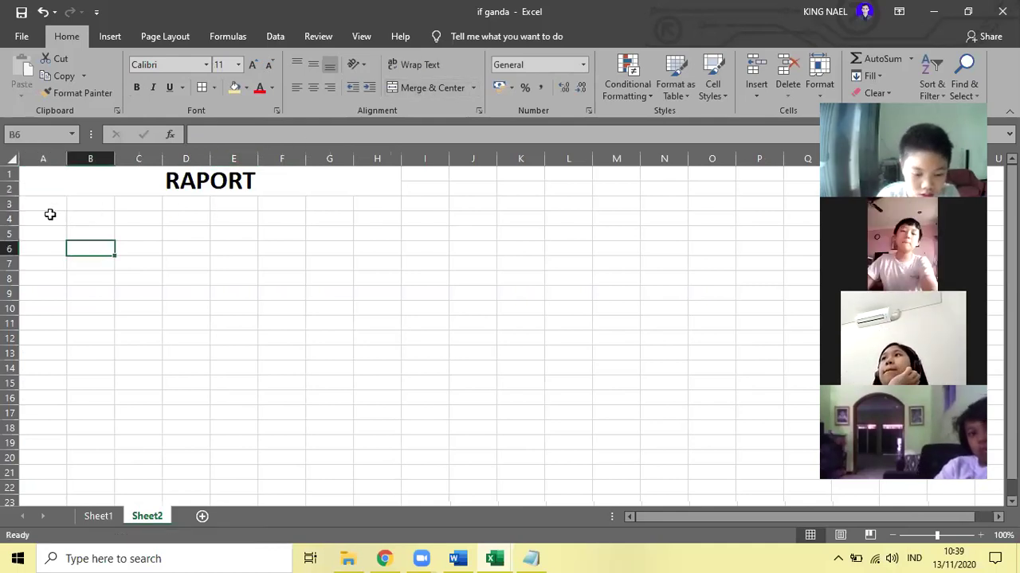
{"action": "left_click", "coordinate": [50, 214]}
{"action": "left_click_drag", "start_coordinate": [52, 204], "coordinate": [54, 213]}
{"action": "left_click", "coordinate": [426, 88]}
{"action": "left_click", "coordinate": [182, 212]}
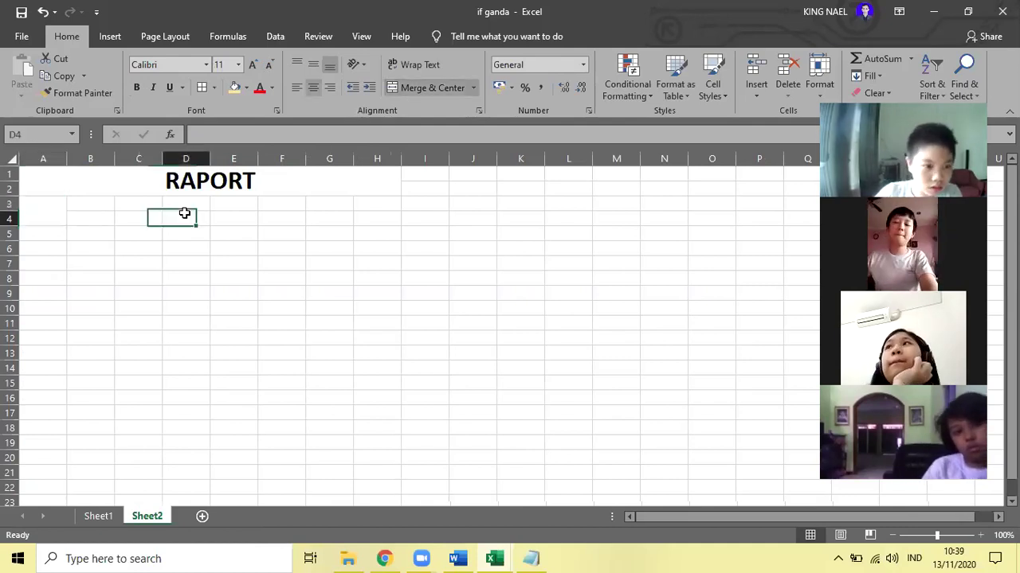
- Enter the header NO in the merged cell A3:A4
{"action": "left_click", "coordinate": [48, 212]}
{"action": "type", "text": "NO"}
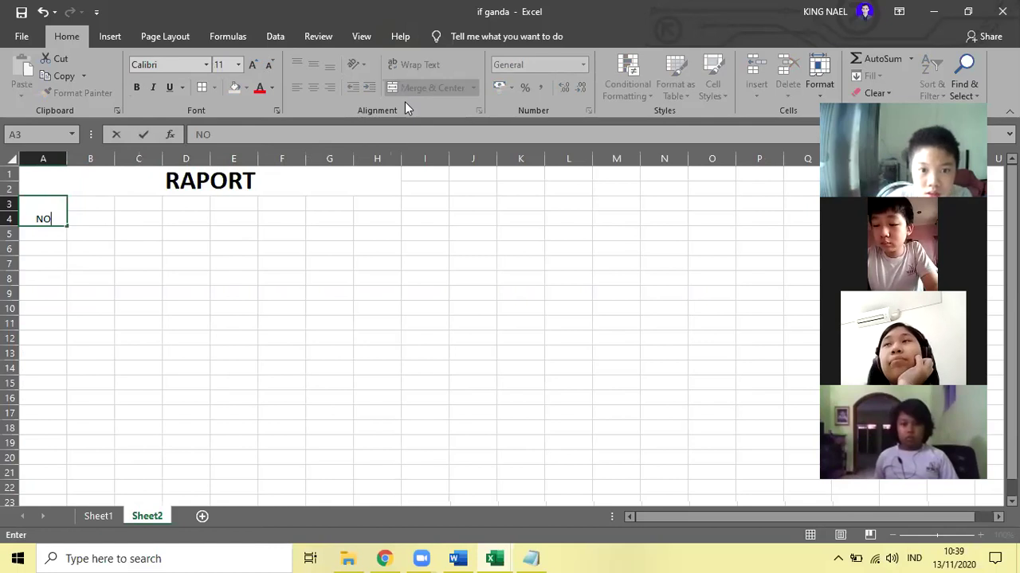
{"action": "key", "text": "Return"}
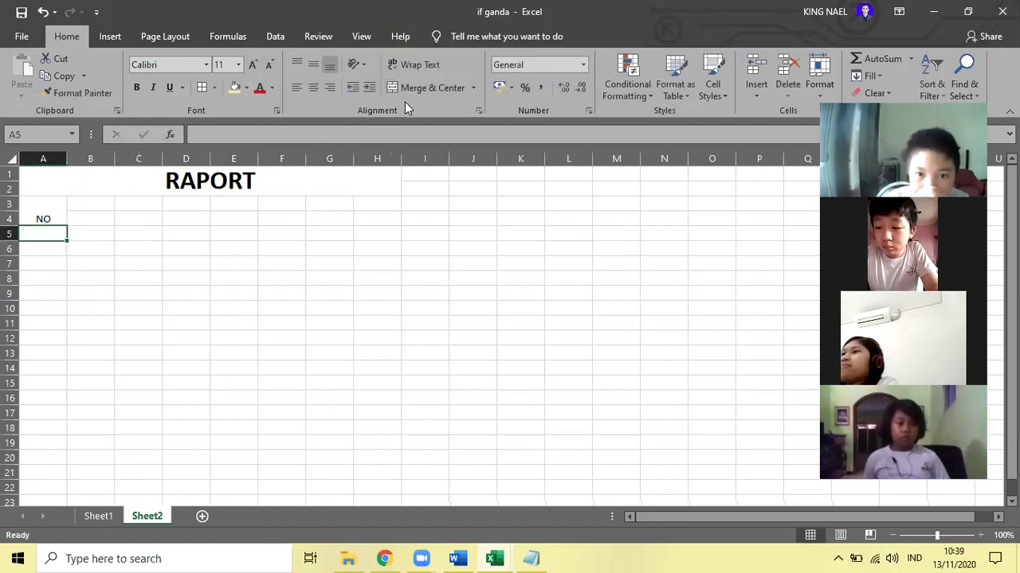
{"action": "key", "text": "BackSpace"}
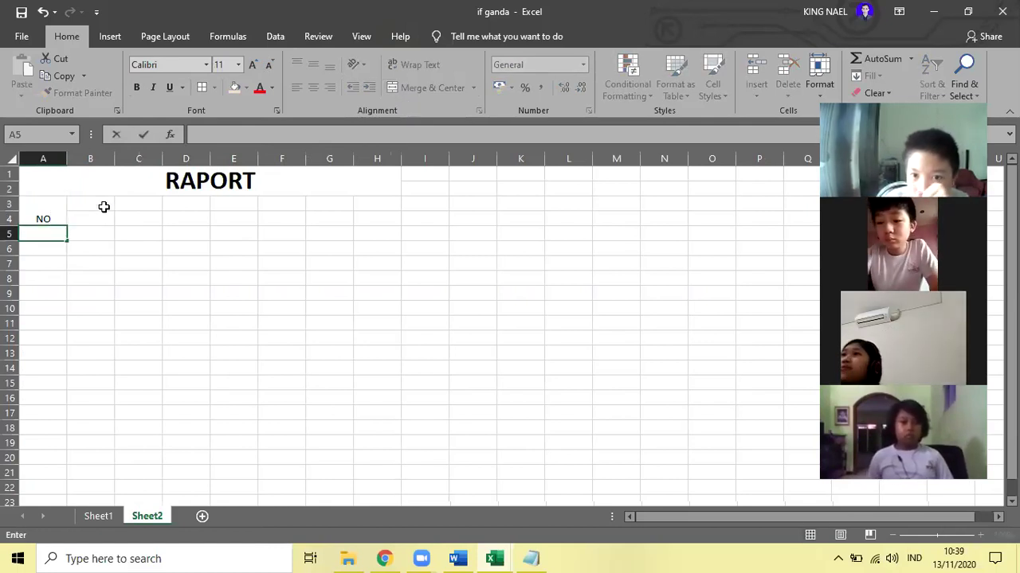
- Middle-align the NO header vertically in its merged cell, keeping it centered horizontally
{"action": "left_click", "coordinate": [51, 222]}
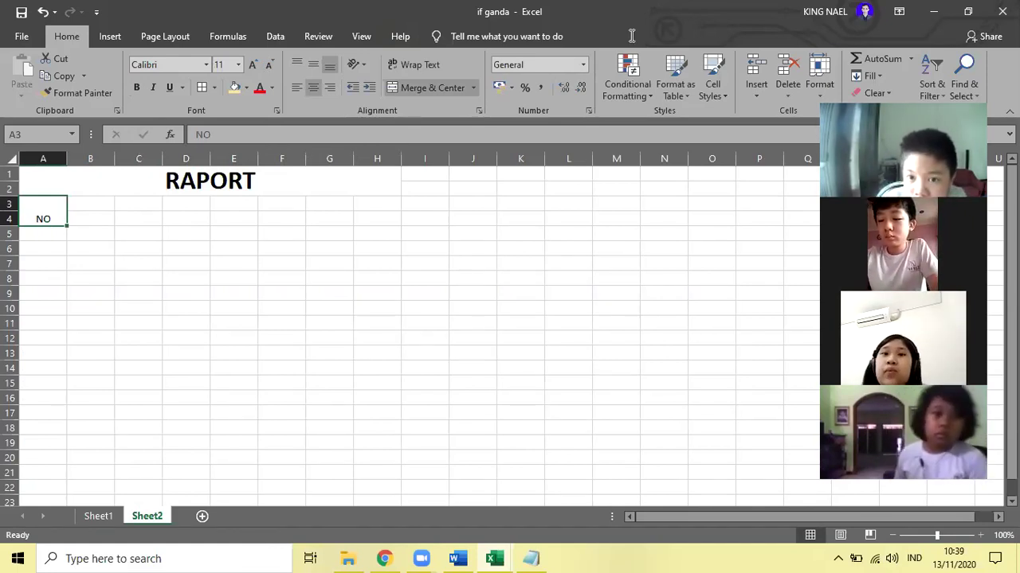
{"action": "left_click", "coordinate": [313, 89]}
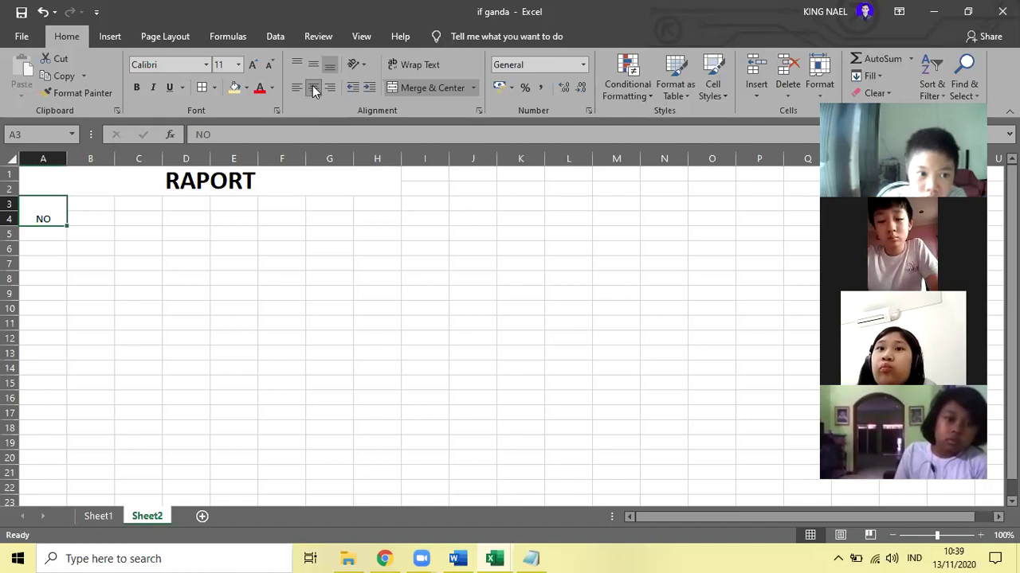
{"action": "left_click", "coordinate": [312, 86]}
{"action": "left_click", "coordinate": [312, 85]}
{"action": "left_click", "coordinate": [313, 86]}
{"action": "left_click", "coordinate": [313, 85]}
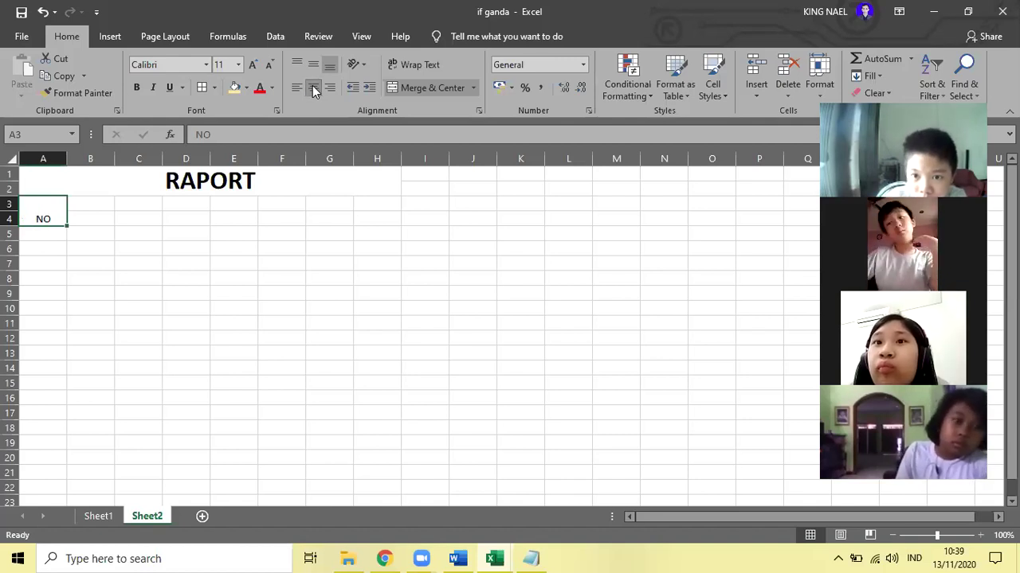
{"action": "left_click", "coordinate": [315, 65]}
{"action": "left_click", "coordinate": [48, 236]}
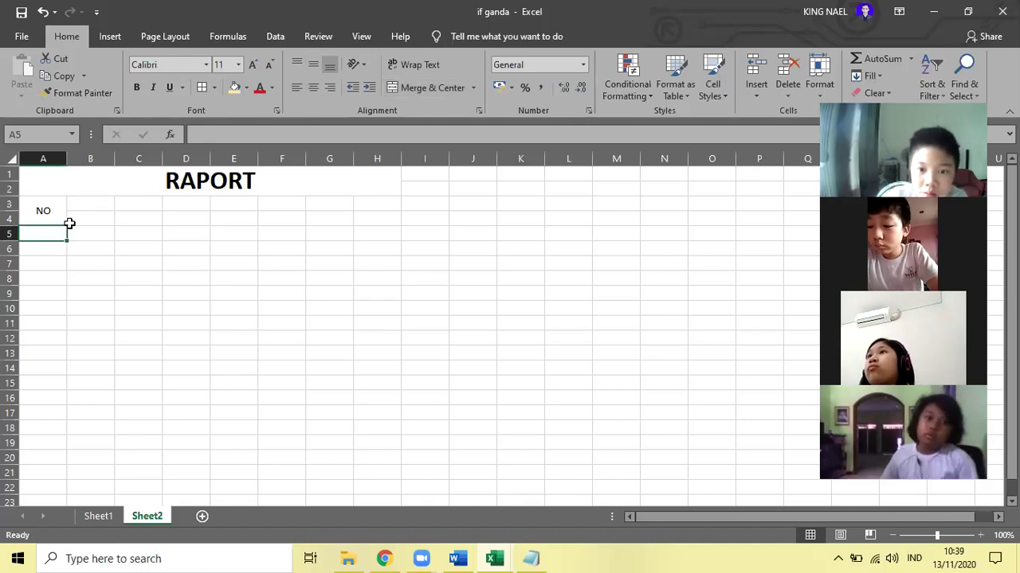
- Number the rows below the NO header from 1 to 6 in cells A5:A10, matching the Sheet1 table
{"action": "left_click", "coordinate": [94, 517]}
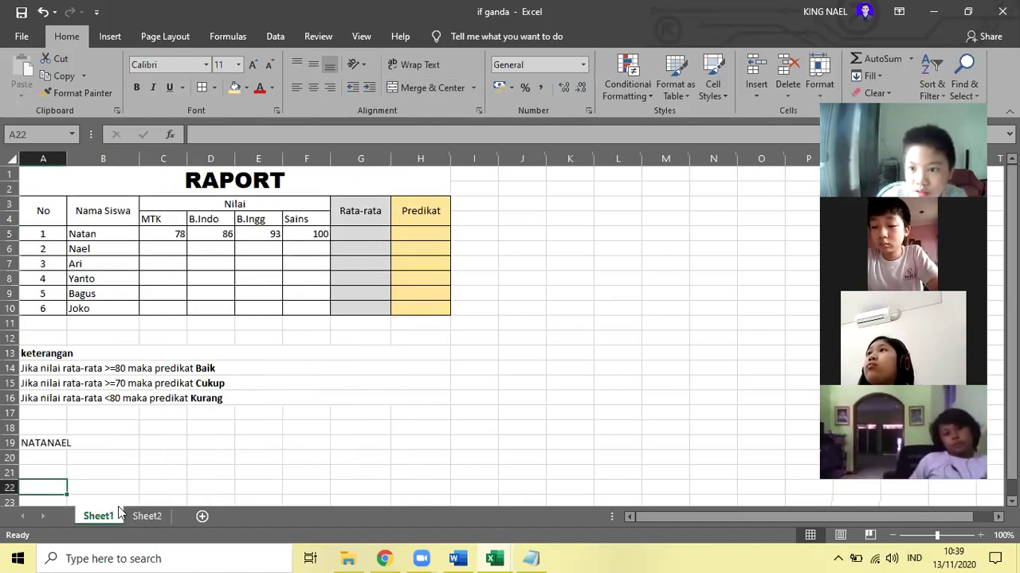
{"action": "left_click", "coordinate": [146, 516]}
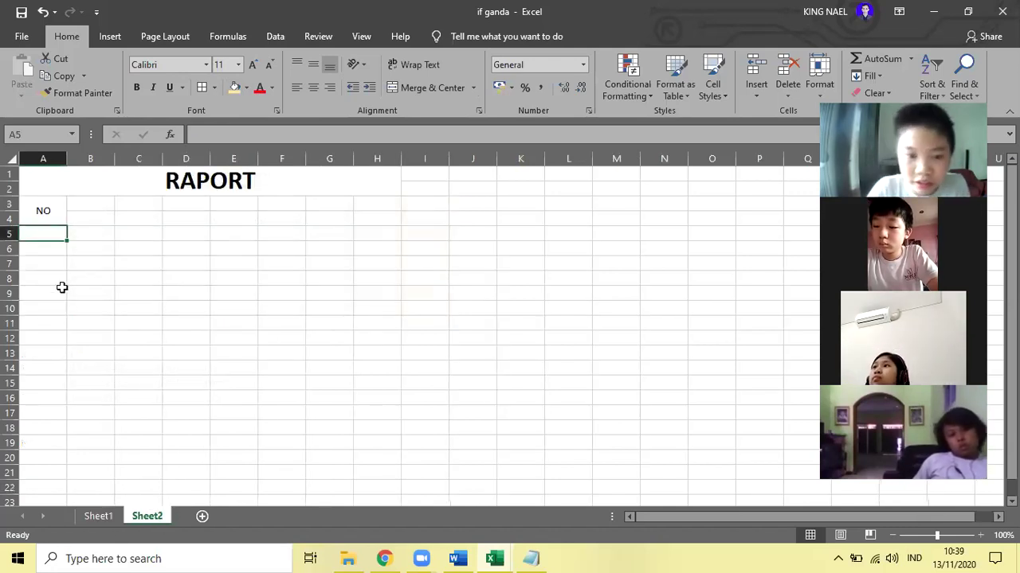
{"action": "type", "text": "1"}
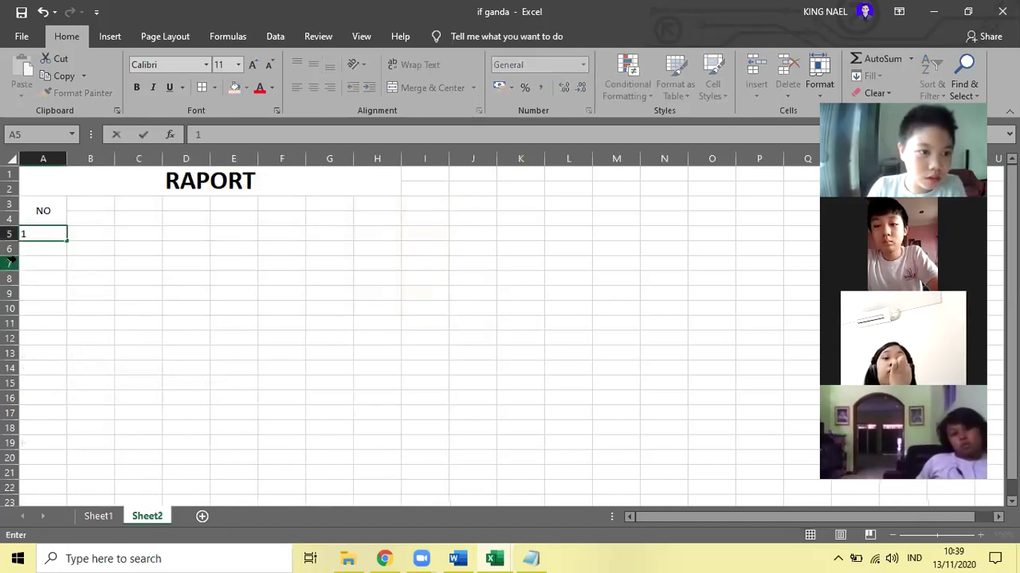
{"action": "key", "text": "Return"}
{"action": "type", "text": "2"}
{"action": "key", "text": "Return"}
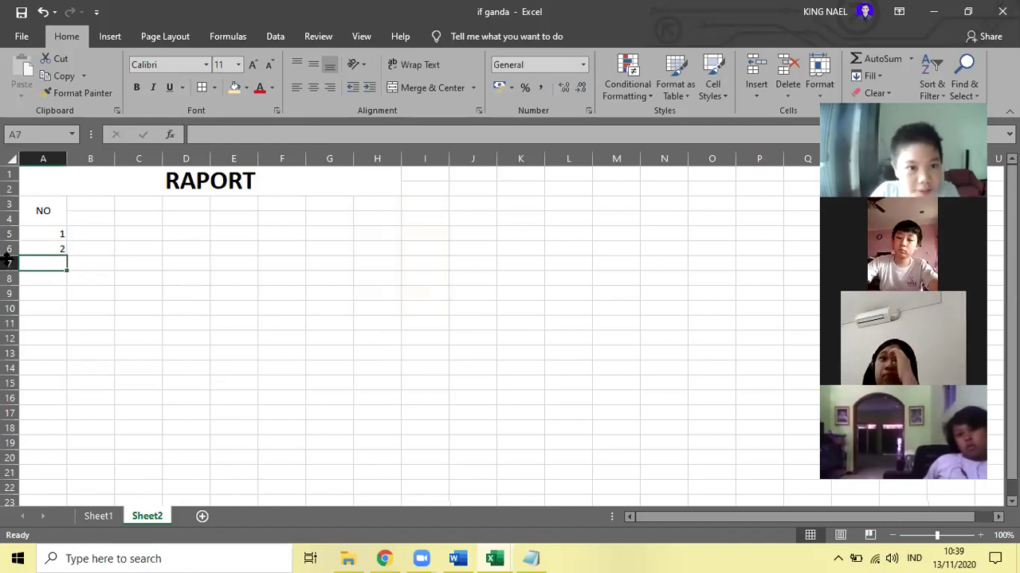
{"action": "type", "text": "3"}
{"action": "key", "text": "Return"}
{"action": "type", "text": "4"}
{"action": "key", "text": "Return"}
{"action": "type", "text": "5"}
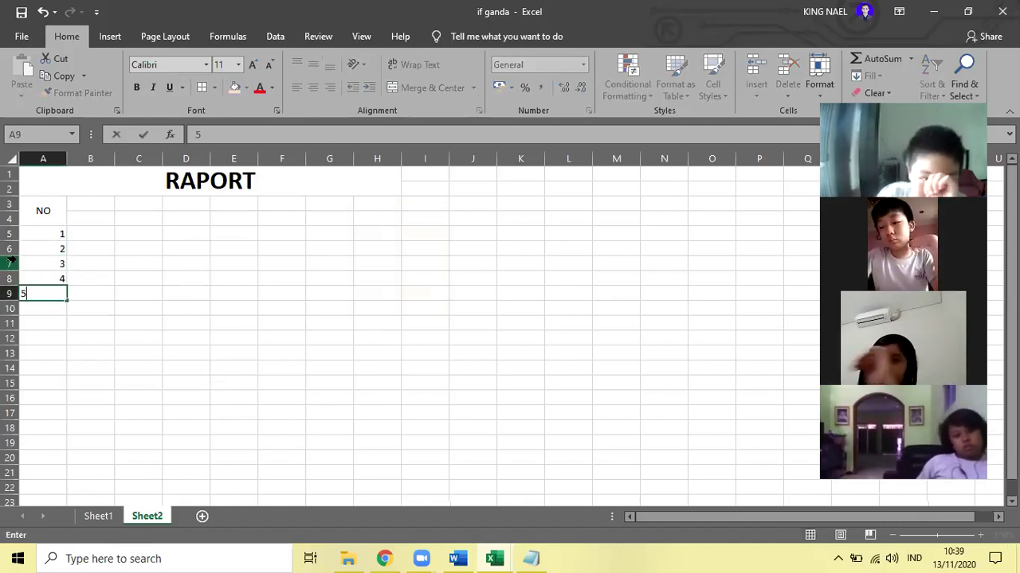
{"action": "left_click", "coordinate": [99, 516]}
{"action": "left_click", "coordinate": [134, 517]}
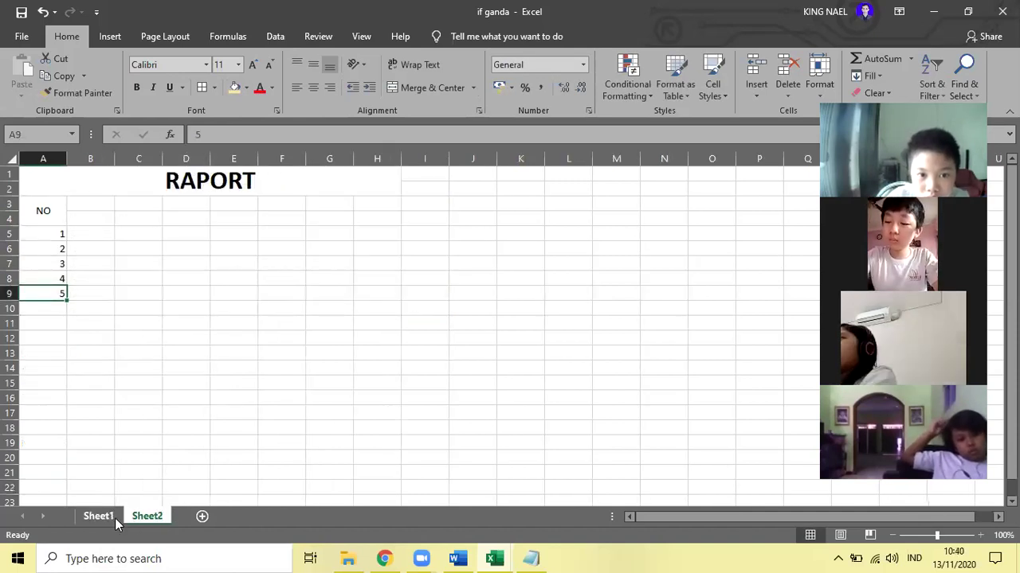
{"action": "key", "text": "Return"}
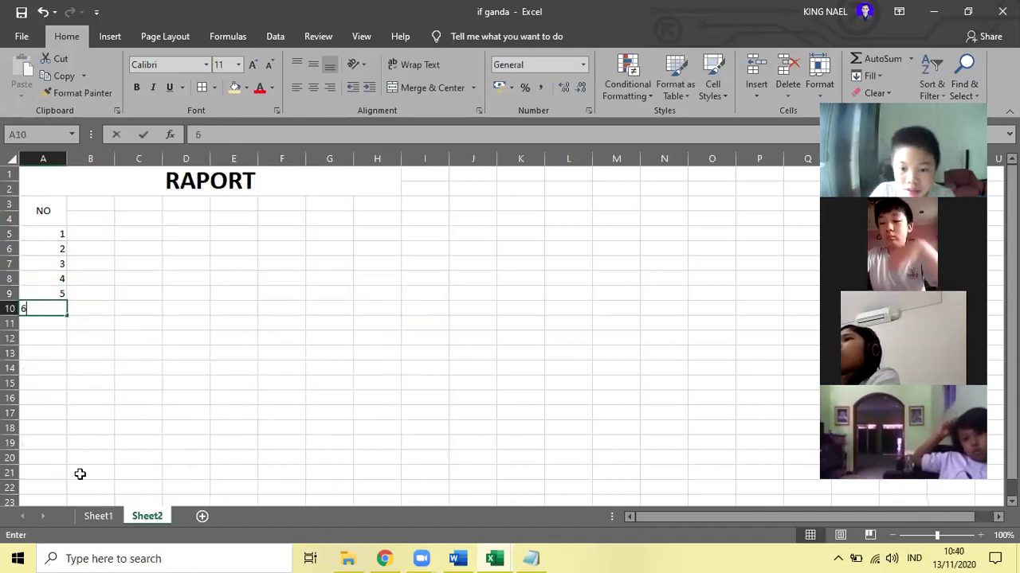
{"action": "type", "text": "6"}
{"action": "key", "text": "Tab"}
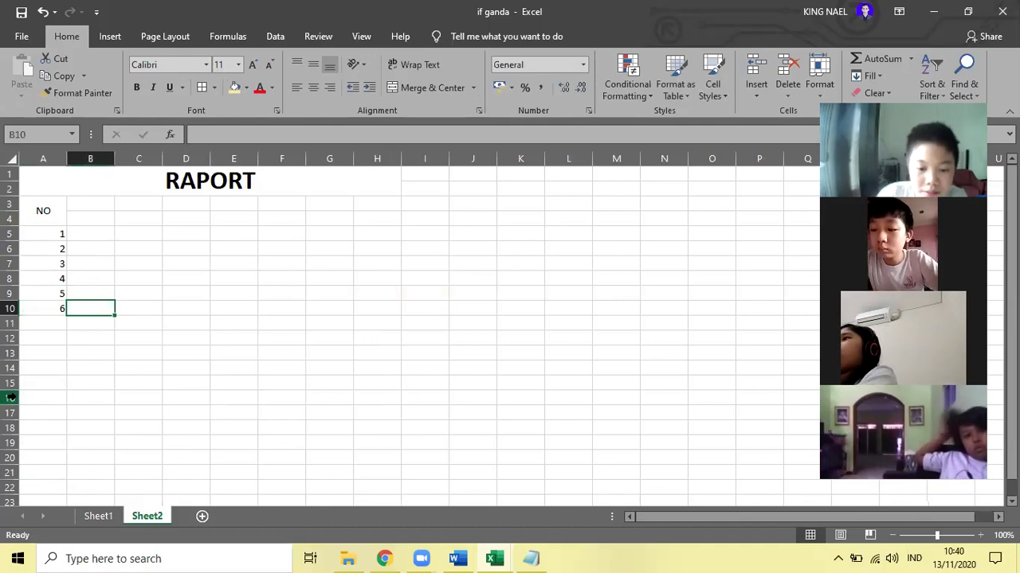
- Apply all borders to the range A3:H11 on Sheet2 to draw the table grid under the RAPORT title
{"action": "left_click", "coordinate": [109, 518]}
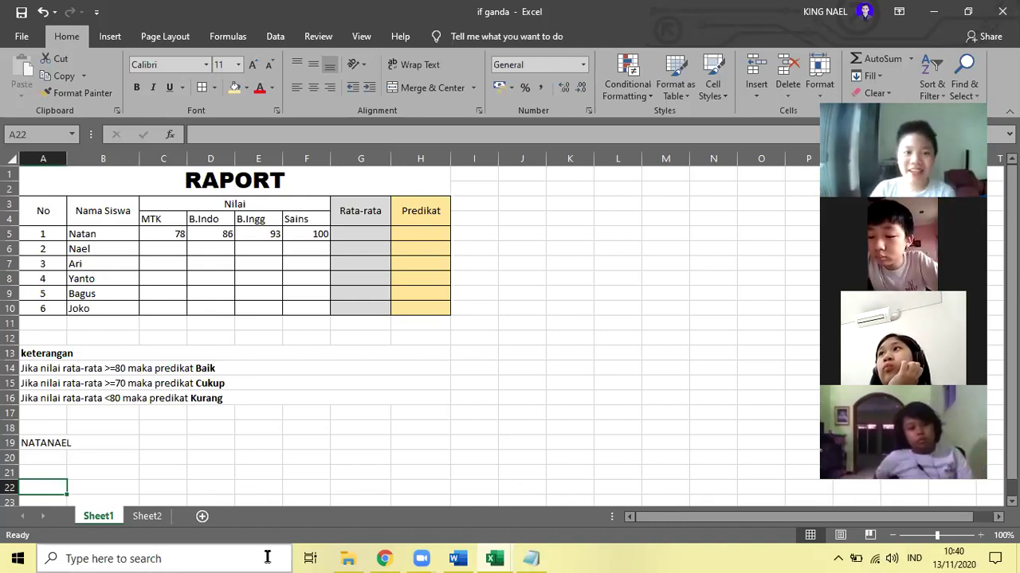
{"action": "left_click", "coordinate": [146, 516]}
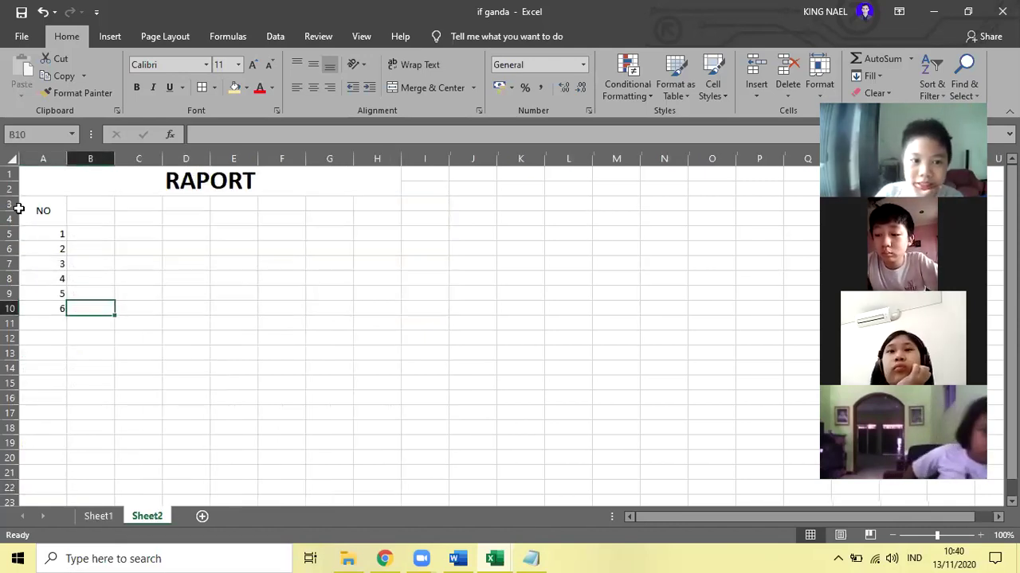
{"action": "left_click_drag", "start_coordinate": [22, 204], "coordinate": [131, 247]}
{"action": "left_click_drag", "start_coordinate": [274, 272], "coordinate": [388, 322]}
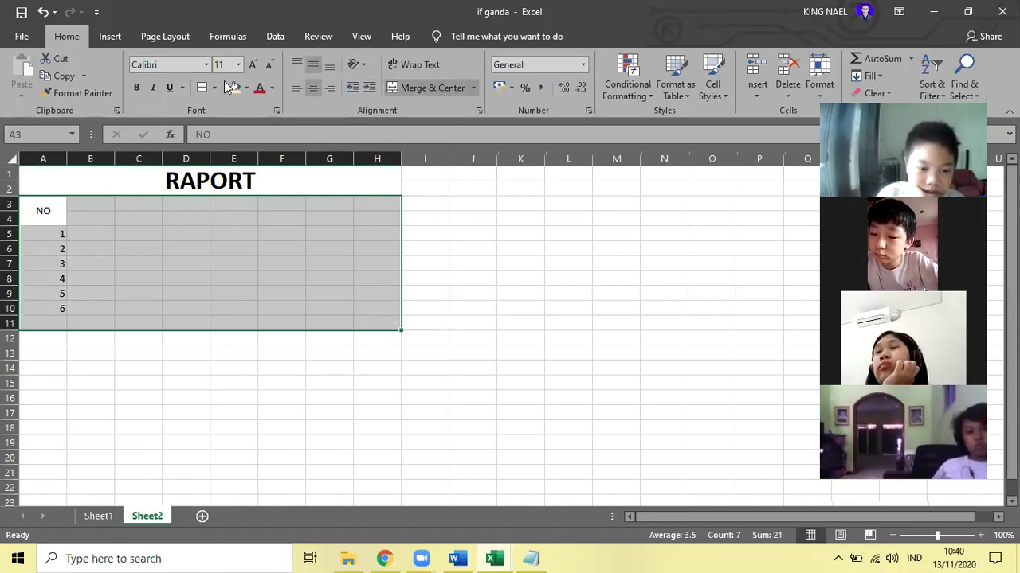
{"action": "left_click", "coordinate": [201, 89]}
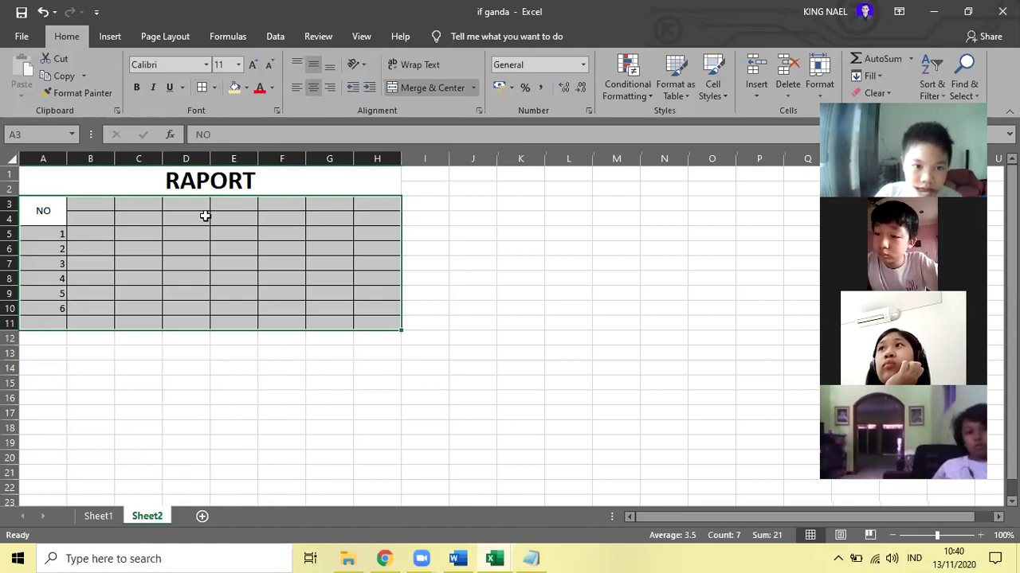
{"action": "left_click", "coordinate": [226, 413]}
{"action": "left_click", "coordinate": [372, 235]}
{"action": "left_click_drag", "start_coordinate": [391, 223], "coordinate": [378, 235]}
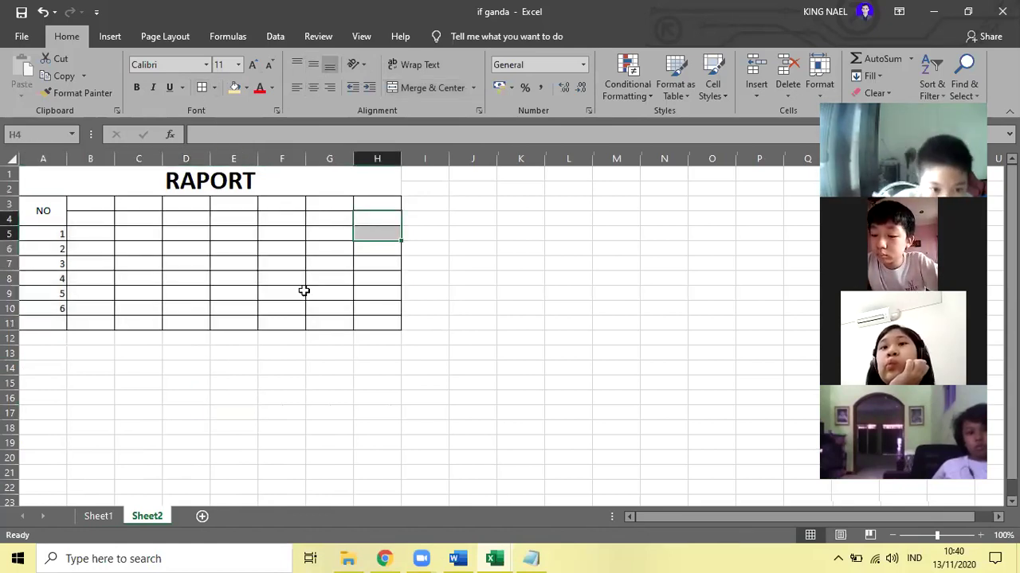
{"action": "left_click", "coordinate": [305, 433]}
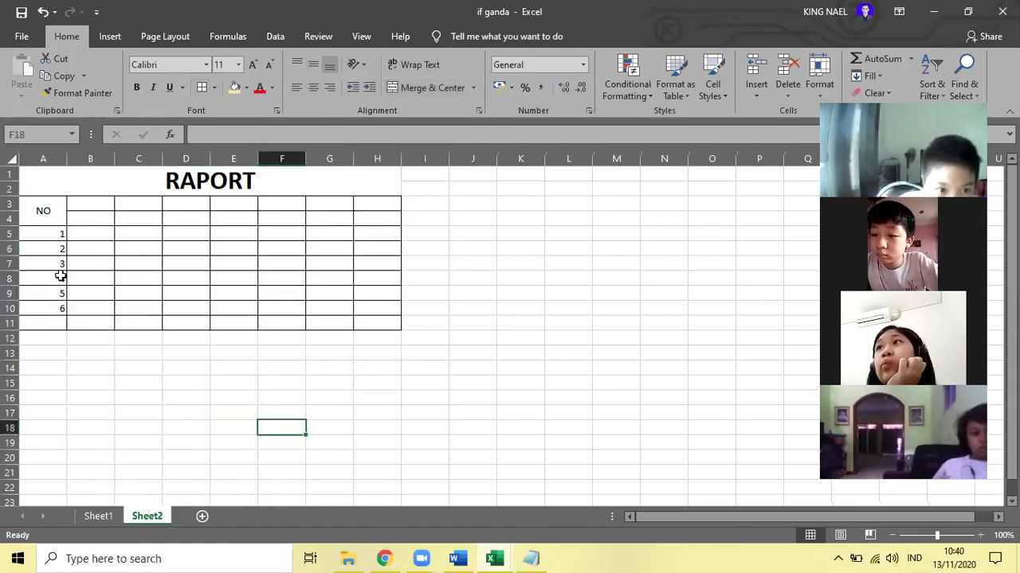
- Remove all borders from the extra row A11:H11 below the last numbered row, following the Sheet1 table
{"action": "left_click", "coordinate": [37, 322]}
{"action": "left_click_drag", "start_coordinate": [85, 323], "coordinate": [385, 325]}
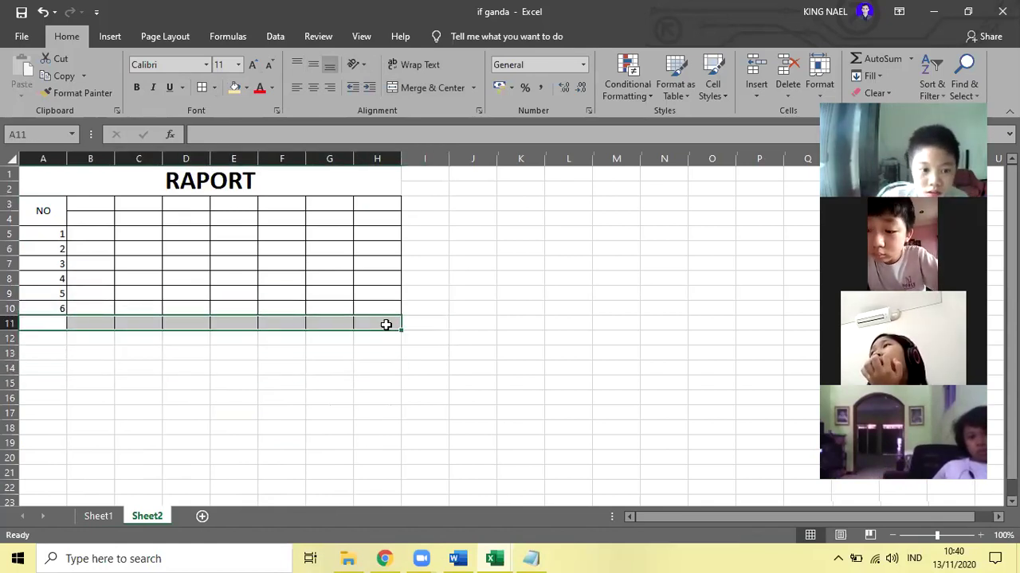
{"action": "left_click", "coordinate": [100, 517]}
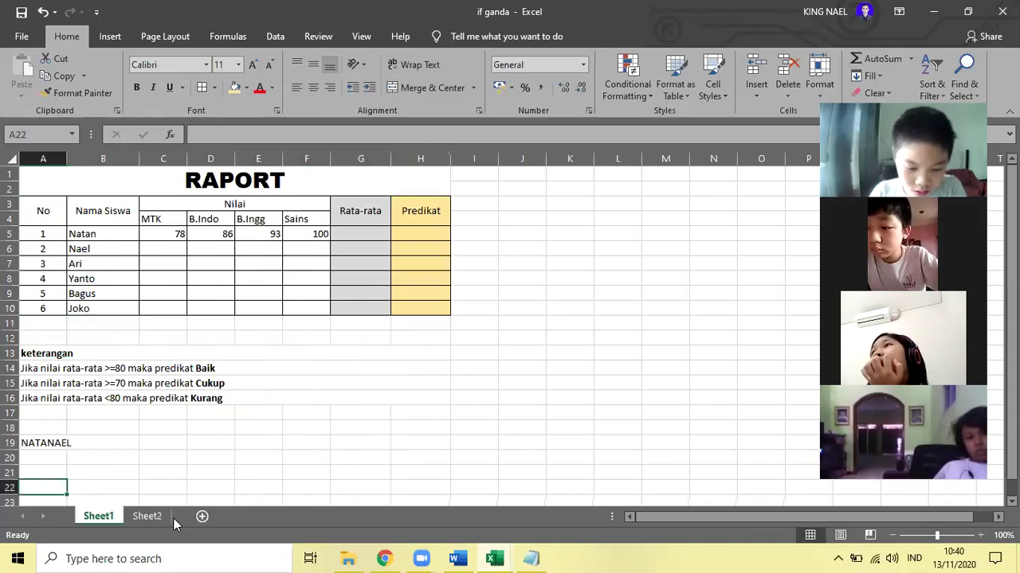
{"action": "left_click", "coordinate": [170, 517]}
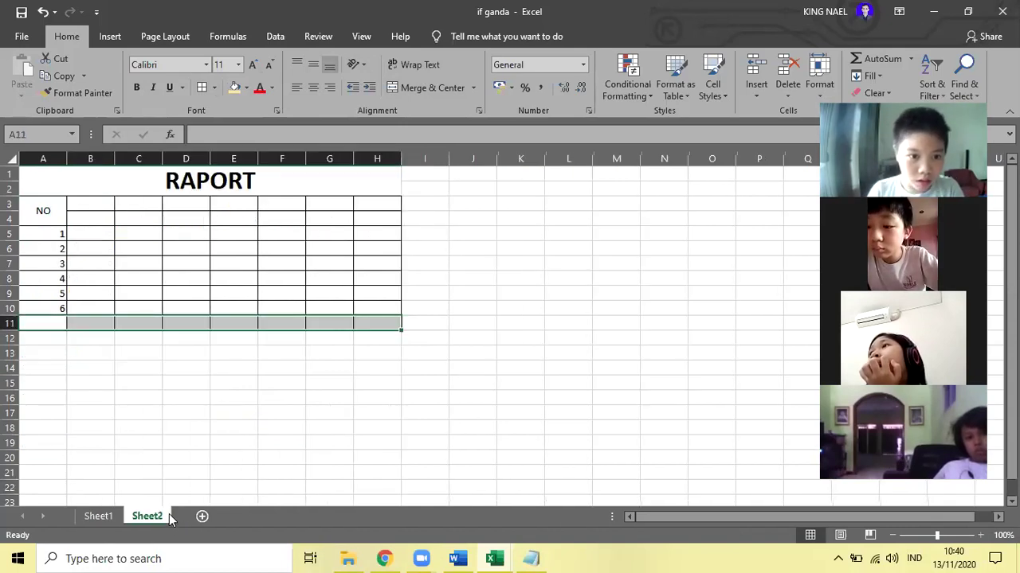
{"action": "key", "text": "BackSpace"}
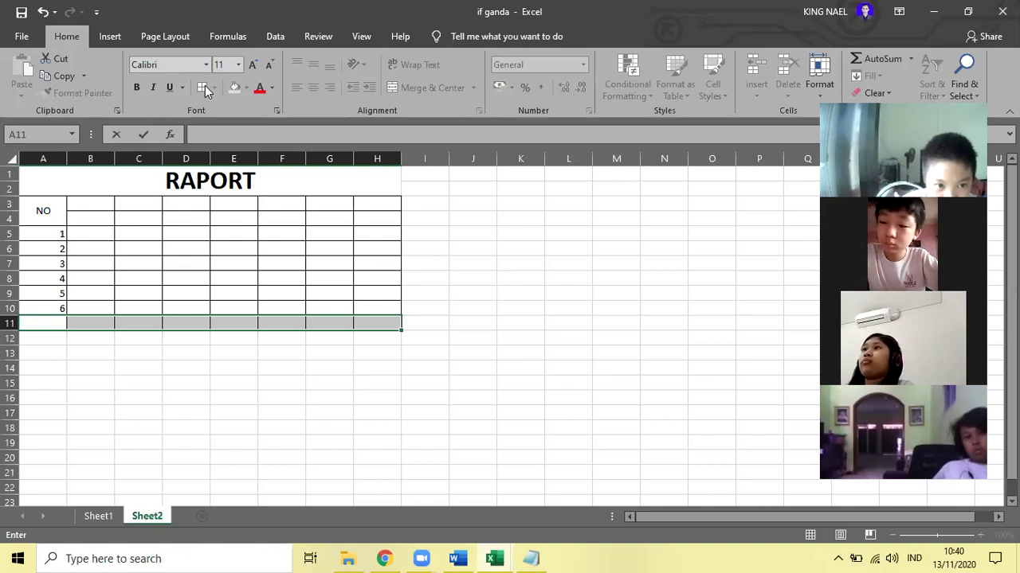
{"action": "left_click", "coordinate": [203, 88]}
{"action": "left_click", "coordinate": [33, 350]}
{"action": "left_click_drag", "start_coordinate": [45, 326], "coordinate": [387, 322]}
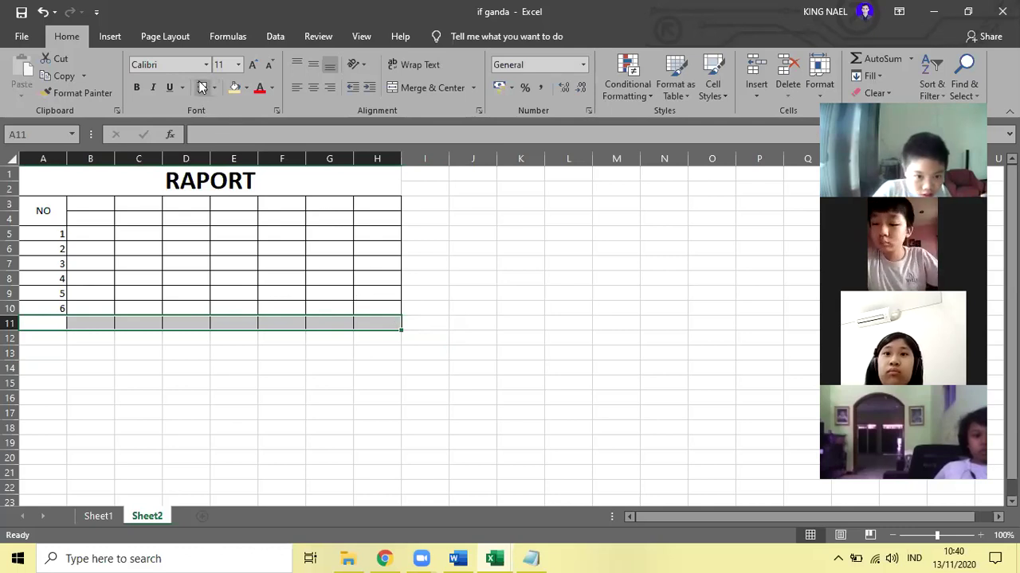
{"action": "left_click", "coordinate": [202, 88]}
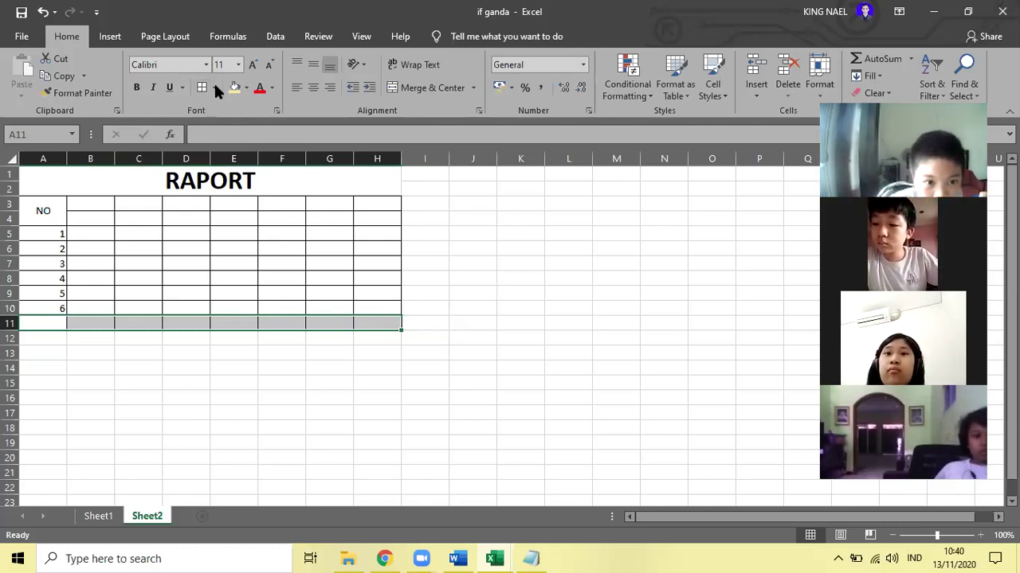
{"action": "left_click", "coordinate": [214, 88]}
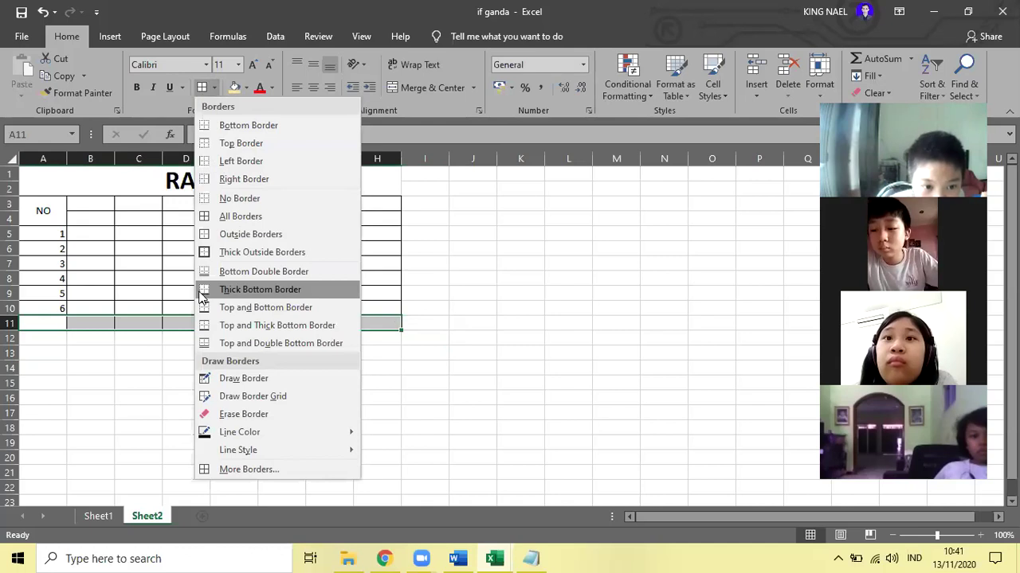
{"action": "left_click", "coordinate": [229, 199]}
{"action": "left_click", "coordinate": [170, 379]}
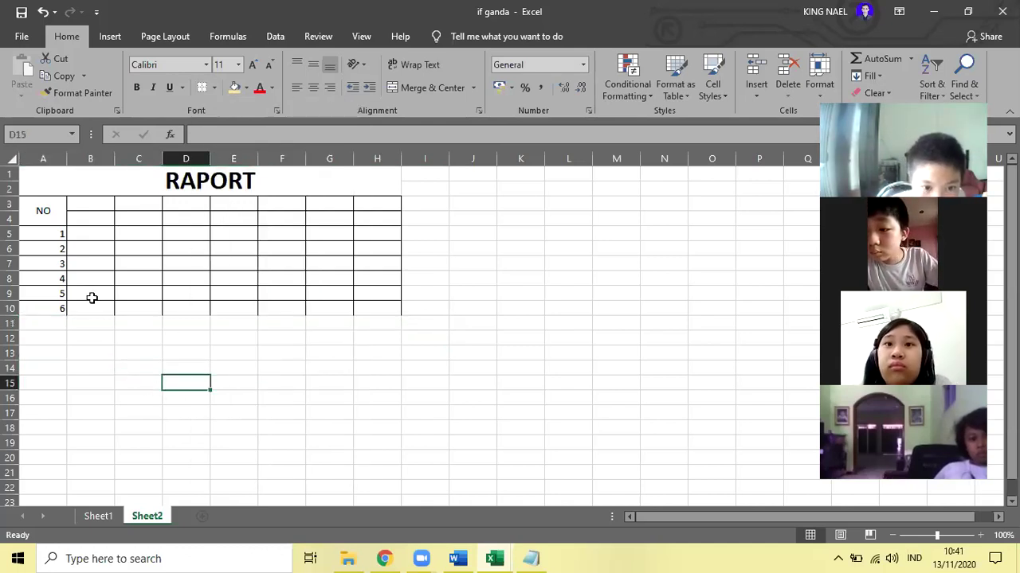
- Apply all borders to row A10:H10 to close the bottom edge of the table
{"action": "left_click", "coordinate": [27, 325]}
{"action": "left_click_drag", "start_coordinate": [29, 321], "coordinate": [396, 303]}
{"action": "double_click", "coordinate": [41, 308]}
{"action": "left_click", "coordinate": [41, 341]}
{"action": "double_click", "coordinate": [40, 302]}
{"action": "left_click_drag", "start_coordinate": [45, 308], "coordinate": [387, 311]}
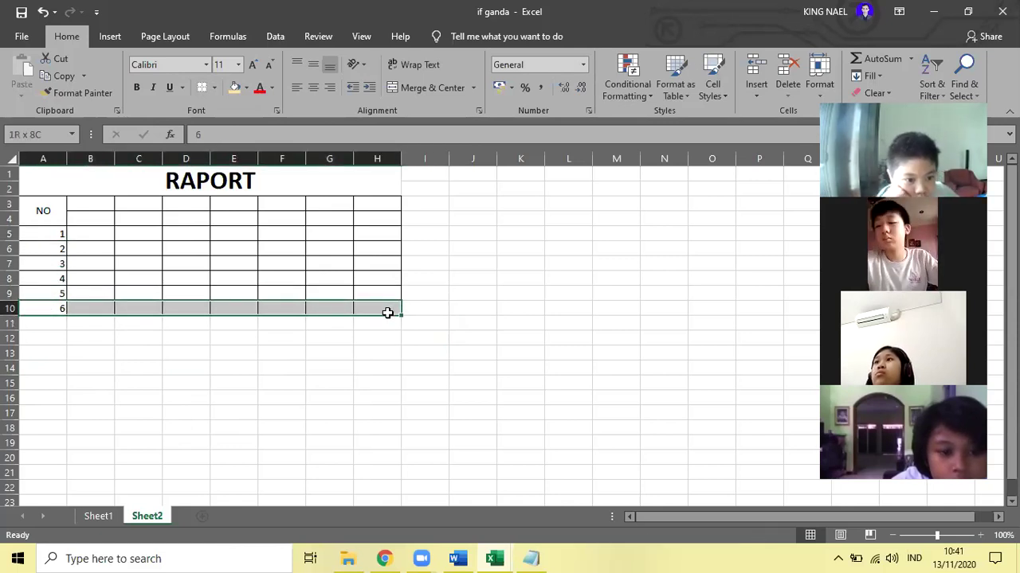
{"action": "left_click", "coordinate": [213, 87]}
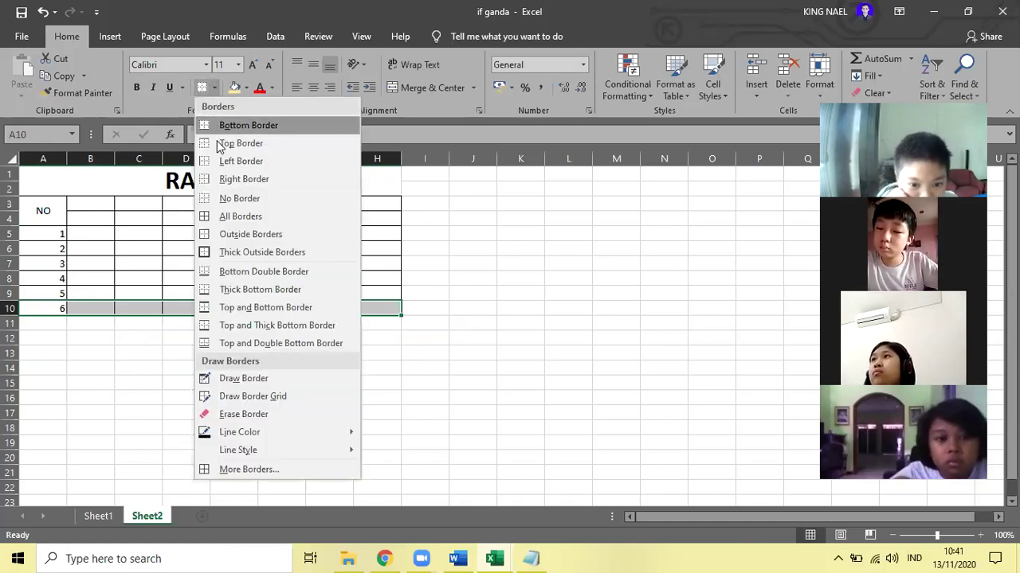
{"action": "left_click", "coordinate": [236, 217]}
{"action": "left_click", "coordinate": [225, 356]}
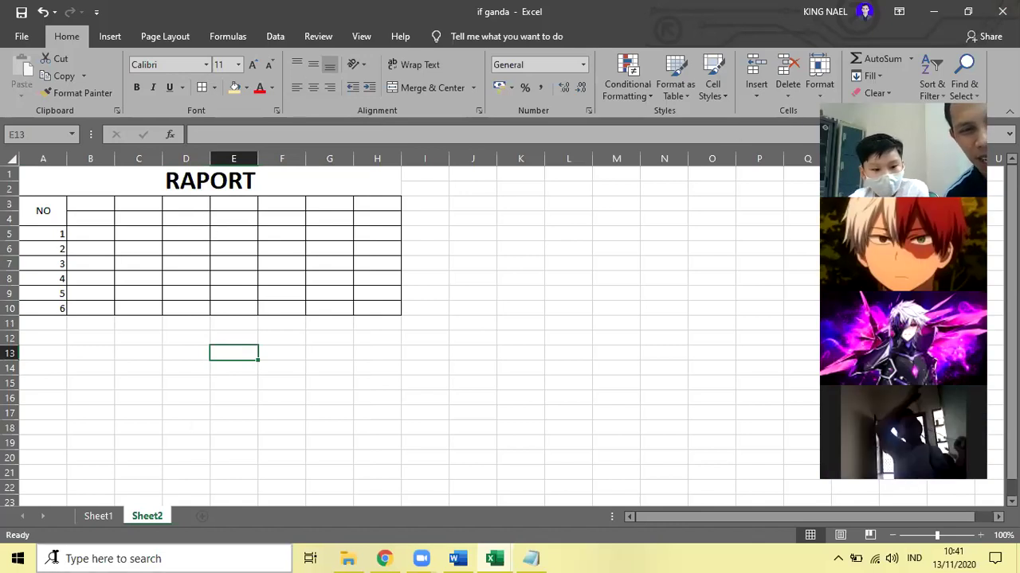
- Merge and center cells B3:B4 beside the NO header for the student name column, following the Sheet1 layout
{"action": "left_click", "coordinate": [86, 516]}
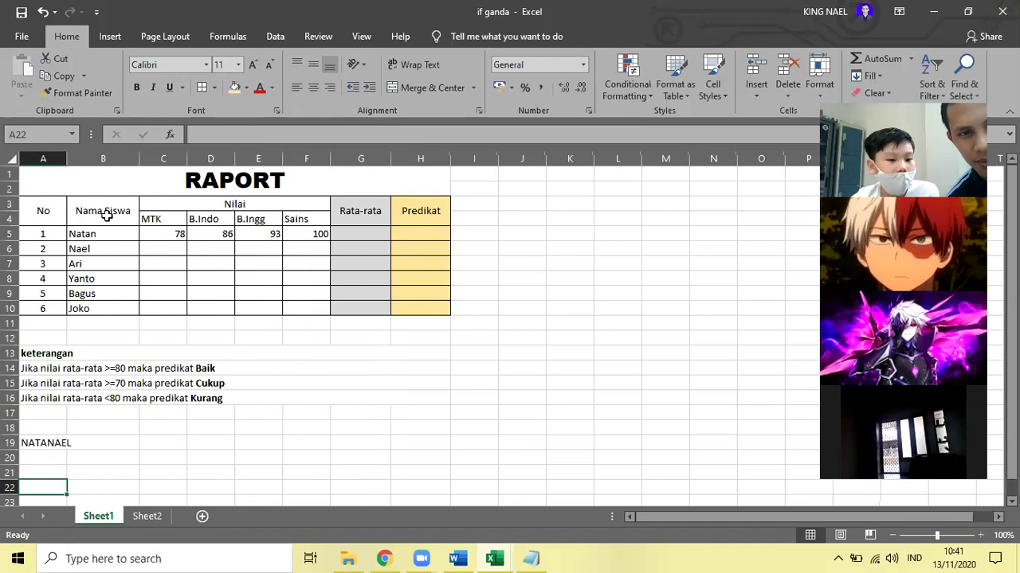
{"action": "left_click", "coordinate": [148, 522]}
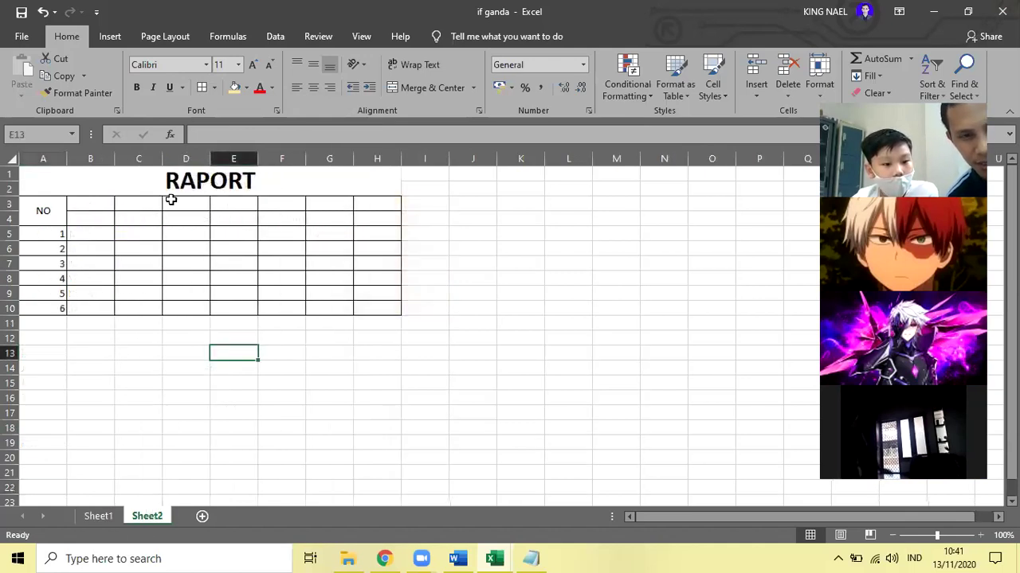
{"action": "left_click_drag", "start_coordinate": [103, 216], "coordinate": [141, 216]}
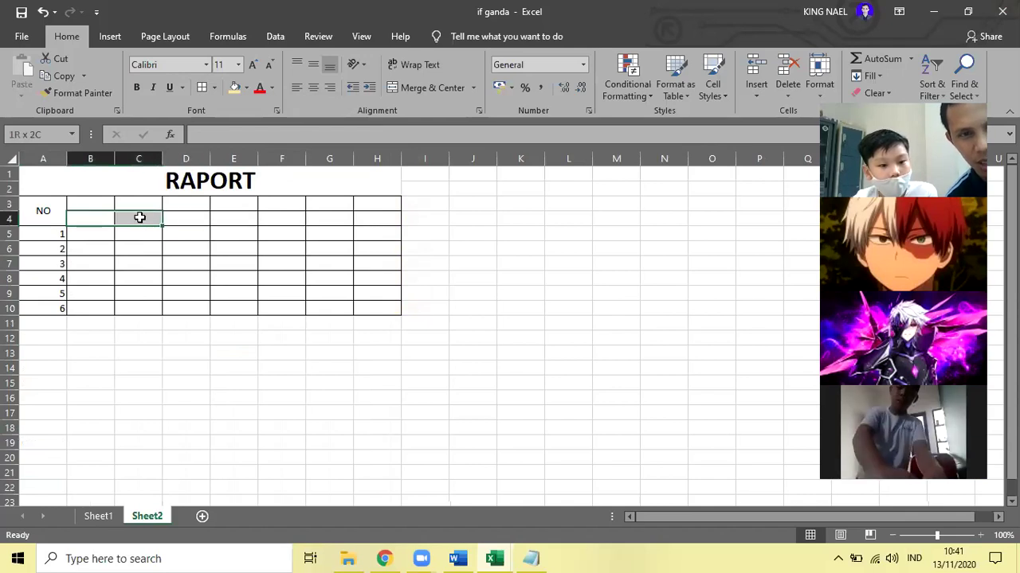
{"action": "left_click", "coordinate": [99, 205]}
{"action": "left_click_drag", "start_coordinate": [106, 210], "coordinate": [144, 210]}
{"action": "left_click", "coordinate": [120, 293]}
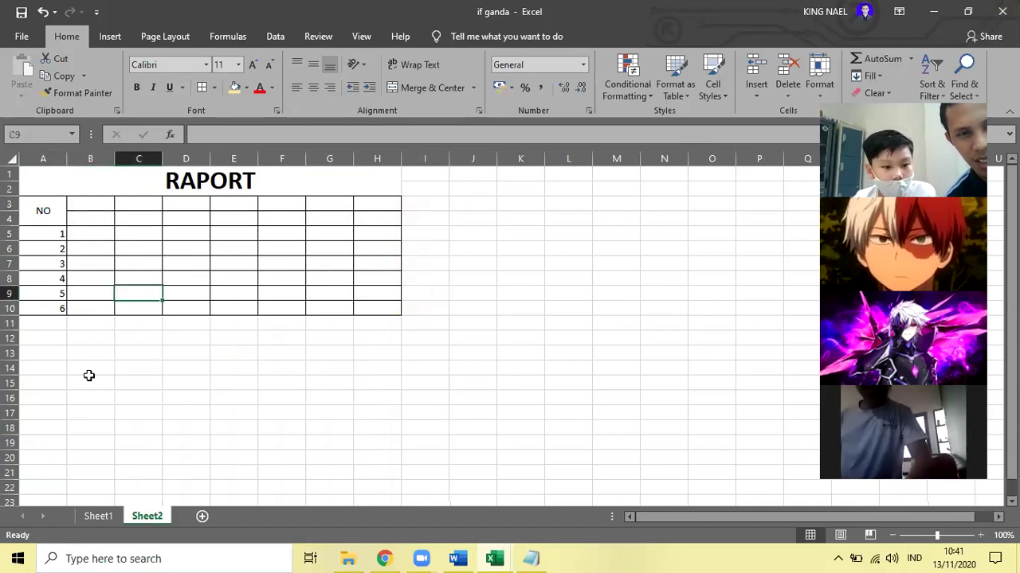
{"action": "left_click", "coordinate": [85, 234]}
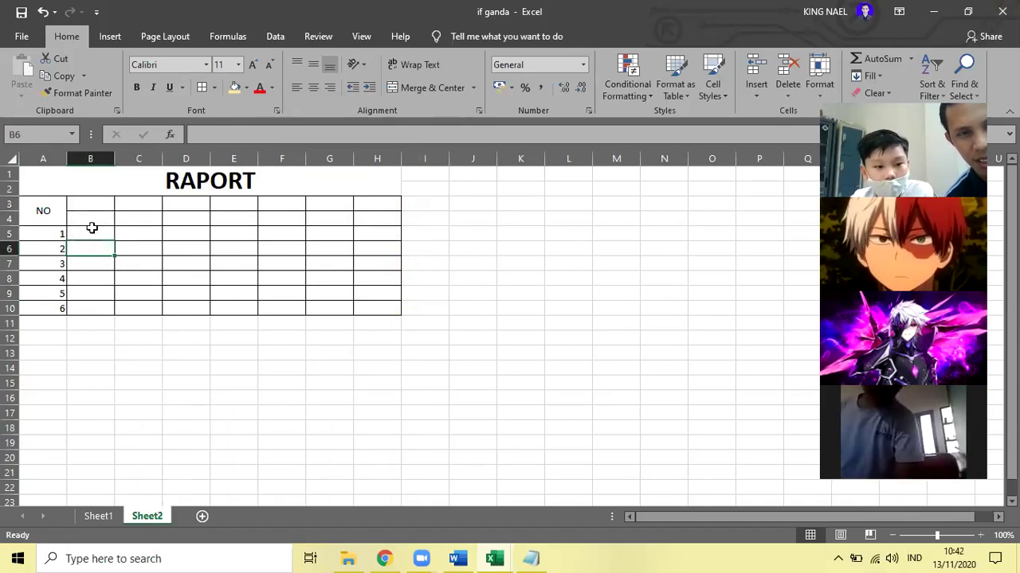
{"action": "left_click_drag", "start_coordinate": [92, 202], "coordinate": [101, 216]}
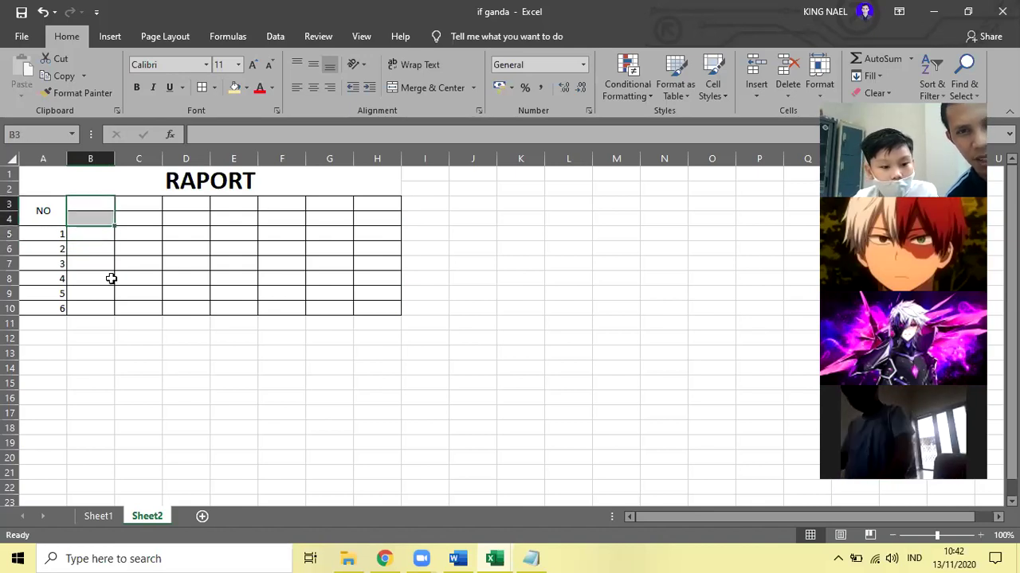
{"action": "left_click", "coordinate": [97, 516]}
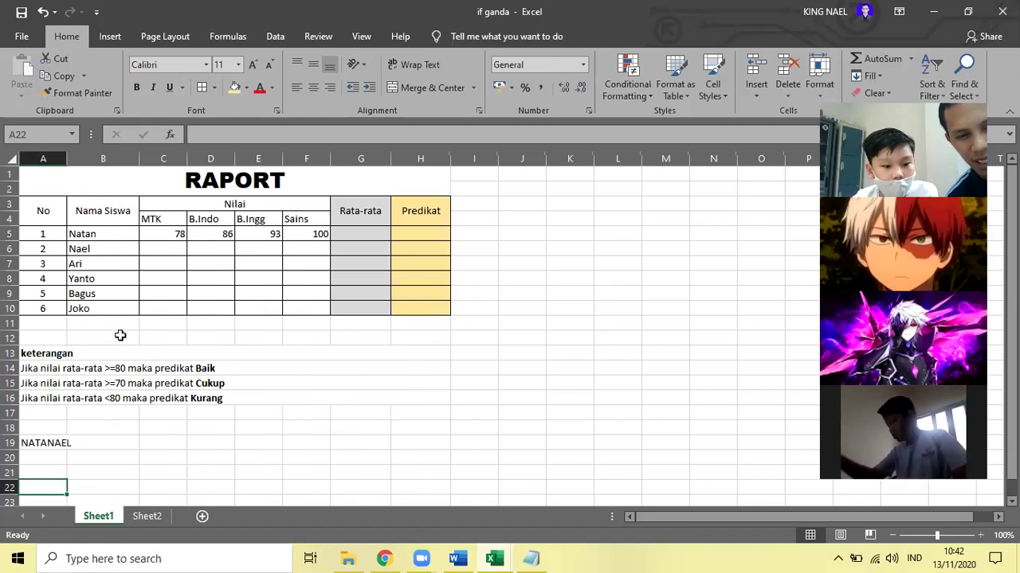
{"action": "left_click", "coordinate": [147, 516]}
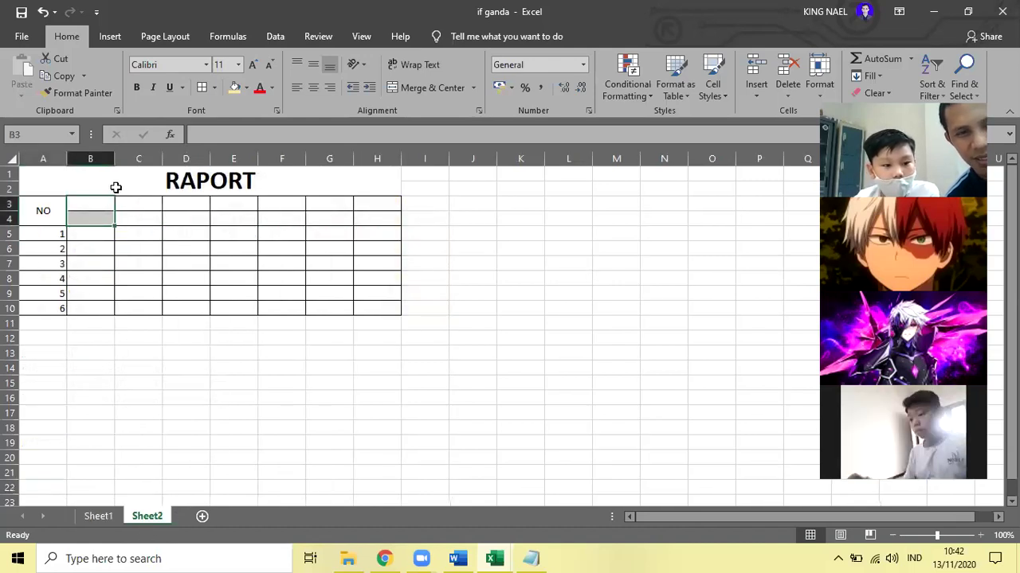
{"action": "left_click", "coordinate": [434, 89]}
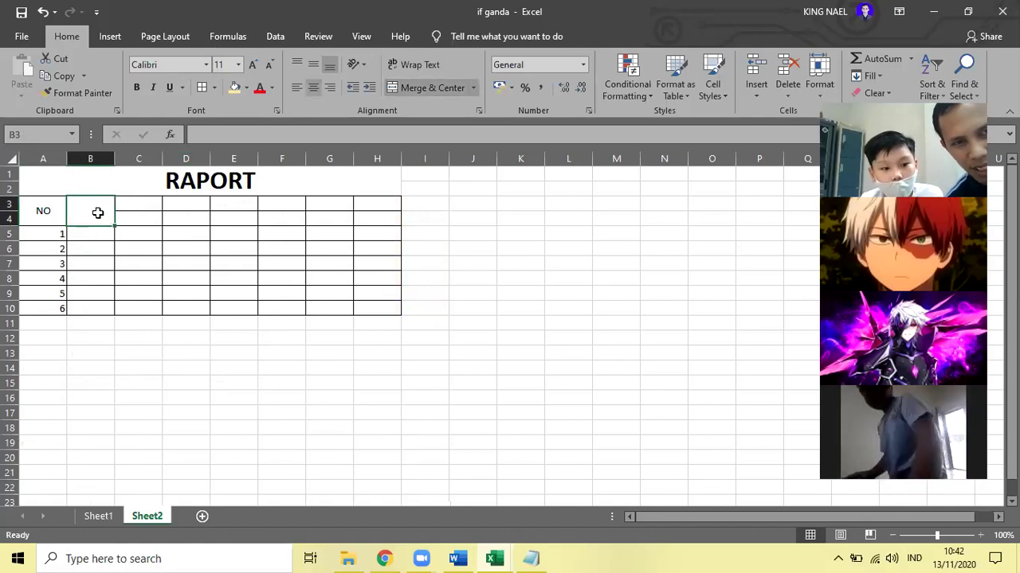
- Widen column B on Sheet2 to make room for the student name header
{"action": "left_click", "coordinate": [93, 159]}
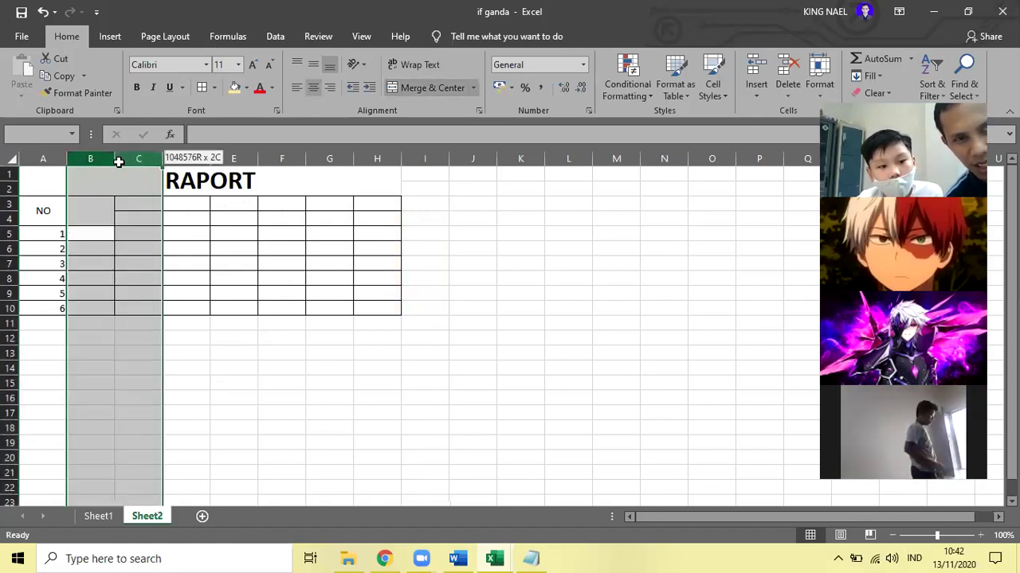
{"action": "left_click", "coordinate": [137, 337]}
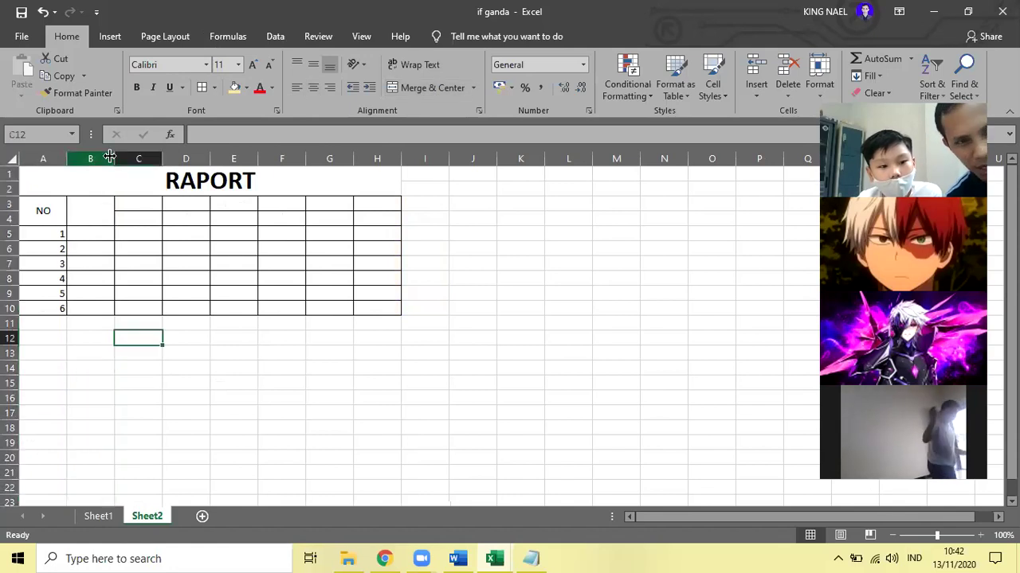
{"action": "left_click_drag", "start_coordinate": [113, 163], "coordinate": [141, 160]}
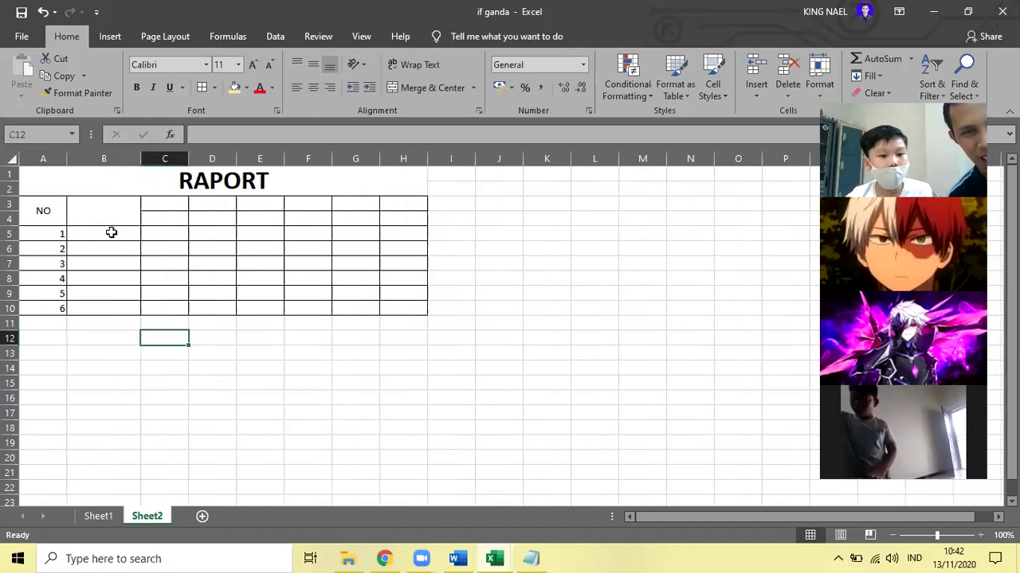
- Enter the header NAMA SISWA in the merged cell B3 on Sheet2, following the Sheet1 table
{"action": "left_click", "coordinate": [100, 516]}
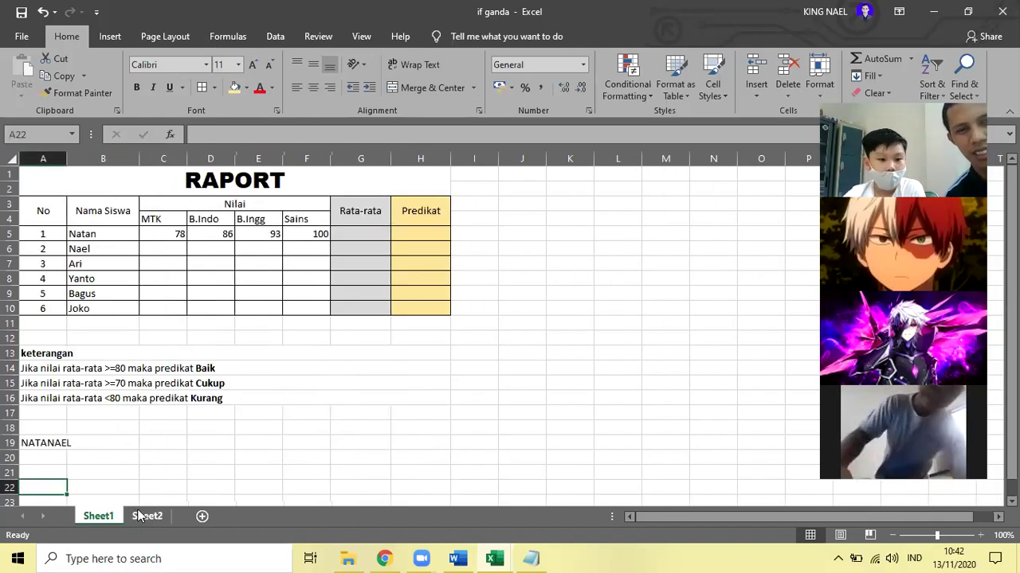
{"action": "left_click", "coordinate": [149, 518]}
{"action": "left_click", "coordinate": [104, 217]}
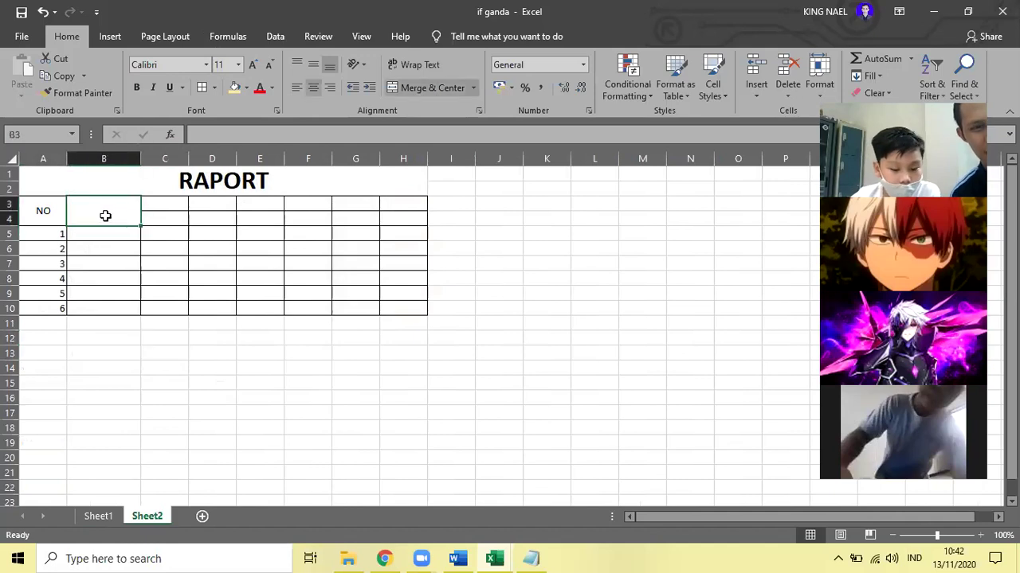
{"action": "double_click", "coordinate": [95, 208]}
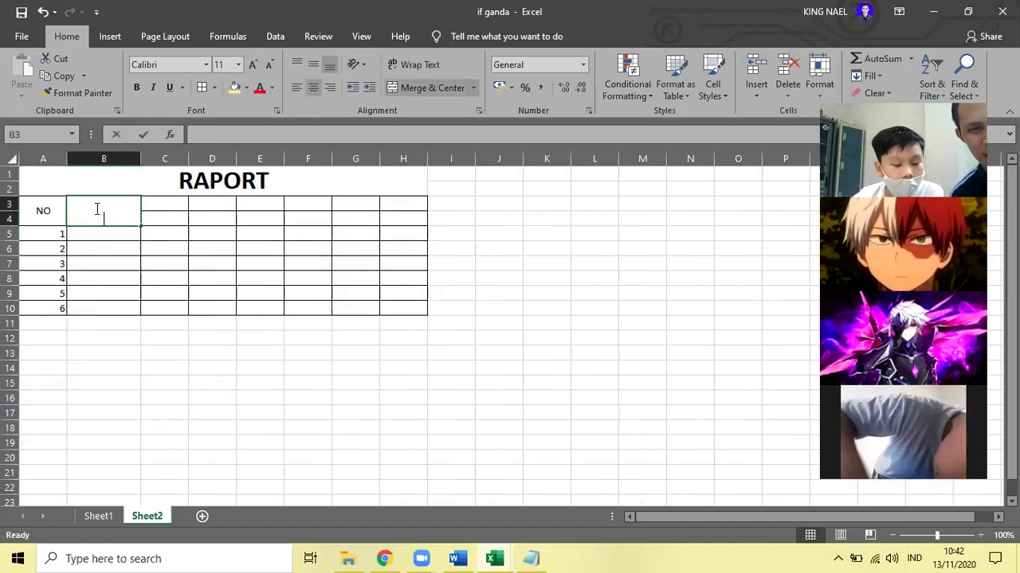
{"action": "type", "text": "NAMA"}
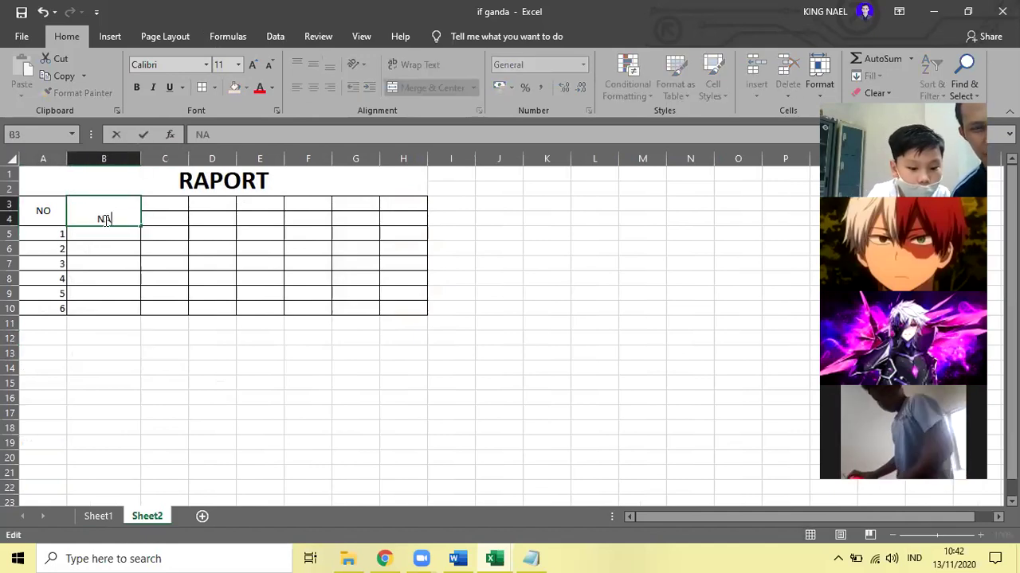
{"action": "key", "text": "alt"}
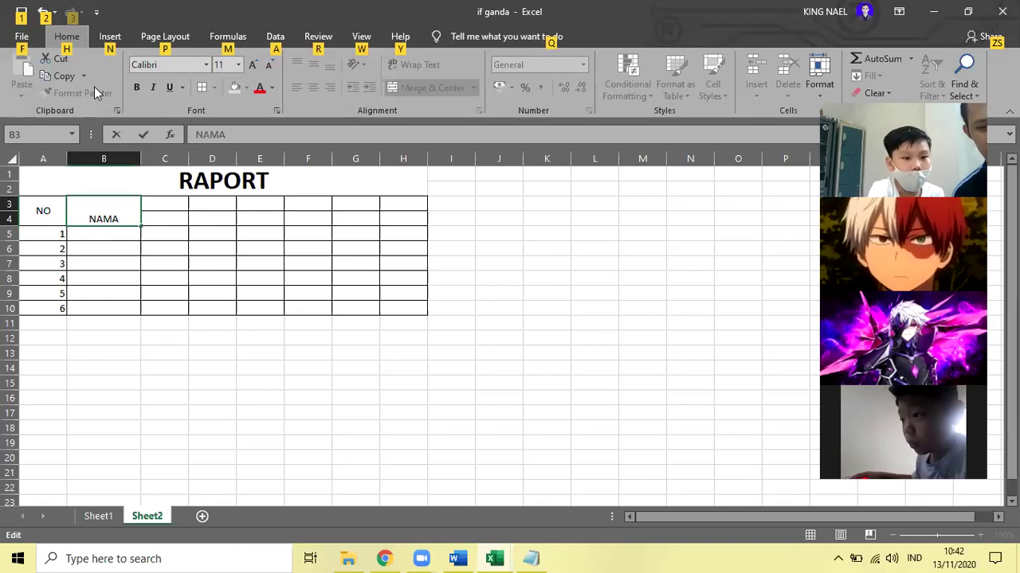
{"action": "key", "text": "Escape"}
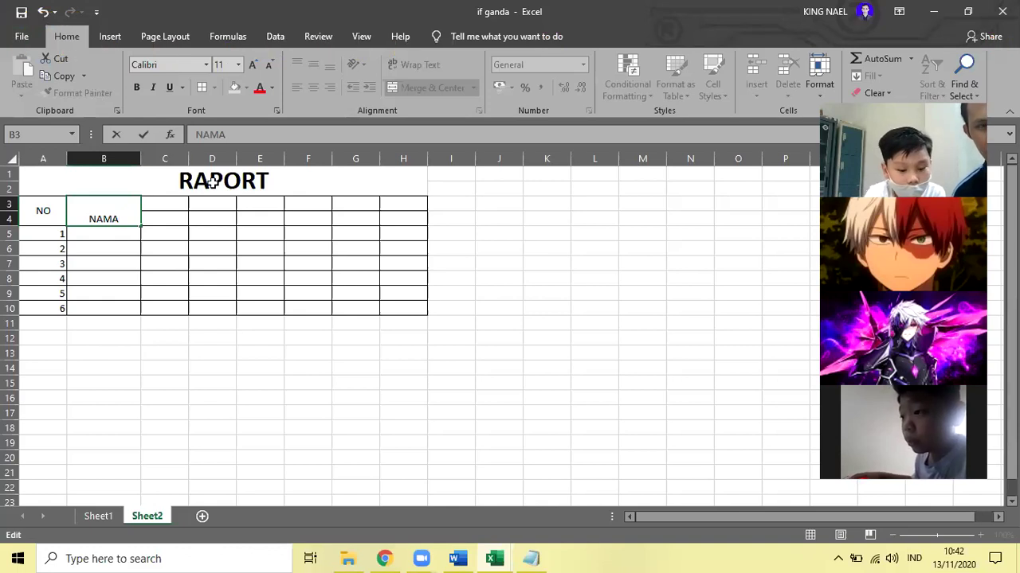
{"action": "left_click", "coordinate": [94, 517]}
{"action": "left_click", "coordinate": [156, 517]}
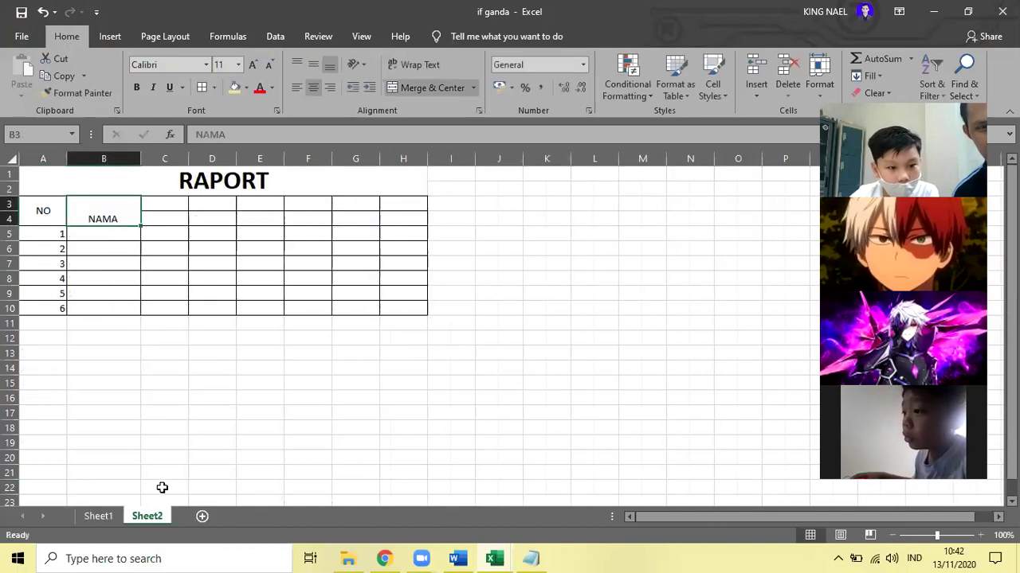
{"action": "type", "text": "S"}
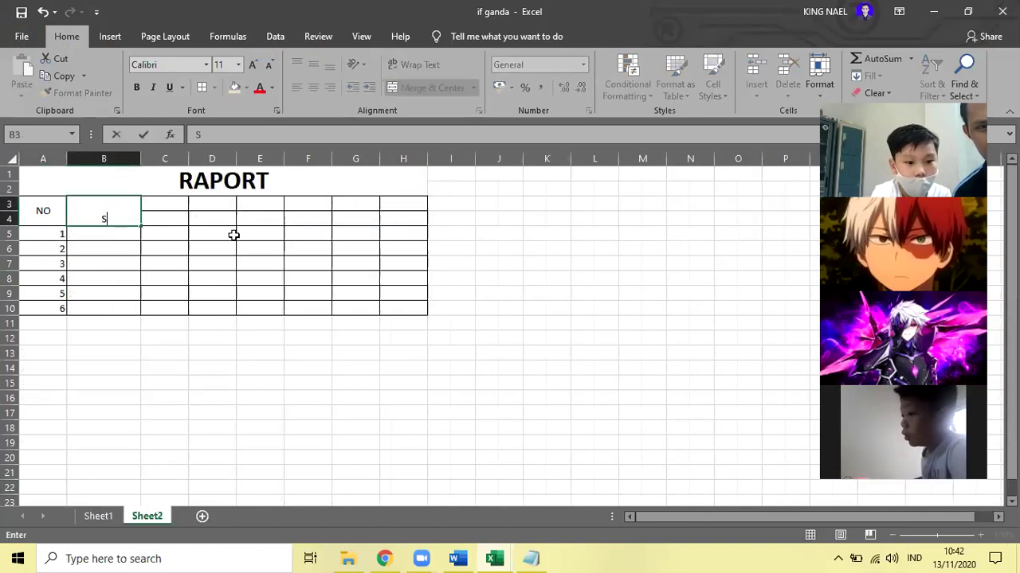
{"action": "key", "text": "BackSpace"}
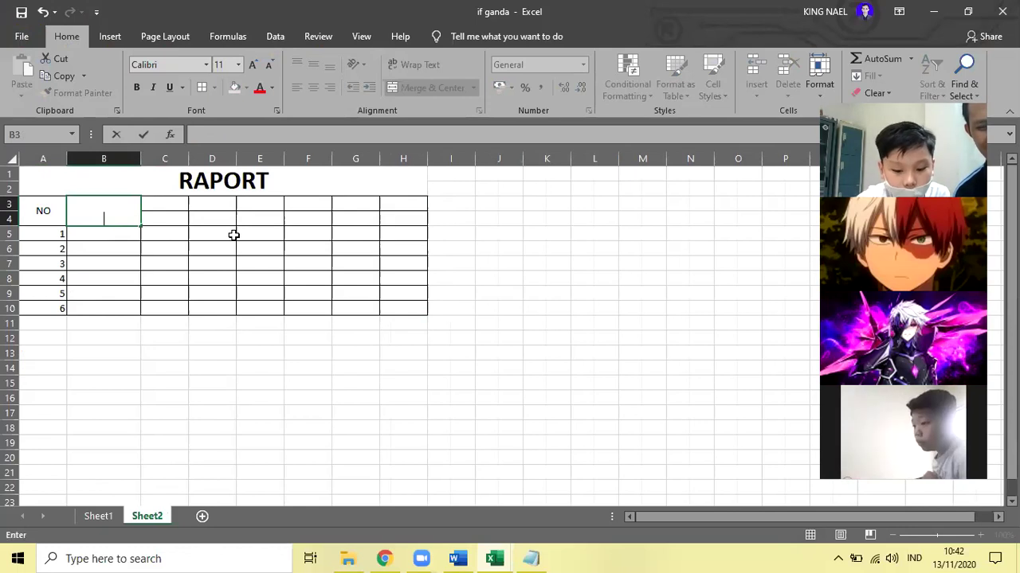
{"action": "type", "text": "NAMA "}
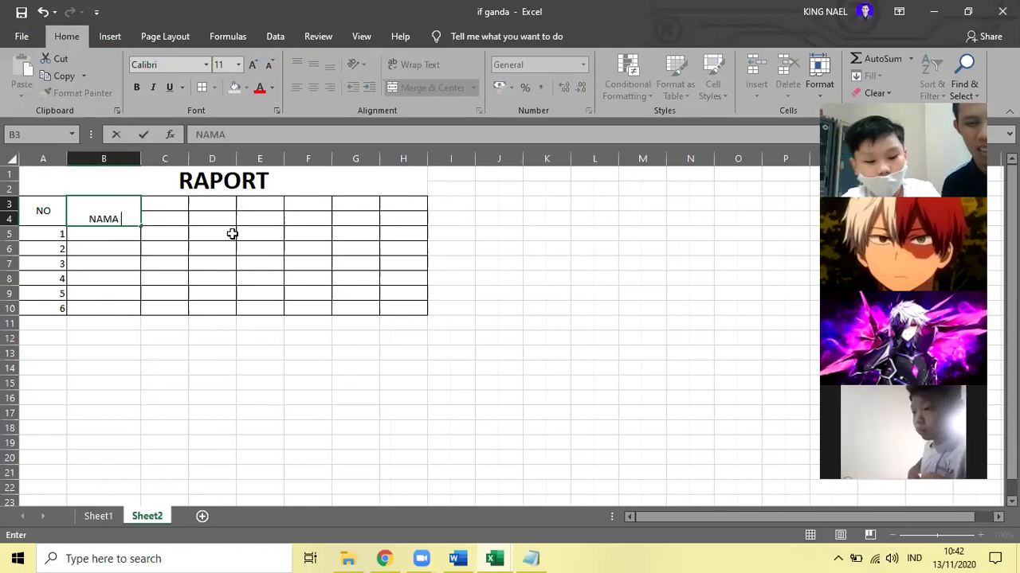
{"action": "type", "text": "SISWA"}
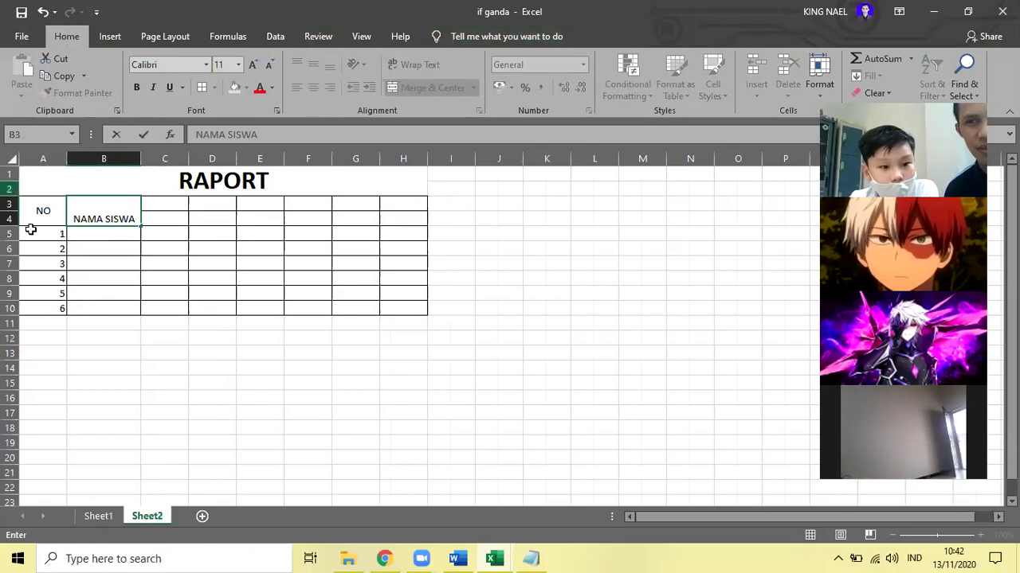
{"action": "left_click", "coordinate": [141, 216]}
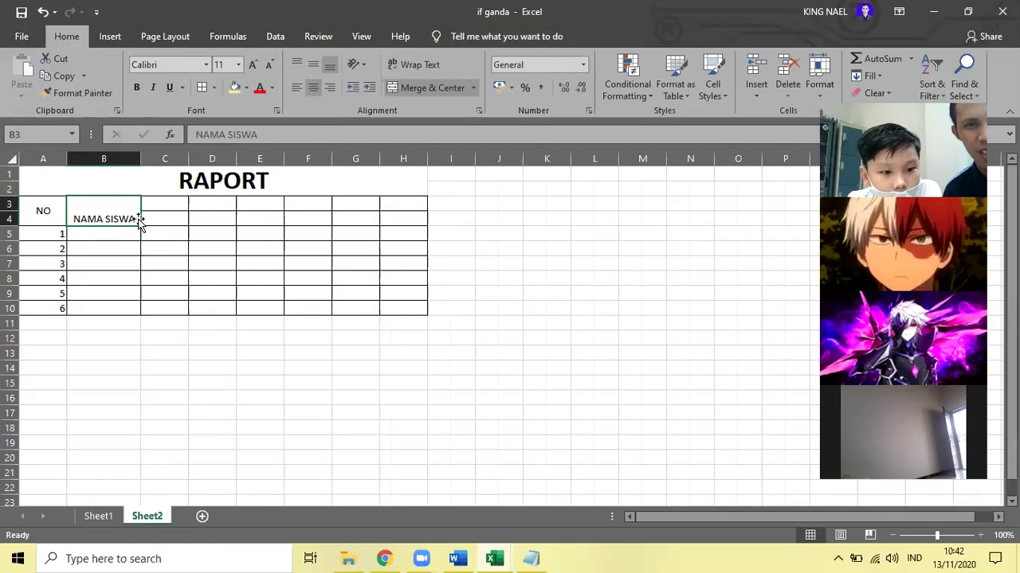
- Align the NAMA SISWA header to the middle of its cell, keeping it horizontally centered
{"action": "left_click", "coordinate": [314, 65]}
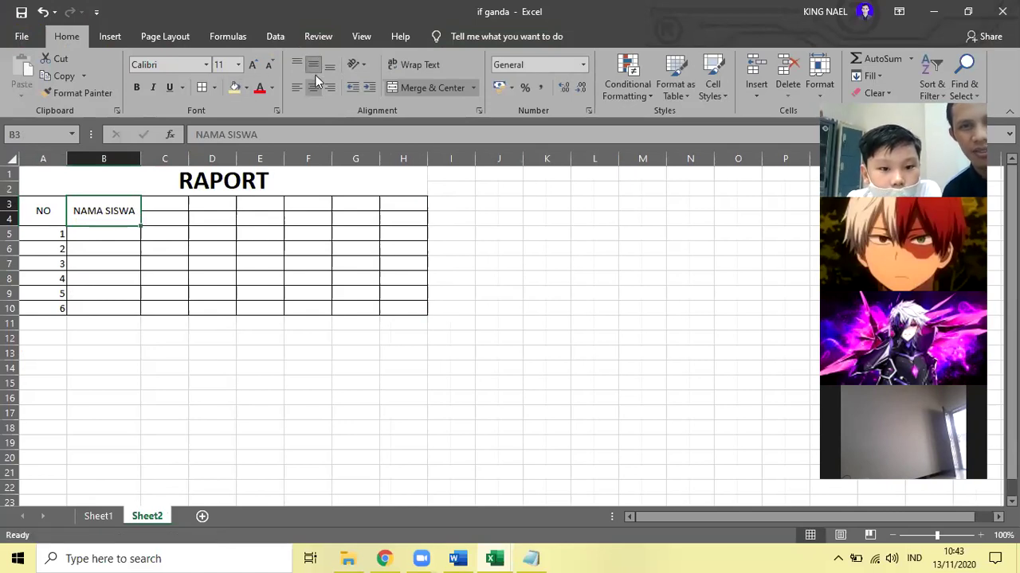
{"action": "left_click", "coordinate": [312, 90]}
{"action": "left_click", "coordinate": [313, 88]}
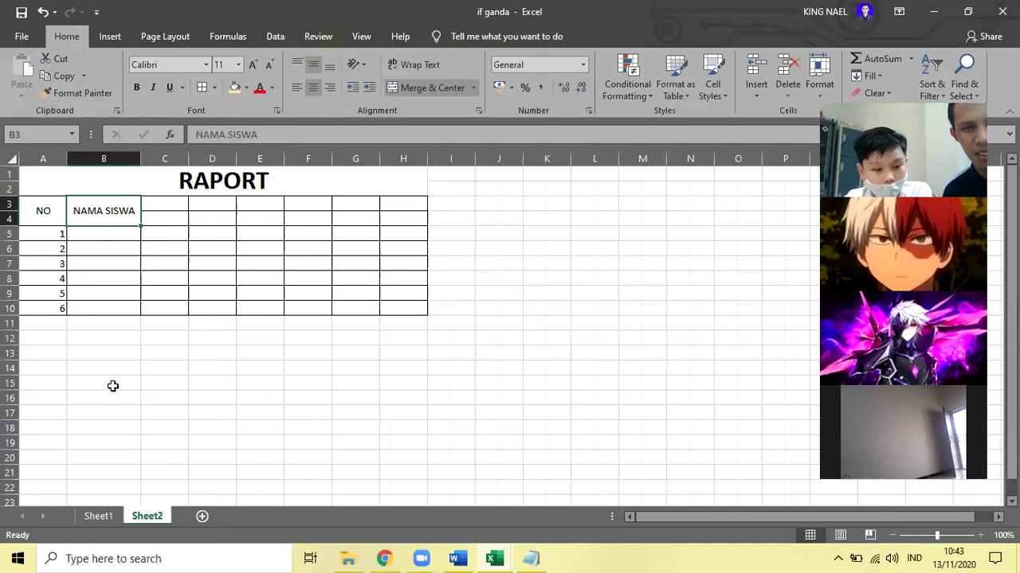
- Merge and center C3:F3 on Sheet2 following the Sheet1 layout, and enter NILAI as its heading
{"action": "left_click", "coordinate": [110, 516]}
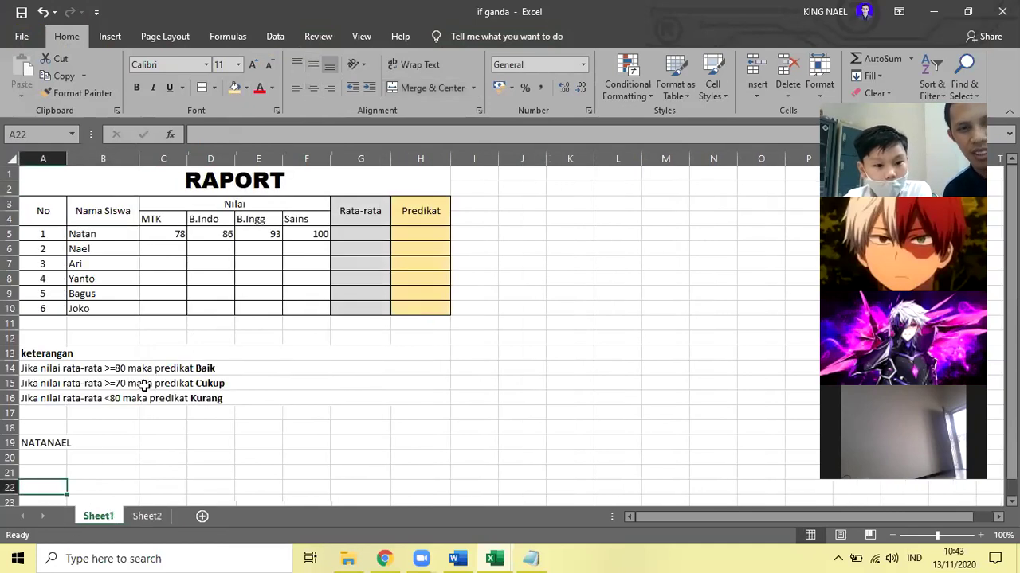
{"action": "left_click", "coordinate": [146, 516]}
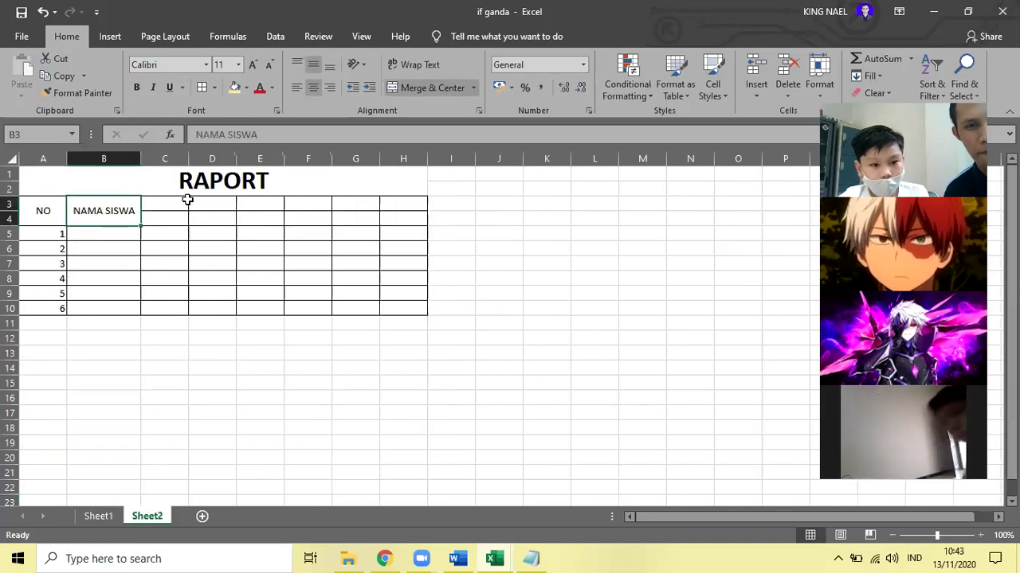
{"action": "left_click_drag", "start_coordinate": [158, 201], "coordinate": [289, 207]}
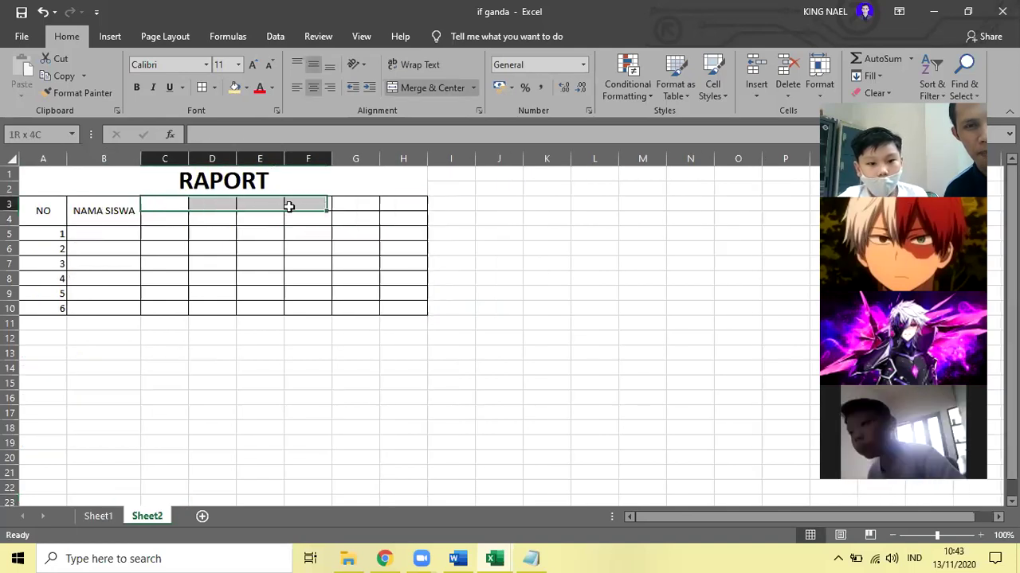
{"action": "left_click", "coordinate": [410, 88]}
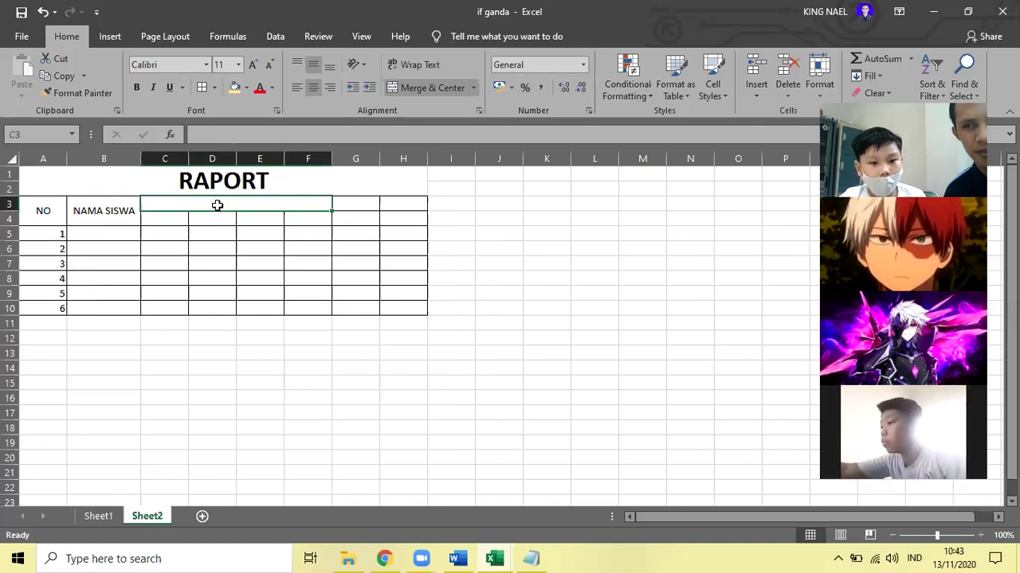
{"action": "type", "text": "N"}
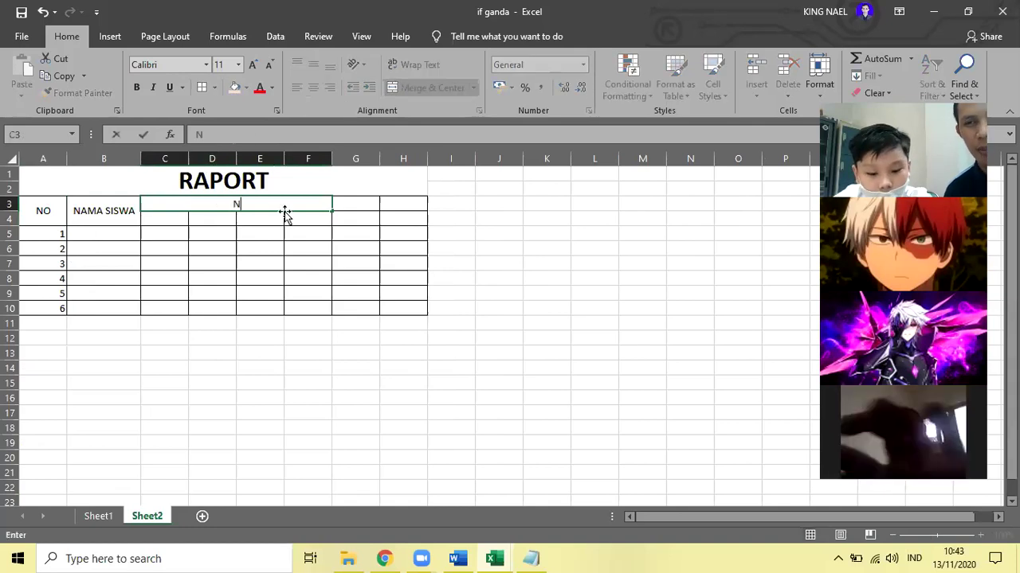
{"action": "type", "text": "ILA"}
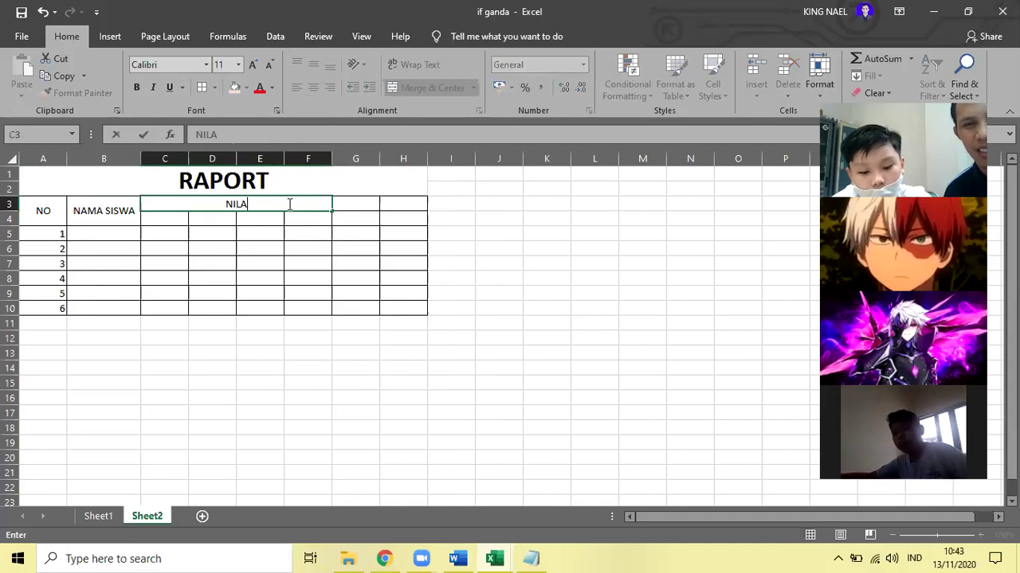
{"action": "left_click", "coordinate": [94, 516]}
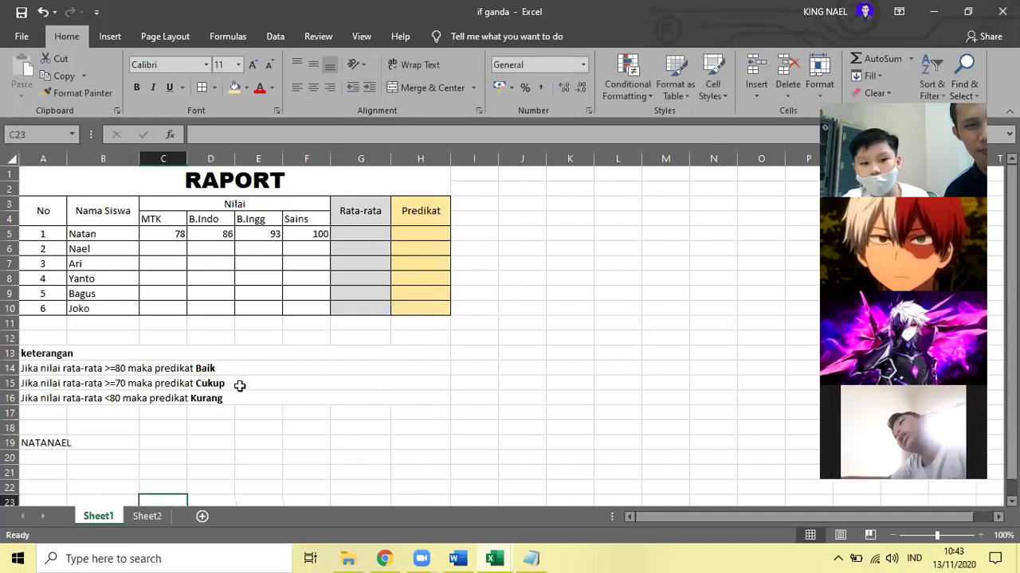
{"action": "left_click", "coordinate": [146, 516]}
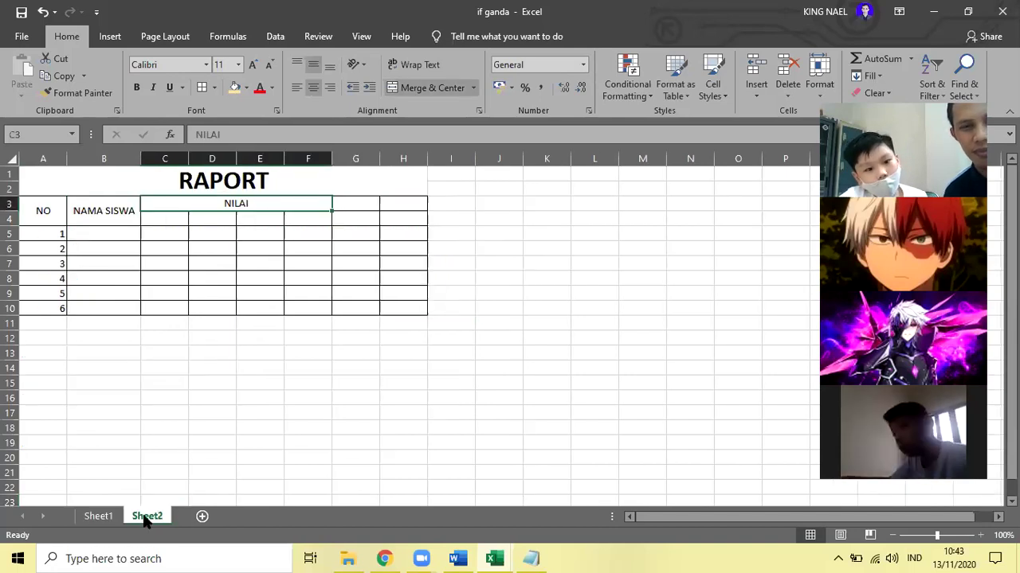
- Enter the first subject header MTK in cell C4 under NILAI, following Sheet1
{"action": "left_click", "coordinate": [90, 518]}
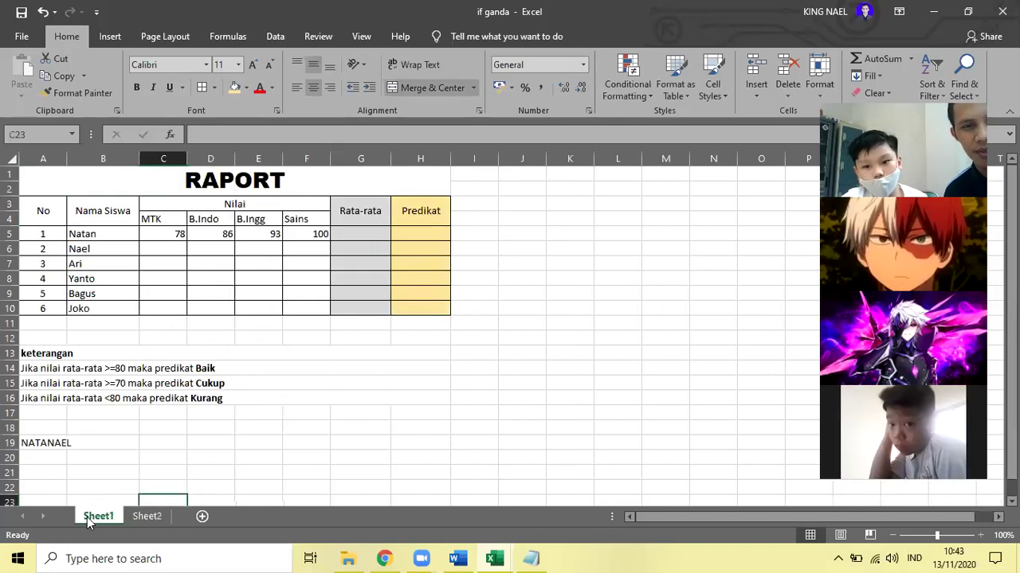
{"action": "left_click", "coordinate": [153, 516]}
{"action": "left_click", "coordinate": [152, 220]}
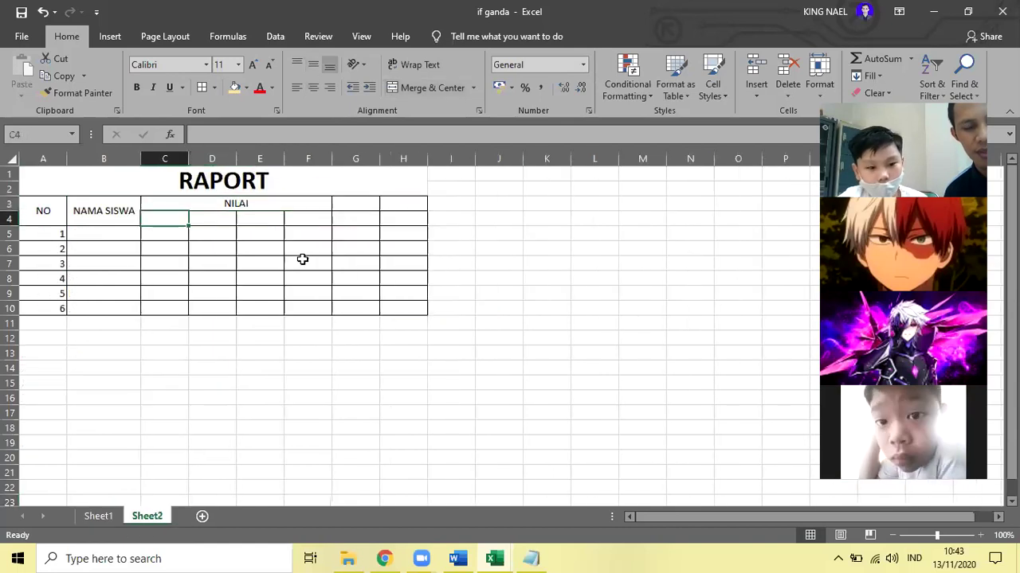
{"action": "type", "text": "MTK"}
{"action": "key", "text": "Tab"}
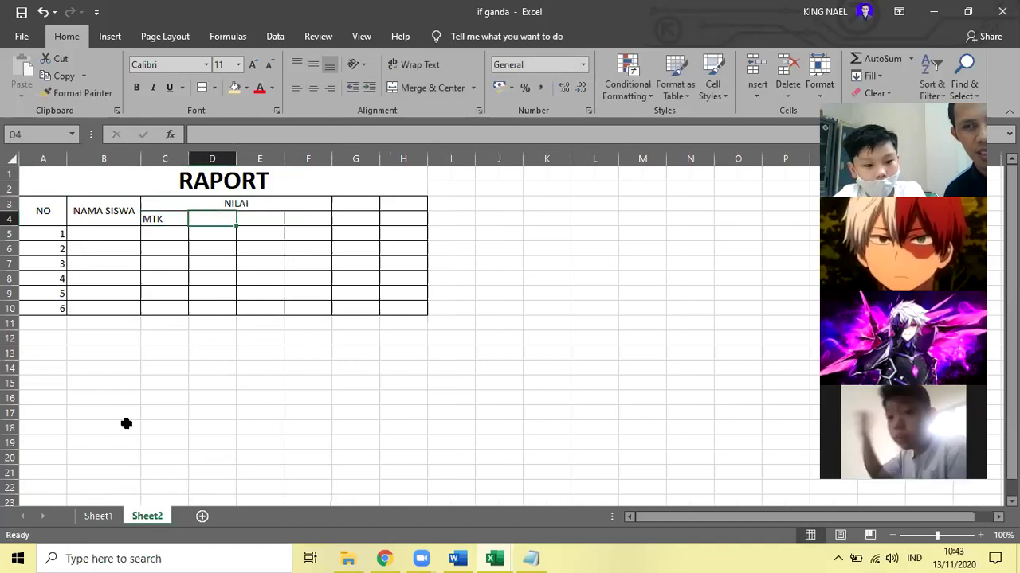
- Enter the second subject header B.INDO in cell D4, checking the subject headers against Sheet1
{"action": "left_click", "coordinate": [102, 517]}
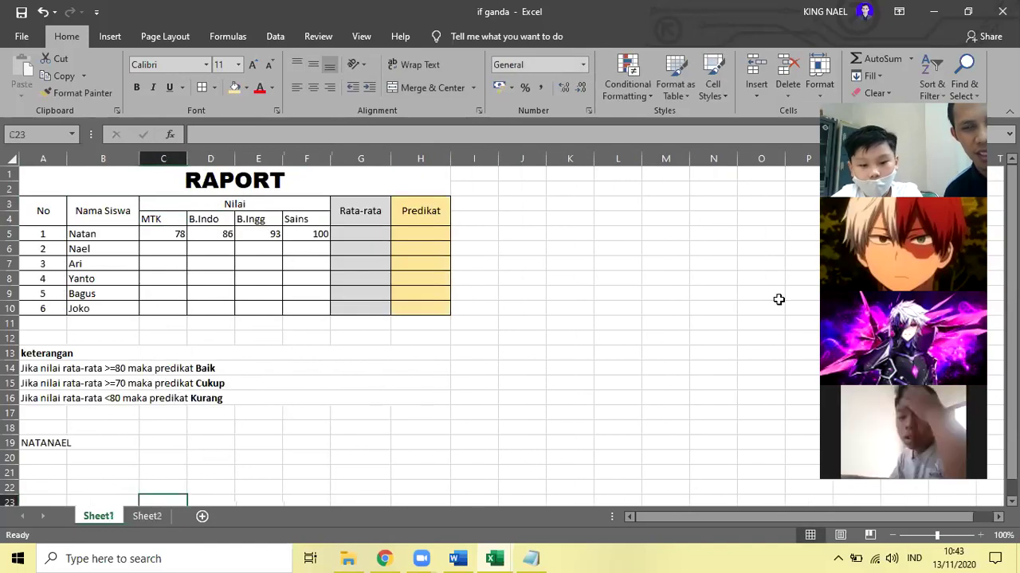
{"action": "key", "text": "Right"}
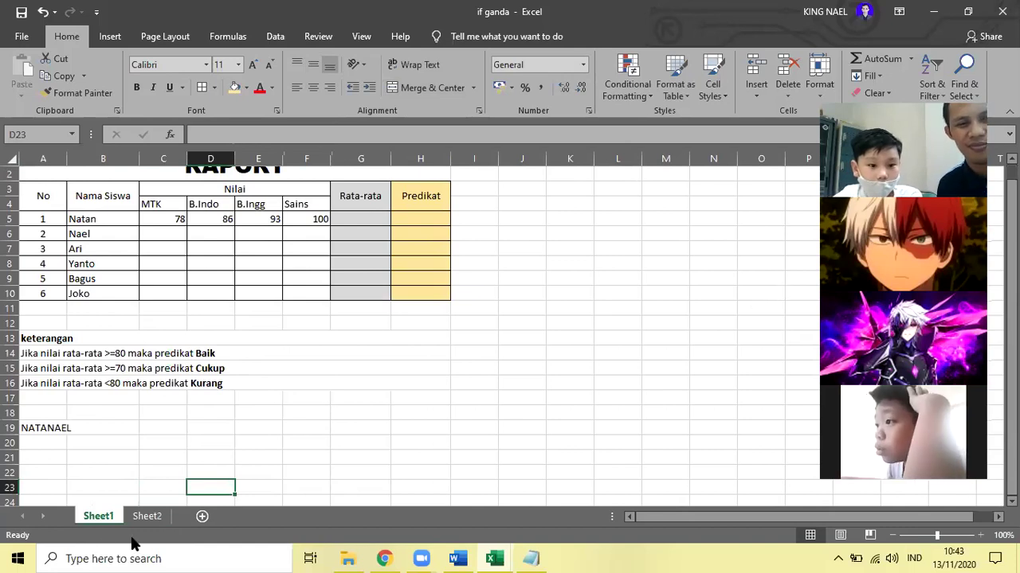
{"action": "left_click", "coordinate": [147, 516]}
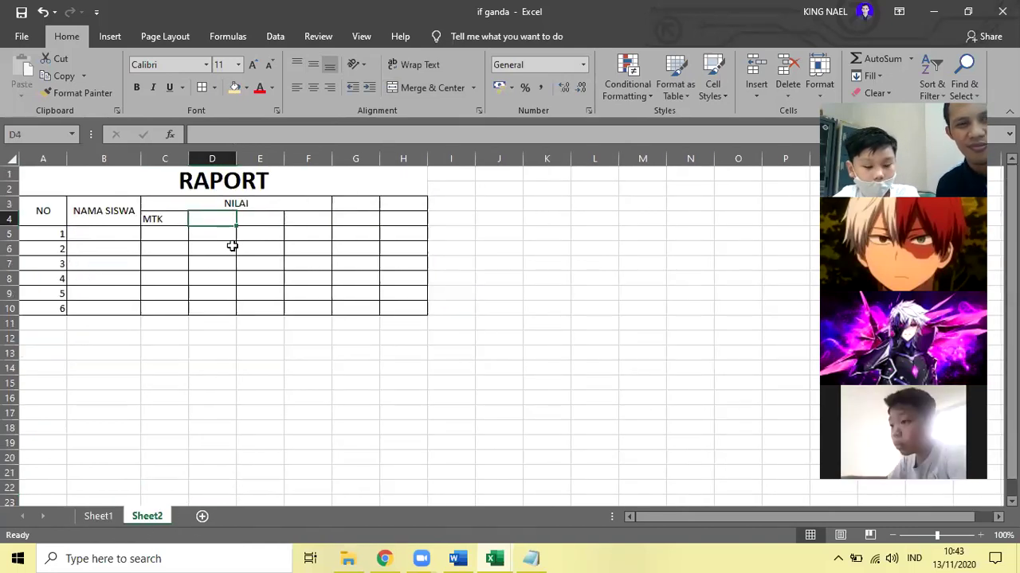
{"action": "type", "text": "B."}
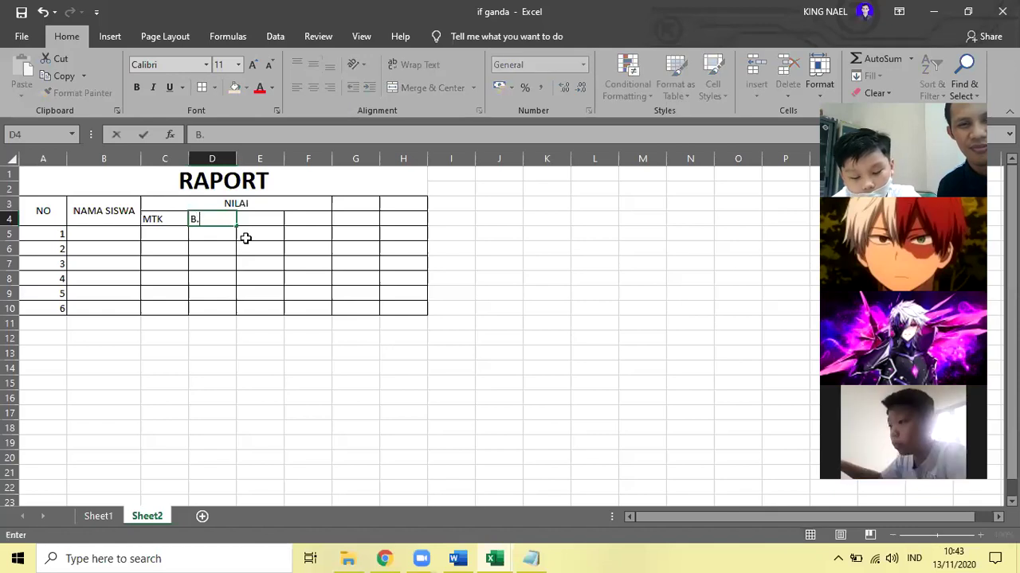
{"action": "type", "text": "INDO"}
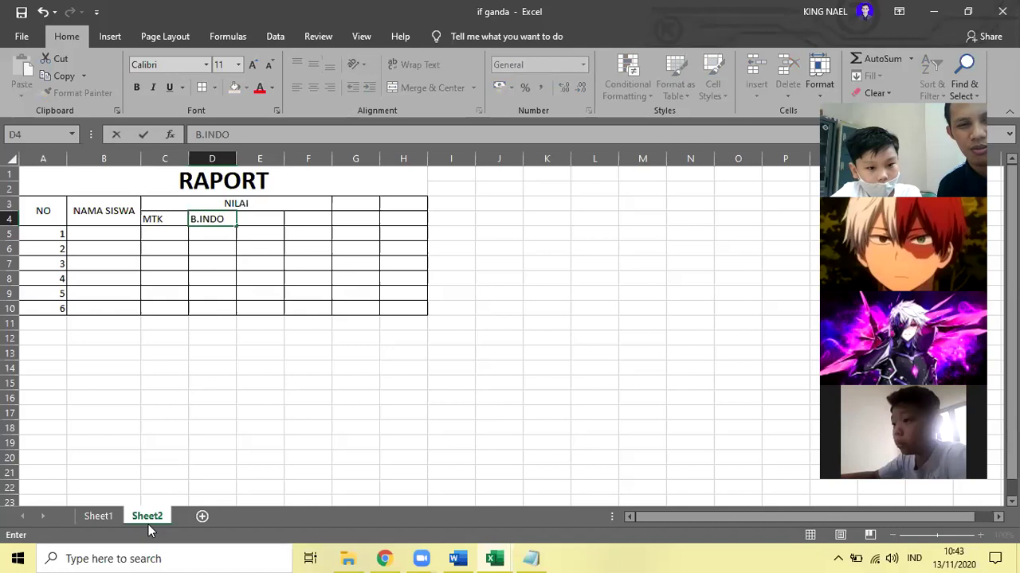
{"action": "left_click", "coordinate": [98, 516]}
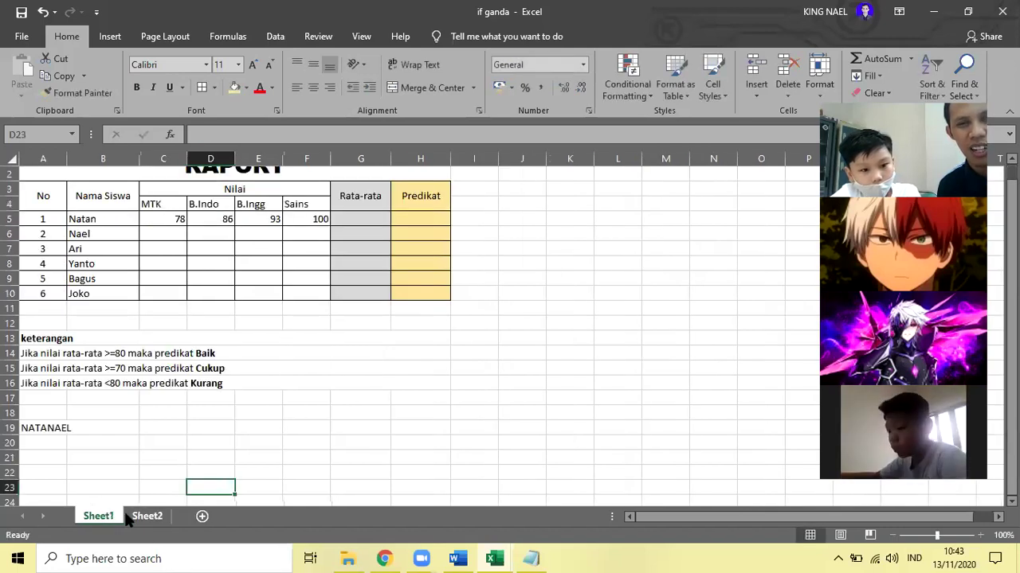
{"action": "left_click", "coordinate": [135, 519]}
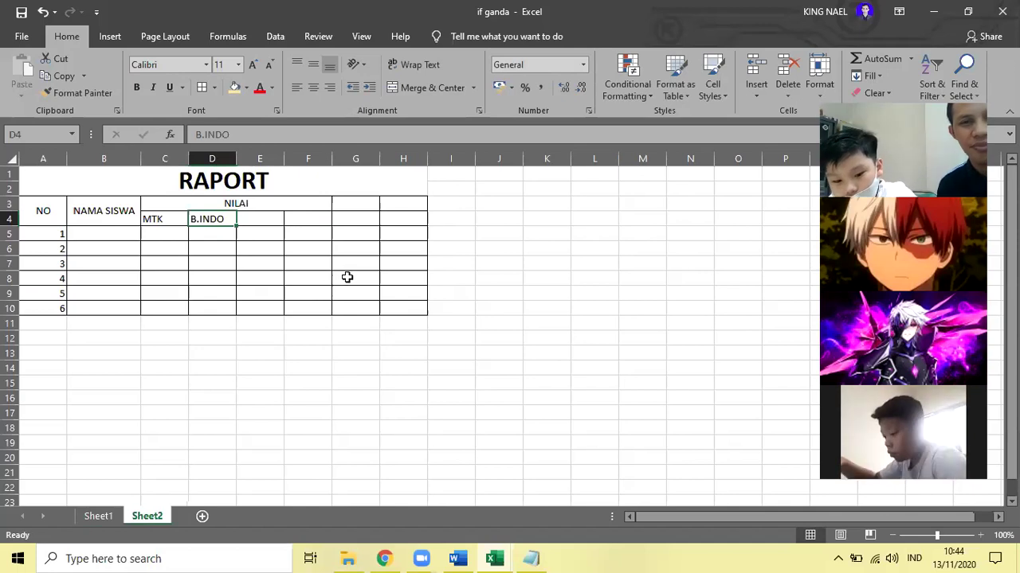
- Replace the subject header in cell D4 with B.INGG and compare the subject order with Sheet1
{"action": "type", "text": "B"}
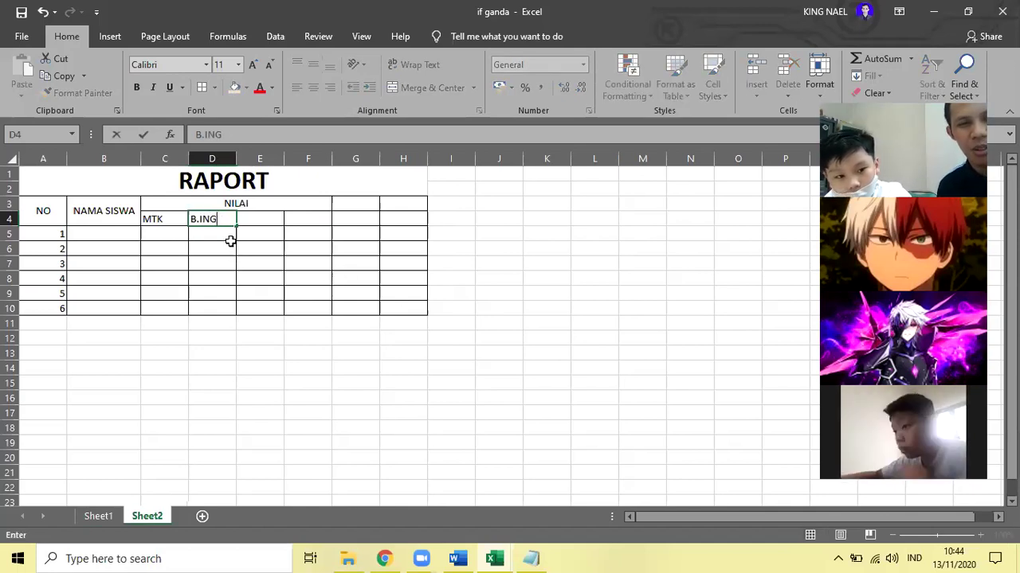
{"action": "key", "text": "Tab"}
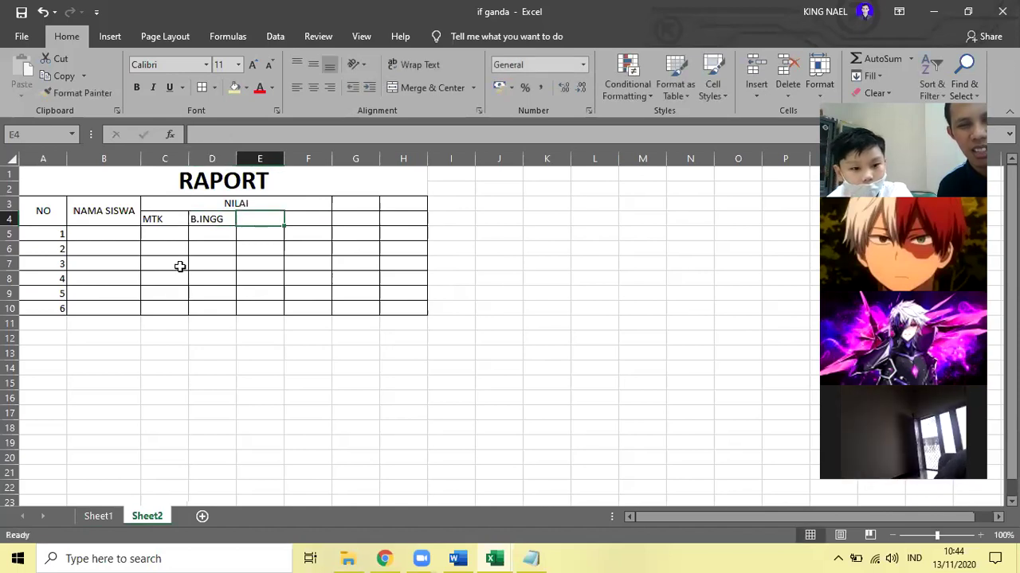
{"action": "left_click", "coordinate": [109, 517]}
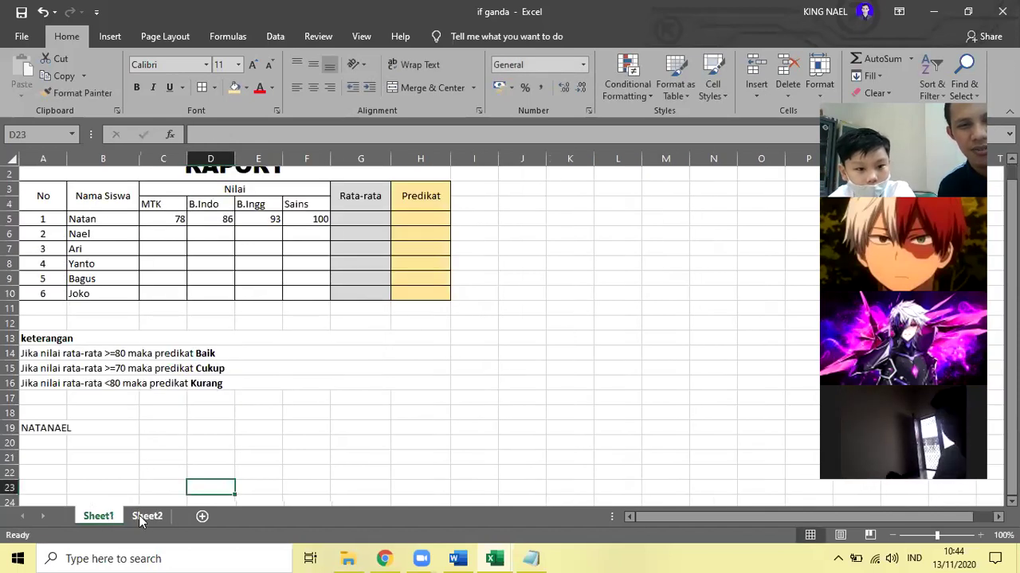
{"action": "key", "text": "Tab"}
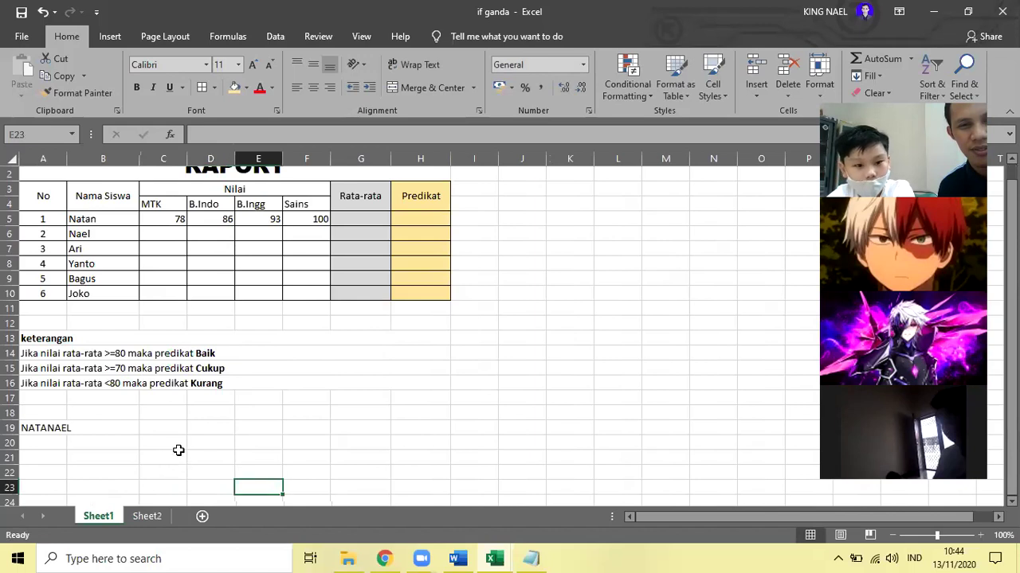
{"action": "left_click", "coordinate": [146, 516]}
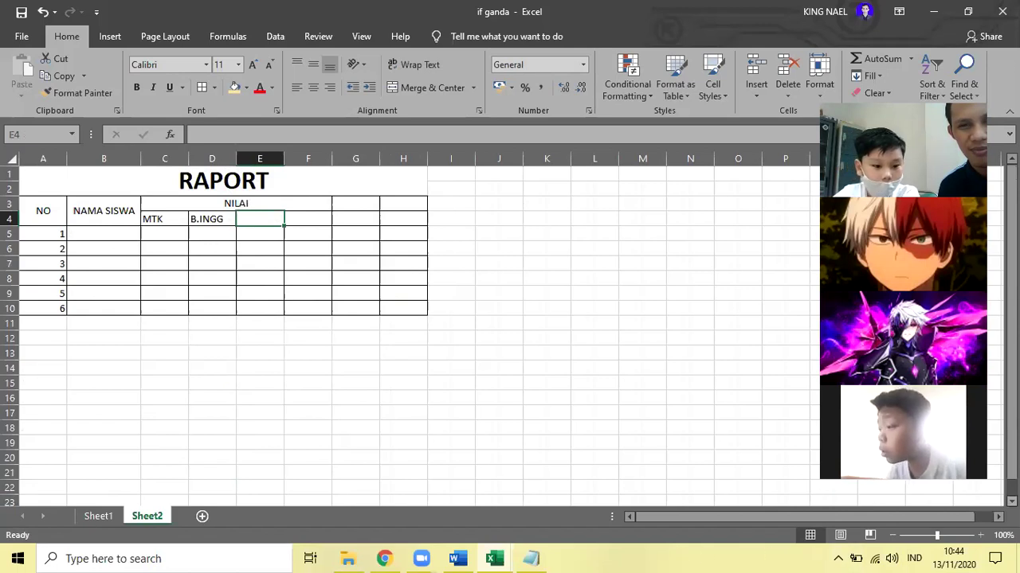
{"action": "left_click", "coordinate": [110, 516]}
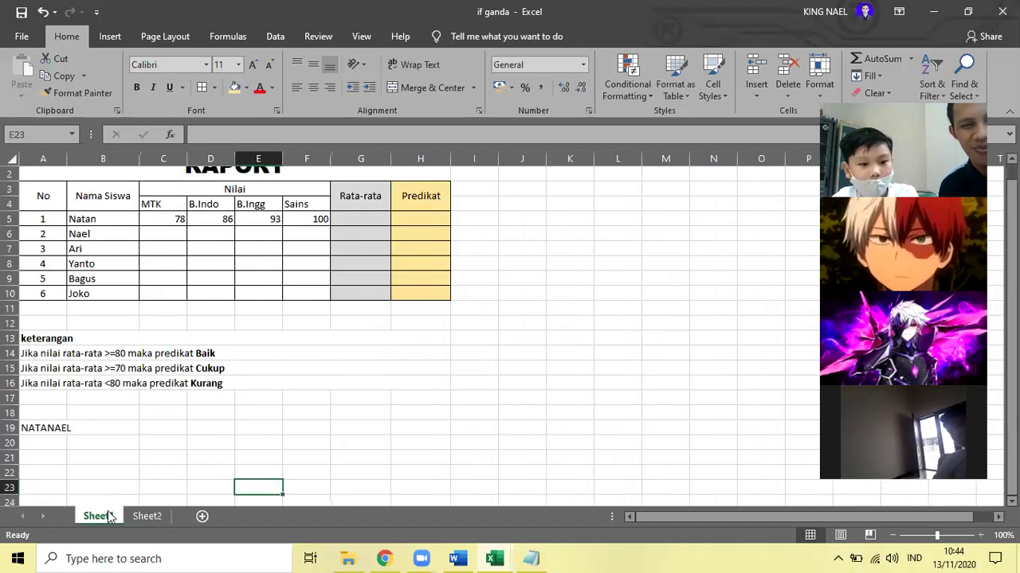
{"action": "left_click", "coordinate": [148, 517]}
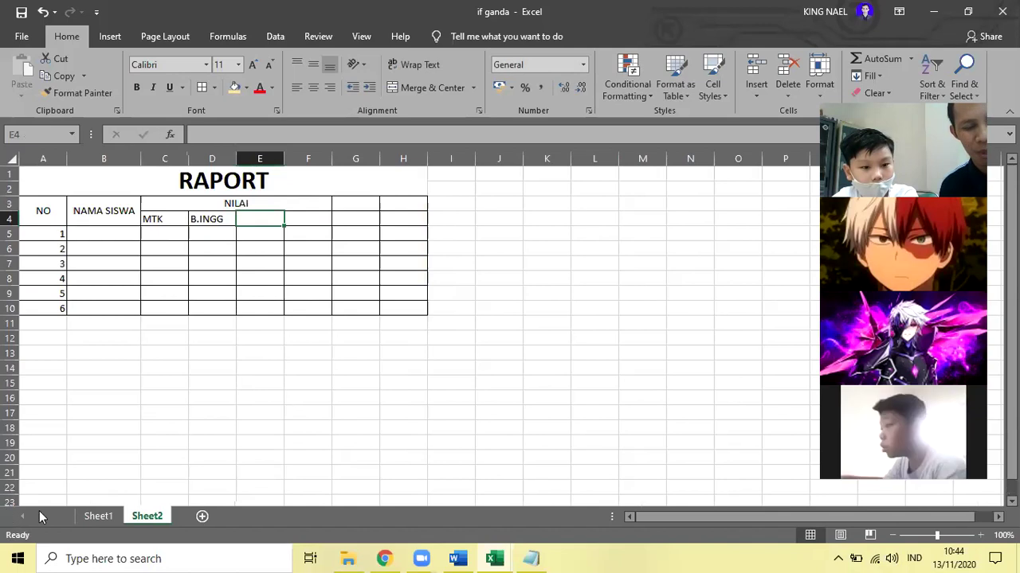
- Correct the subject header in cell D4 to B.INDO, matching the subject order on Sheet1
{"action": "double_click", "coordinate": [203, 221]}
{"action": "left_click_drag", "start_coordinate": [203, 220], "coordinate": [243, 222]}
{"action": "key", "text": "Escape"}
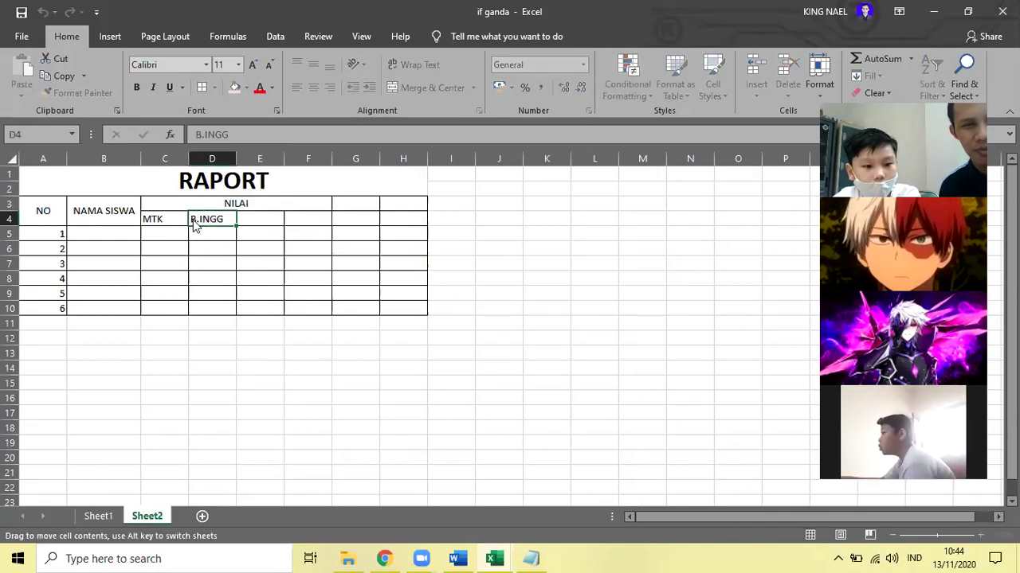
{"action": "left_click", "coordinate": [246, 219]}
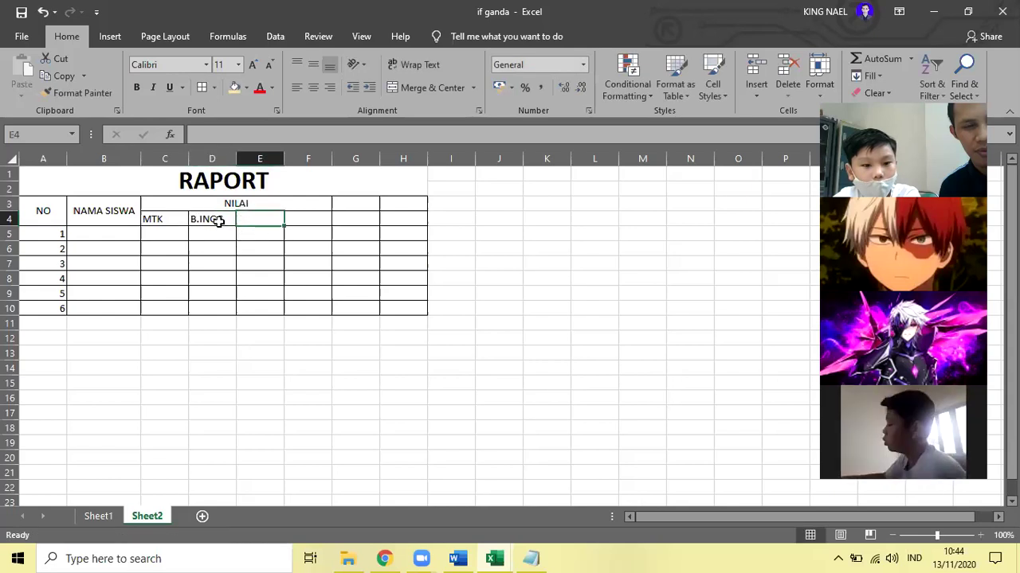
{"action": "left_click", "coordinate": [219, 220]}
{"action": "double_click", "coordinate": [233, 220]}
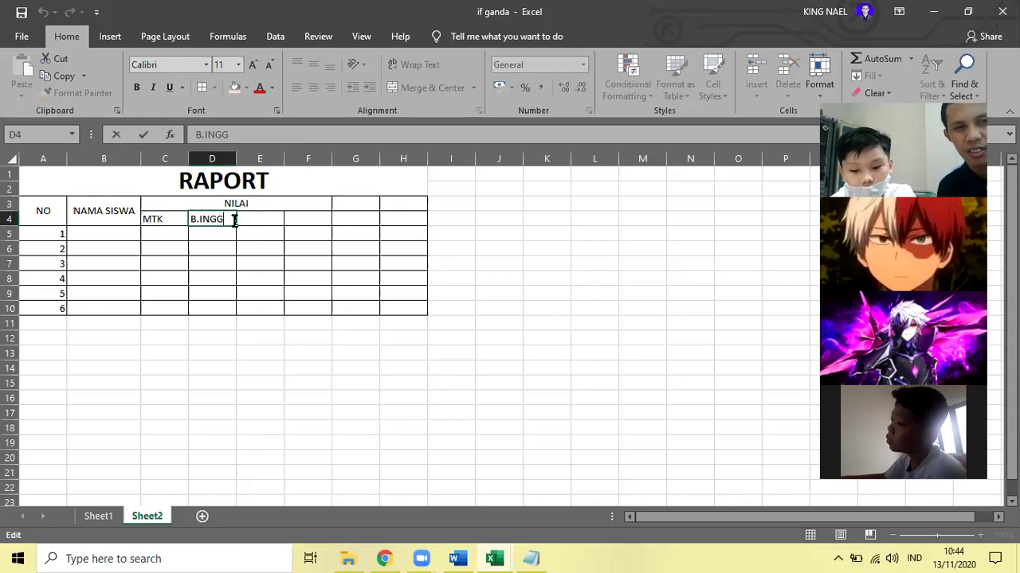
{"action": "key", "text": "BackSpace"}
{"action": "key", "text": "BackSpace"}
{"action": "key", "text": "BackSpace"}
{"action": "key", "text": "BackSpace"}
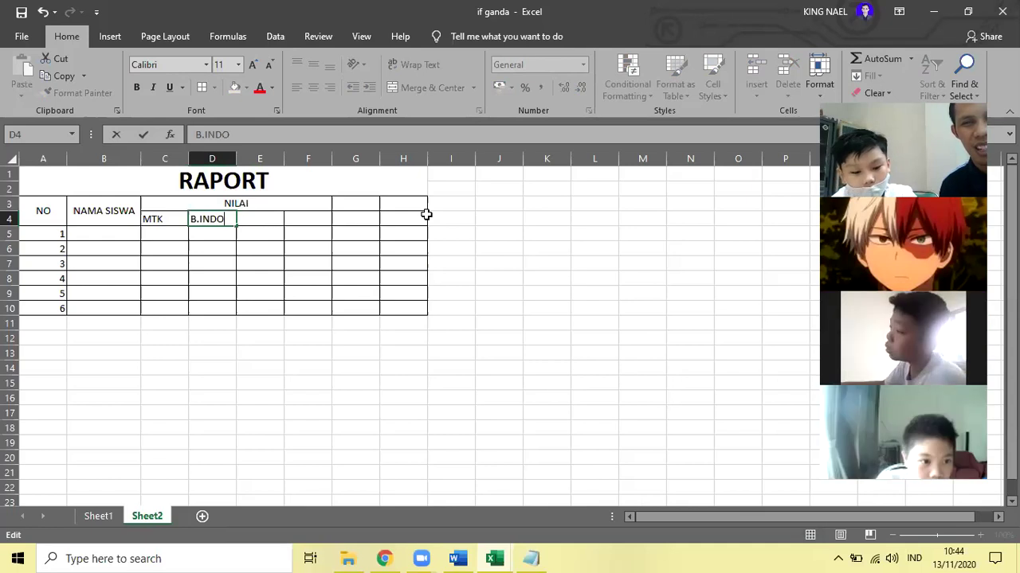
{"action": "scroll", "coordinate": [423, 214], "scroll_direction": "right", "scroll_amount": 3}
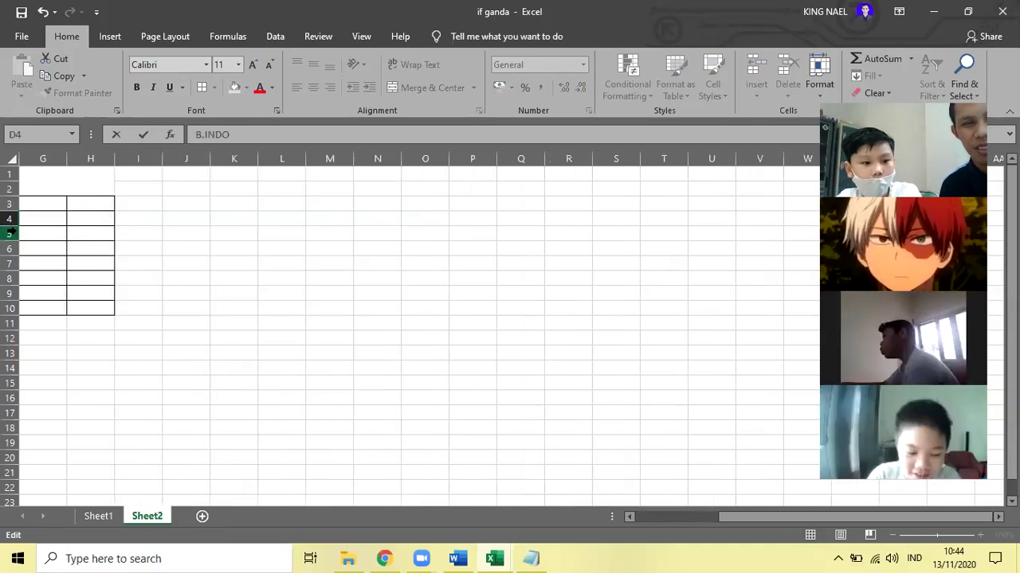
{"action": "left_click_drag", "start_coordinate": [198, 379], "coordinate": [6, 351]}
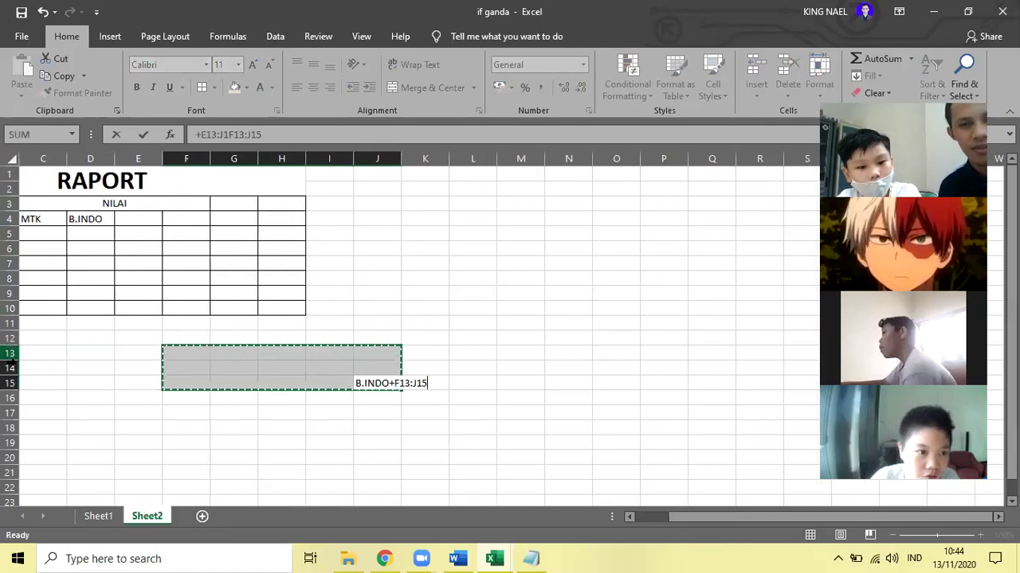
{"action": "left_click", "coordinate": [37, 401]}
{"action": "left_click", "coordinate": [130, 217]}
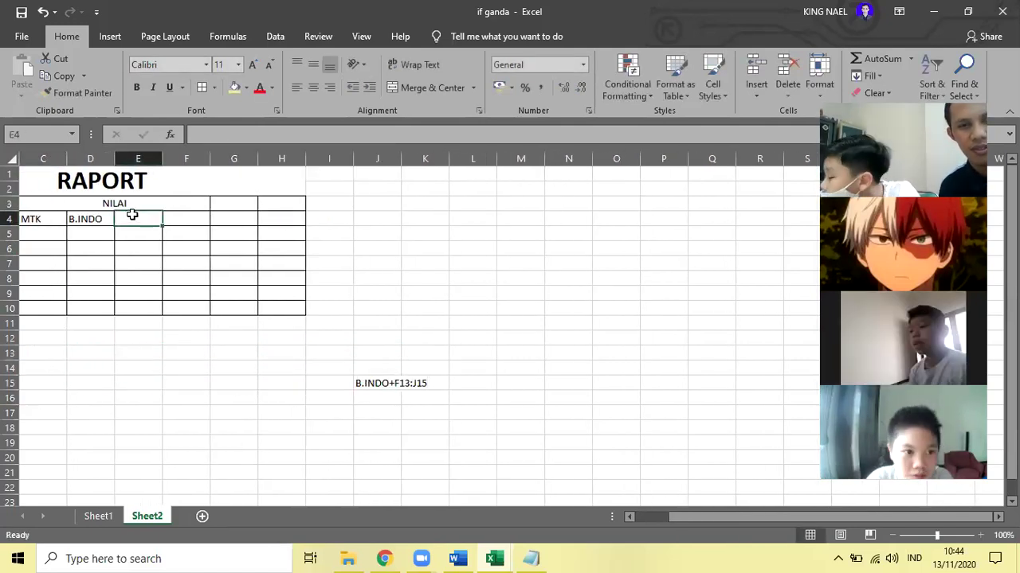
{"action": "left_click_drag", "start_coordinate": [43, 158], "coordinate": [186, 158]}
{"action": "type", "text": "B"}
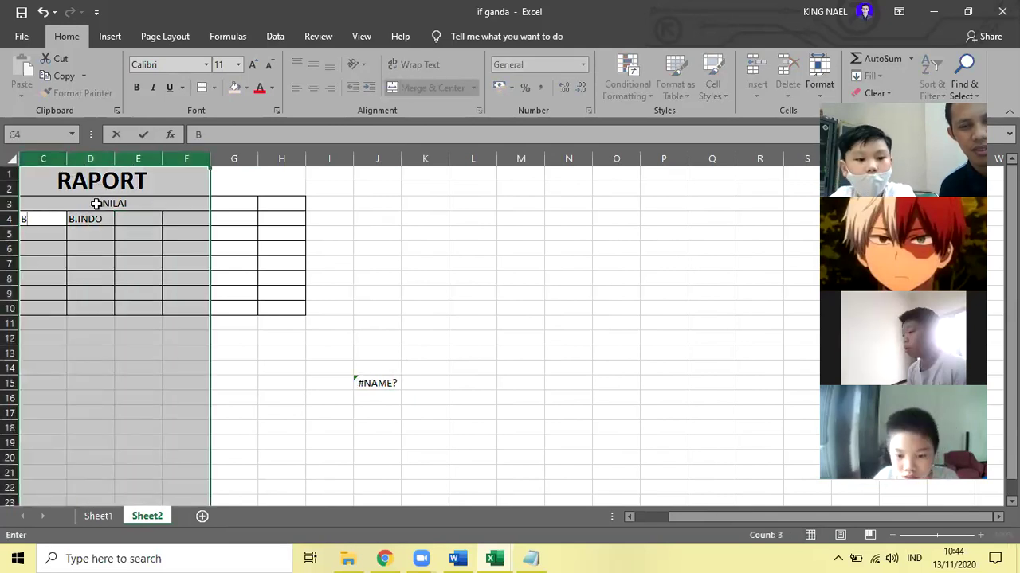
{"action": "left_click", "coordinate": [259, 398]}
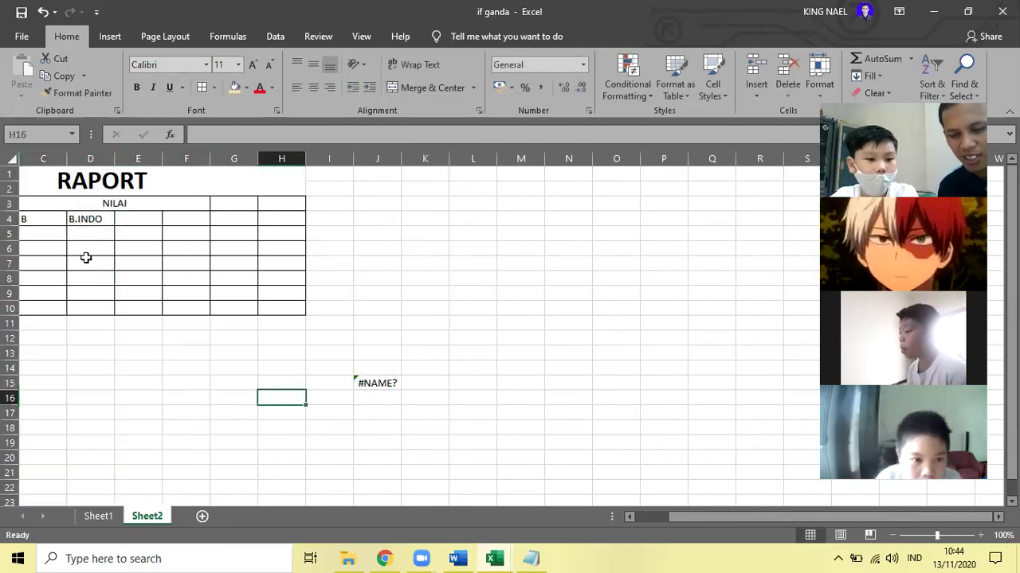
- Delete the stray formula from cell J15 outside the RAPORT table
{"action": "left_click", "coordinate": [36, 218]}
{"action": "left_click_drag", "start_coordinate": [251, 429], "coordinate": [7, 399]}
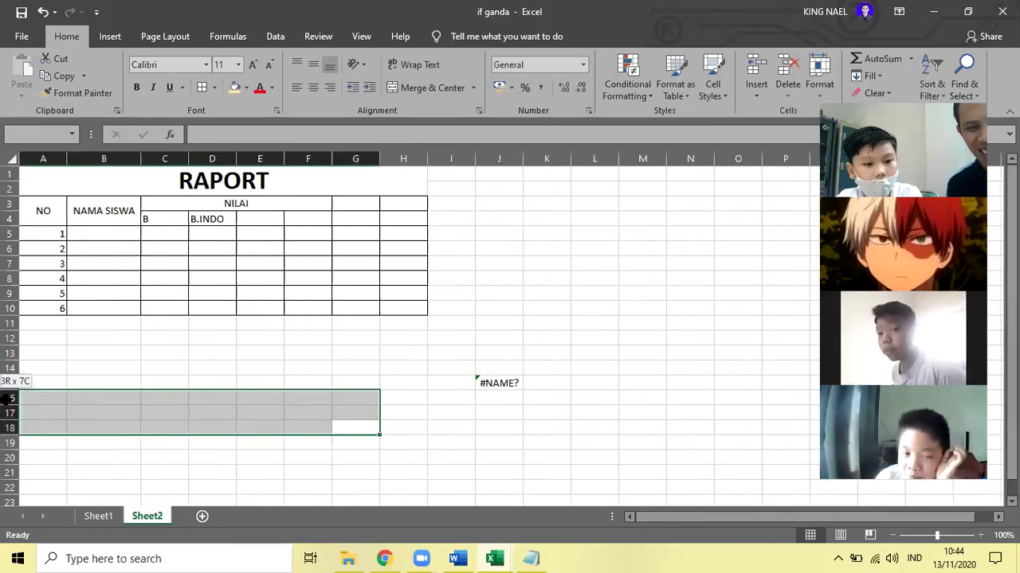
{"action": "left_click_drag", "start_coordinate": [509, 398], "coordinate": [506, 388]}
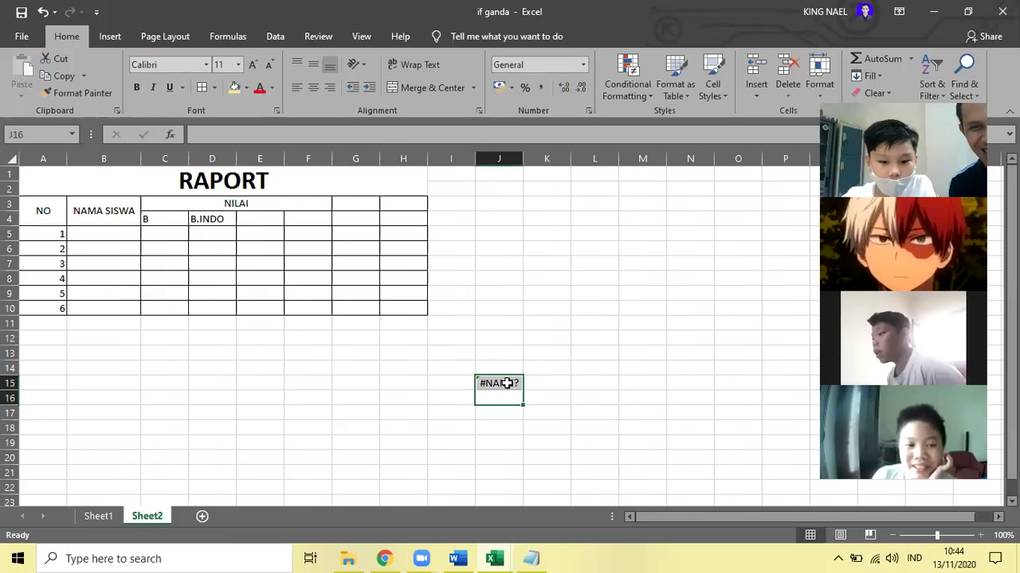
{"action": "key", "text": "BackSpace"}
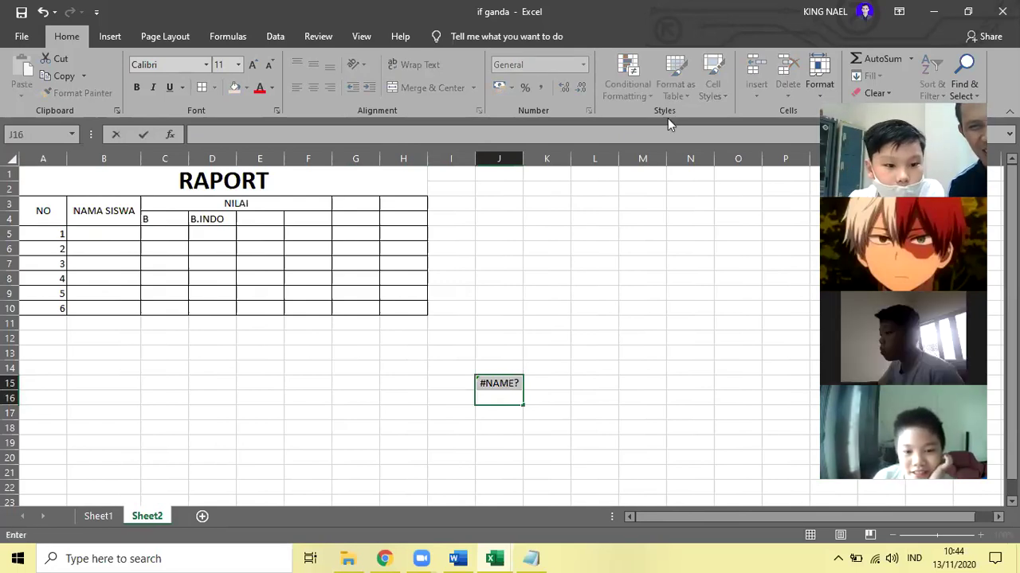
{"action": "left_click", "coordinate": [174, 221]}
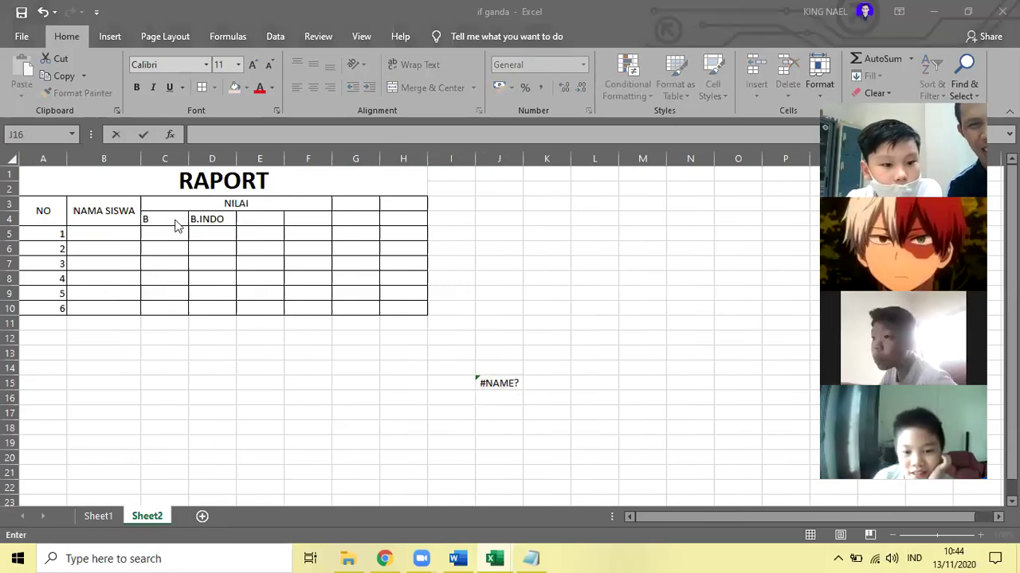
{"action": "left_click", "coordinate": [44, 13]}
{"action": "left_click", "coordinate": [43, 14]}
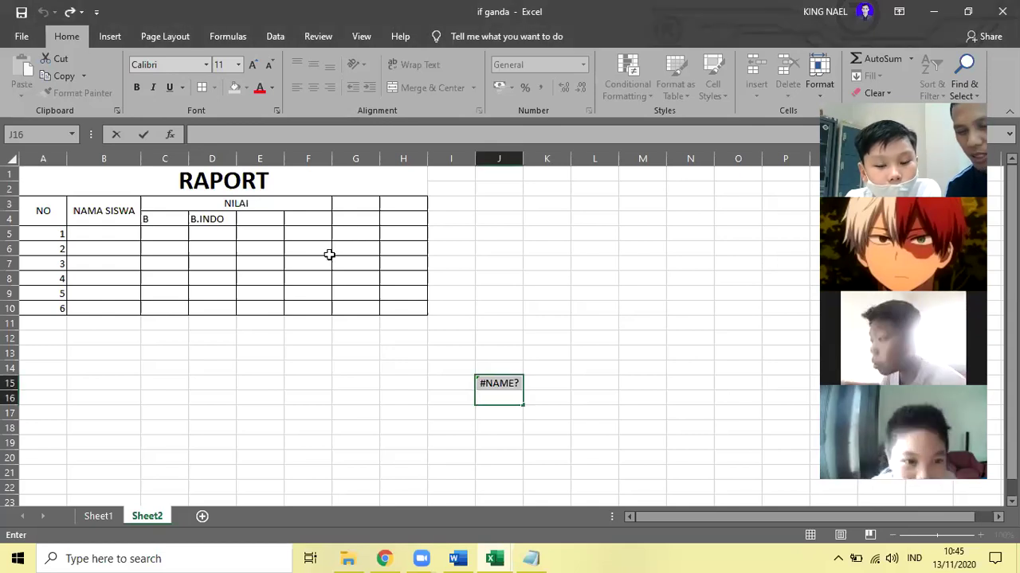
{"action": "left_click", "coordinate": [360, 395]}
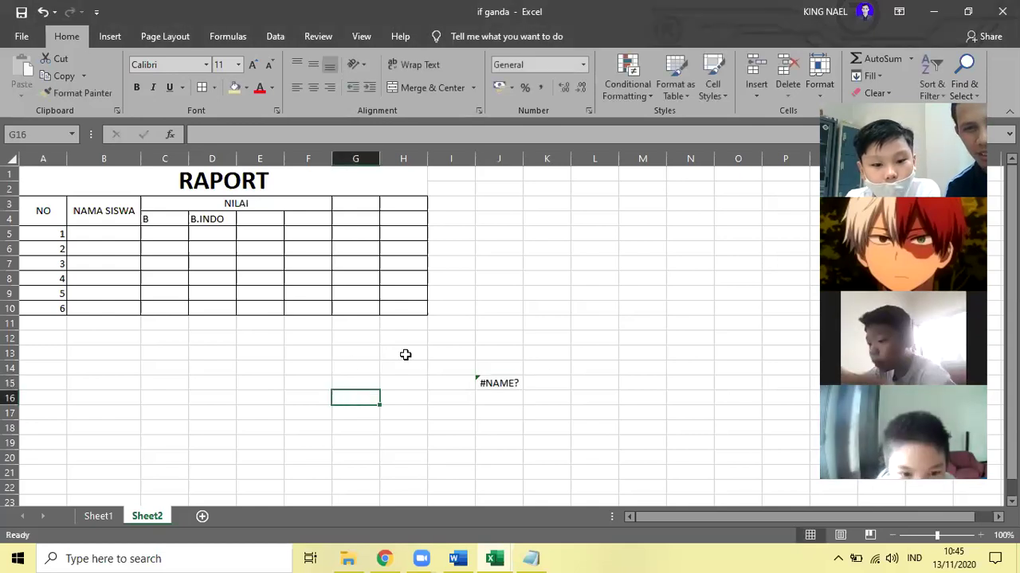
{"action": "left_click", "coordinate": [494, 390]}
{"action": "key", "text": "Delete"}
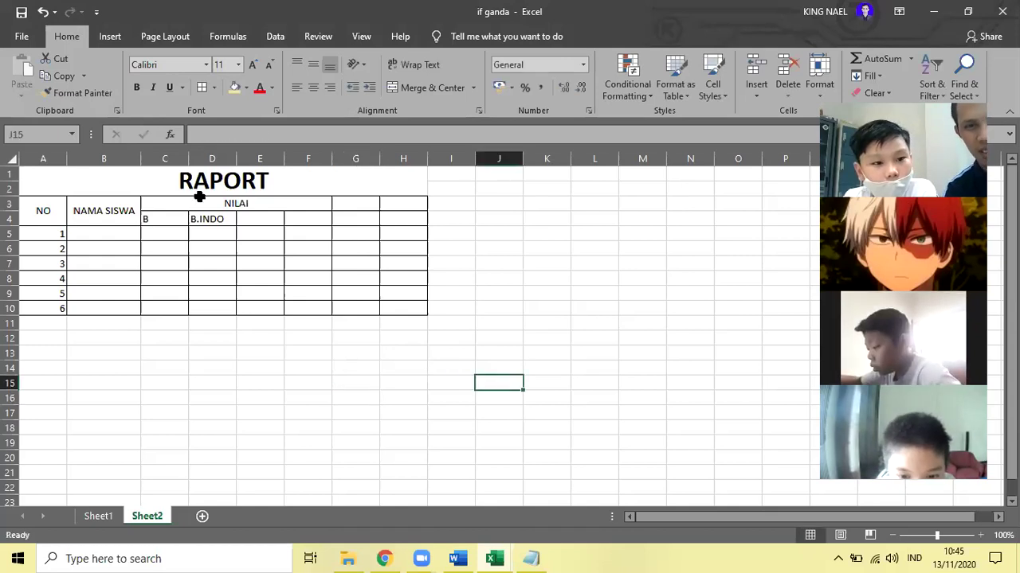
- Undo the recent edits to bring back the MTK header in C4, and clear the stray formula in J15
{"action": "left_click", "coordinate": [43, 12]}
{"action": "left_click", "coordinate": [42, 12]}
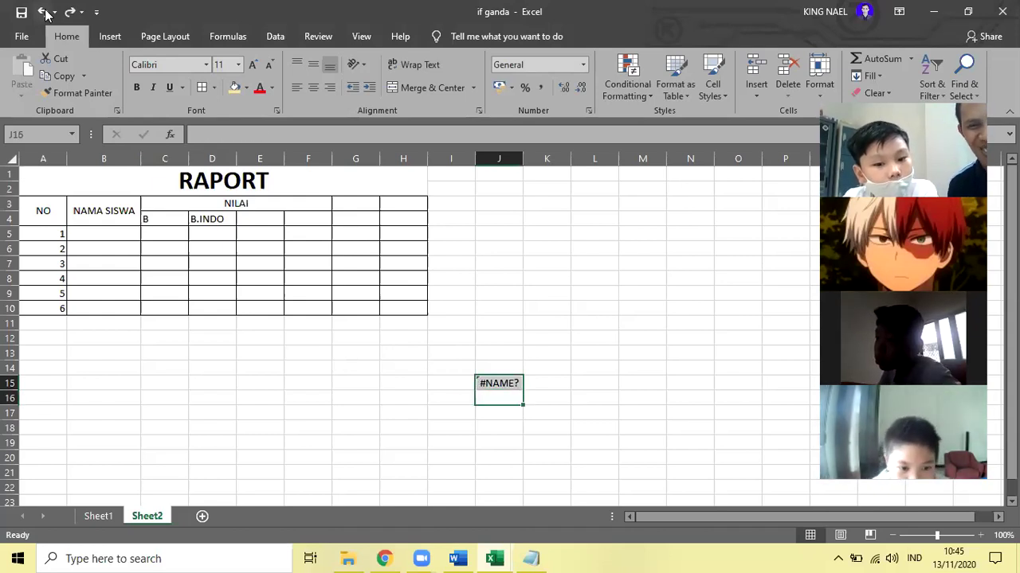
{"action": "left_click", "coordinate": [42, 12]}
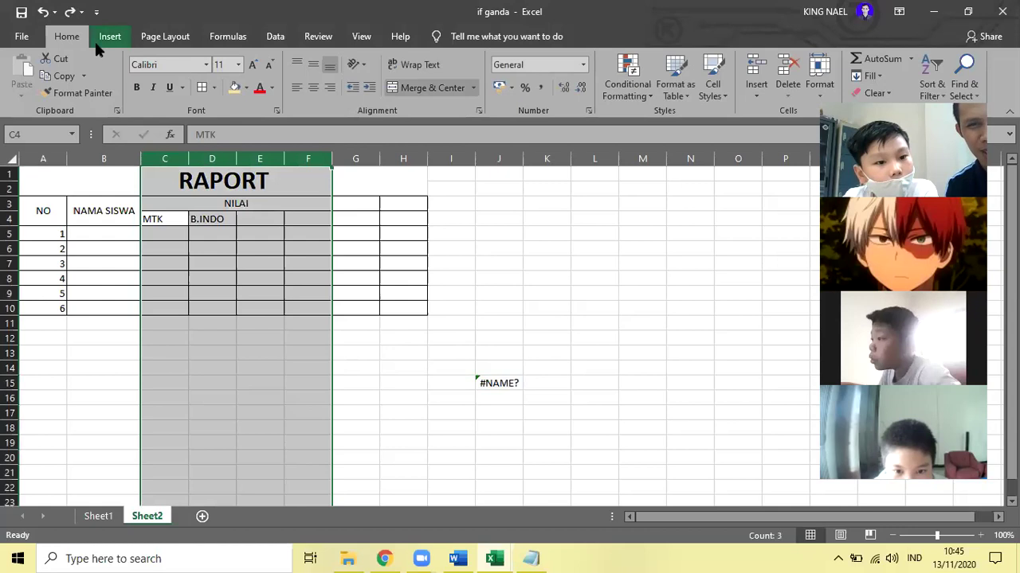
{"action": "left_click", "coordinate": [497, 339]}
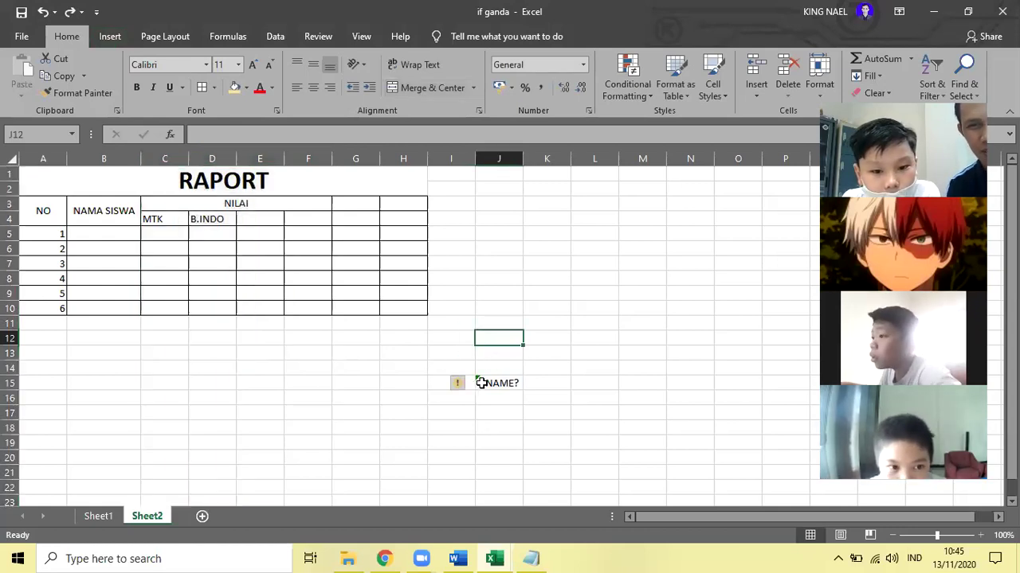
{"action": "left_click", "coordinate": [481, 383]}
{"action": "key", "text": "BackSpace"}
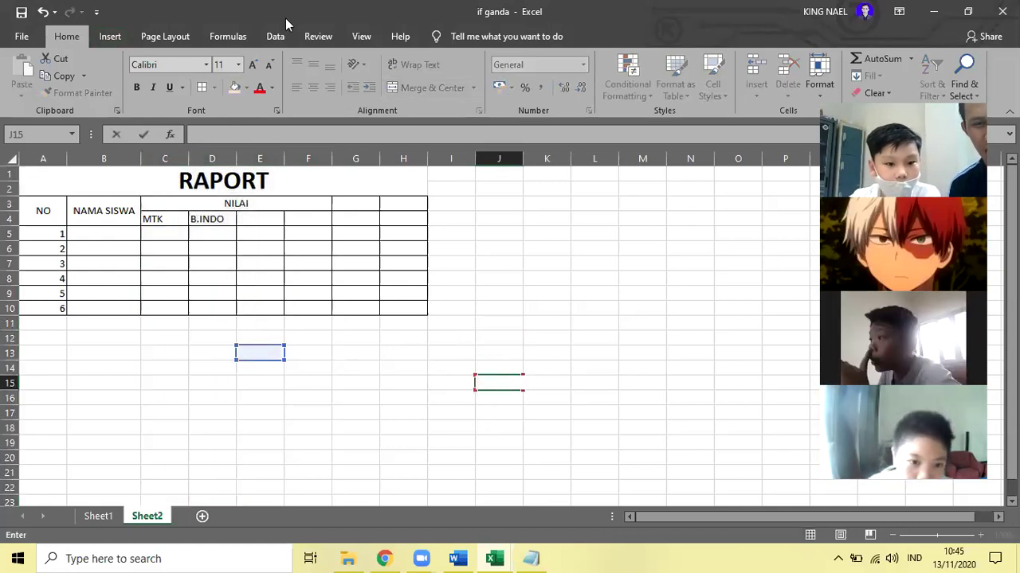
- Enter the remaining subject headers under NILAI: B.INGG in cell E4 and SAINS in cell F4
{"action": "left_click", "coordinate": [255, 220]}
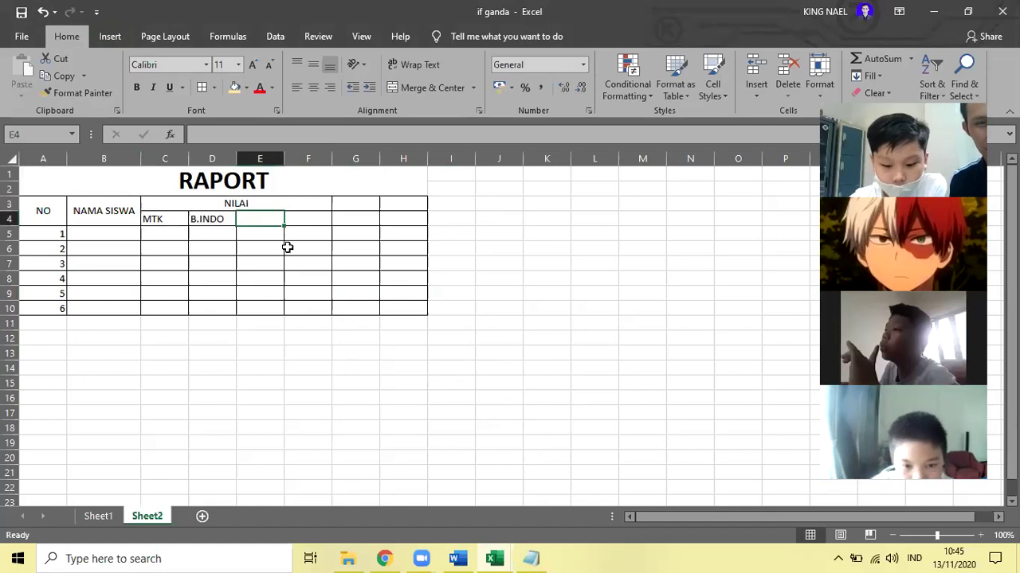
{"action": "left_click", "coordinate": [287, 248]}
{"action": "type", "text": "B"}
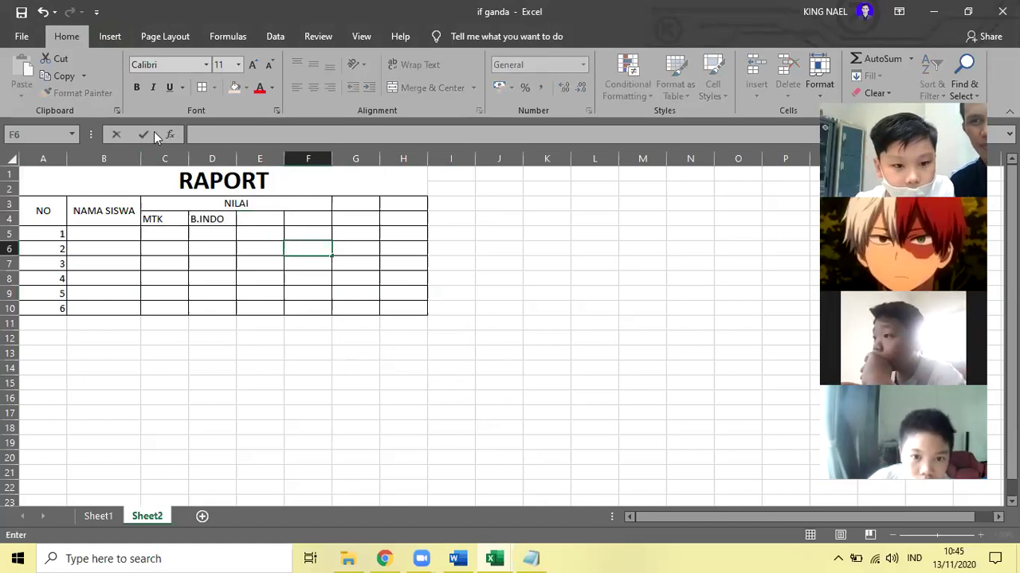
{"action": "left_click", "coordinate": [257, 215]}
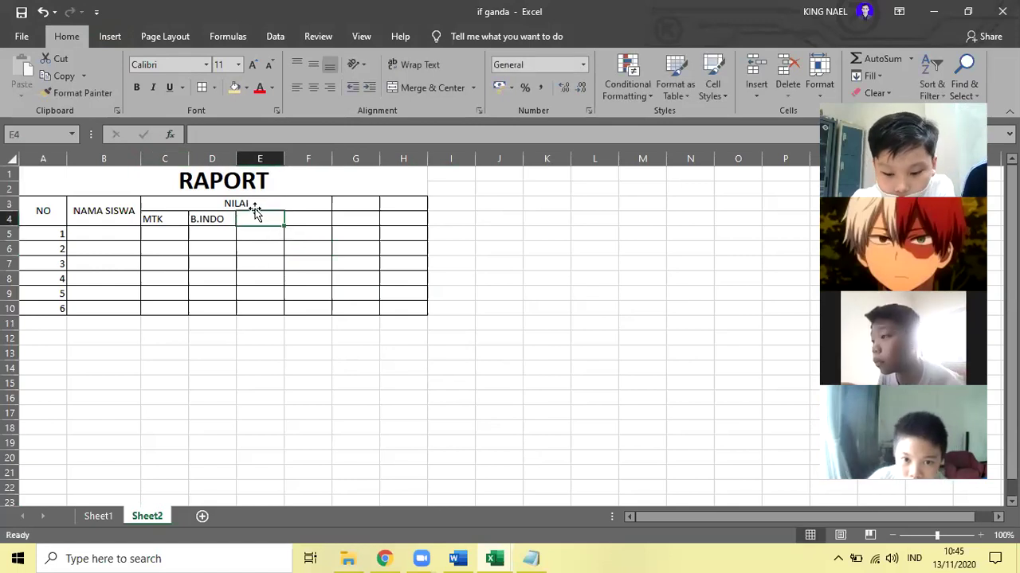
{"action": "type", "text": "B.INGG"}
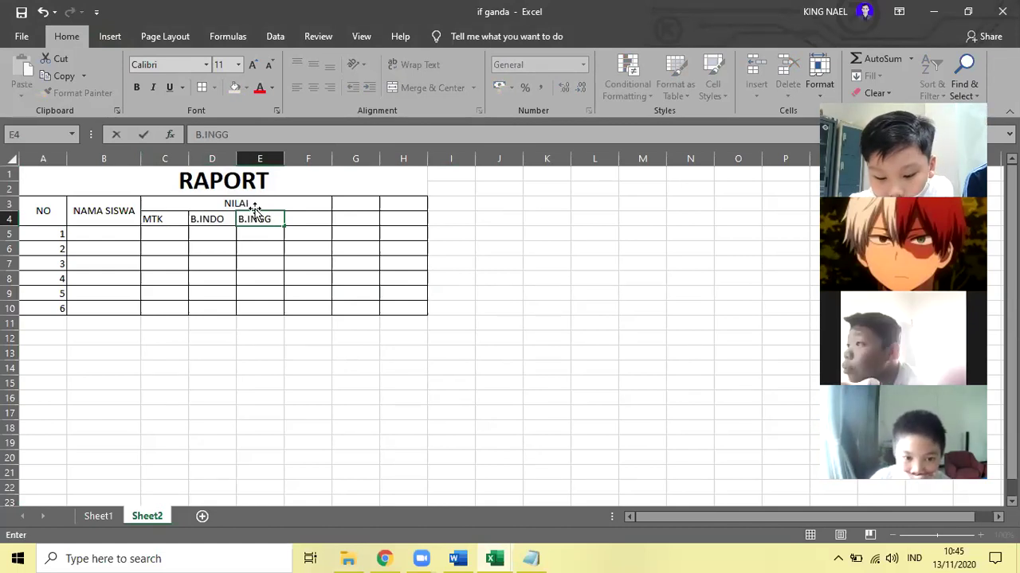
{"action": "key", "text": "Tab"}
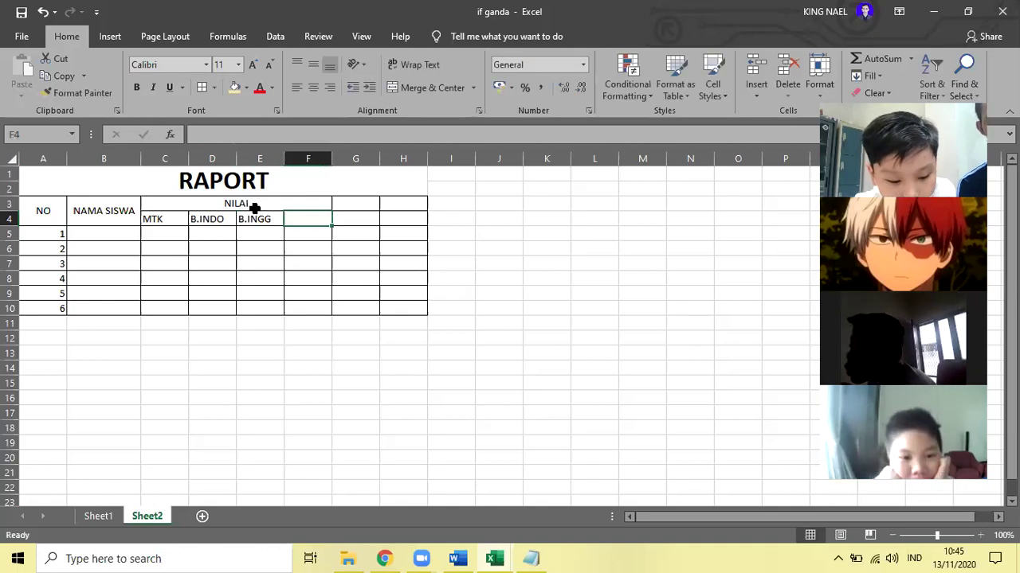
{"action": "type", "text": "SA"}
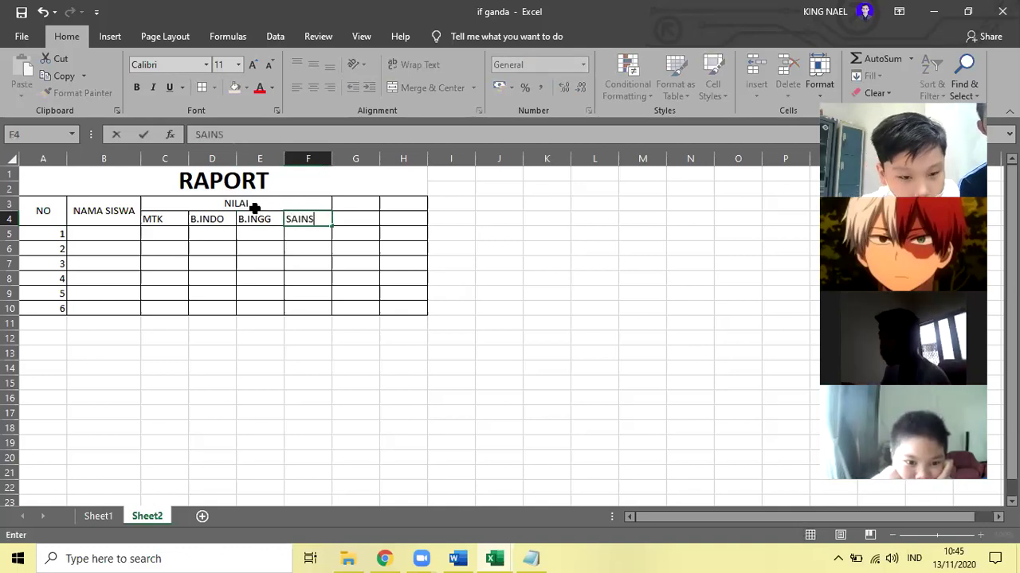
{"action": "type", "text": "INS"}
{"action": "key", "text": "Return"}
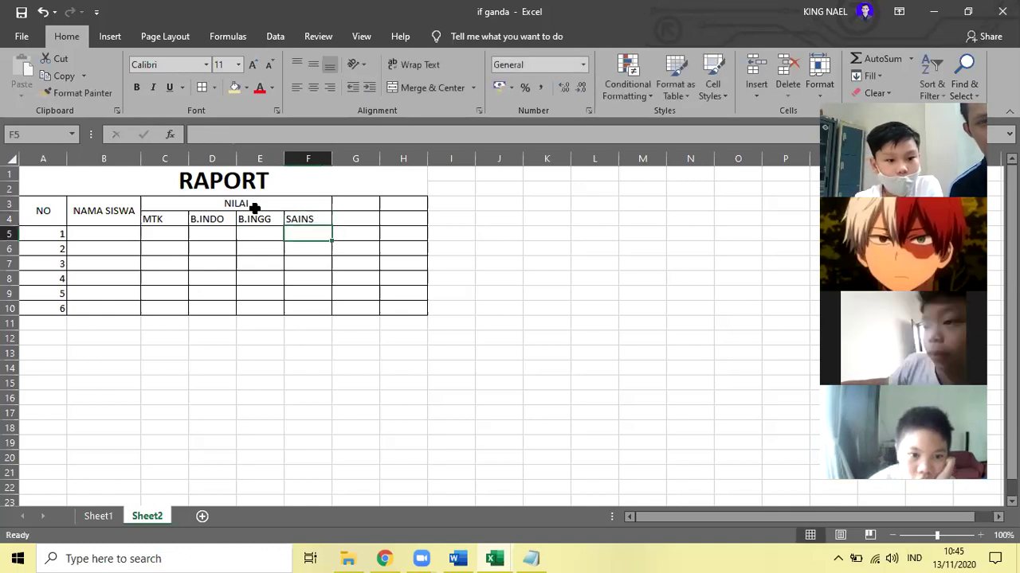
- Enter the first three student names from Sheet1 in cells B5 to B7 of the NAMA SISWA column on Sheet2
{"action": "key", "text": "Left"}
{"action": "key", "text": "Left"}
{"action": "key", "text": "Left"}
{"action": "key", "text": "Left"}
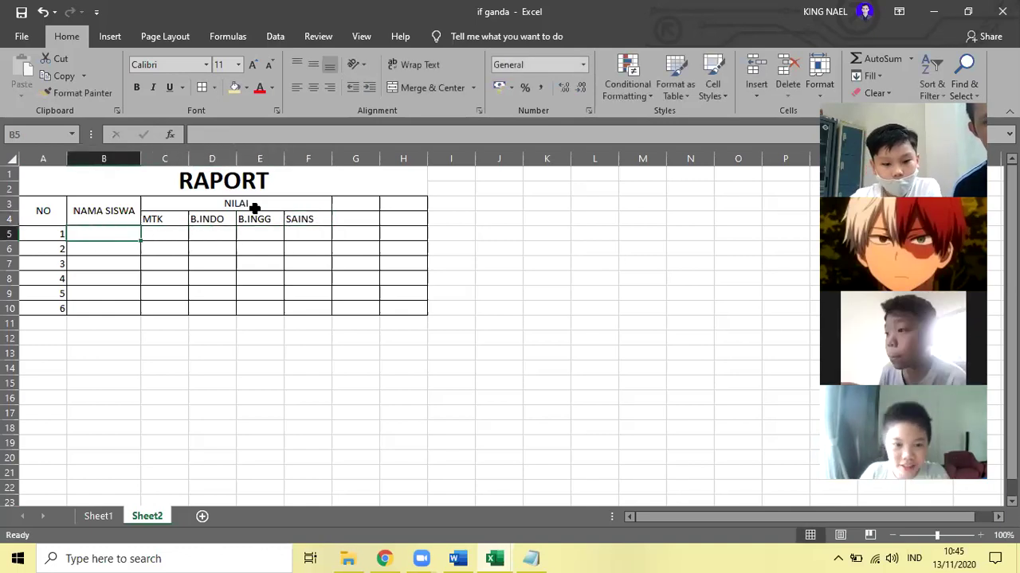
{"action": "left_click", "coordinate": [106, 515]}
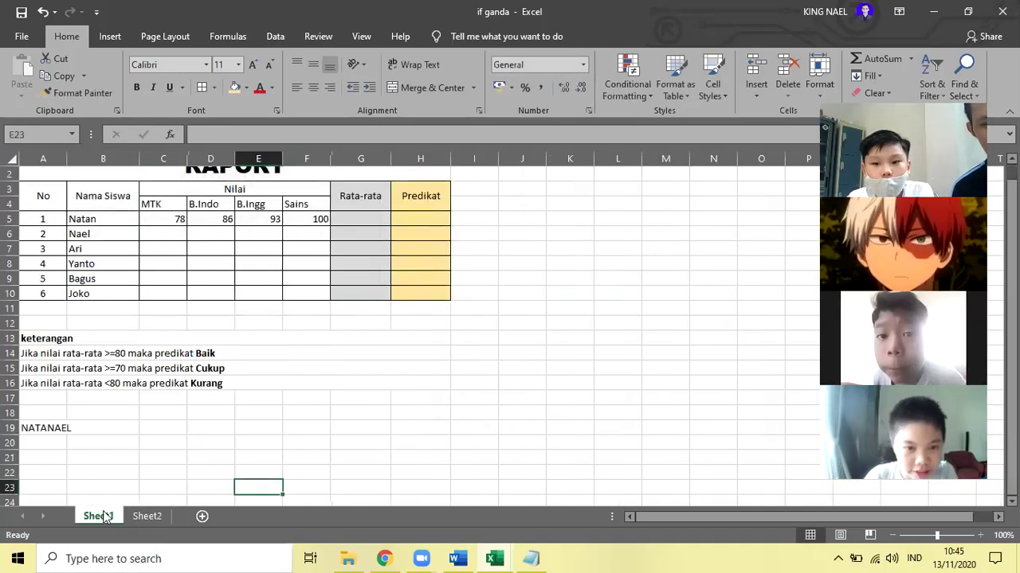
{"action": "left_click", "coordinate": [158, 503]}
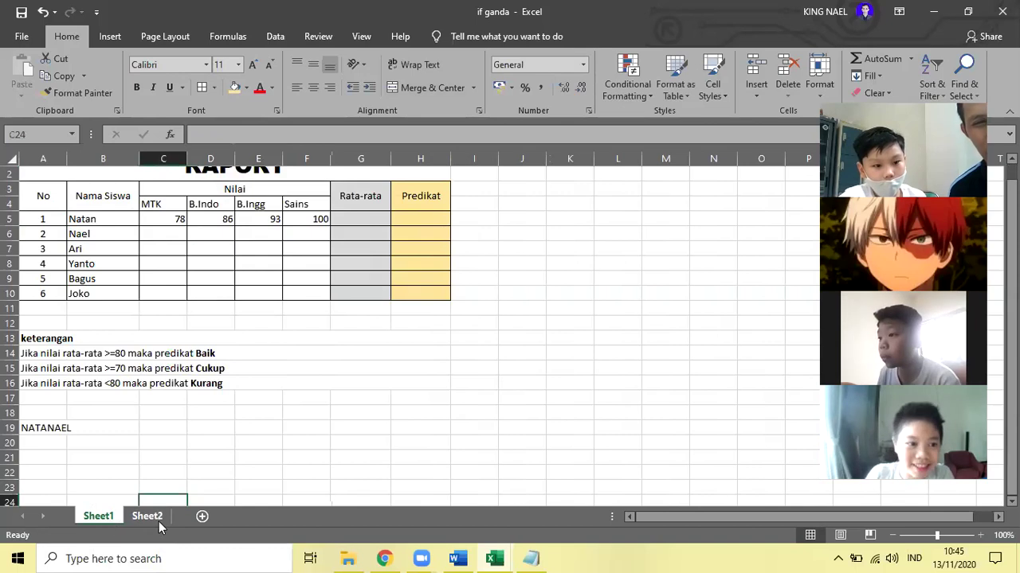
{"action": "left_click", "coordinate": [135, 516]}
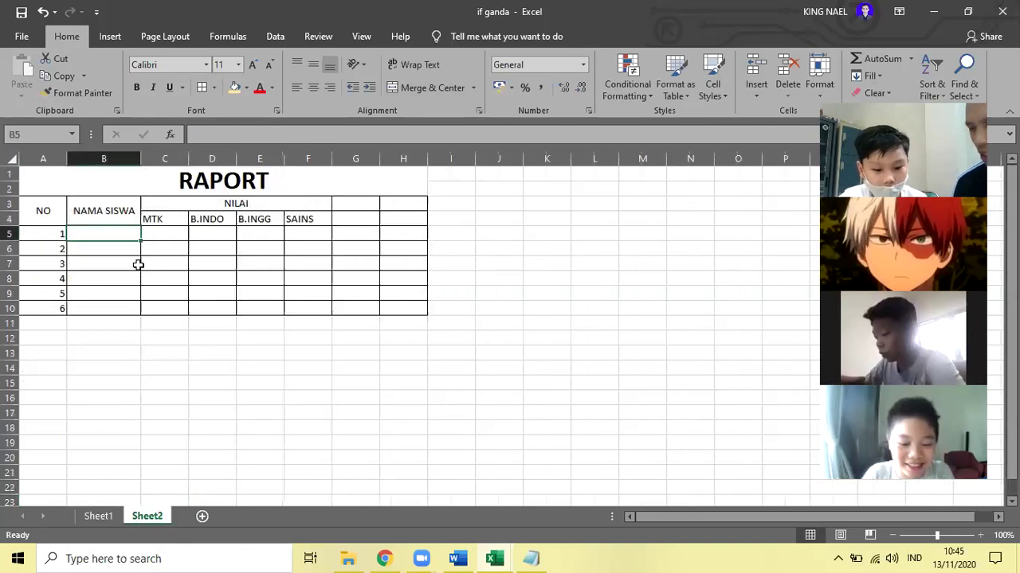
{"action": "type", "text": "NATA"}
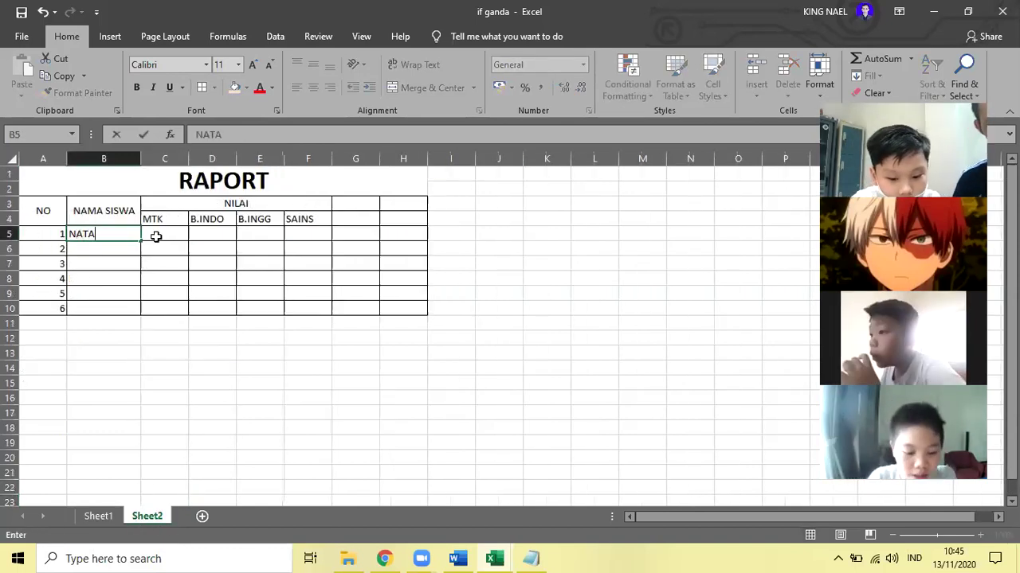
{"action": "key", "text": "Return"}
{"action": "type", "text": "AEL"}
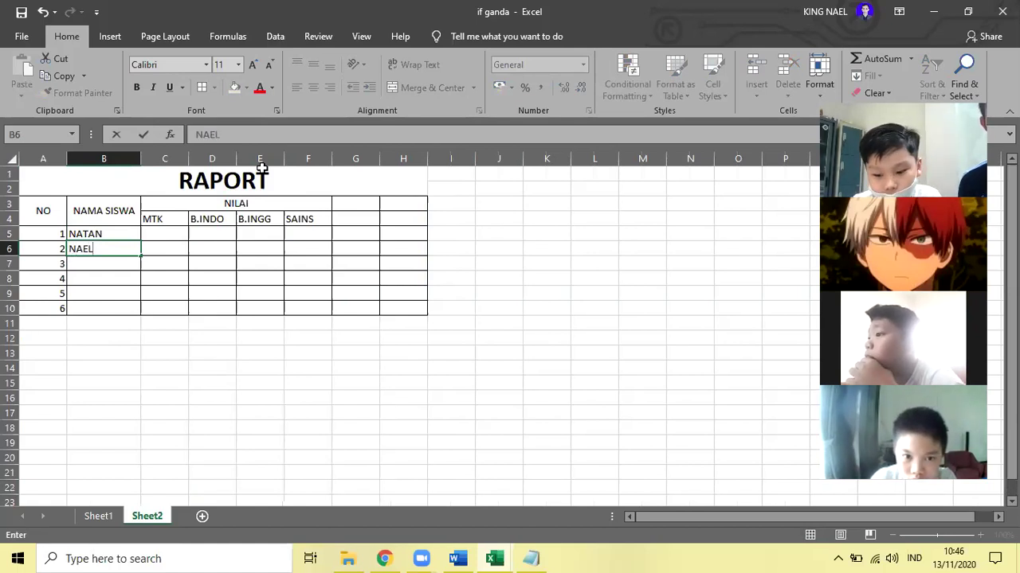
{"action": "key", "text": "Return"}
{"action": "type", "text": "AR"}
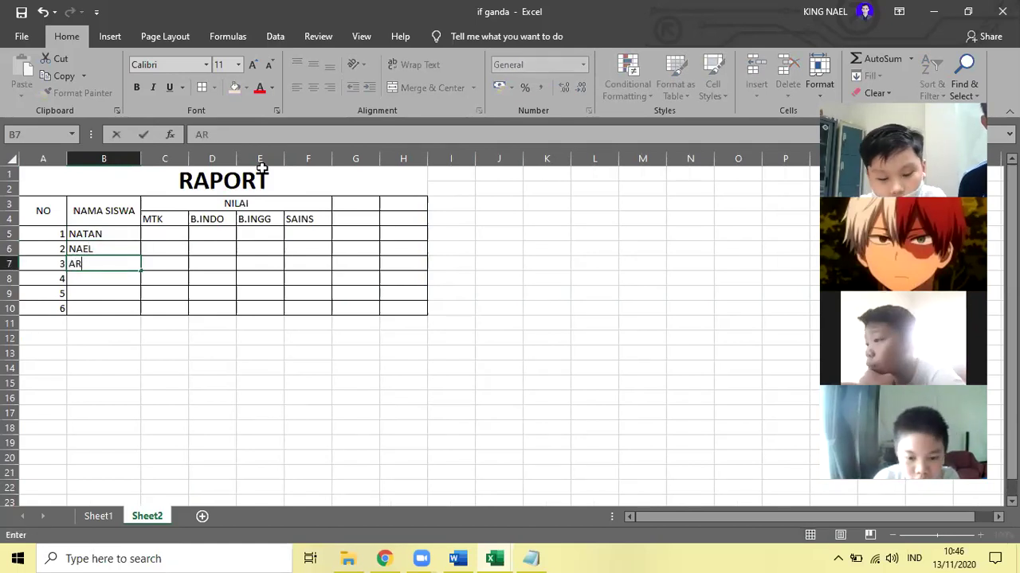
{"action": "type", "text": "I"}
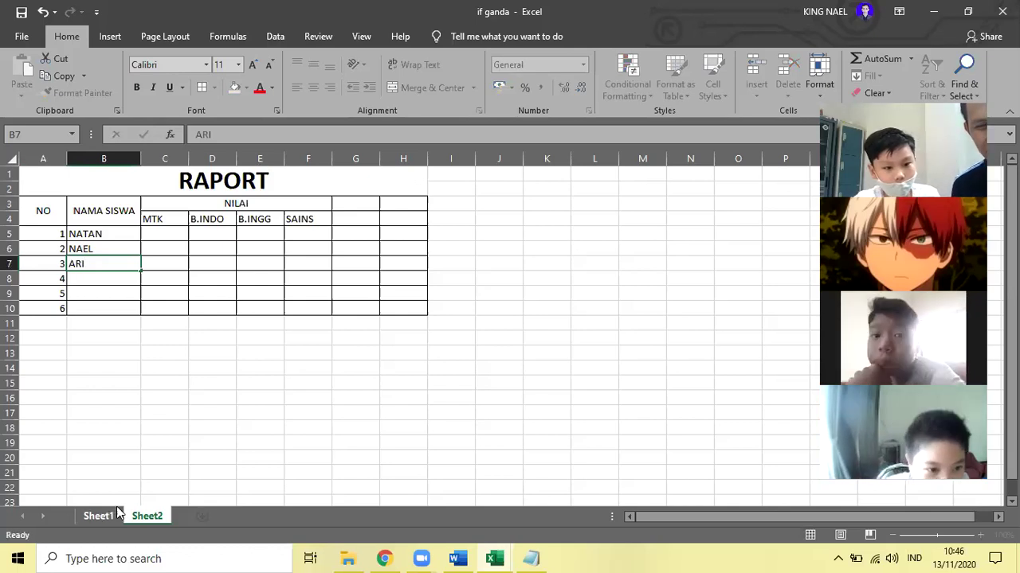
- Enter the remaining three student names from Sheet1 in cells B8 to B10 of the NAMA SISWA column on Sheet2
{"action": "left_click", "coordinate": [119, 516]}
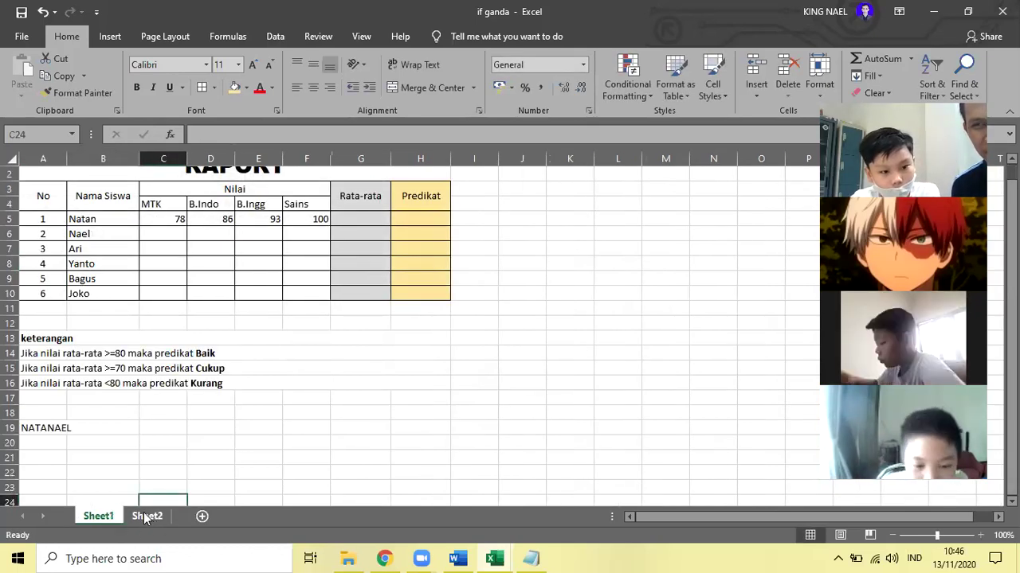
{"action": "left_click", "coordinate": [143, 516]}
{"action": "left_click", "coordinate": [137, 279]}
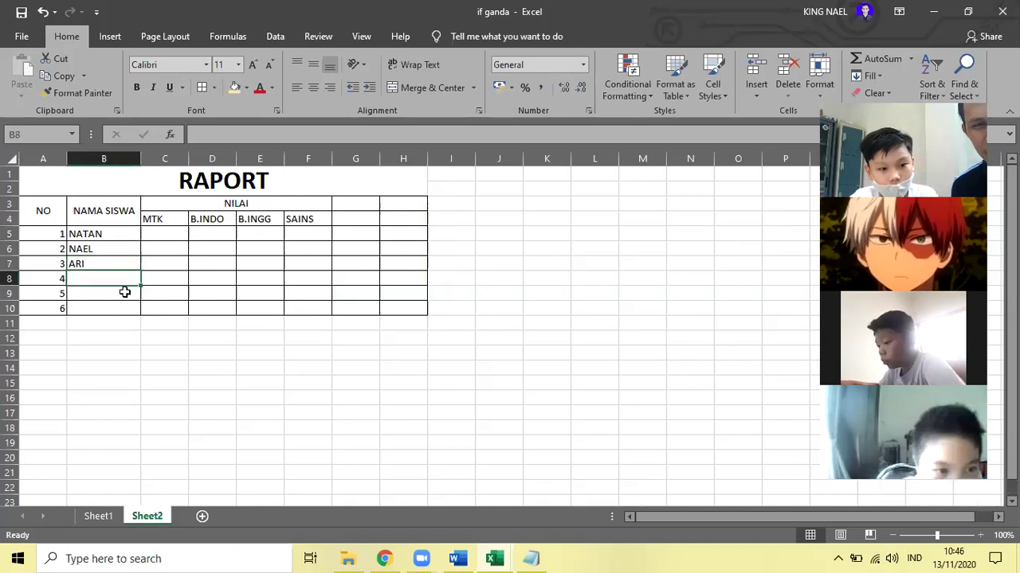
{"action": "type", "text": "YANTO"}
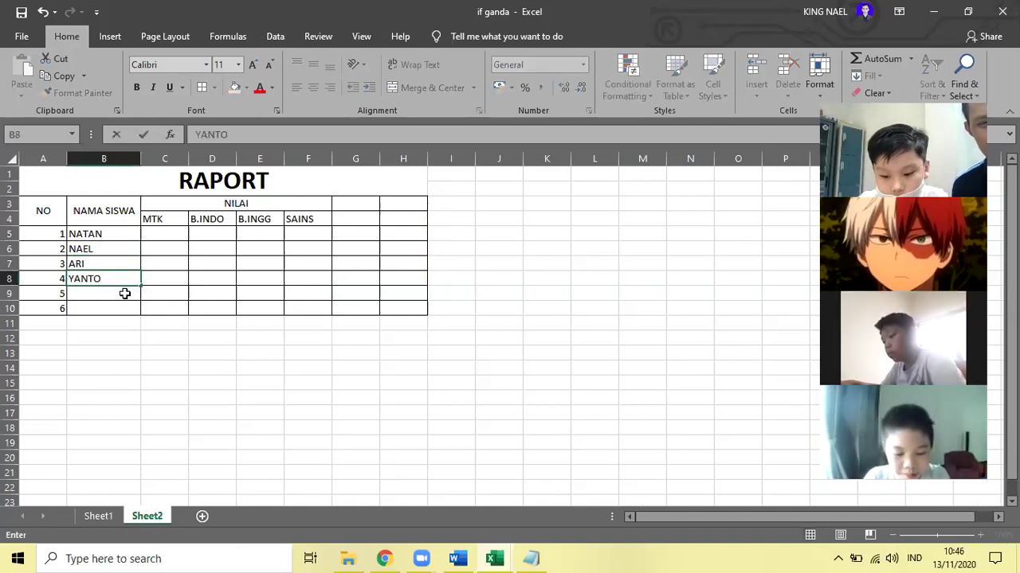
{"action": "left_click", "coordinate": [125, 294]}
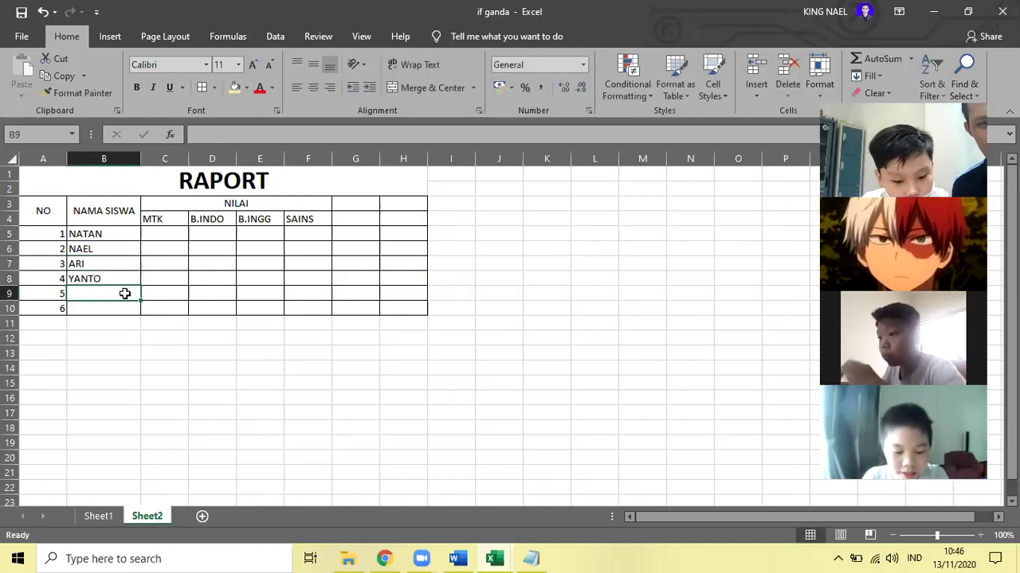
{"action": "type", "text": "BAGUS"}
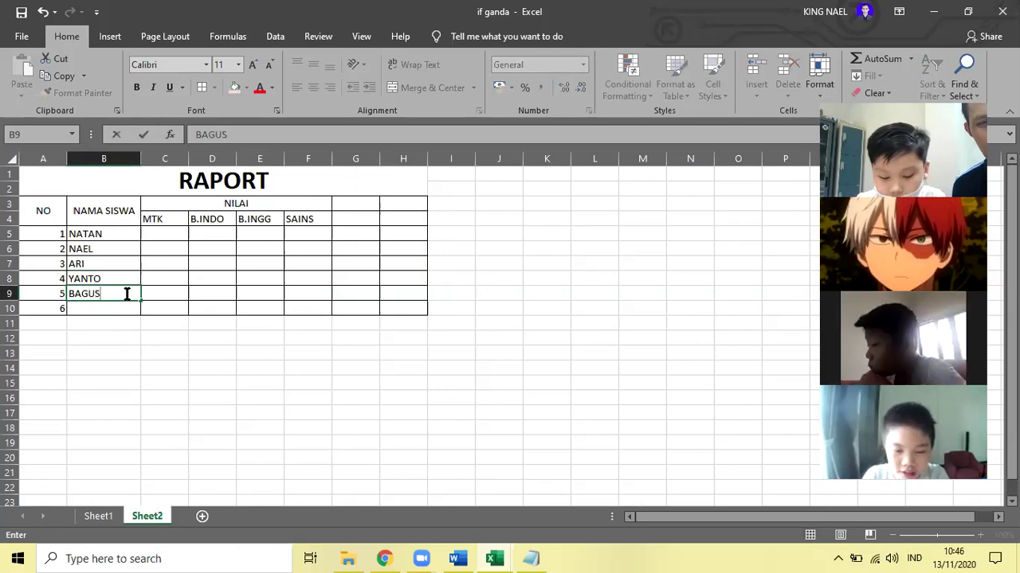
{"action": "left_click", "coordinate": [126, 303]}
{"action": "type", "text": "JOKO"}
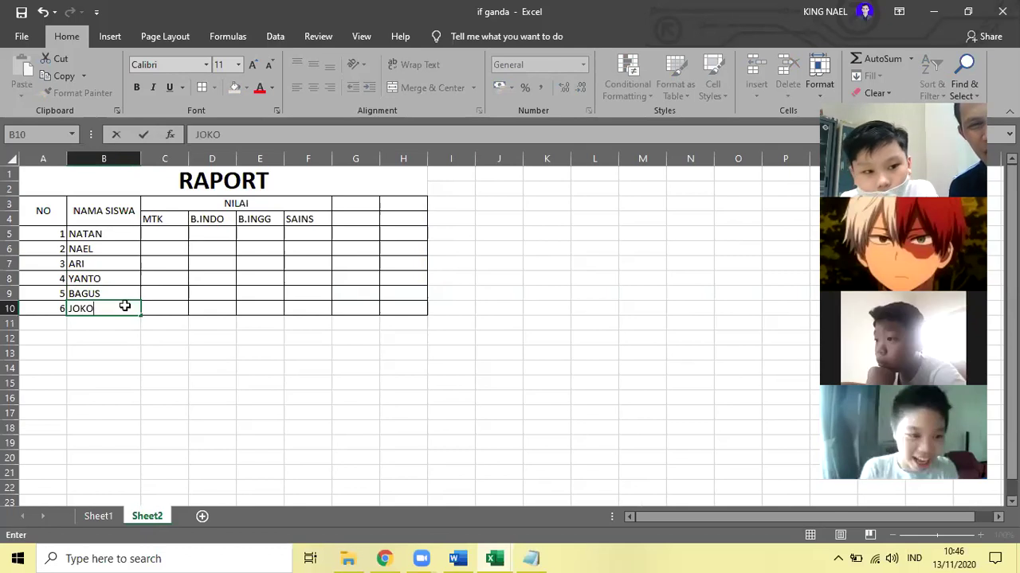
{"action": "key", "text": "Tab"}
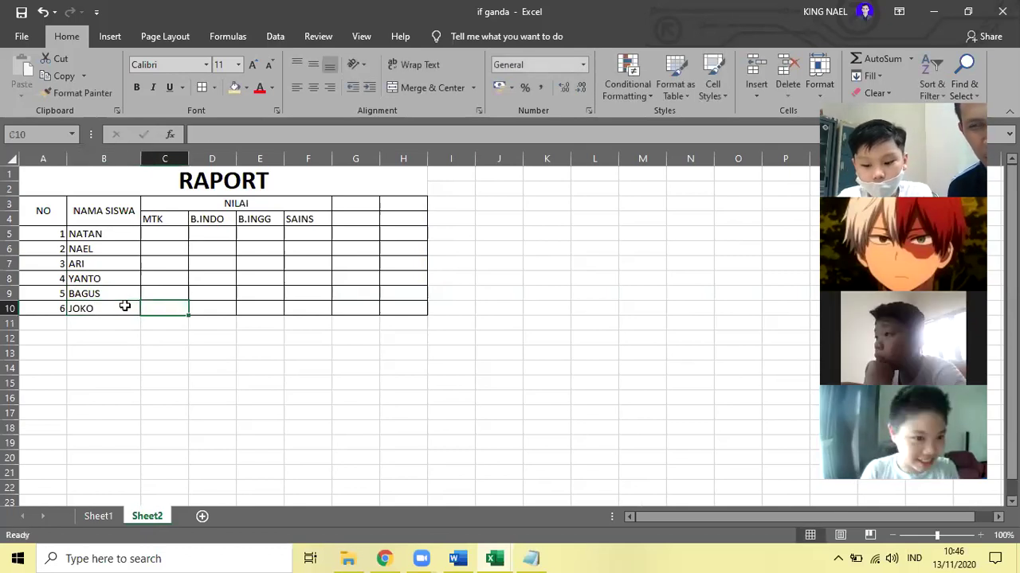
{"action": "key", "text": "Up"}
{"action": "key", "text": "Up"}
{"action": "key", "text": "Up"}
{"action": "key", "text": "Up"}
{"action": "key", "text": "Up"}
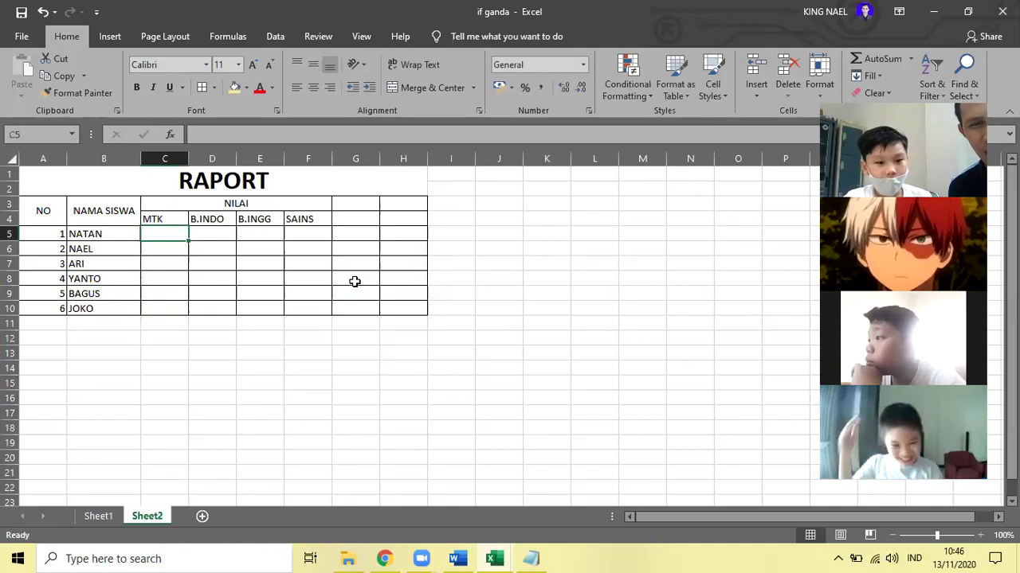
- Enter the header RATA-RATA in cell G3 of Sheet2, following the table on Sheet1
{"action": "left_click", "coordinate": [369, 201]}
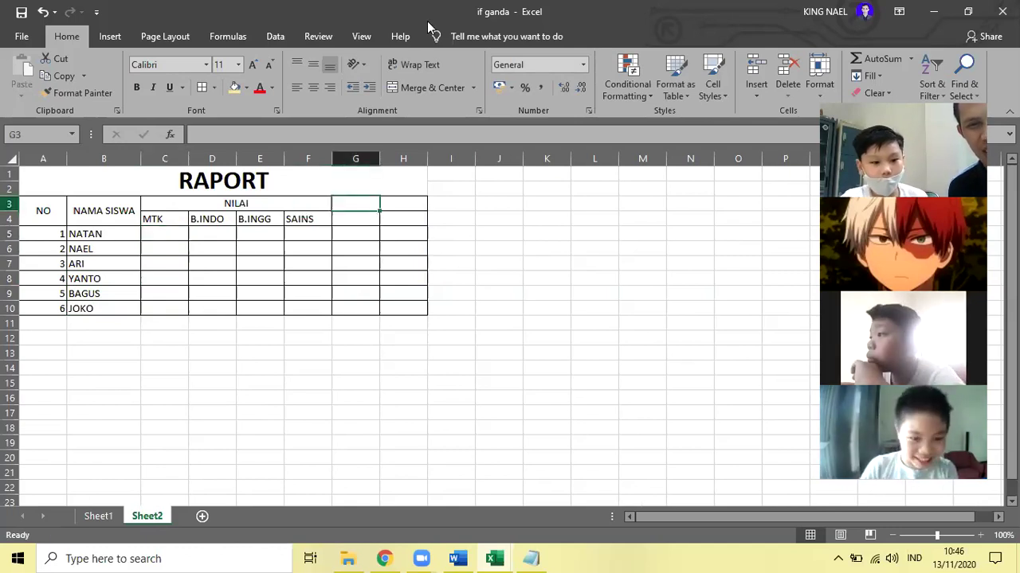
{"action": "left_click", "coordinate": [99, 516]}
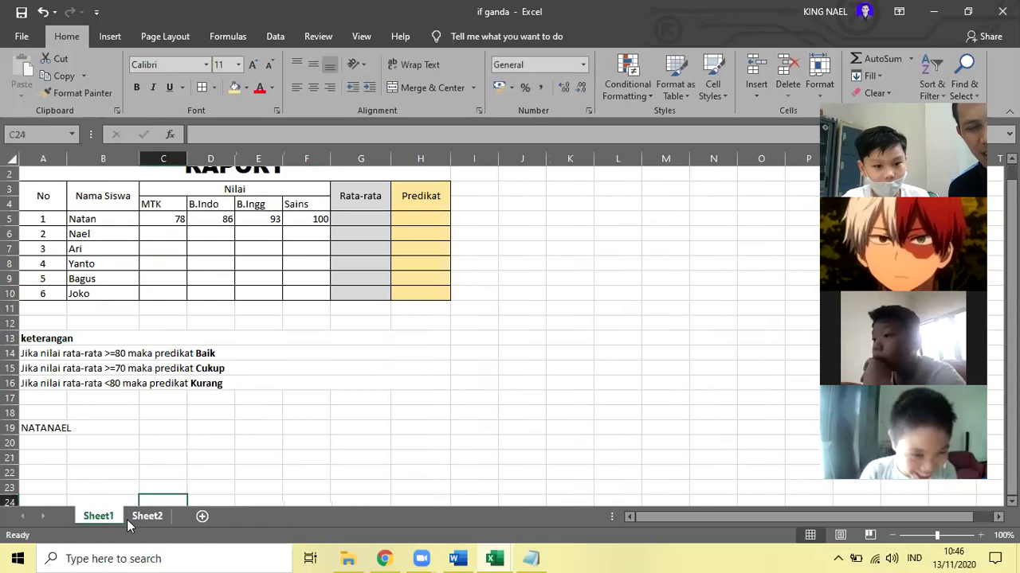
{"action": "left_click", "coordinate": [129, 517]}
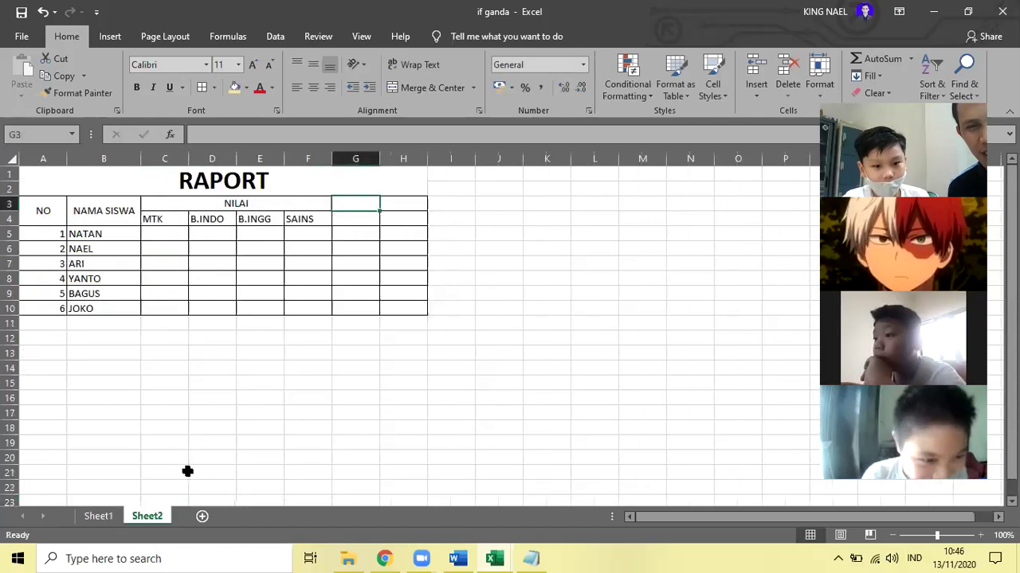
{"action": "left_click", "coordinate": [99, 518]}
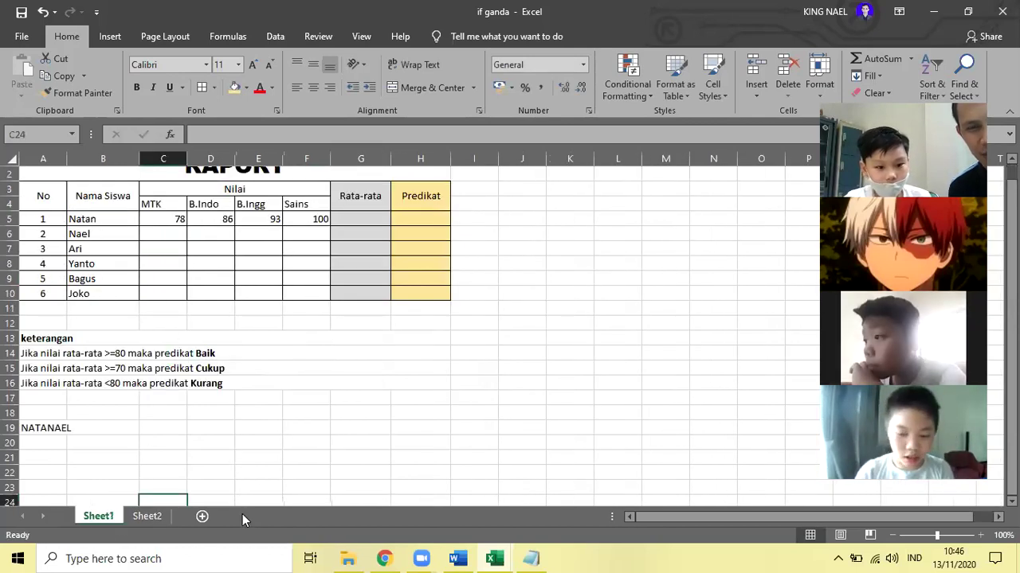
{"action": "left_click", "coordinate": [148, 519]}
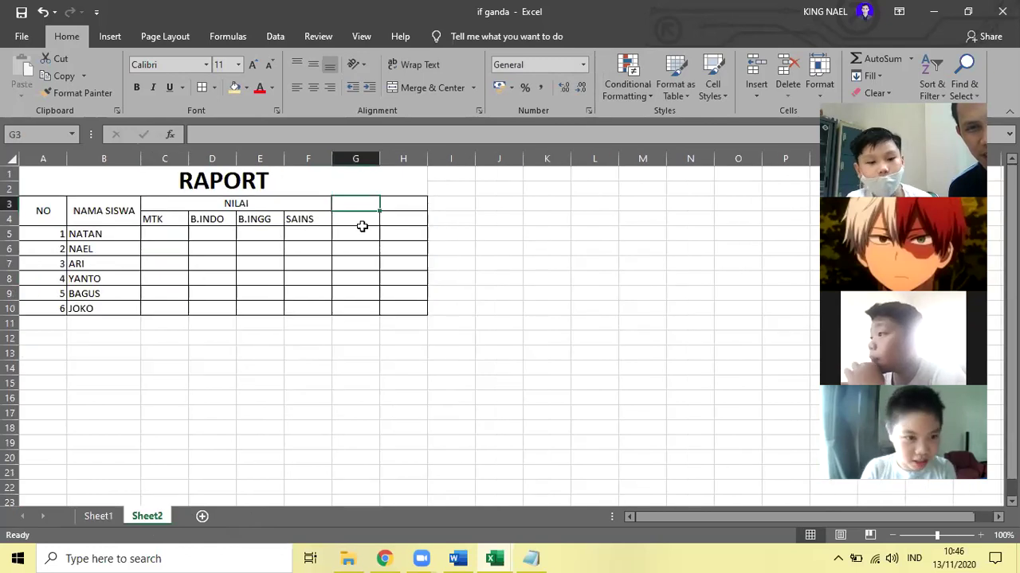
{"action": "type", "text": "RAT "}
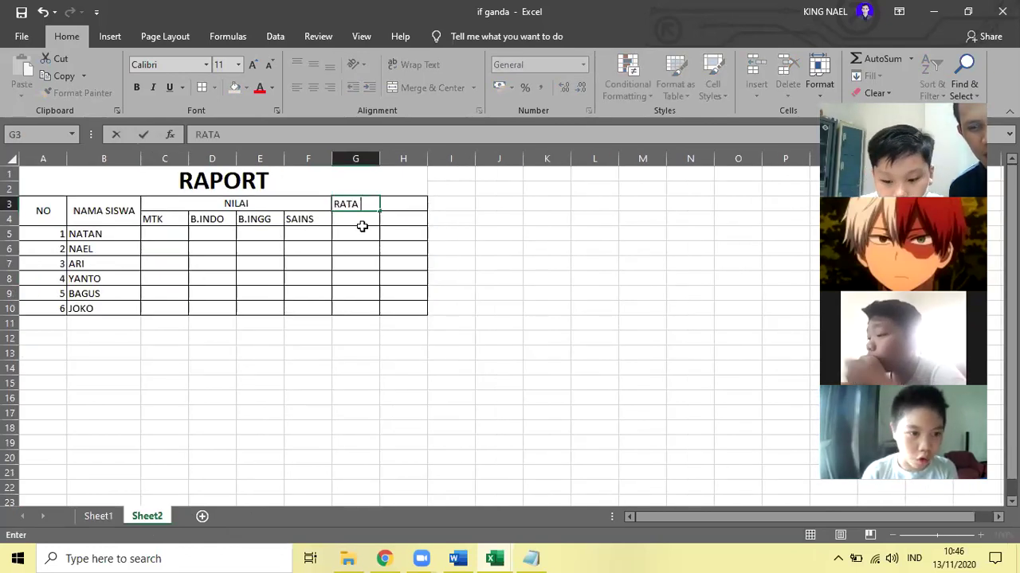
{"action": "type", "text": "-RATA"}
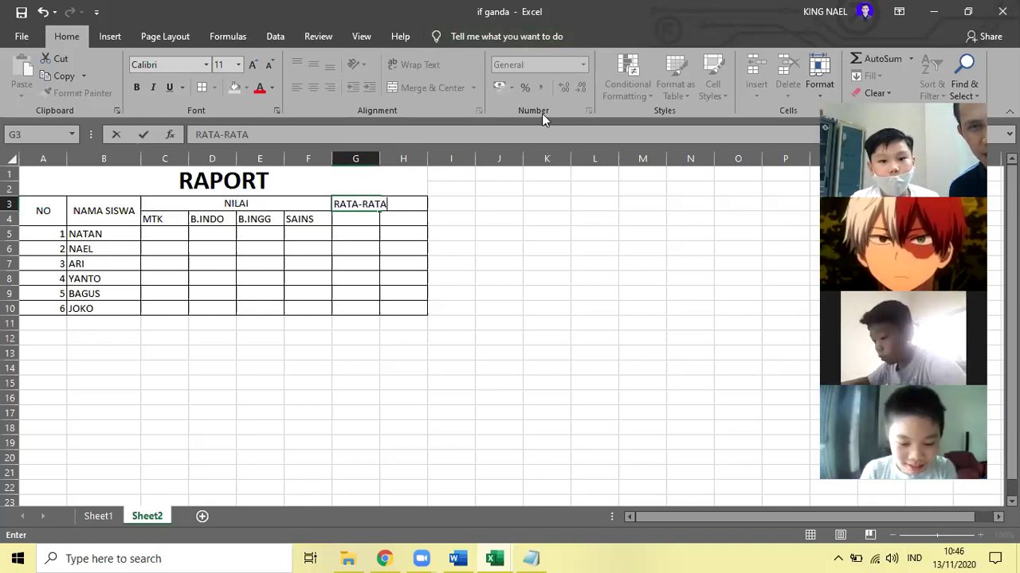
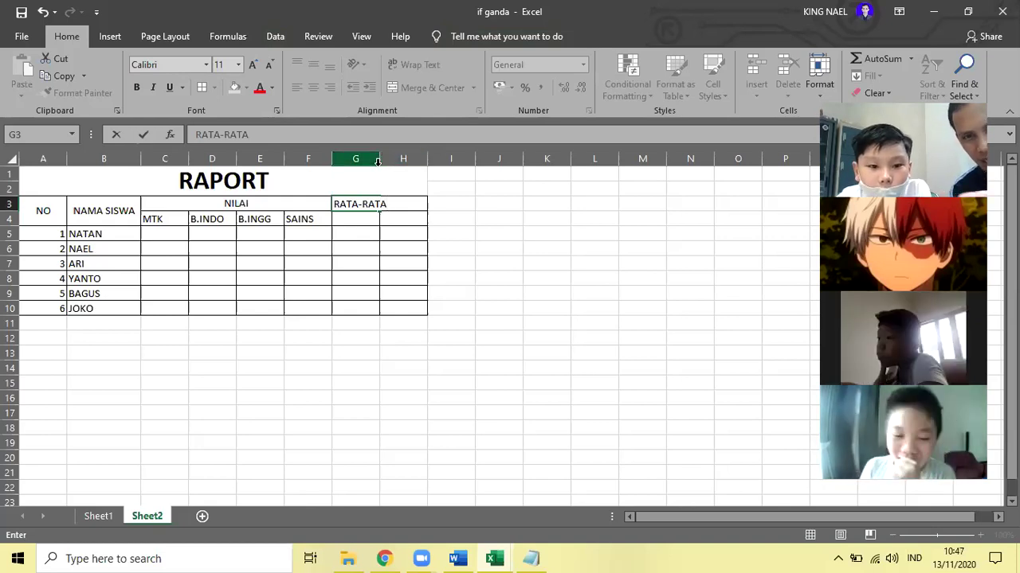
- Widen column G so the RATA-RATA header fits inside its cell with some room to spare
{"action": "left_click", "coordinate": [375, 170]}
{"action": "left_click_drag", "start_coordinate": [379, 159], "coordinate": [386, 158]}
{"action": "left_click", "coordinate": [380, 159]}
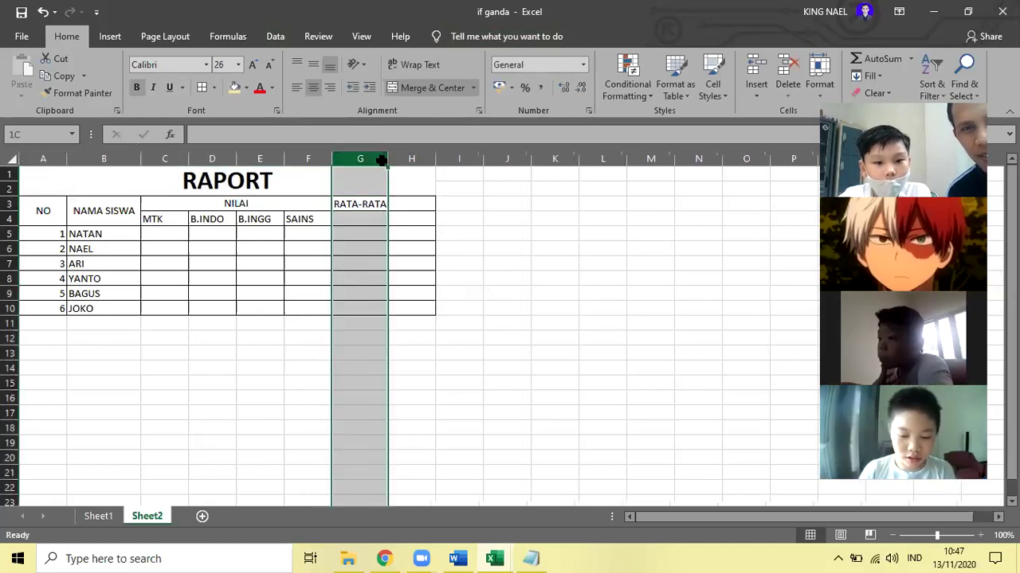
{"action": "left_click", "coordinate": [420, 327]}
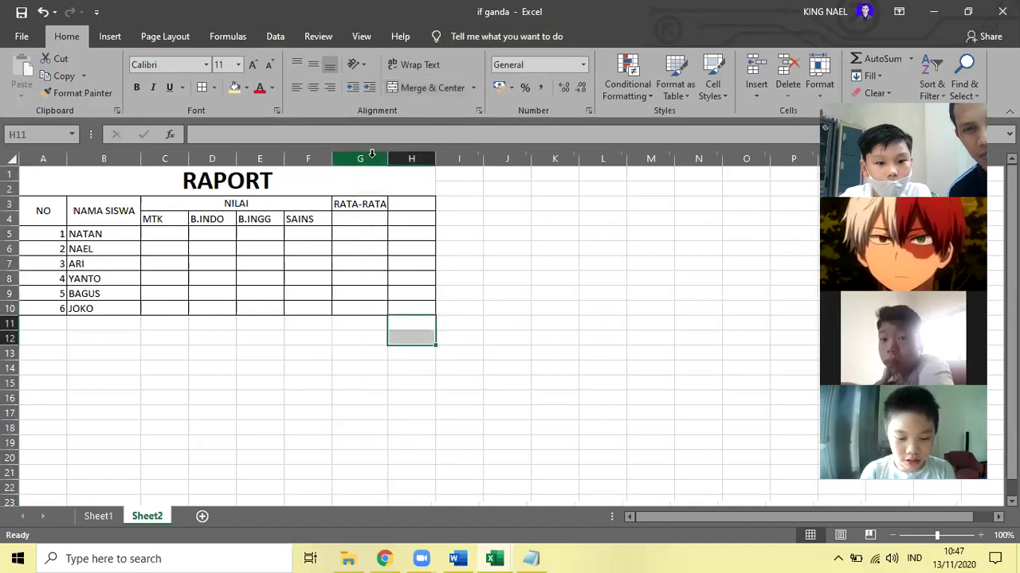
{"action": "left_click", "coordinate": [377, 159]}
{"action": "left_click_drag", "start_coordinate": [387, 158], "coordinate": [395, 161]}
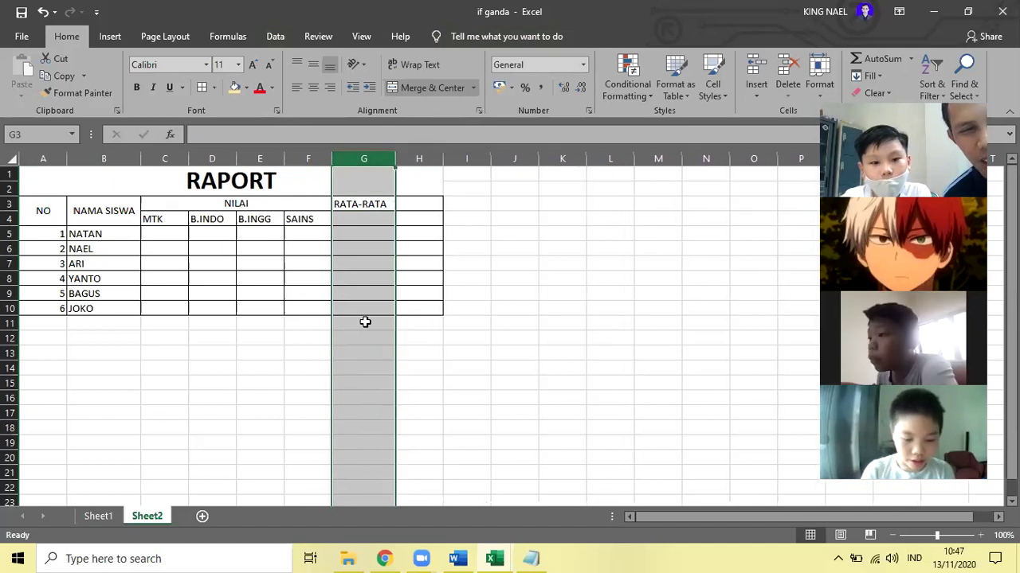
{"action": "left_click", "coordinate": [518, 401]}
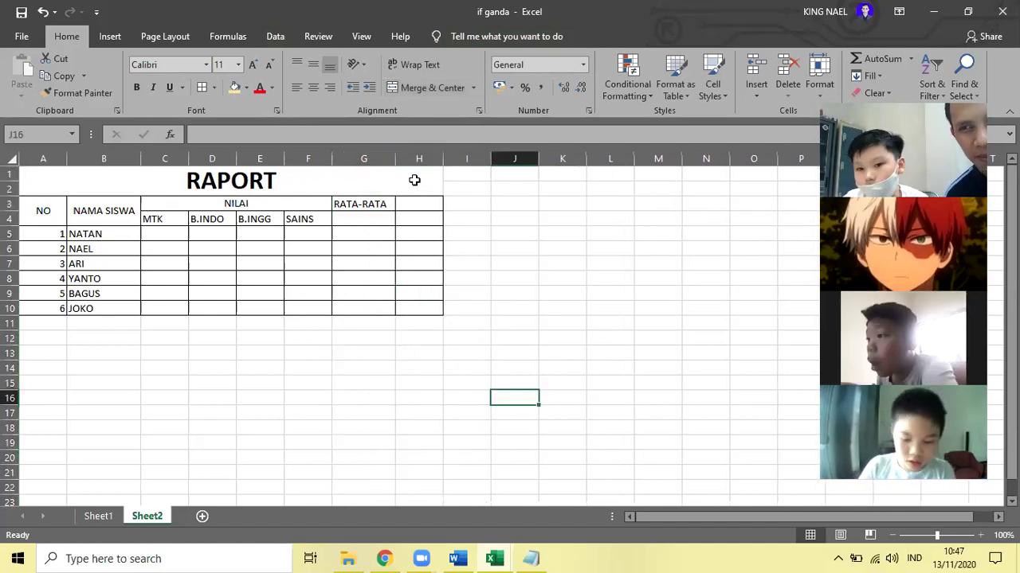
- Widen column H, the last column of the RAPORT table, to about 11.43
{"action": "left_click", "coordinate": [423, 159]}
{"action": "left_click_drag", "start_coordinate": [441, 160], "coordinate": [456, 167]}
{"action": "left_click_drag", "start_coordinate": [457, 167], "coordinate": [458, 168]}
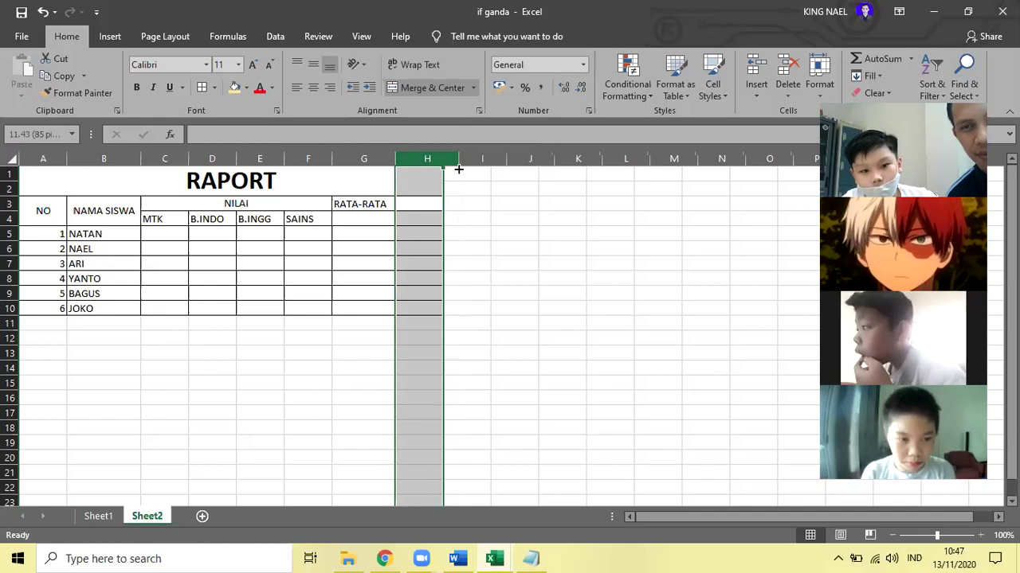
{"action": "left_click", "coordinate": [512, 321]}
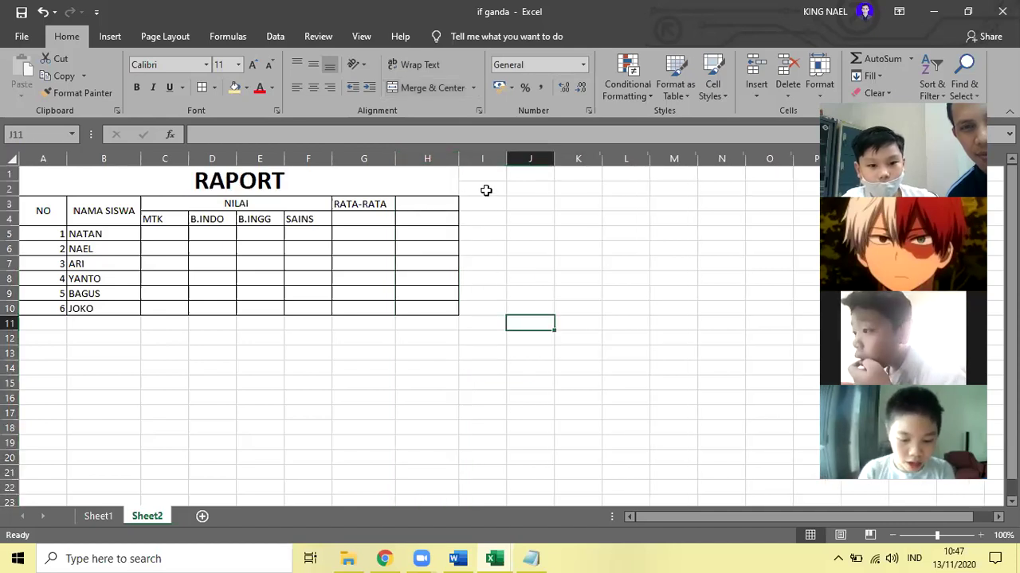
- Enter the header PREDIKAT in cell H3 and compare the table with the one on Sheet1
{"action": "left_click", "coordinate": [443, 209]}
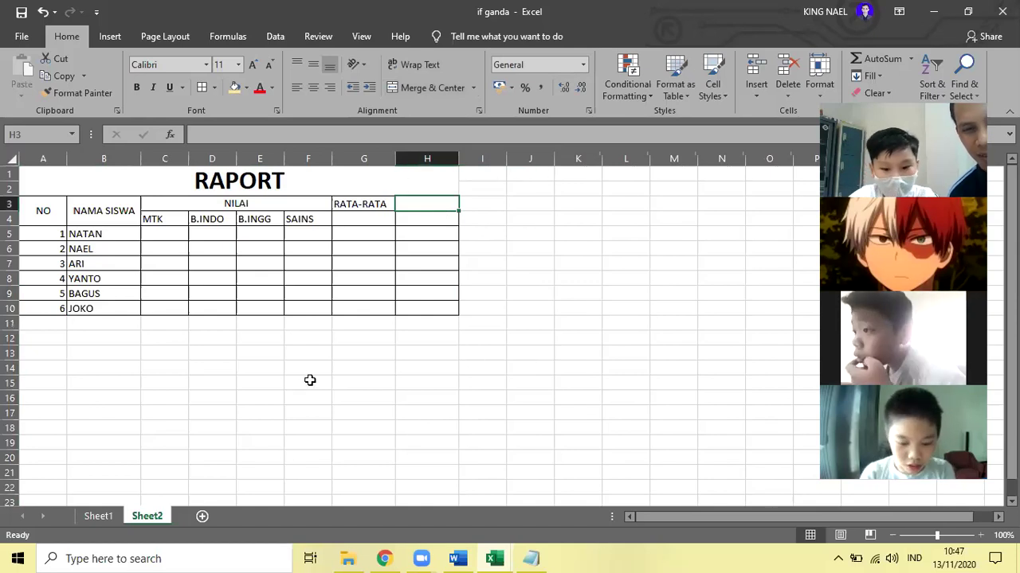
{"action": "type", "text": "PREDIK"}
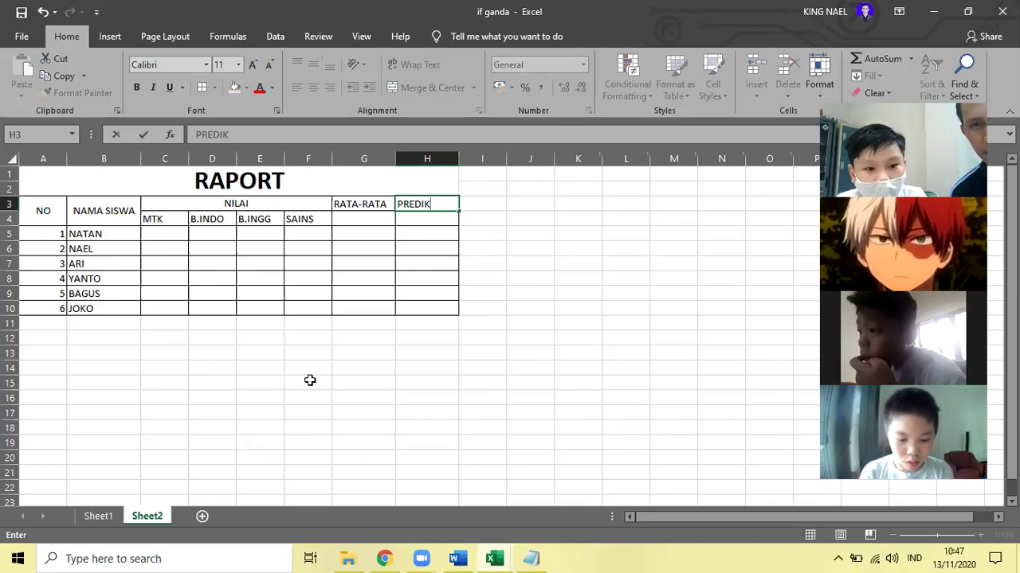
{"action": "type", "text": "AT"}
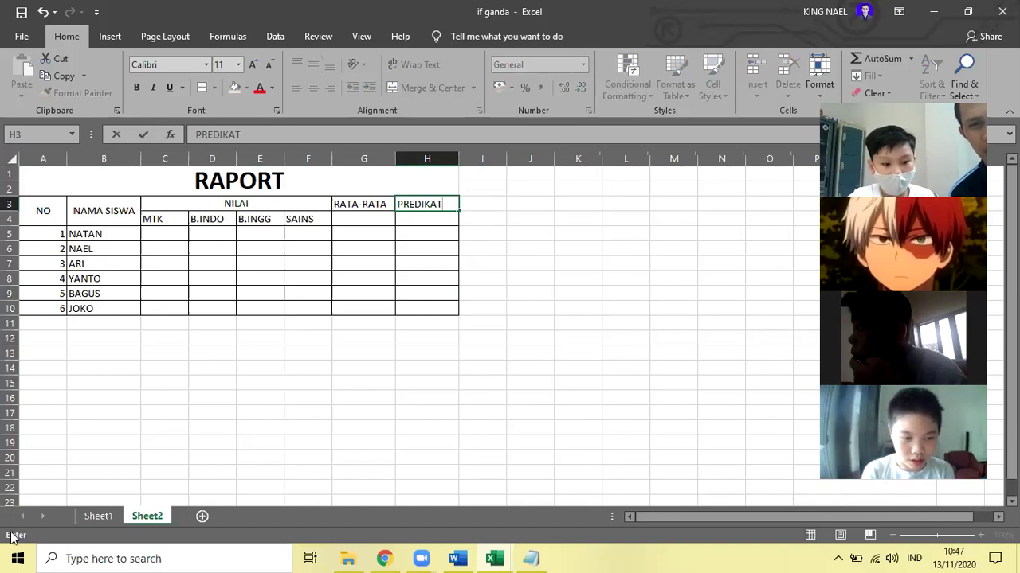
{"action": "left_click", "coordinate": [98, 516]}
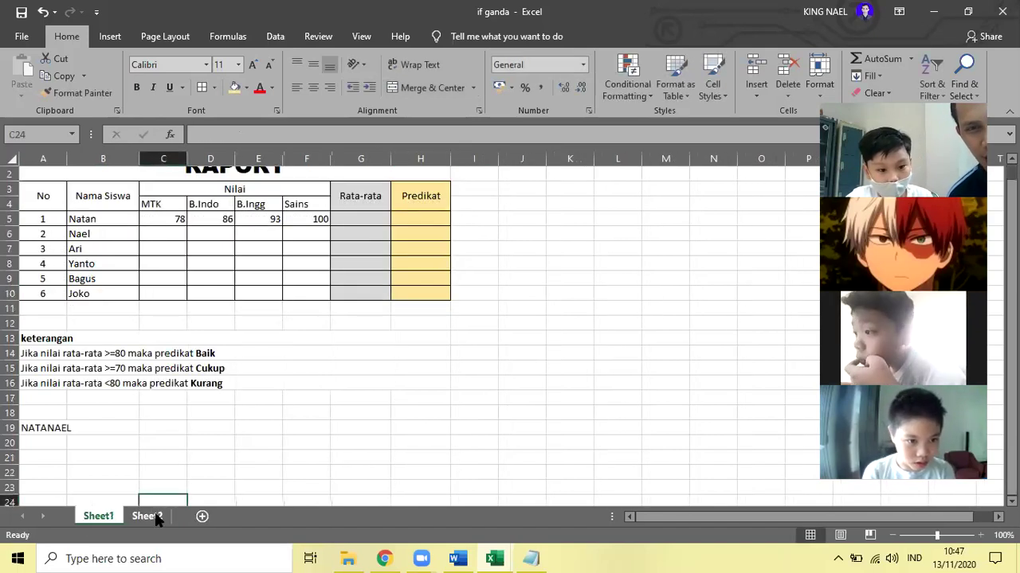
{"action": "left_click", "coordinate": [147, 516]}
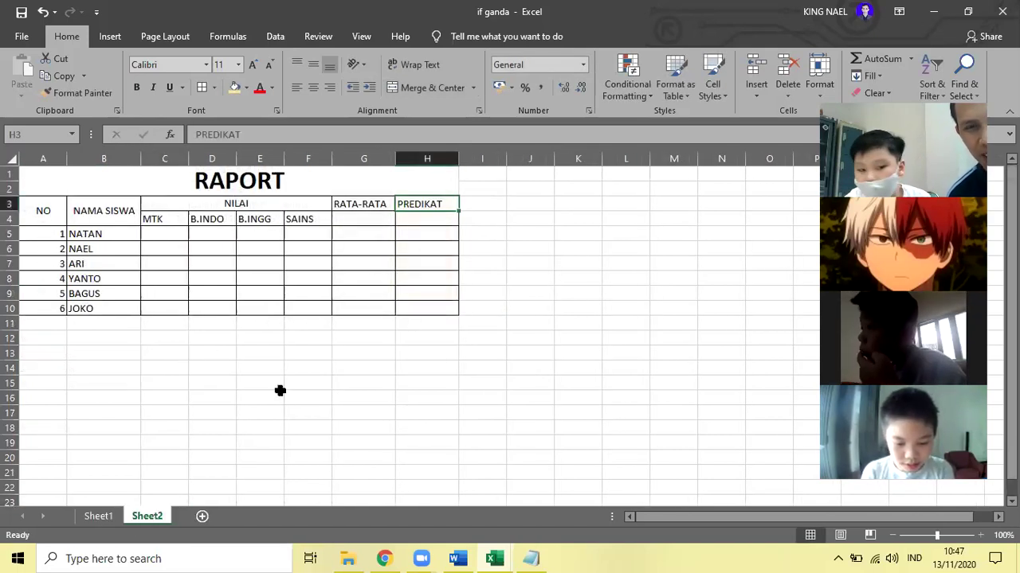
- Merge cells G3:G4 on Sheet2 and centre the RATA-RATA header both horizontally and vertically, following the layout on Sheet1
{"action": "left_click", "coordinate": [97, 517]}
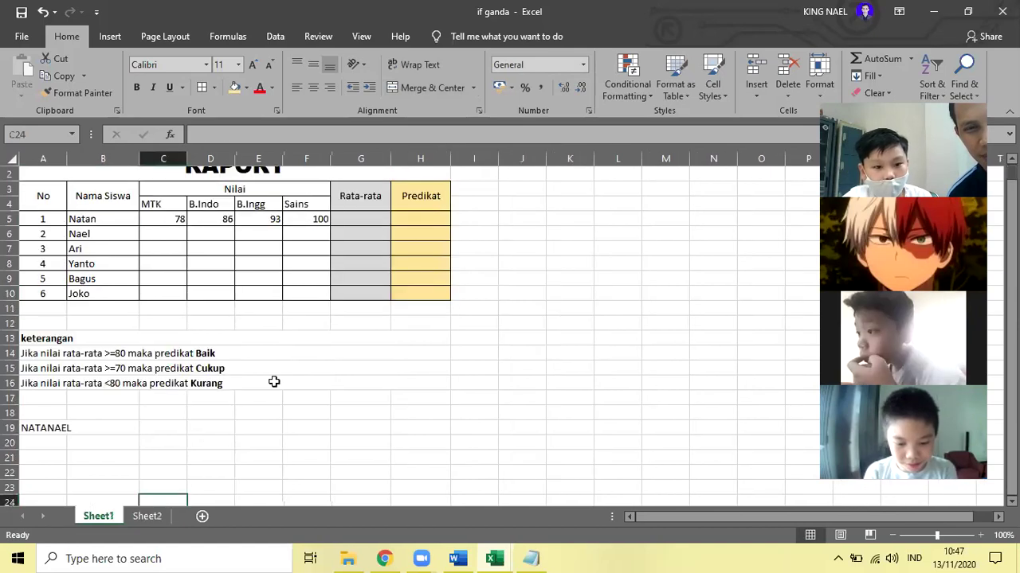
{"action": "left_click", "coordinate": [146, 516]}
{"action": "left_click", "coordinate": [339, 207]}
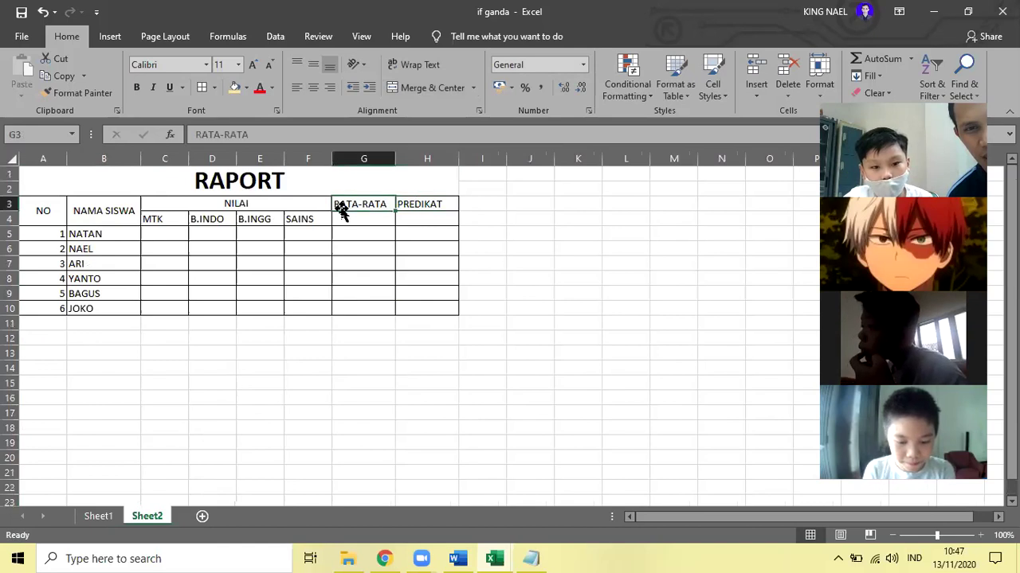
{"action": "mouse_move", "coordinate": [346, 212]}
{"action": "left_mouse_down"}
{"action": "mouse_move", "coordinate": [353, 223]}
{"action": "mouse_move", "coordinate": [358, 207]}
{"action": "left_mouse_up"}
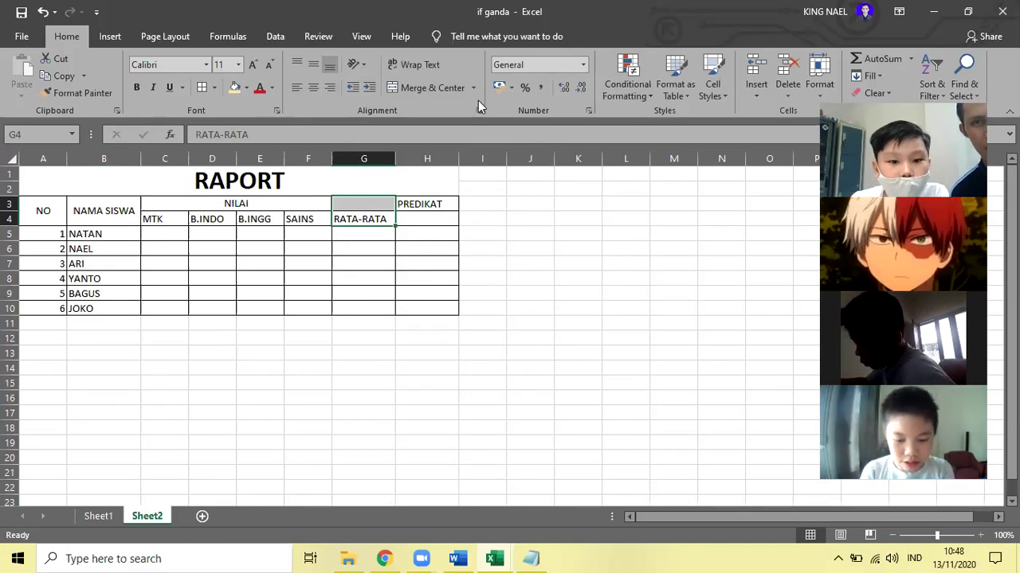
{"action": "left_click", "coordinate": [420, 88]}
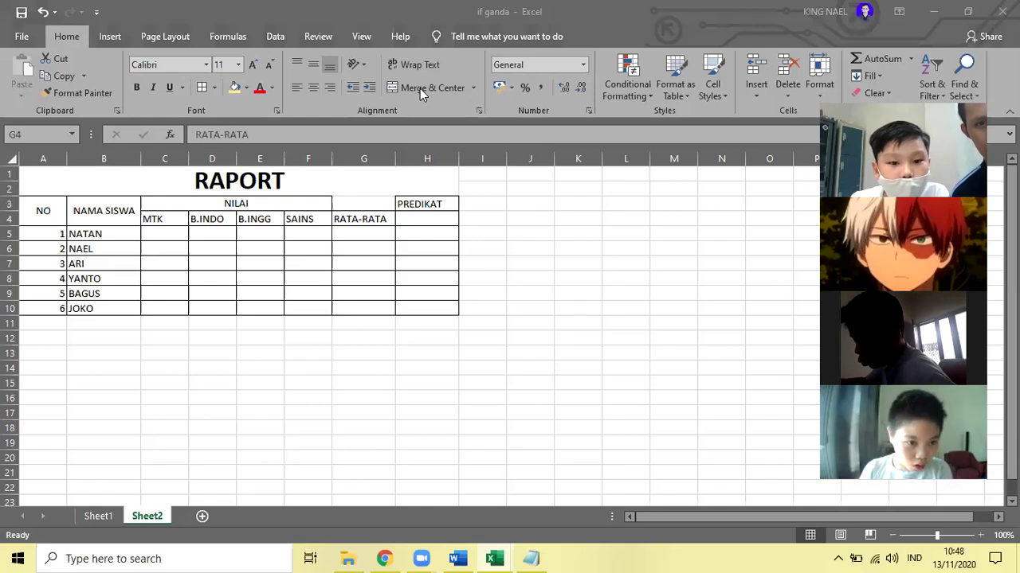
{"action": "left_click", "coordinate": [420, 89]}
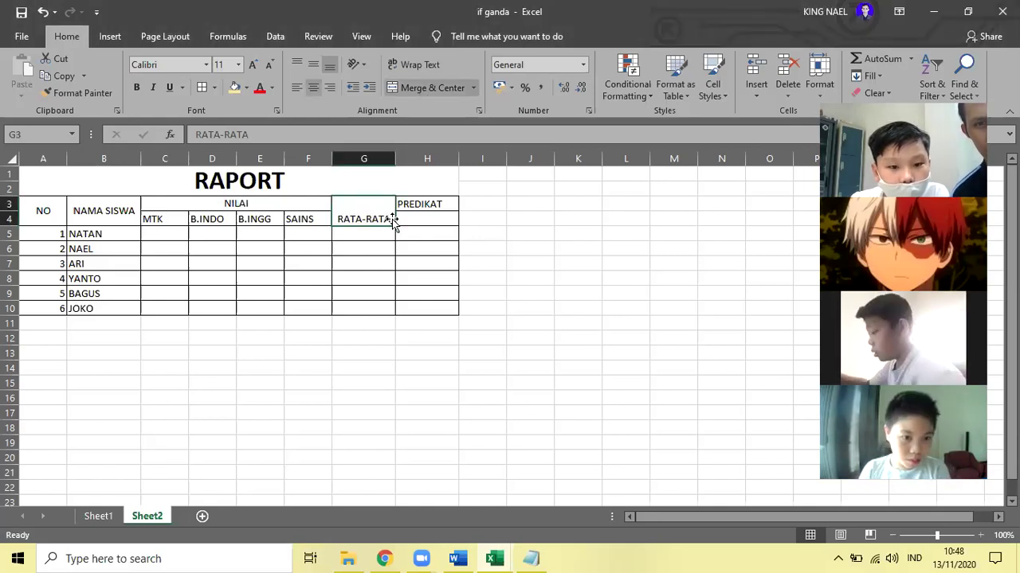
{"action": "left_click", "coordinate": [313, 64]}
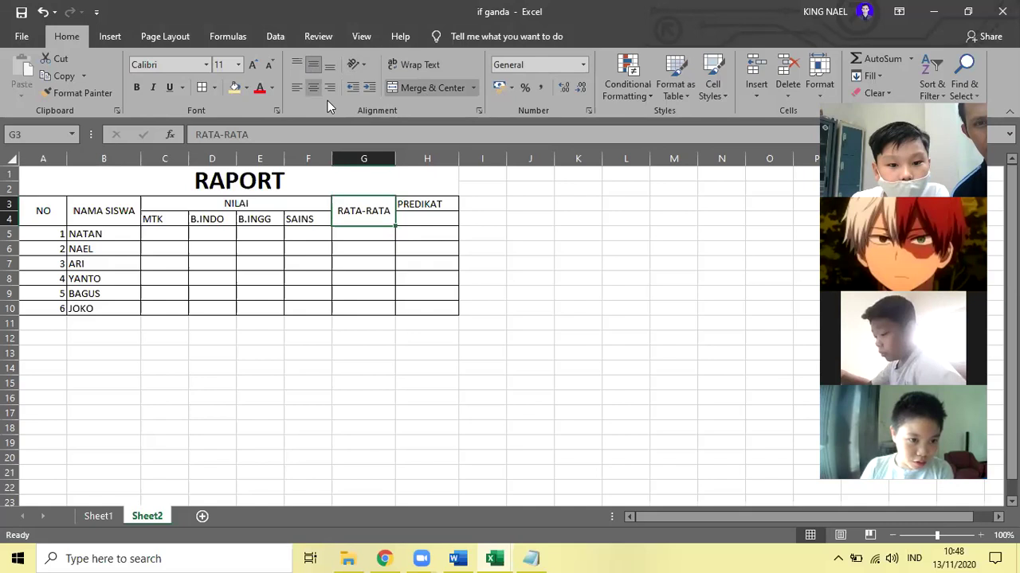
- Merge cells H3:H4 and centre the PREDIKAT header horizontally and vertically
{"action": "left_click", "coordinate": [497, 250]}
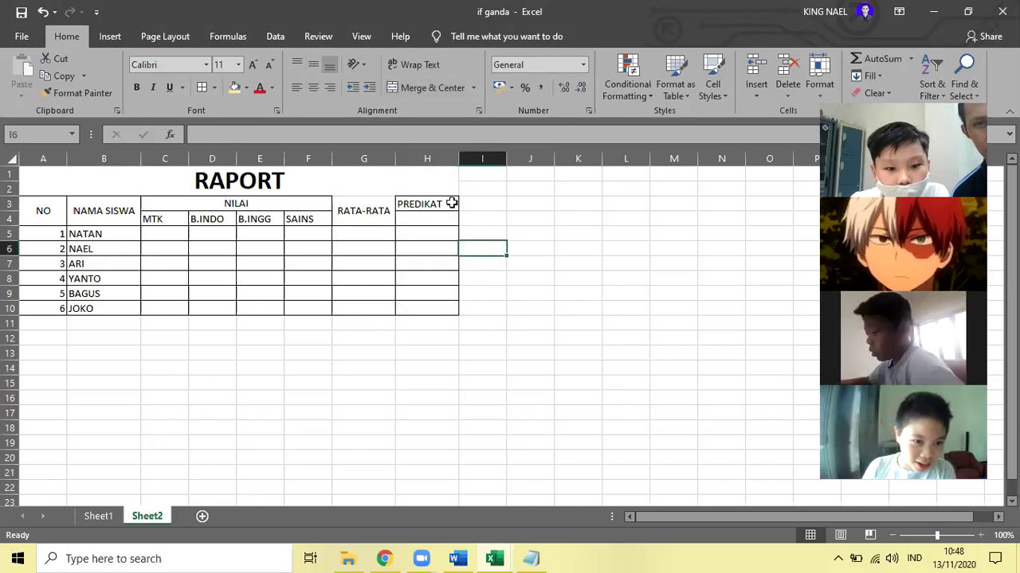
{"action": "left_click_drag", "start_coordinate": [451, 203], "coordinate": [451, 220]}
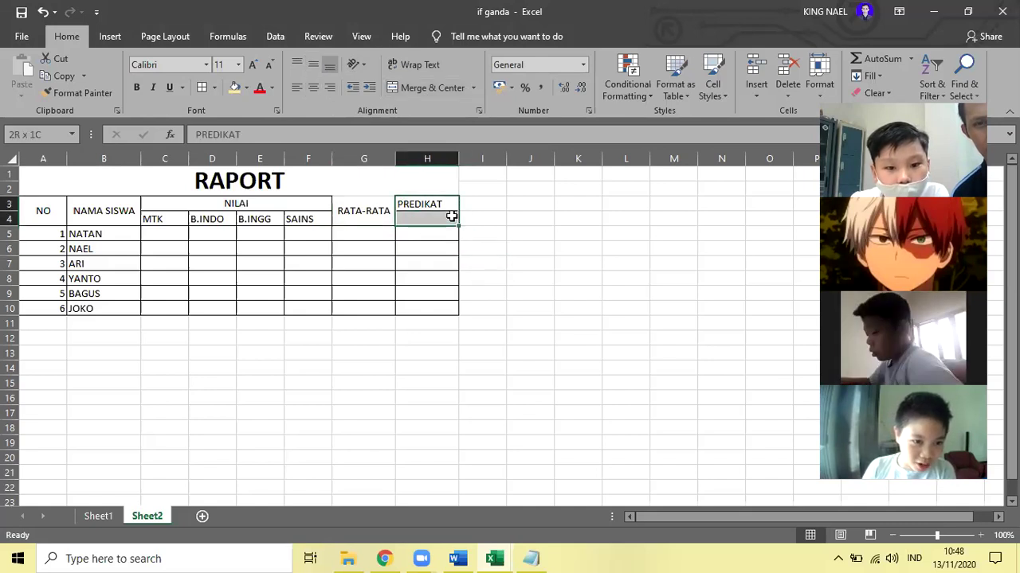
{"action": "left_click", "coordinate": [410, 88]}
{"action": "left_click", "coordinate": [314, 64]}
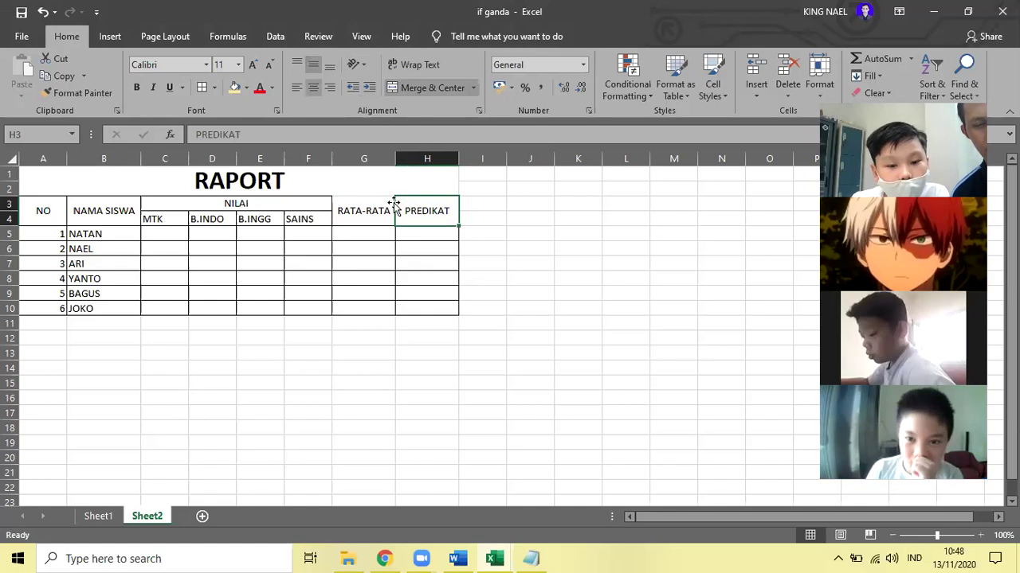
{"action": "left_click", "coordinate": [369, 229]}
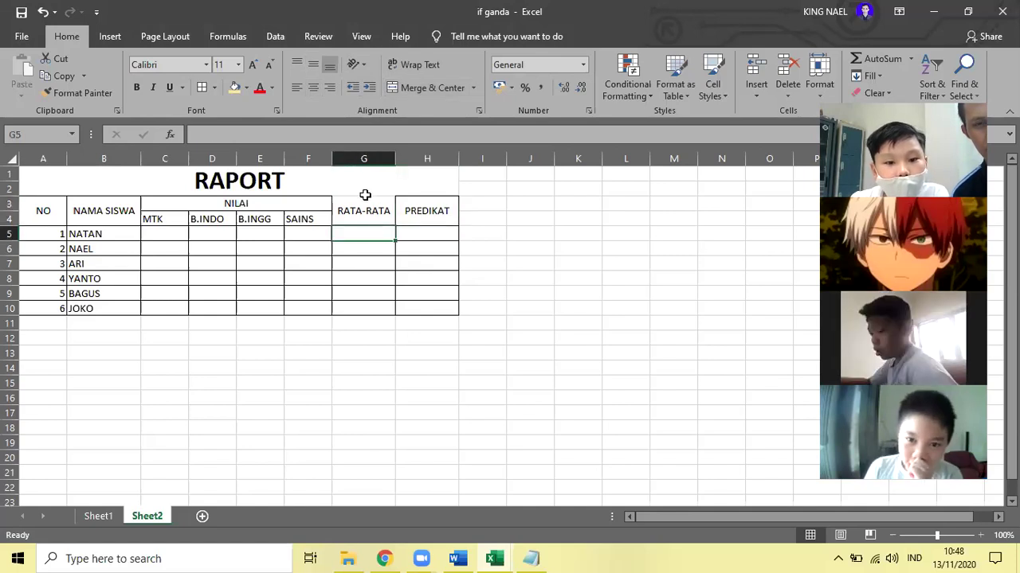
{"action": "left_click", "coordinate": [365, 194]}
{"action": "left_click", "coordinate": [365, 201]}
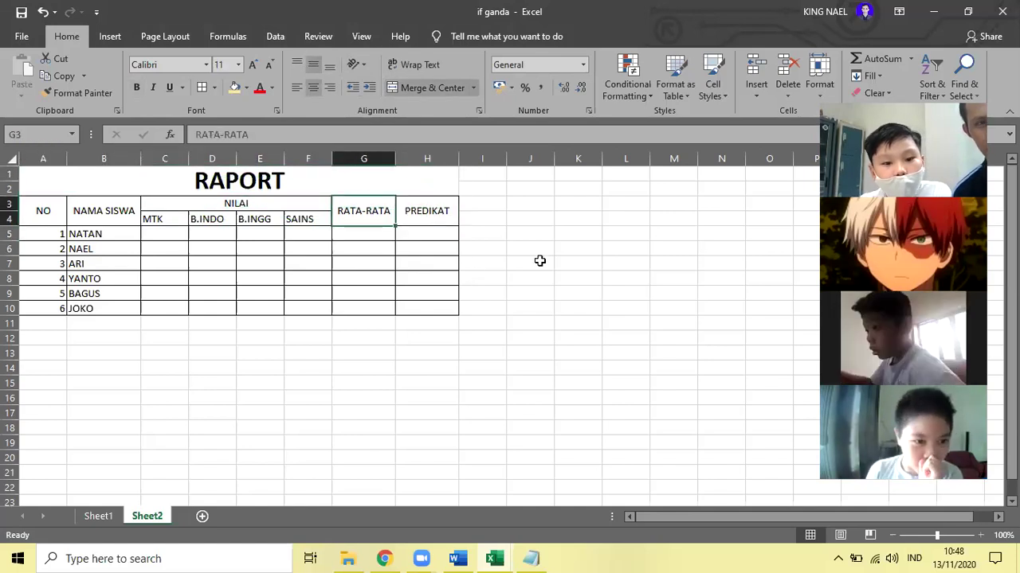
{"action": "left_click_drag", "start_coordinate": [563, 252], "coordinate": [562, 264]}
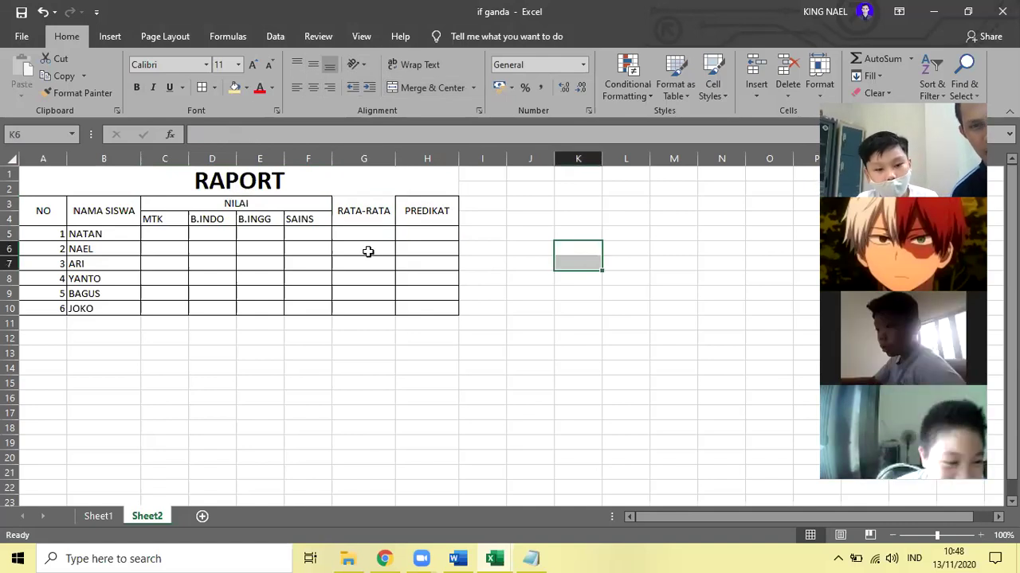
{"action": "left_click", "coordinate": [360, 205]}
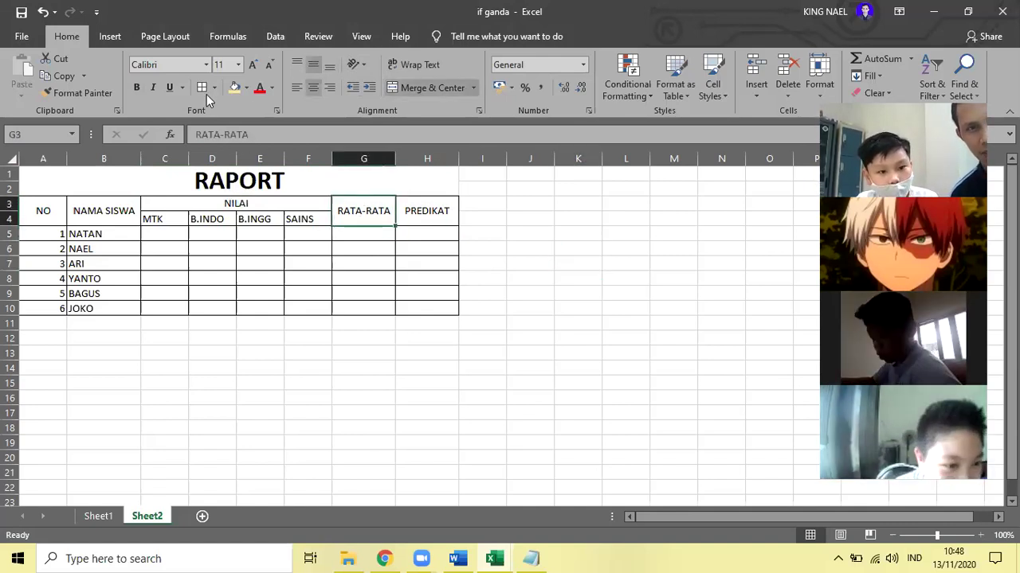
{"action": "left_click", "coordinate": [572, 289]}
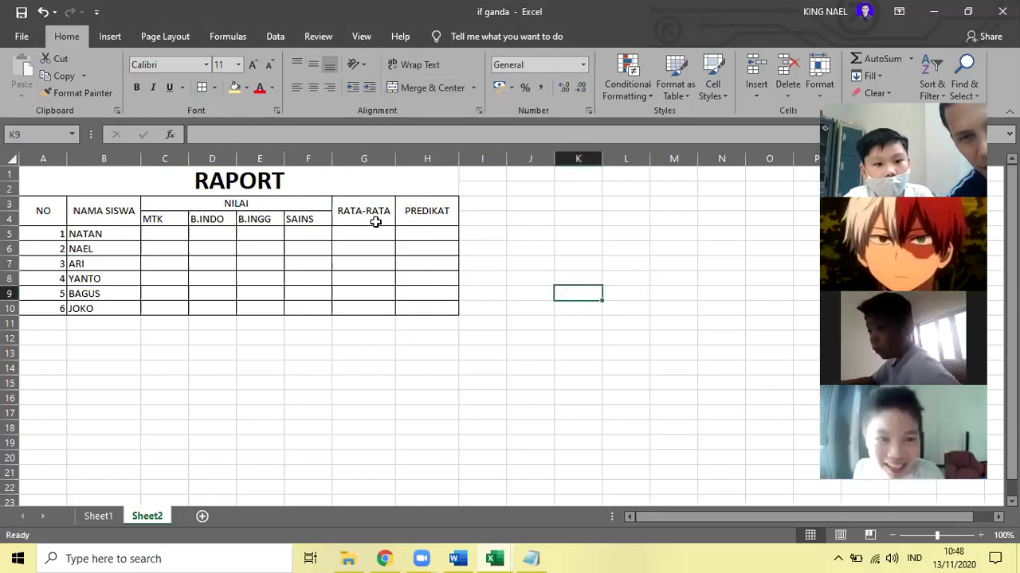
- Shade the whole RATA-RATA column, from its header down to row 10, with a light blue theme fill colour
{"action": "left_click_drag", "start_coordinate": [342, 202], "coordinate": [371, 308]}
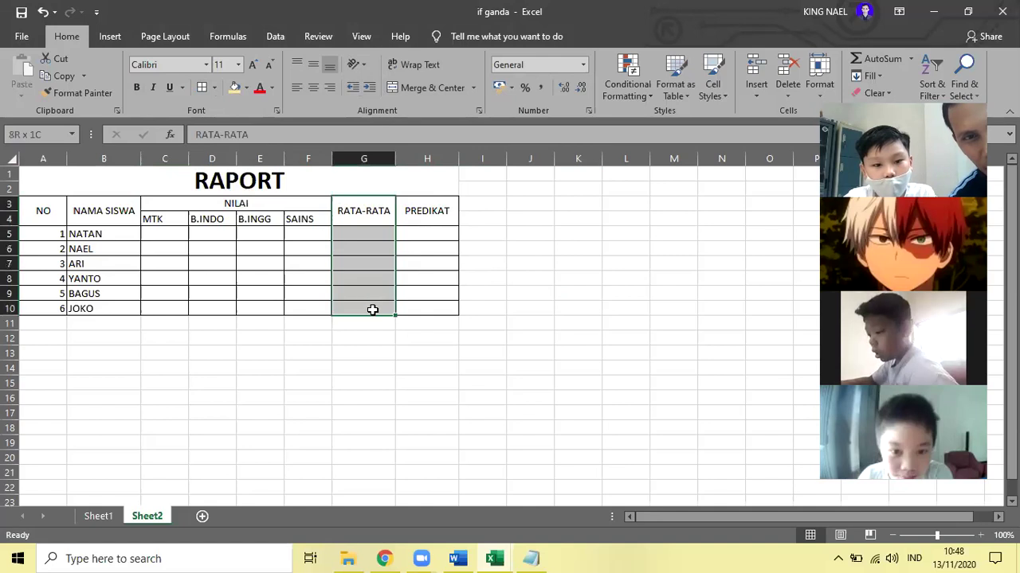
{"action": "left_click", "coordinate": [234, 88]}
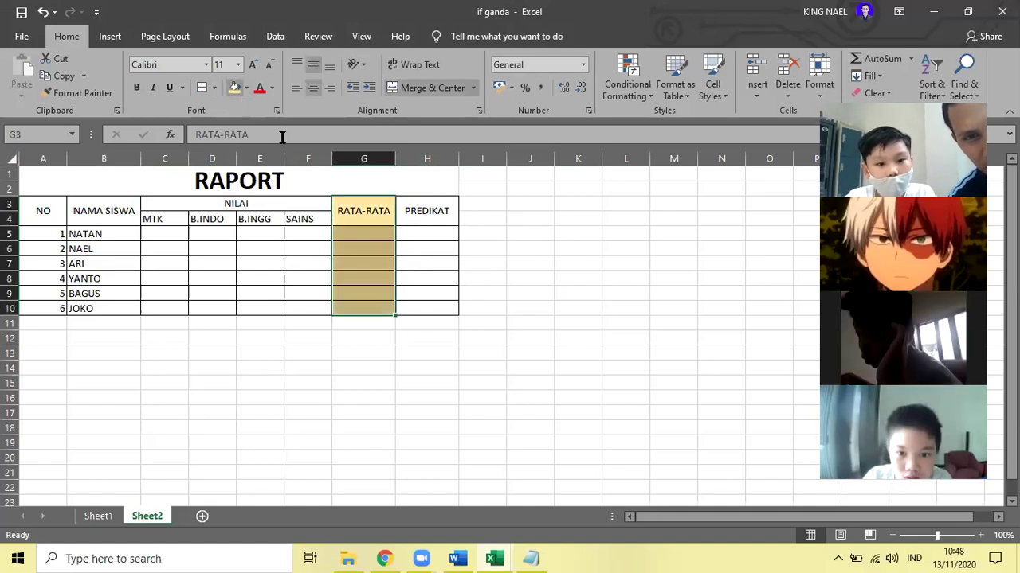
{"action": "left_click", "coordinate": [111, 516]}
{"action": "left_click", "coordinate": [147, 516]}
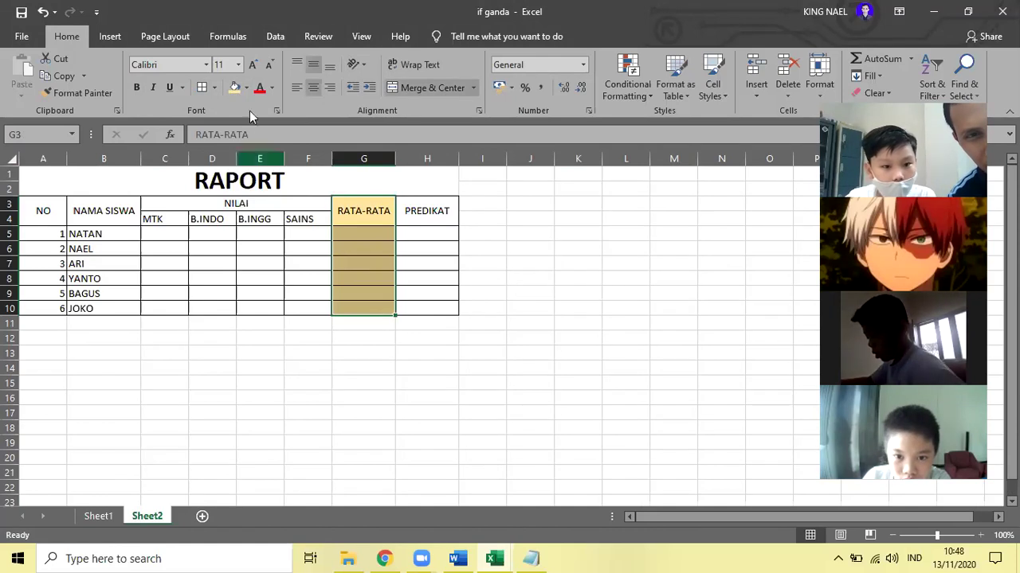
{"action": "left_click", "coordinate": [247, 87]}
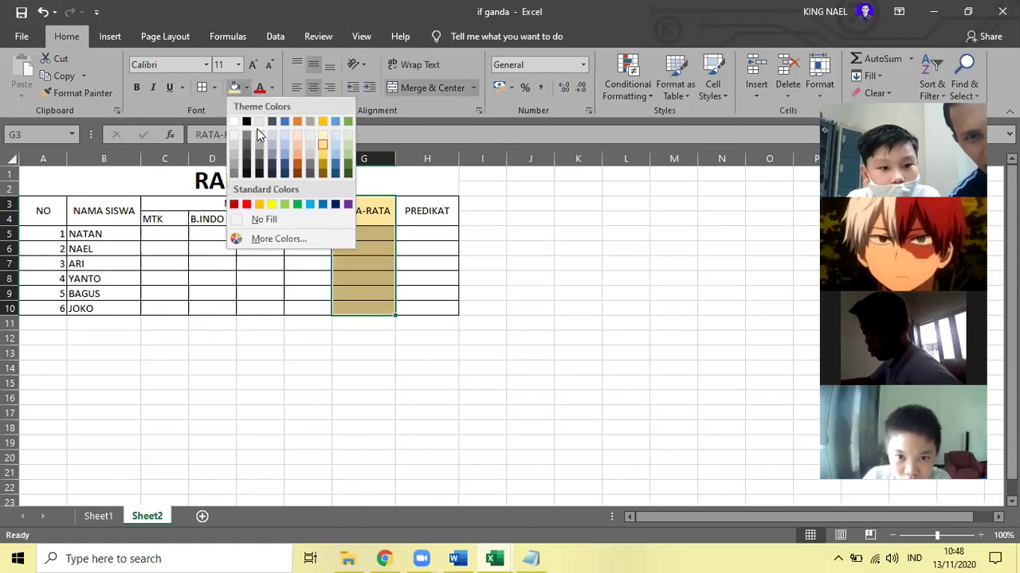
{"action": "left_click", "coordinate": [286, 159]}
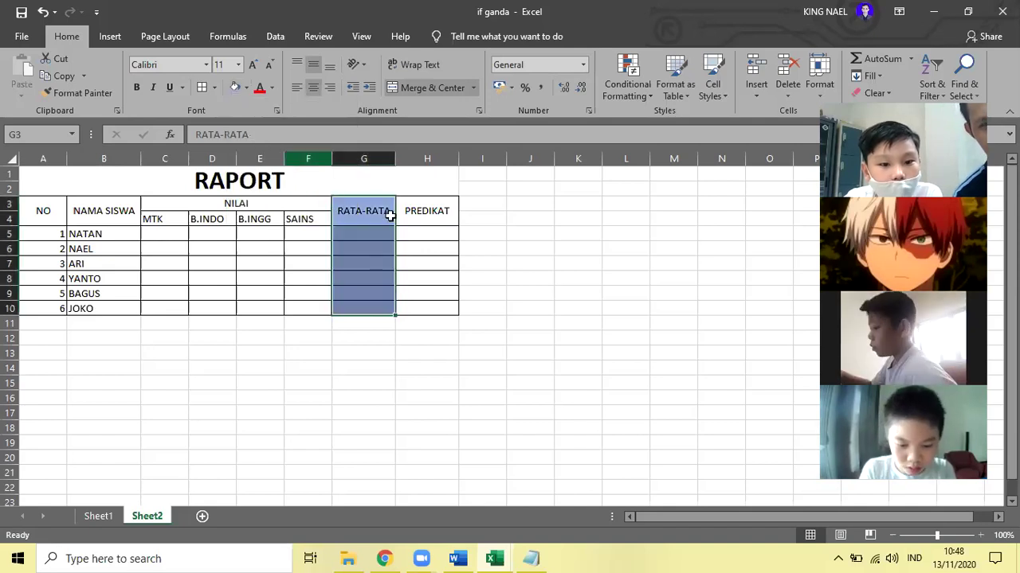
{"action": "left_click", "coordinate": [510, 240]}
- Shade the whole PREDIKAT column, from its header down to row 10, with a light gold theme fill colour
{"action": "left_click", "coordinate": [441, 209]}
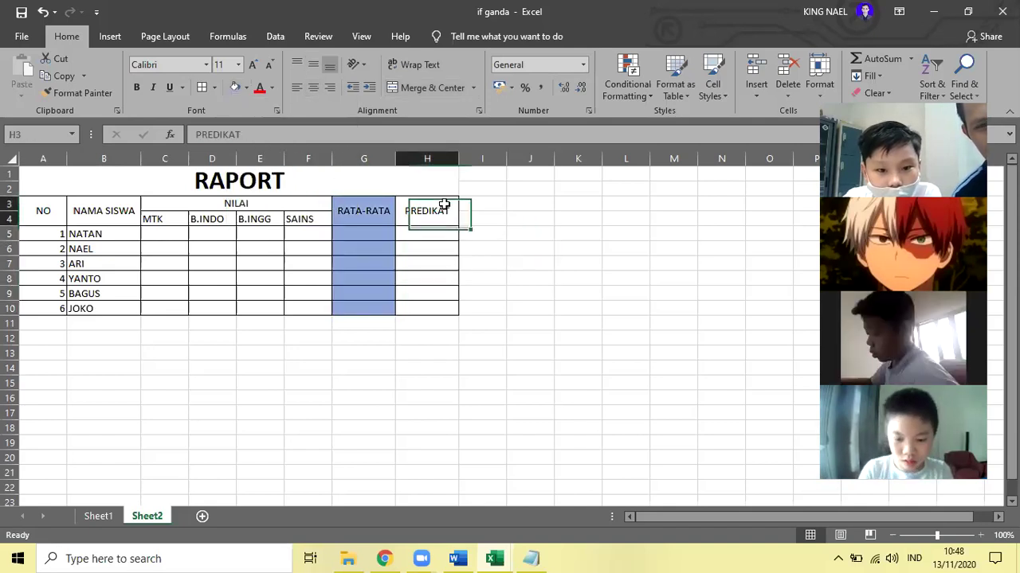
{"action": "left_click", "coordinate": [563, 234]}
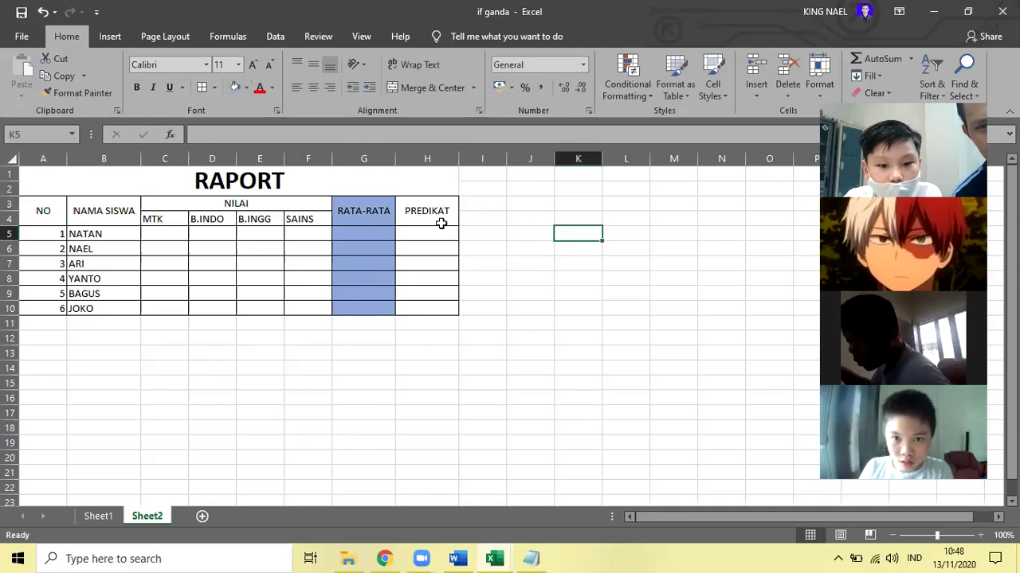
{"action": "left_click_drag", "start_coordinate": [434, 213], "coordinate": [432, 309]}
{"action": "left_click", "coordinate": [508, 259]}
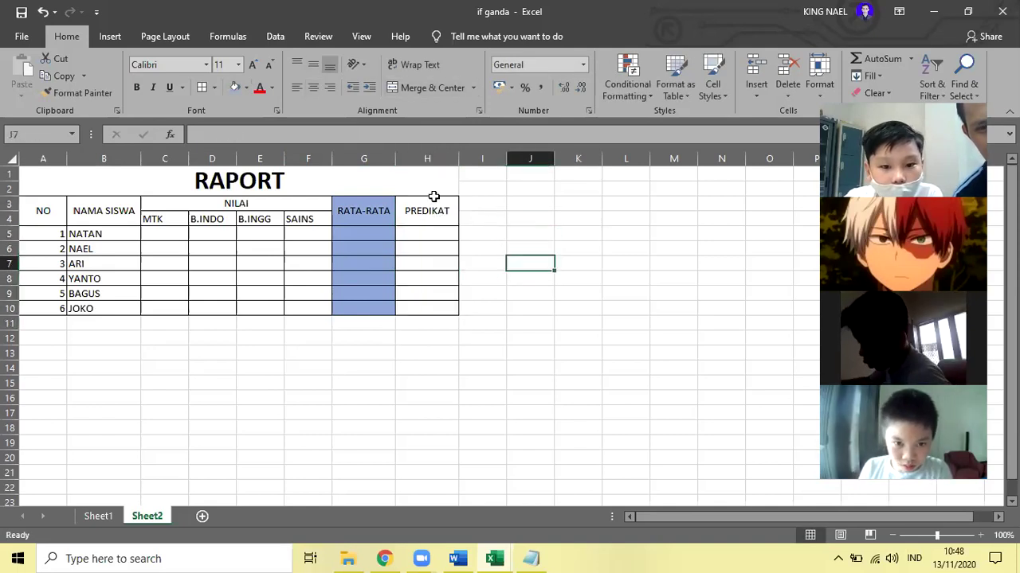
{"action": "left_click", "coordinate": [434, 201]}
{"action": "double_click", "coordinate": [430, 208]}
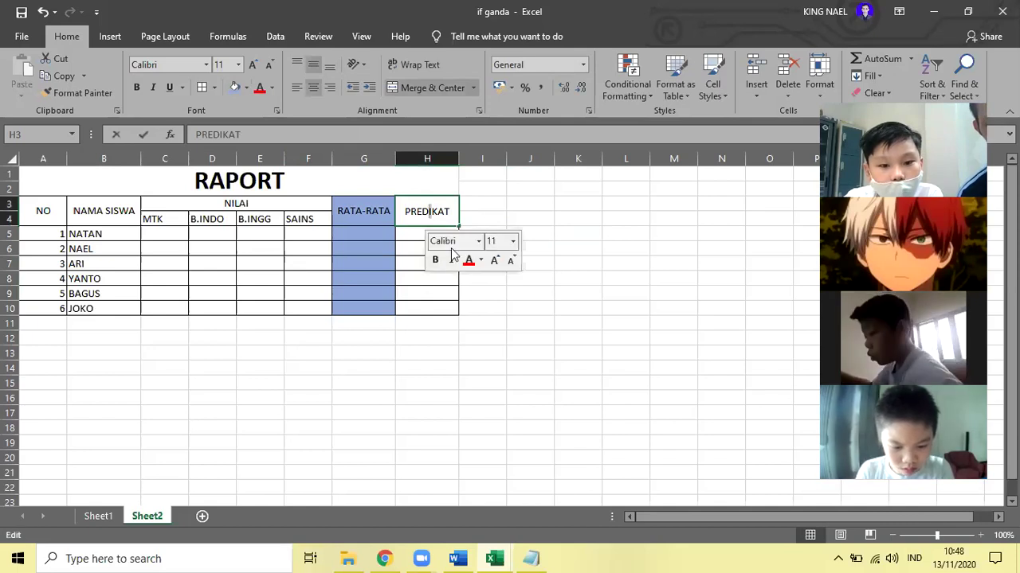
{"action": "left_click", "coordinate": [511, 187]}
{"action": "left_click_drag", "start_coordinate": [450, 205], "coordinate": [434, 311]}
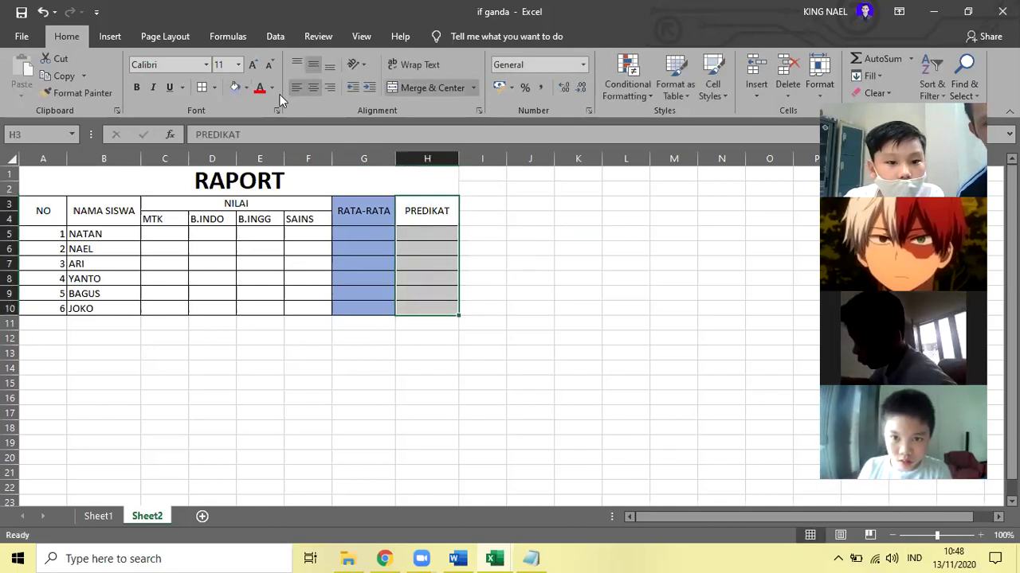
{"action": "left_click", "coordinate": [246, 89]}
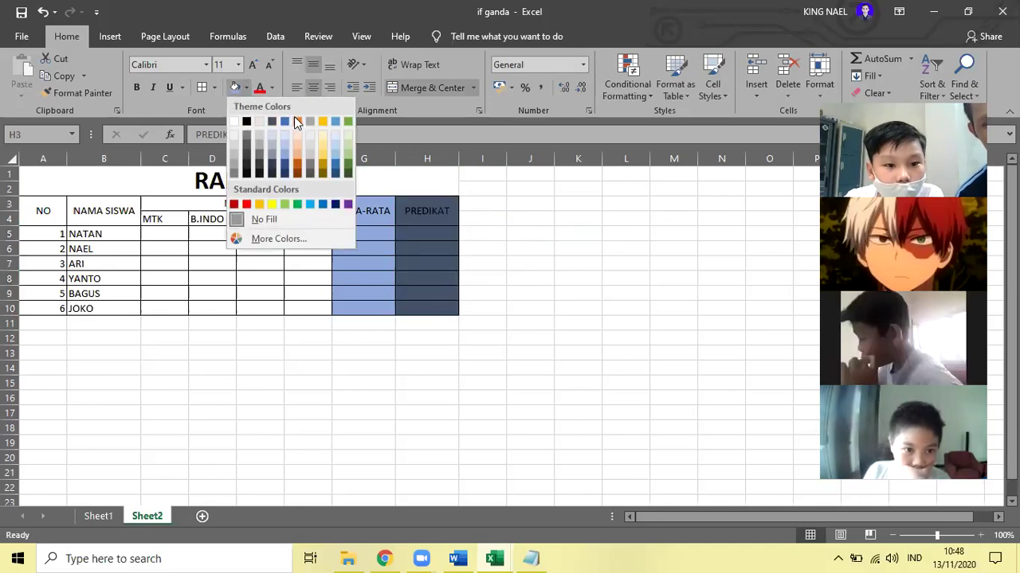
{"action": "left_click", "coordinate": [323, 158]}
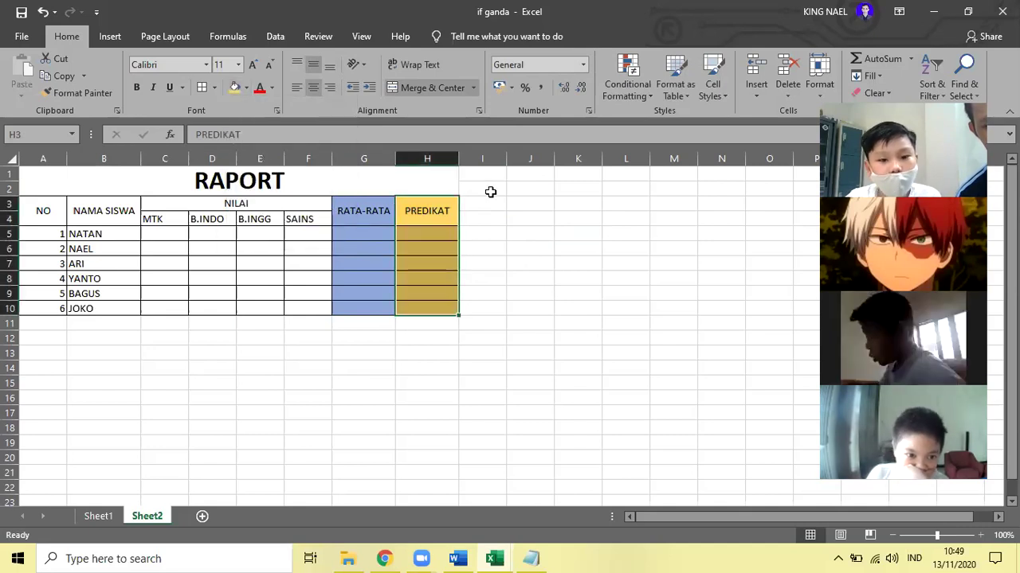
{"action": "left_click", "coordinate": [510, 245]}
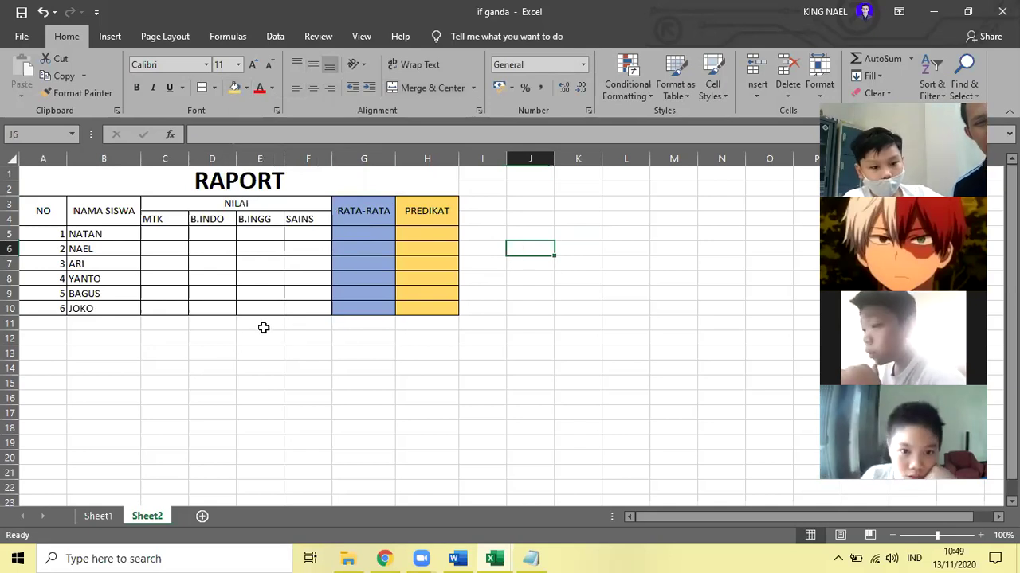
- Check the notes under the table on Sheet1 and enter the heading KETERANGAN in cell A13 of Sheet2
{"action": "left_click", "coordinate": [89, 516]}
{"action": "left_click", "coordinate": [143, 516]}
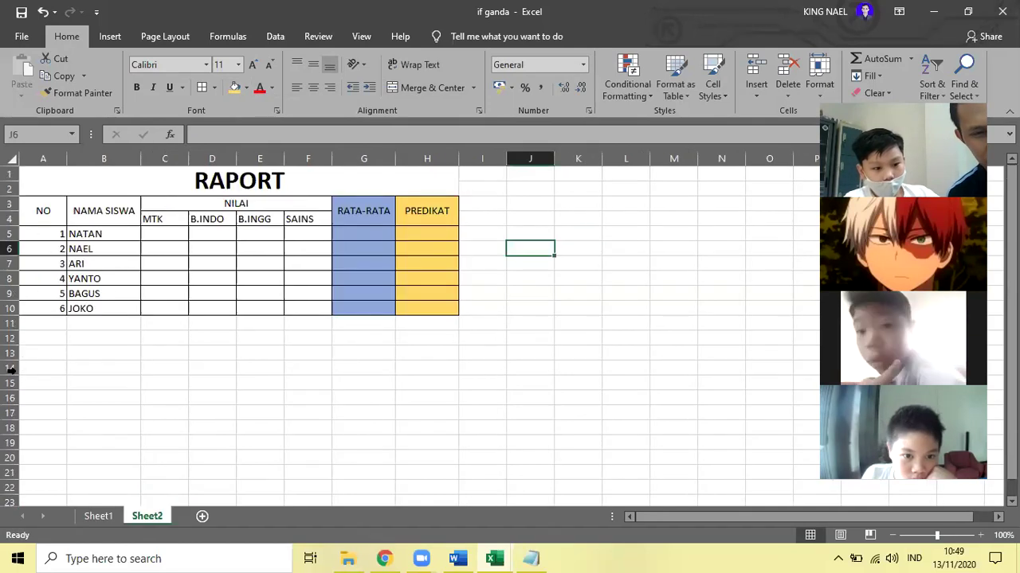
{"action": "left_click", "coordinate": [45, 357]}
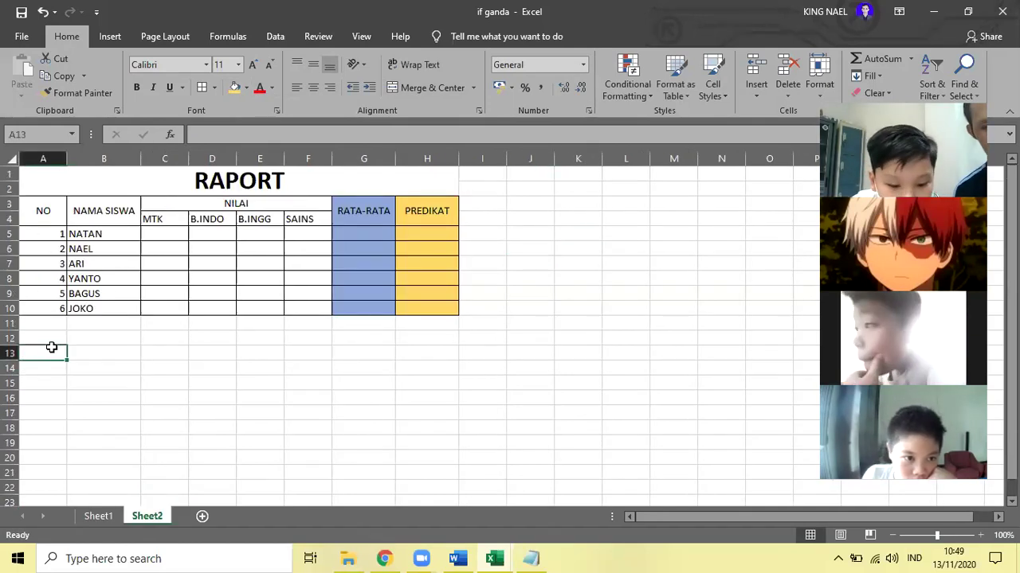
{"action": "type", "text": "KETERANGAN"}
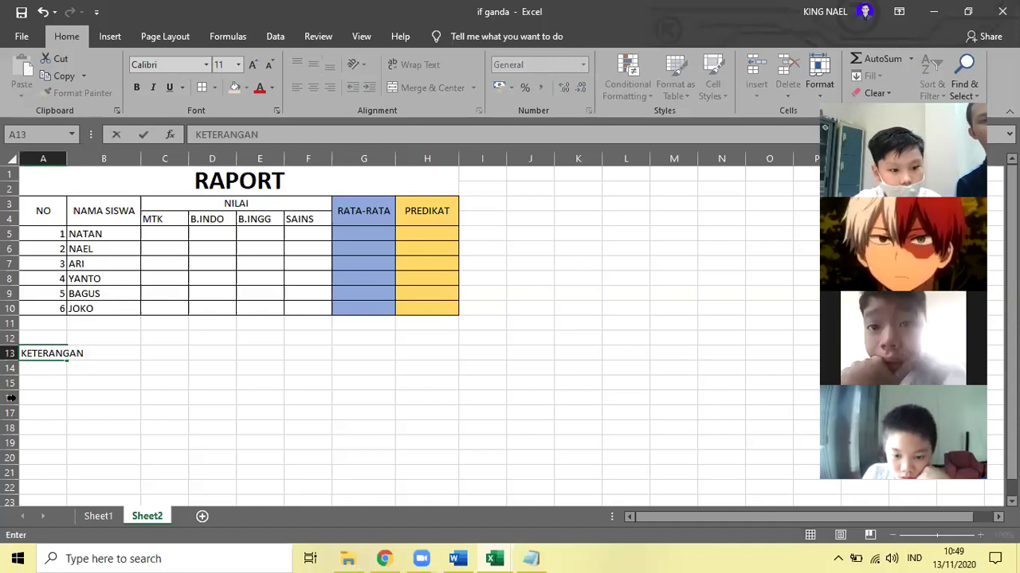
- Merge and centre cells A13:H13 on Sheet2 so the KETERANGAN heading spans the table's full width
{"action": "left_click", "coordinate": [94, 517]}
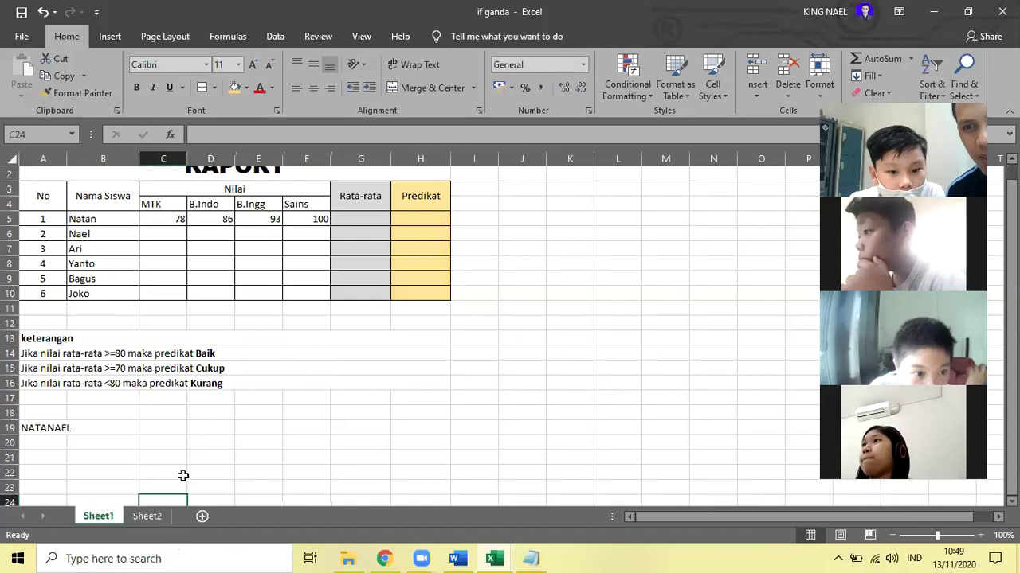
{"action": "left_click", "coordinate": [148, 516]}
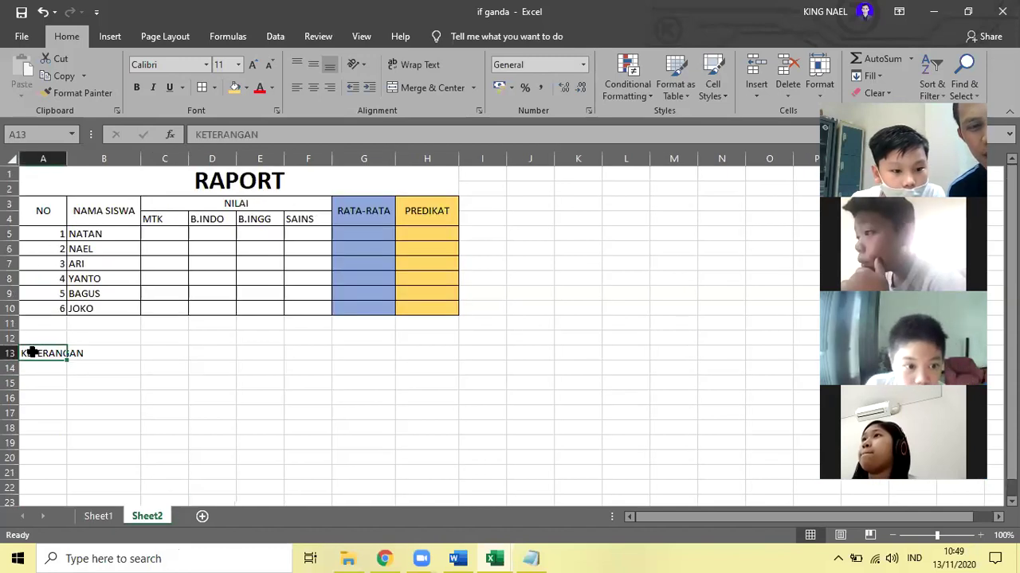
{"action": "left_click_drag", "start_coordinate": [36, 359], "coordinate": [439, 357]}
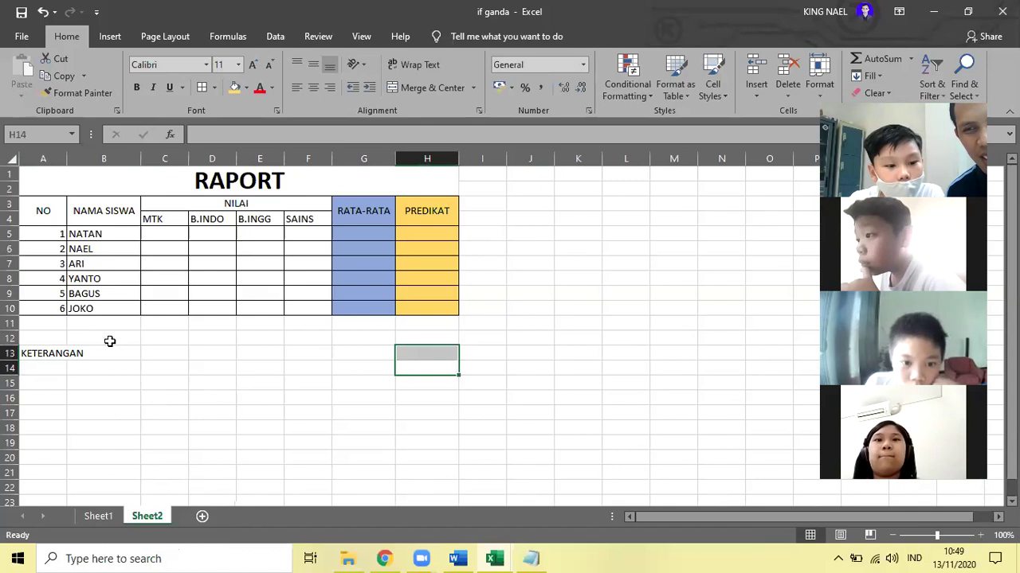
{"action": "left_click_drag", "start_coordinate": [39, 353], "coordinate": [415, 357]}
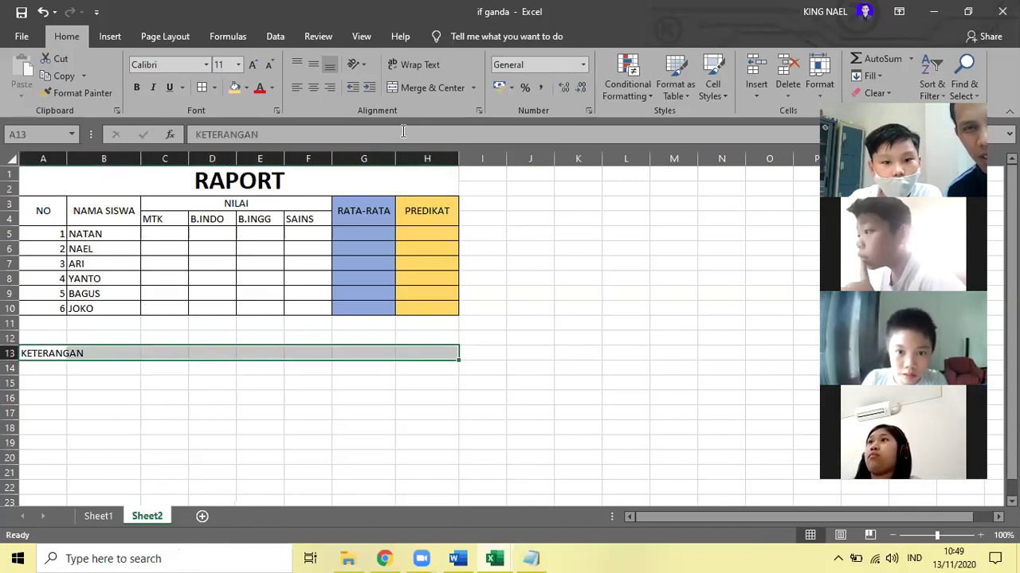
{"action": "left_click", "coordinate": [417, 84]}
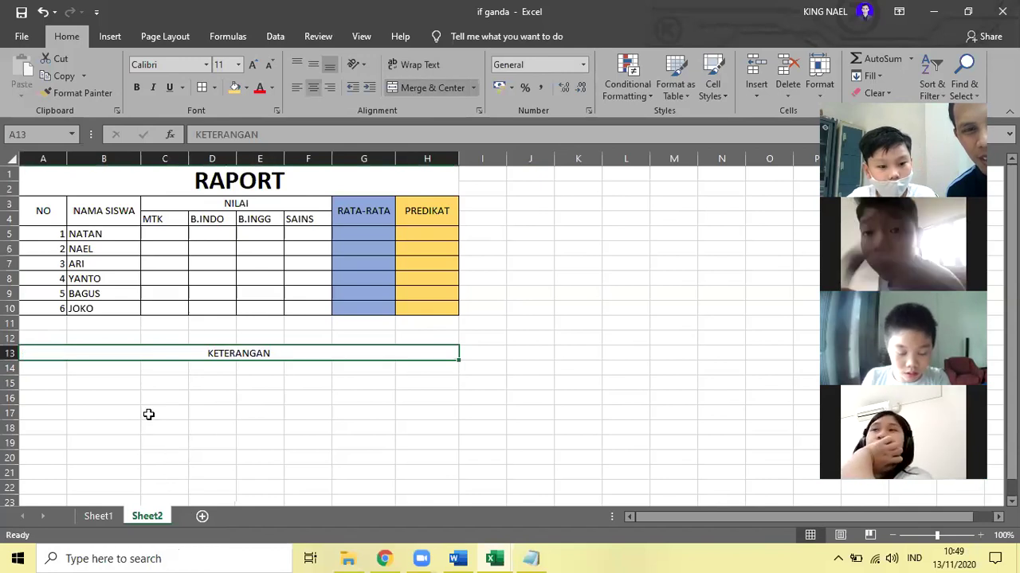
- Left-align the KETERANGAN heading in the merged row 13 of Sheet2
{"action": "left_click", "coordinate": [294, 89]}
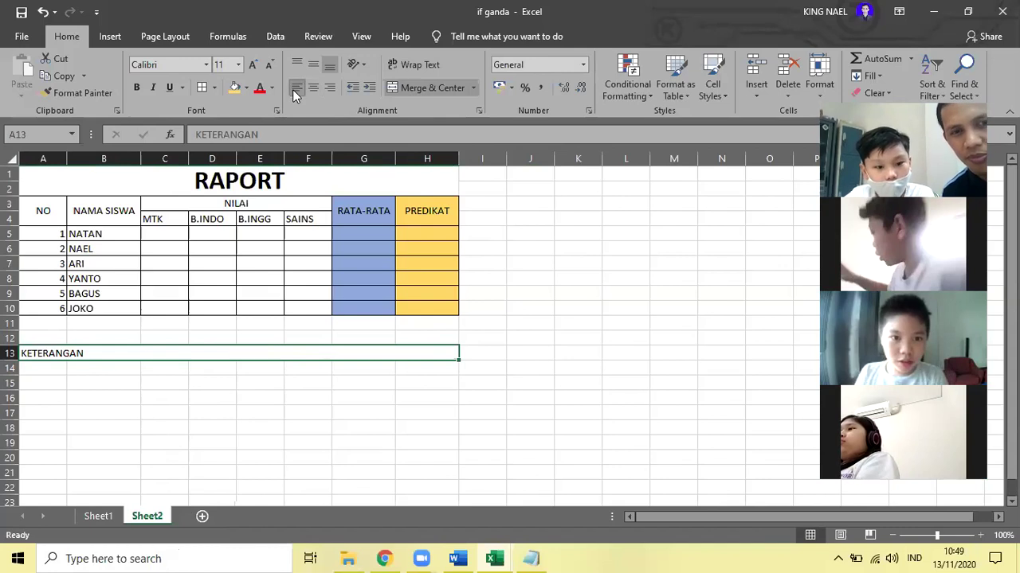
{"action": "left_click", "coordinate": [46, 369]}
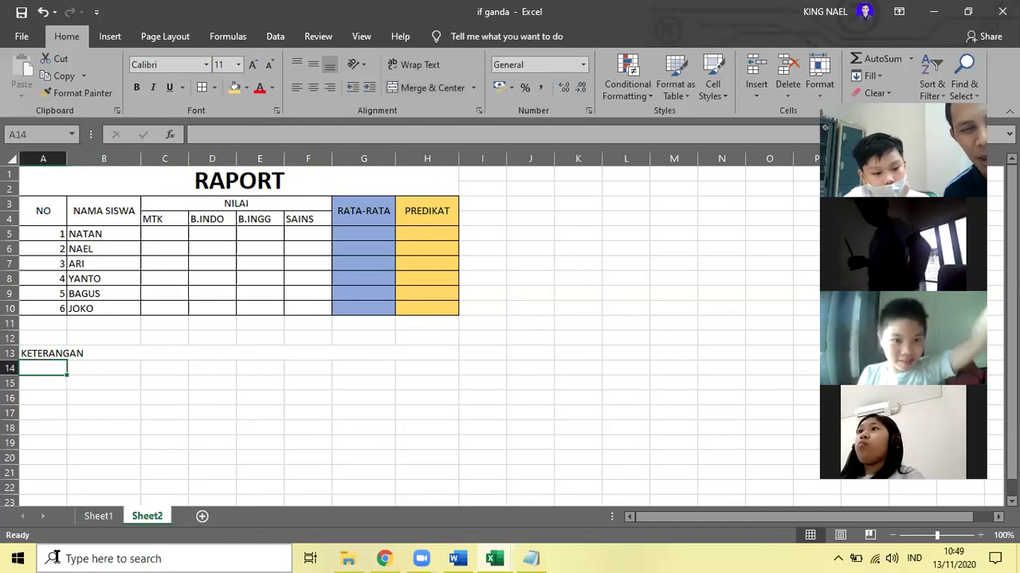
- Compare the notes under keterangan on Sheet1 with the rows available below the KETERANGAN heading on Sheet2
{"action": "left_click", "coordinate": [100, 517]}
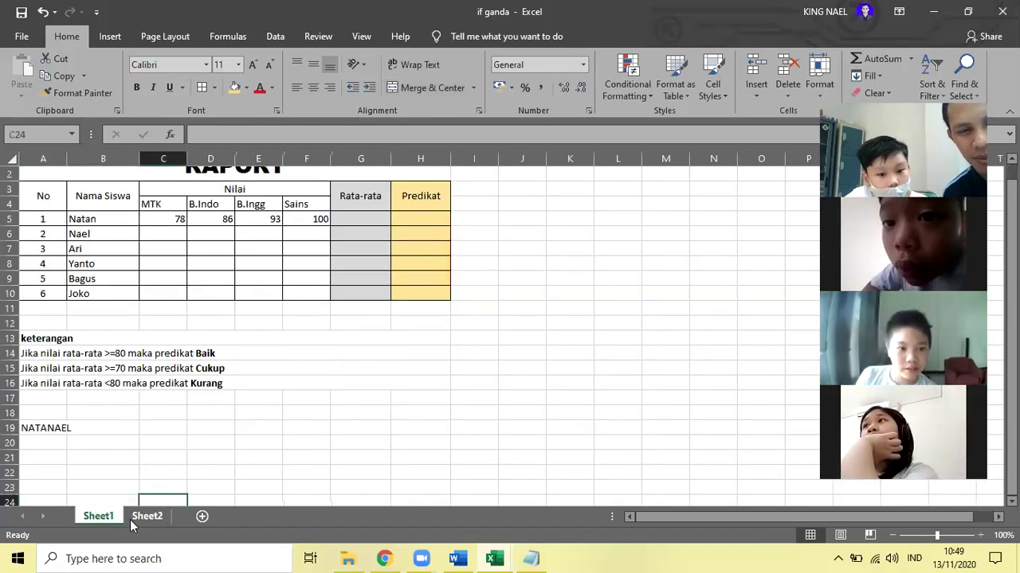
{"action": "left_click", "coordinate": [134, 518]}
{"action": "mouse_move", "coordinate": [39, 371]}
{"action": "left_mouse_down"}
{"action": "mouse_move", "coordinate": [358, 391]}
{"action": "mouse_move", "coordinate": [423, 407]}
{"action": "left_mouse_up"}
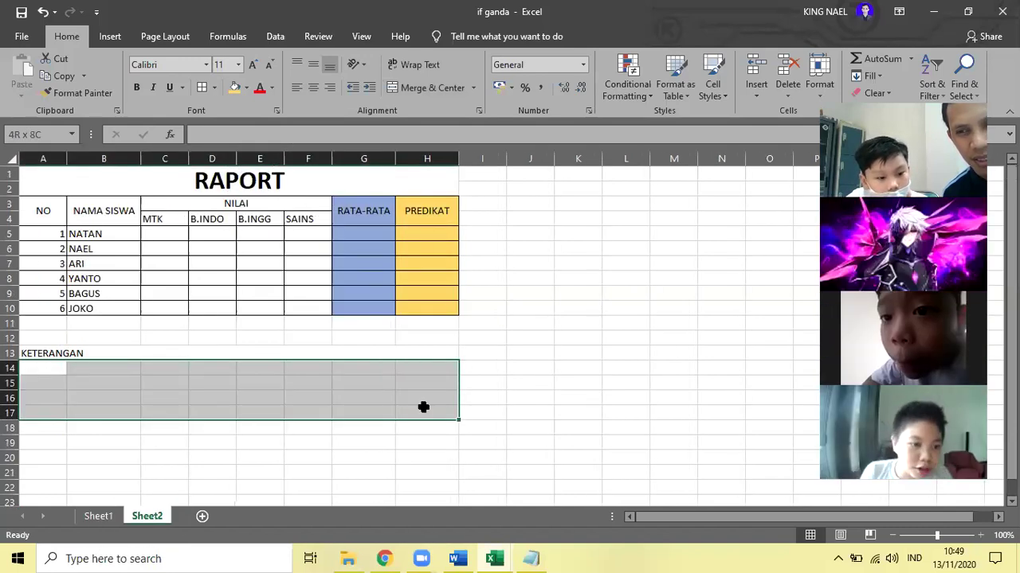
{"action": "left_click", "coordinate": [108, 517]}
{"action": "left_click", "coordinate": [146, 519]}
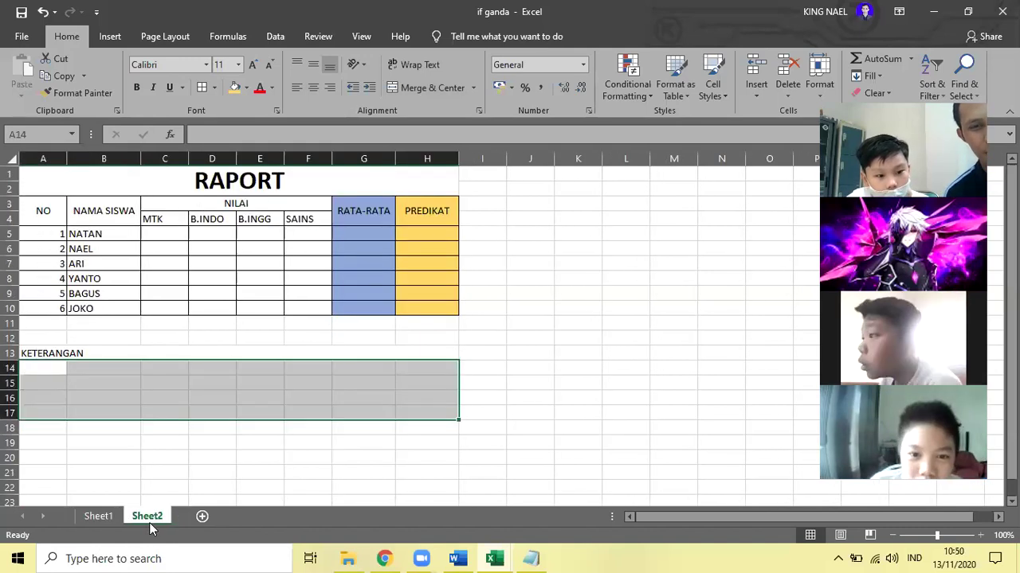
{"action": "left_click", "coordinate": [93, 519]}
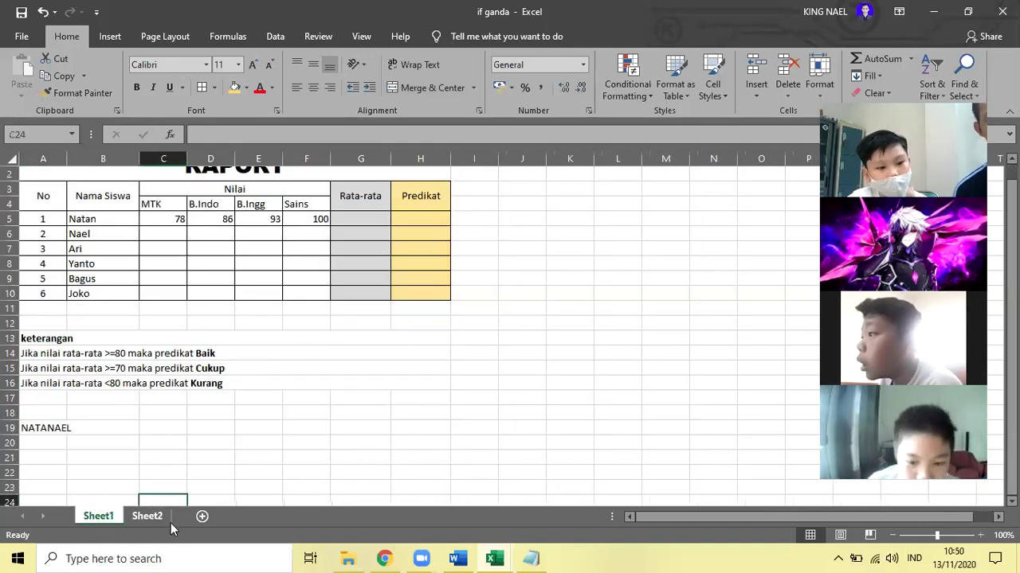
{"action": "left_click", "coordinate": [148, 518]}
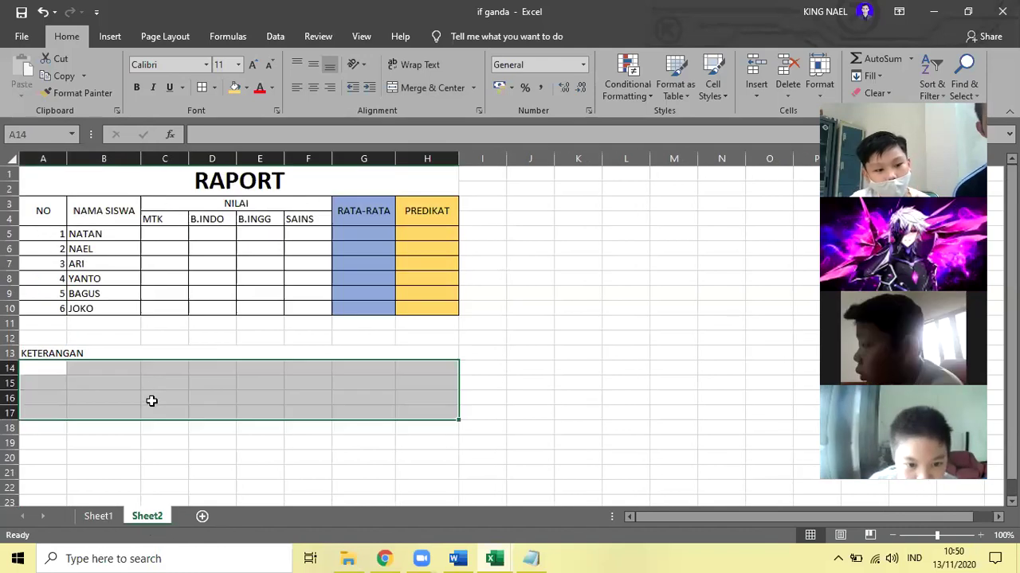
{"action": "left_click", "coordinate": [42, 372]}
{"action": "left_click_drag", "start_coordinate": [54, 386], "coordinate": [435, 398]}
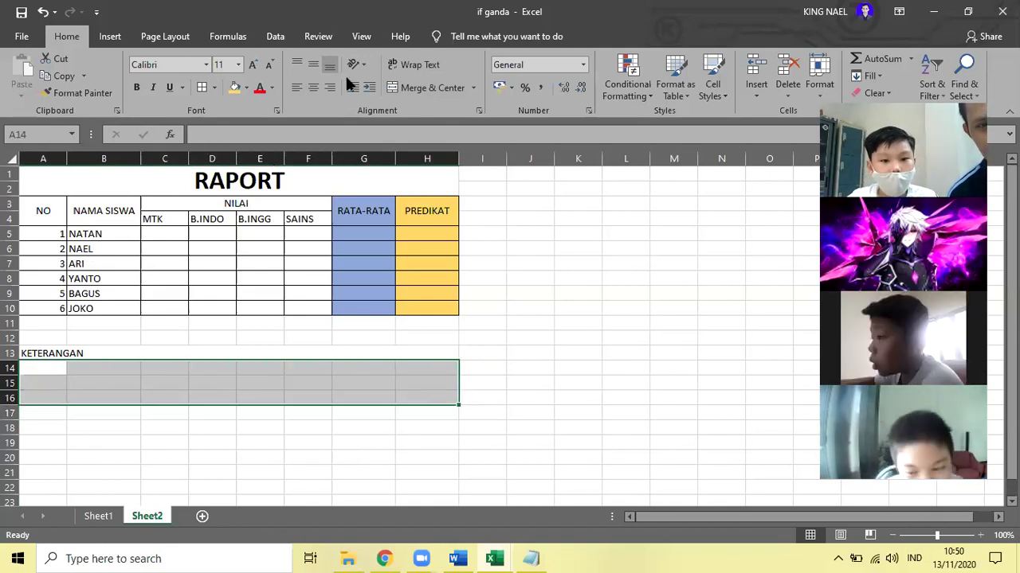
- Merge and centre A14:H14, A15:H15 and A16:H16 on Sheet2 as three separate full-width rows for the notes
{"action": "left_click", "coordinate": [145, 436]}
{"action": "left_click_drag", "start_coordinate": [45, 369], "coordinate": [429, 371]}
{"action": "left_click", "coordinate": [432, 85]}
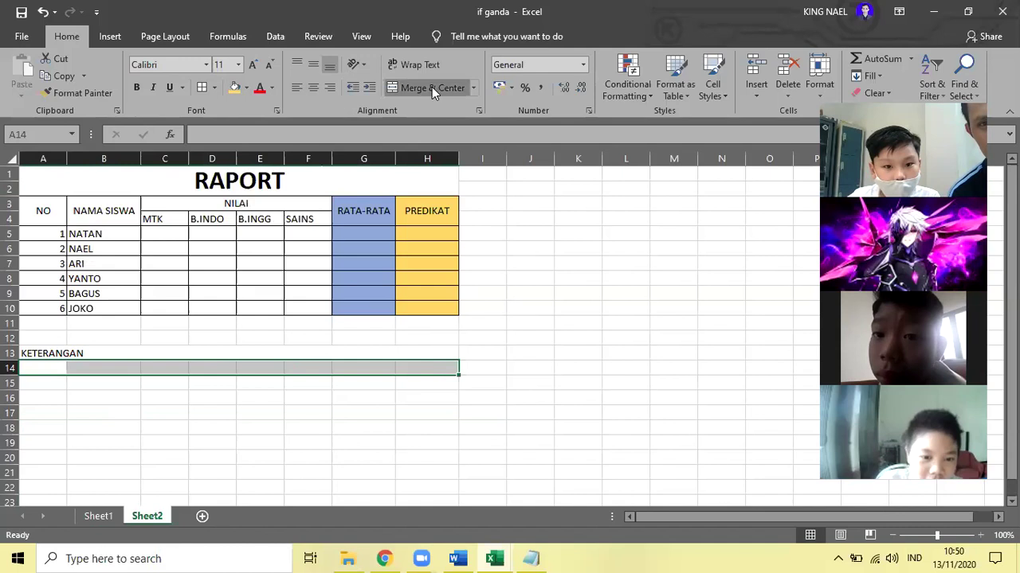
{"action": "left_click_drag", "start_coordinate": [32, 385], "coordinate": [448, 385]}
{"action": "left_click", "coordinate": [436, 84]}
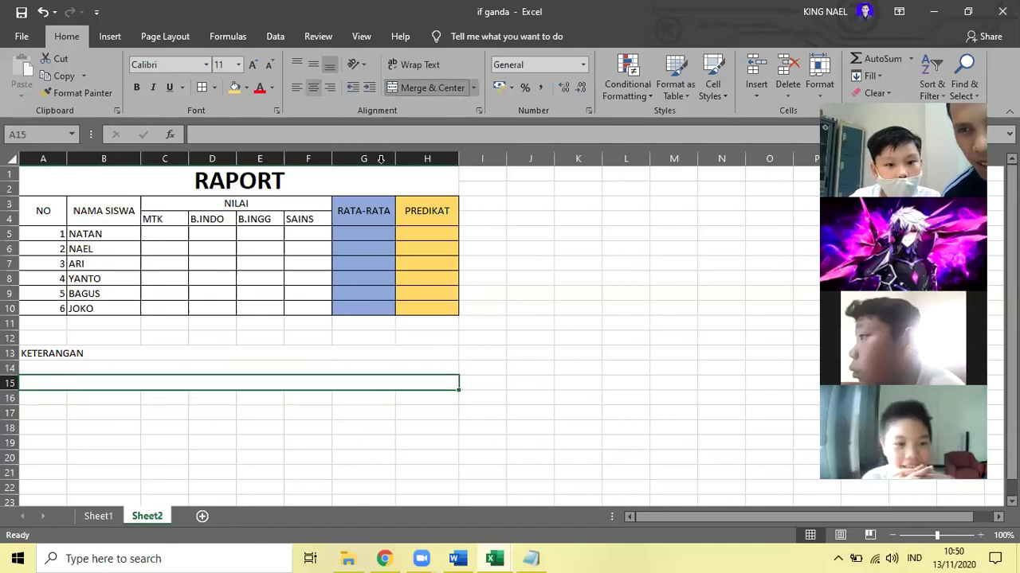
{"action": "left_click_drag", "start_coordinate": [47, 400], "coordinate": [435, 400]}
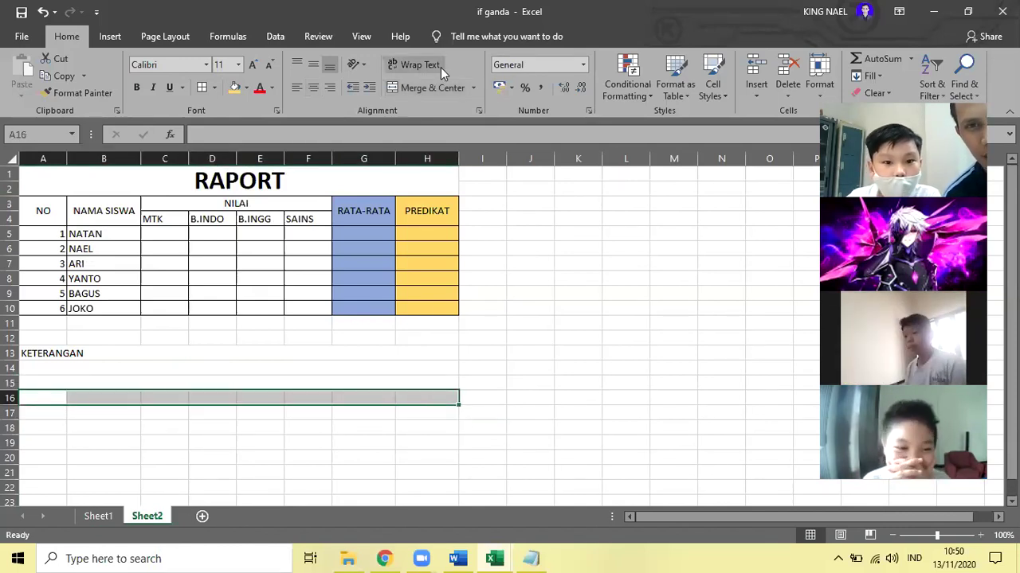
{"action": "left_click", "coordinate": [424, 86]}
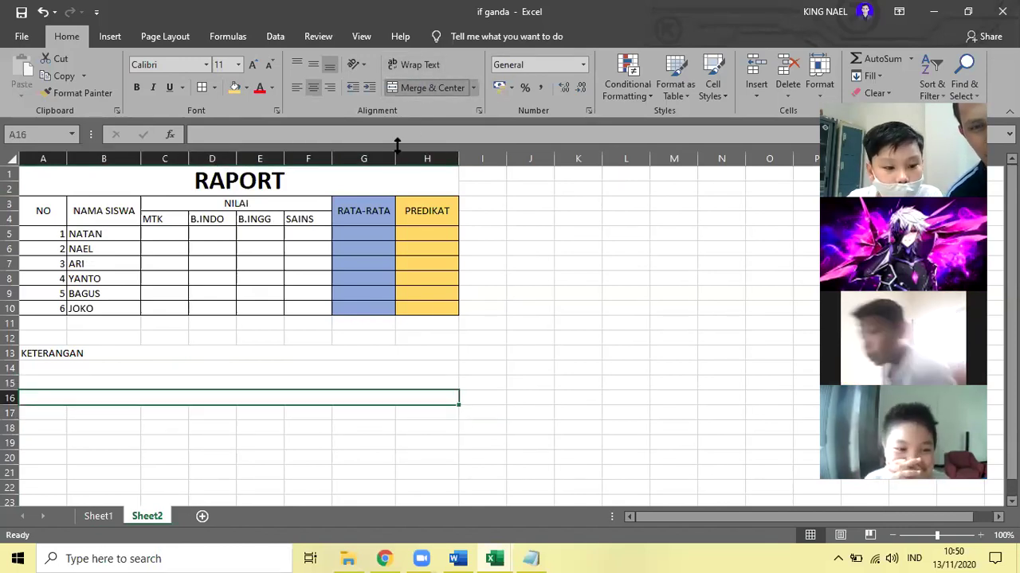
{"action": "left_click", "coordinate": [68, 446]}
{"action": "left_click_drag", "start_coordinate": [442, 368], "coordinate": [41, 368]}
{"action": "key", "text": "F4"}
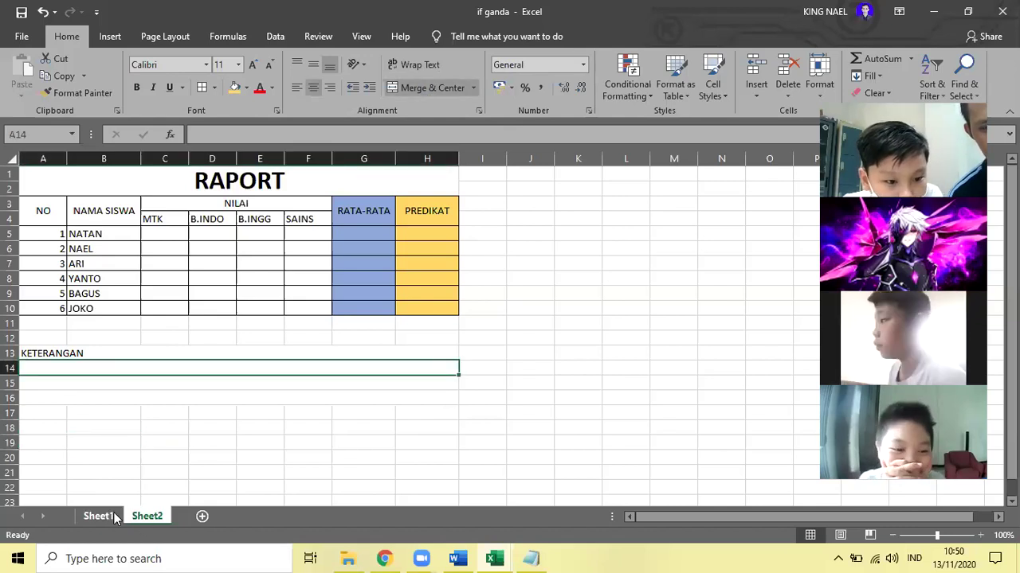
- Enter "jika nilai rata-rata" in the merged cell A14 on Sheet2, checking the note's wording on Sheet1
{"action": "left_click", "coordinate": [99, 517]}
{"action": "left_click", "coordinate": [145, 517]}
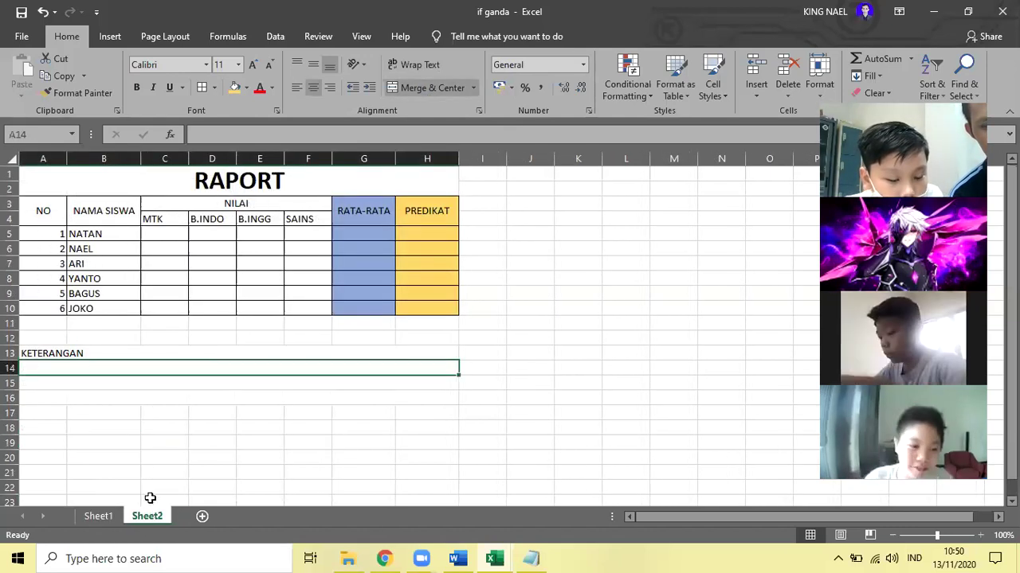
{"action": "type", "text": "jika nila"}
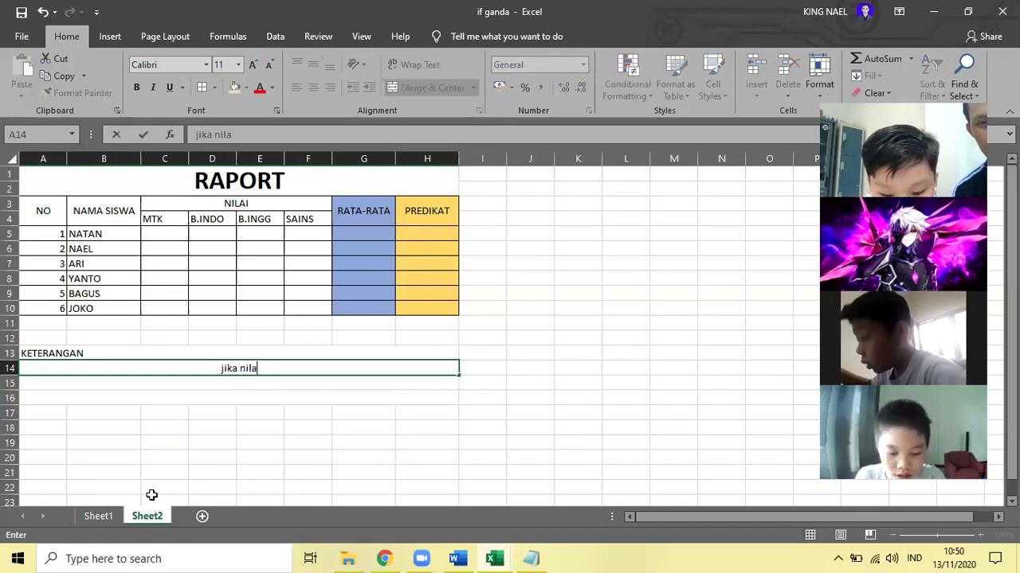
{"action": "type", "text": "i rata-rata"}
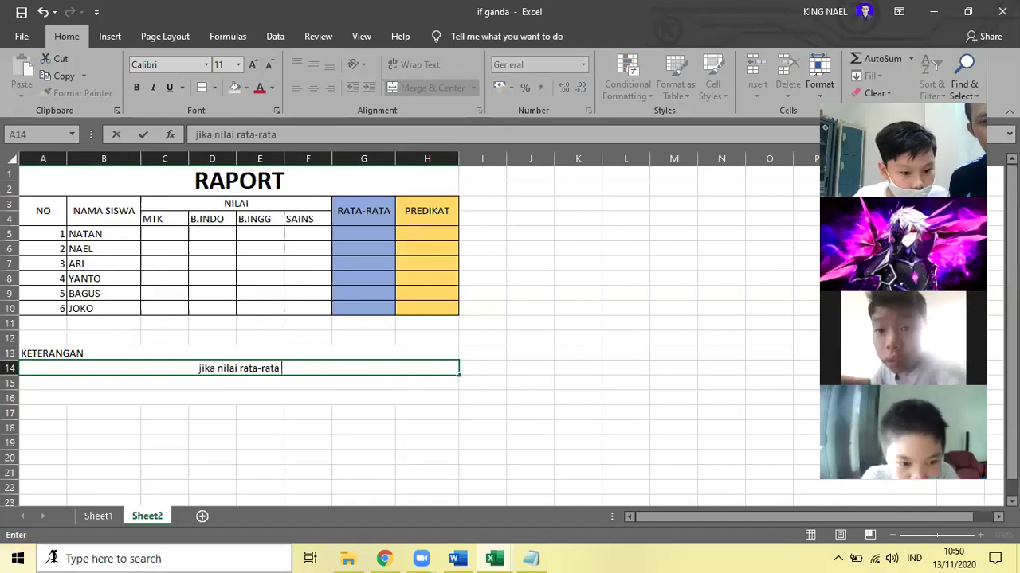
{"action": "left_click", "coordinate": [112, 516]}
{"action": "left_click", "coordinate": [146, 516]}
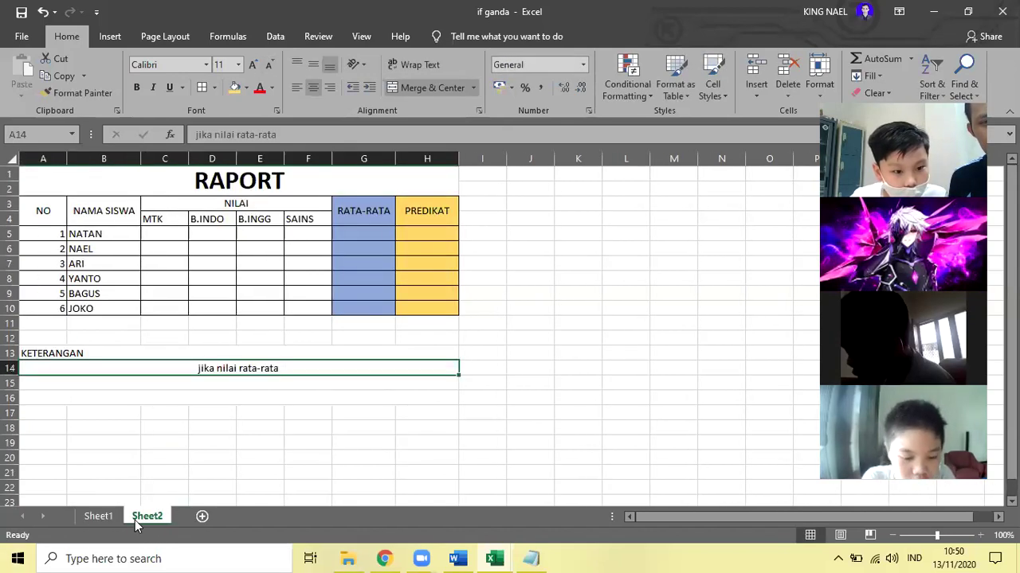
{"action": "left_click", "coordinate": [107, 518]}
{"action": "left_click", "coordinate": [145, 521]}
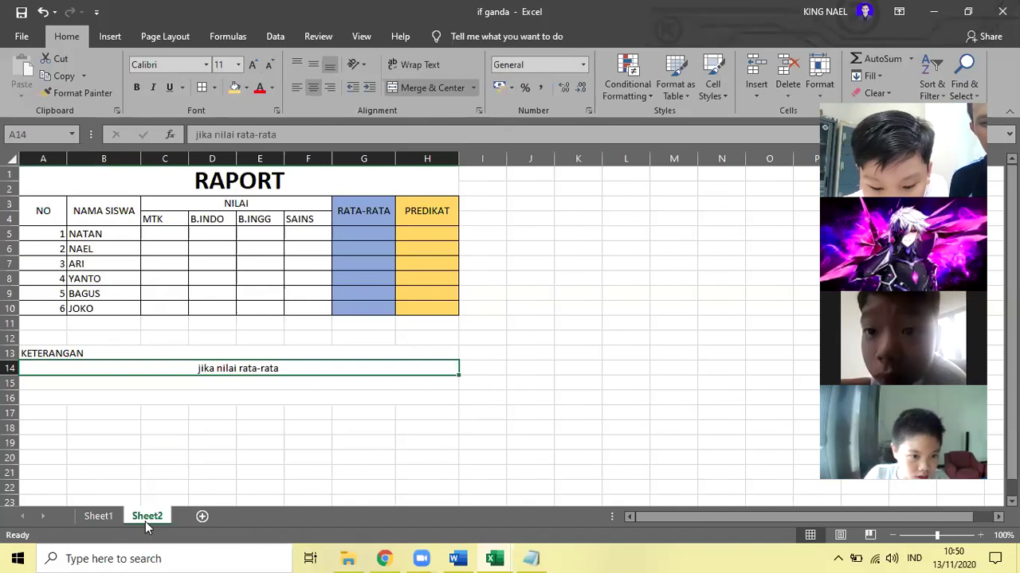
{"action": "type", "text": ">"}
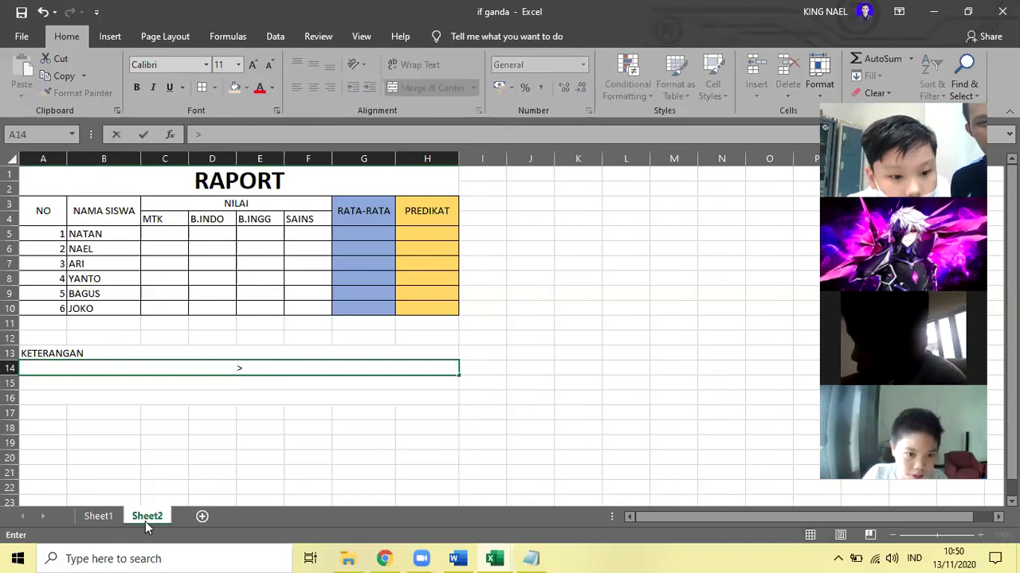
{"action": "left_click", "coordinate": [42, 16]}
{"action": "key", "text": "Tab"}
- Reopen the note in A14 for editing and append ">+" after "jika nilai rata-rata"
{"action": "left_click", "coordinate": [286, 371]}
{"action": "double_click", "coordinate": [285, 371]}
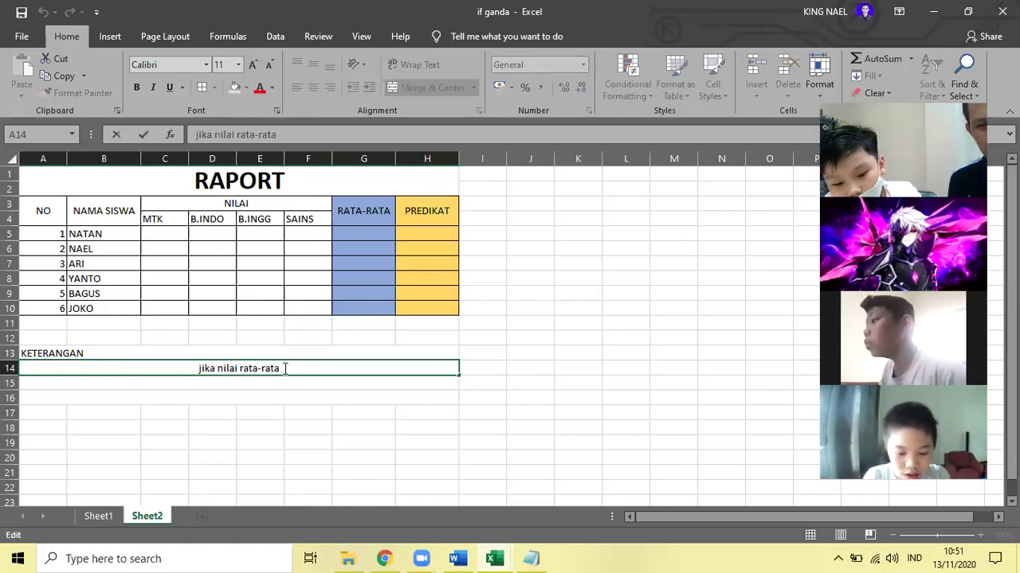
{"action": "type", "text": ">"}
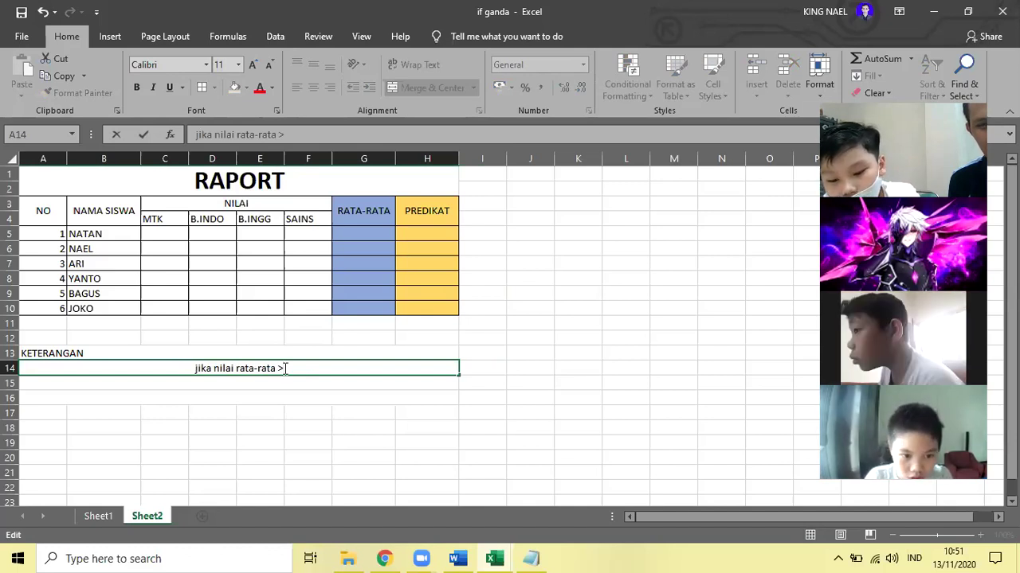
{"action": "type", "text": "="}
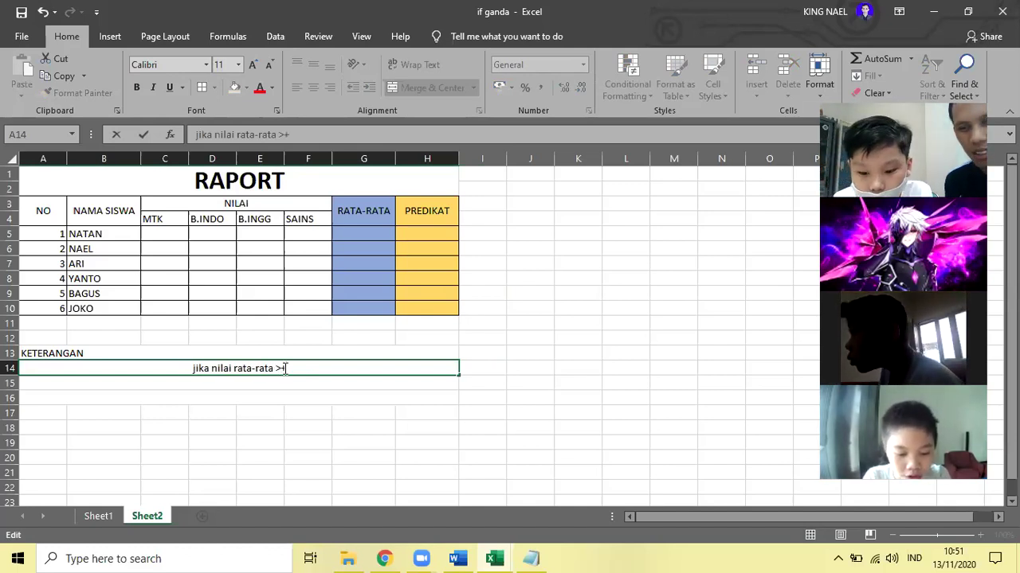
- Complete the condition in A14 as "jika nilai rata-rata >= 80" and compare it with the notes on Sheet1
{"action": "type", "text": "="}
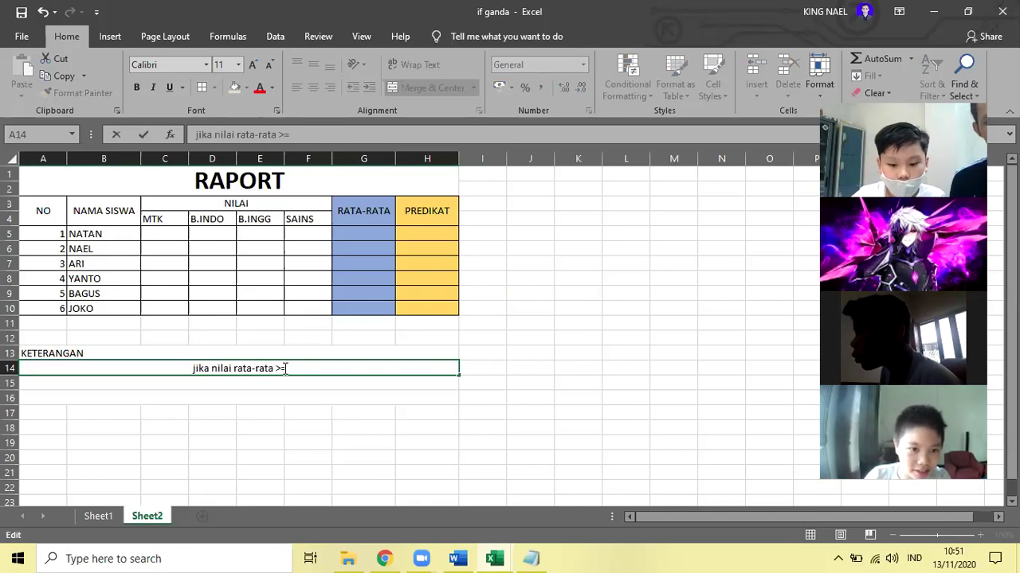
{"action": "type", "text": " 80"}
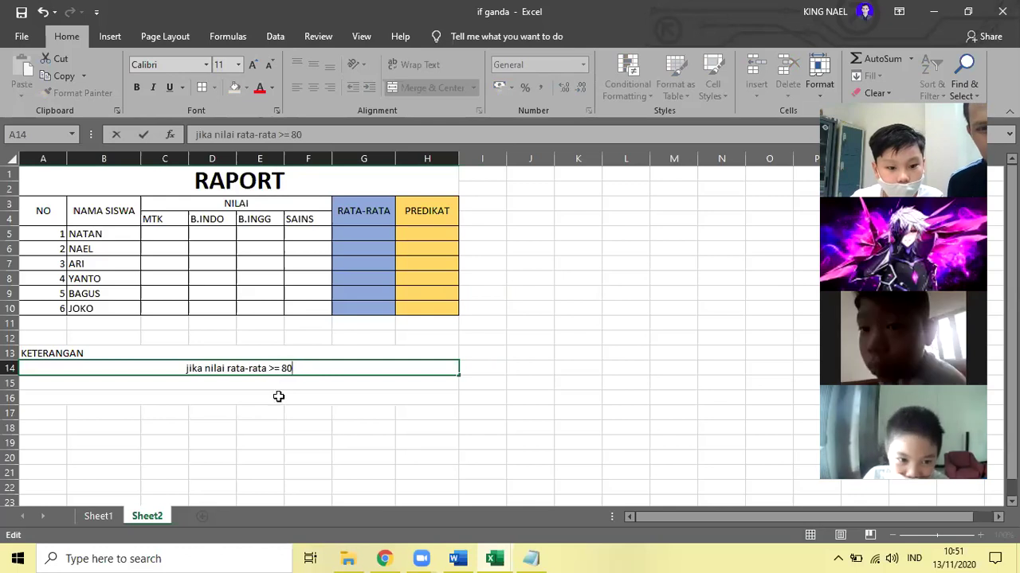
{"action": "left_click", "coordinate": [94, 517]}
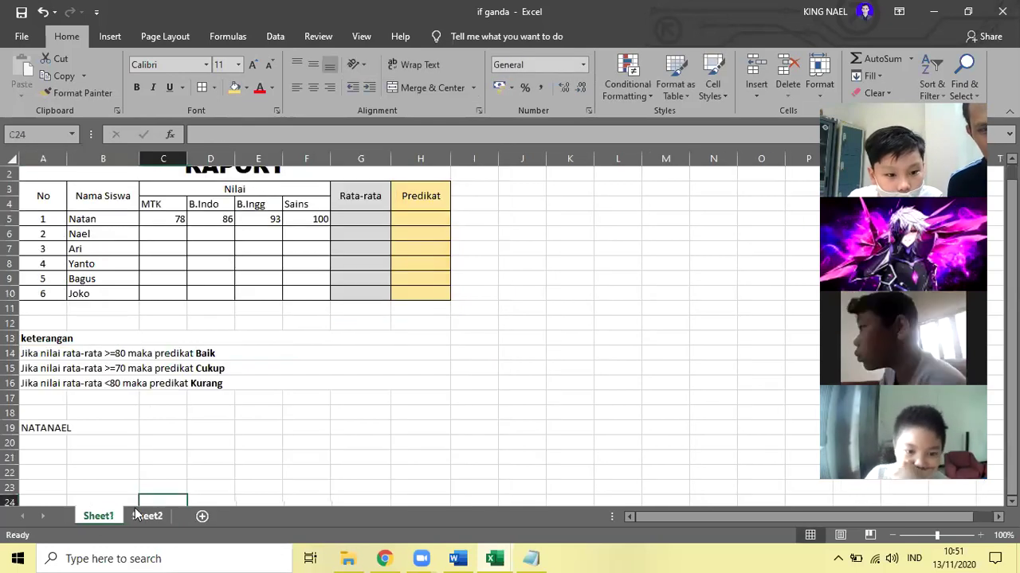
{"action": "left_click", "coordinate": [140, 516]}
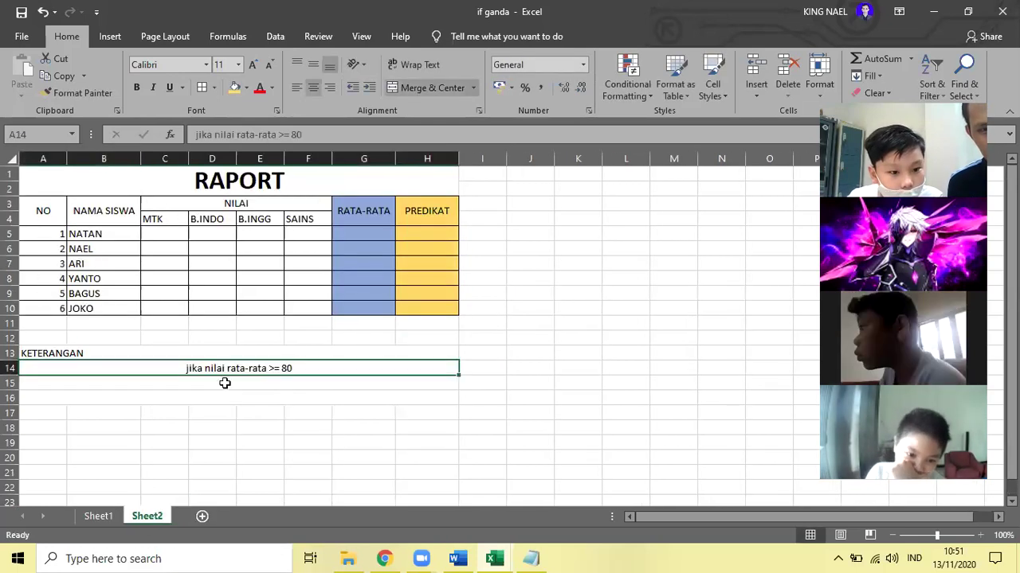
- Remove the space before 80 in A14 and extend the note to "jika nilai rata-rata >=80 maka predikat"
{"action": "double_click", "coordinate": [298, 368]}
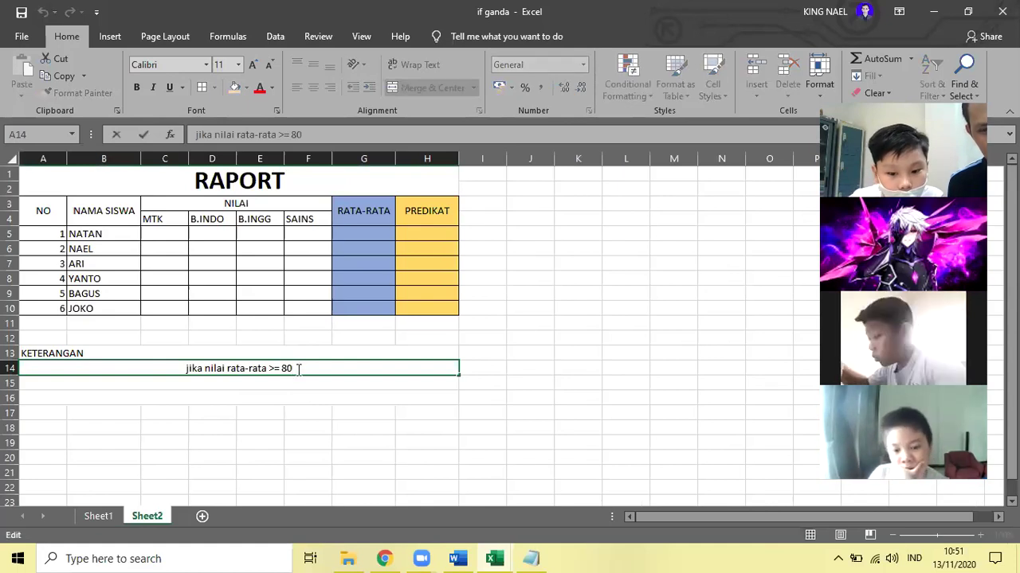
{"action": "key", "text": "BackSpace"}
{"action": "key", "text": "BackSpace"}
{"action": "key", "text": "BackSpace"}
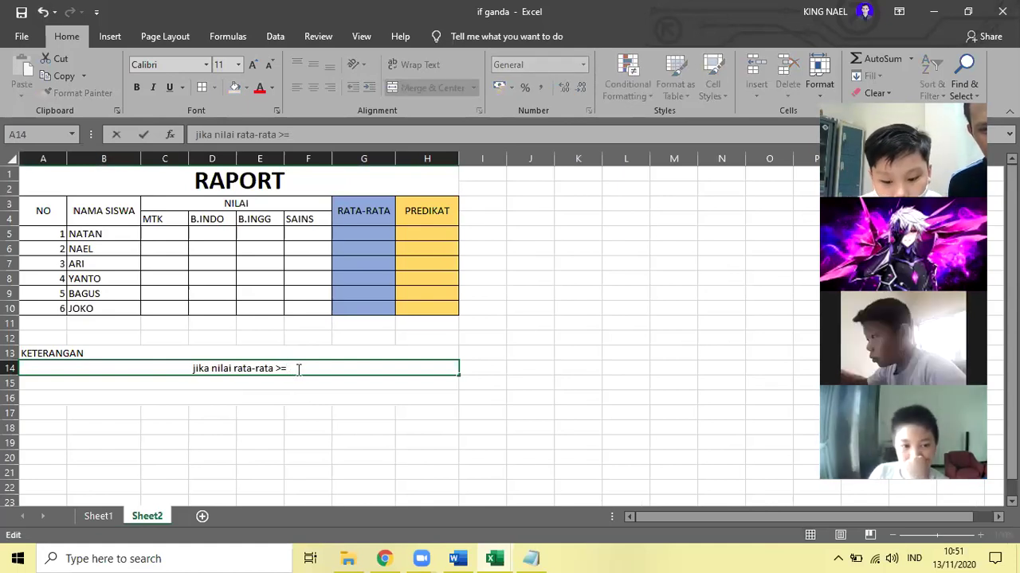
{"action": "type", "text": "80 "}
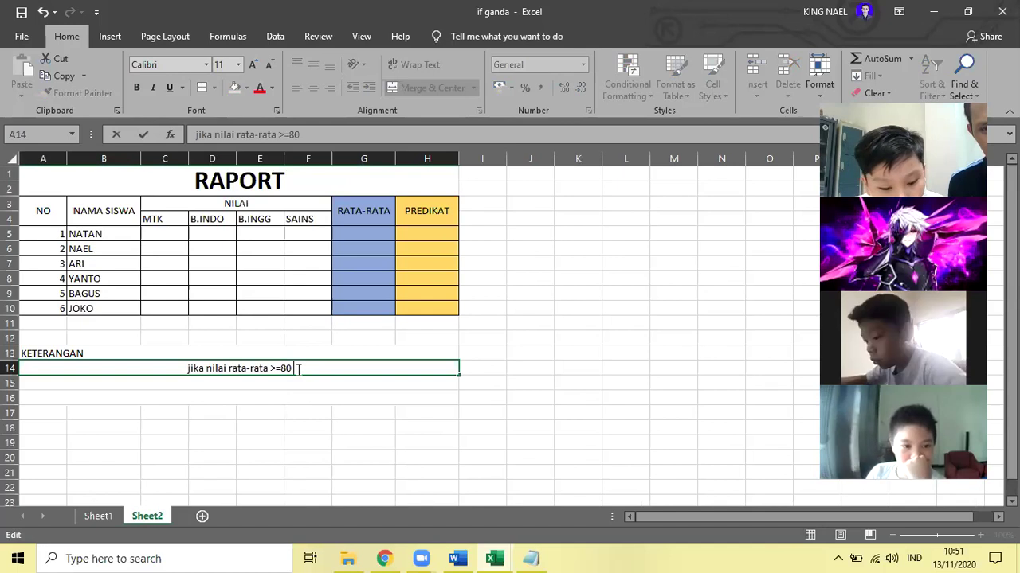
{"action": "type", "text": "maka pr"}
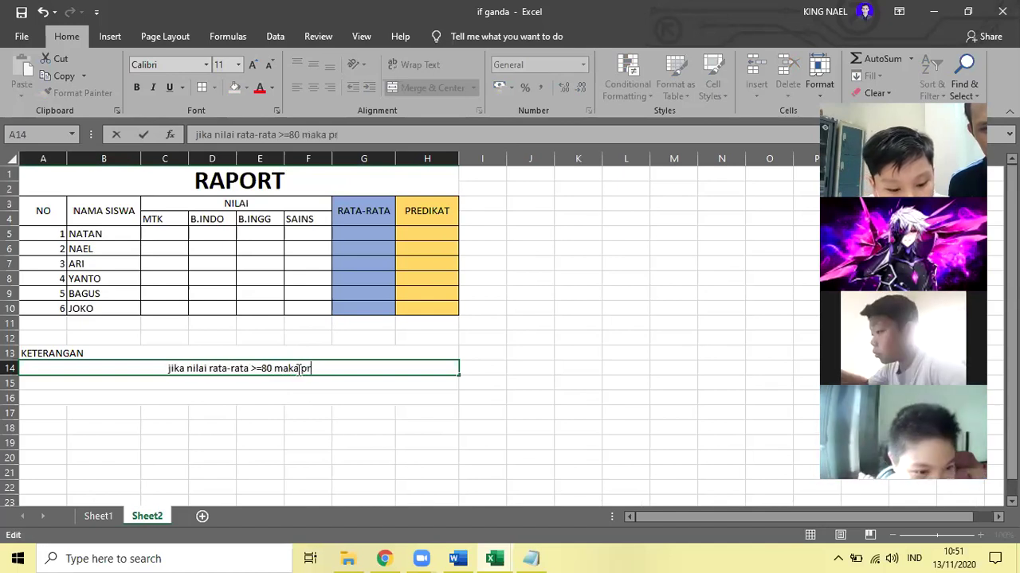
{"action": "type", "text": "edikat"}
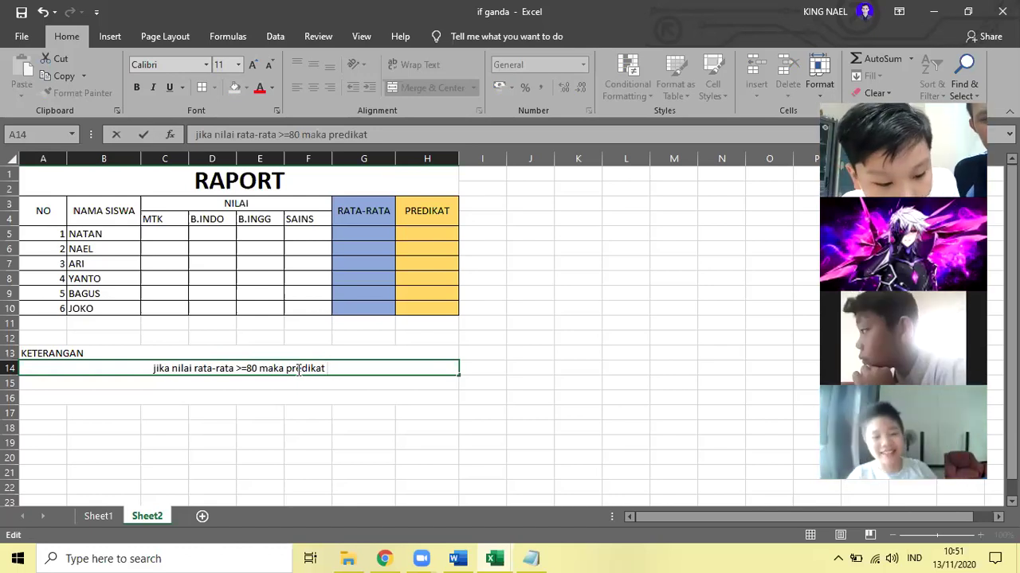
- Check the reference notes on Sheet1 and finish the A14 note on Sheet2 with the word "baik"
{"action": "left_click", "coordinate": [85, 520]}
{"action": "left_click", "coordinate": [160, 520]}
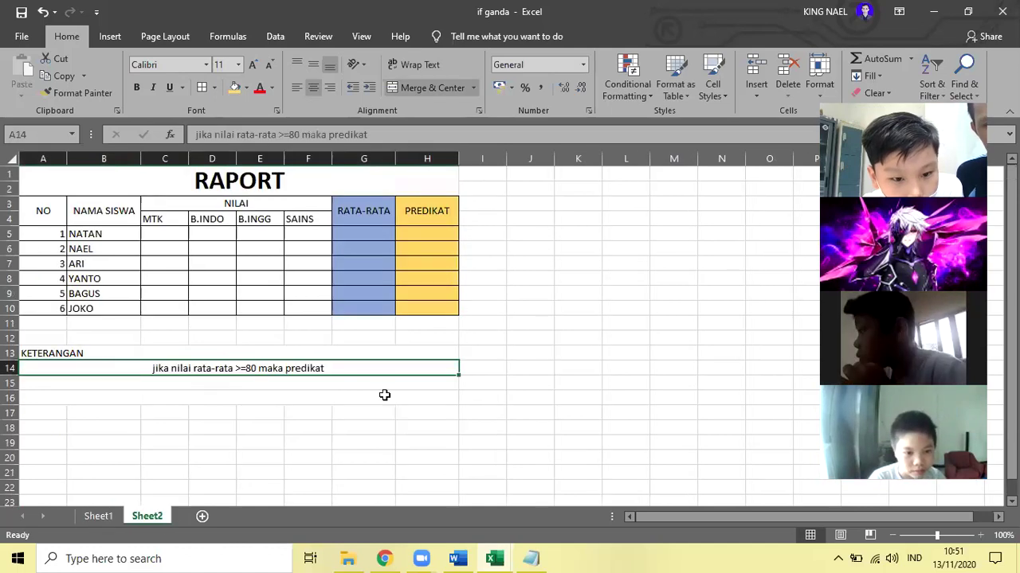
{"action": "double_click", "coordinate": [341, 369]}
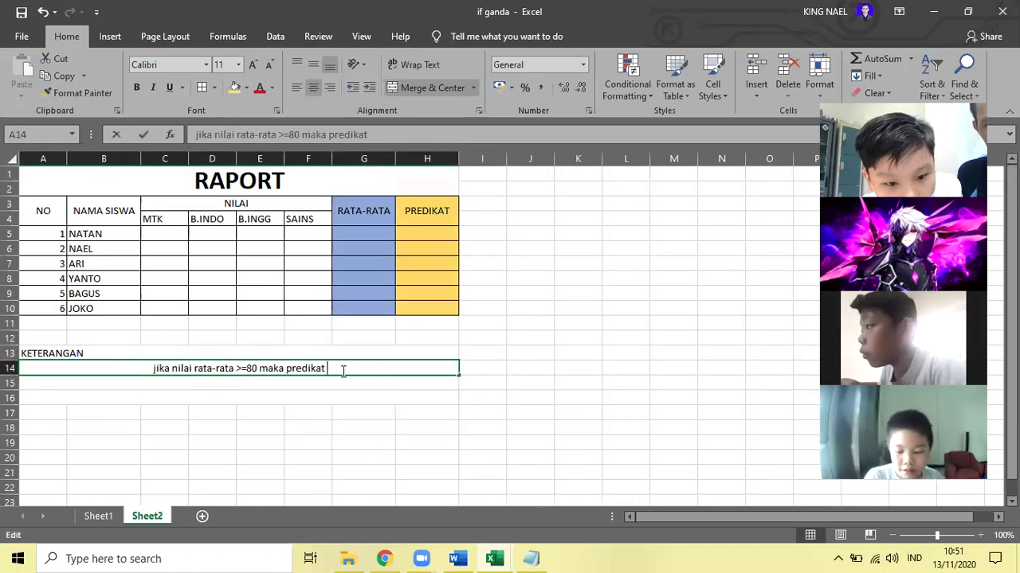
{"action": "type", "text": "ba"}
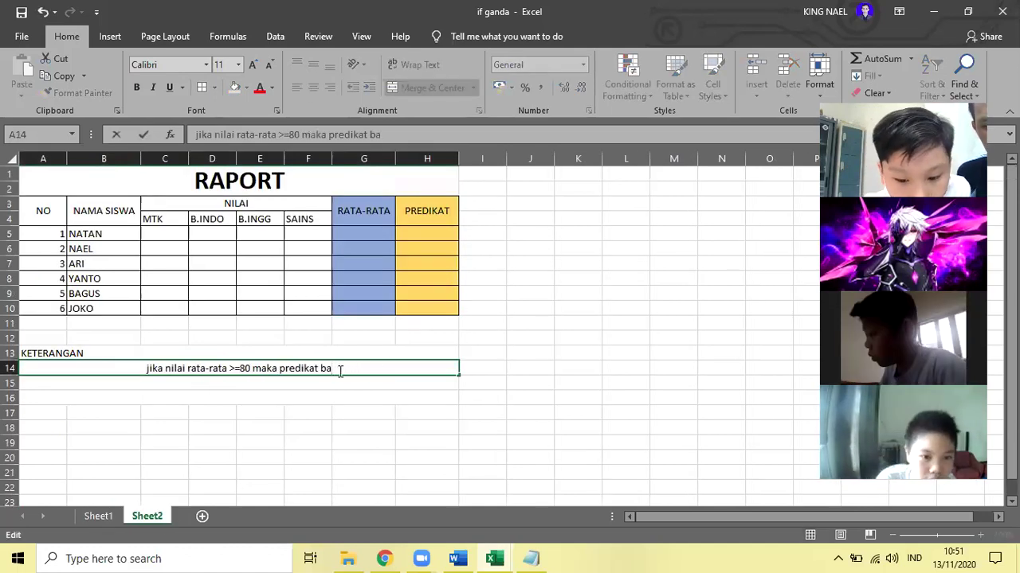
{"action": "type", "text": "ik"}
- Make only the word "baik" bold in the A14 note
{"action": "left_click_drag", "start_coordinate": [317, 368], "coordinate": [338, 368]}
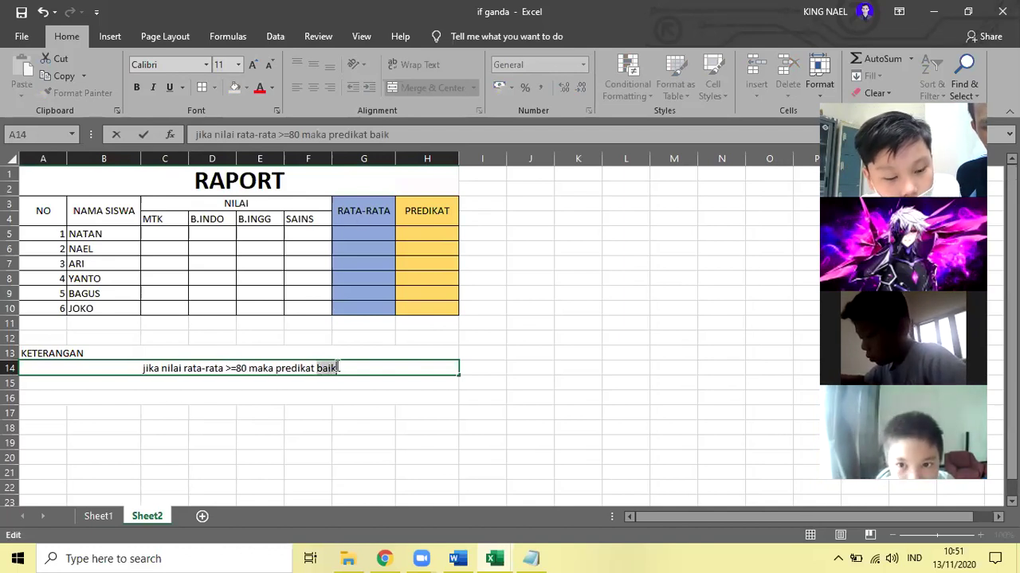
{"action": "left_click", "coordinate": [136, 87]}
{"action": "left_click", "coordinate": [532, 254]}
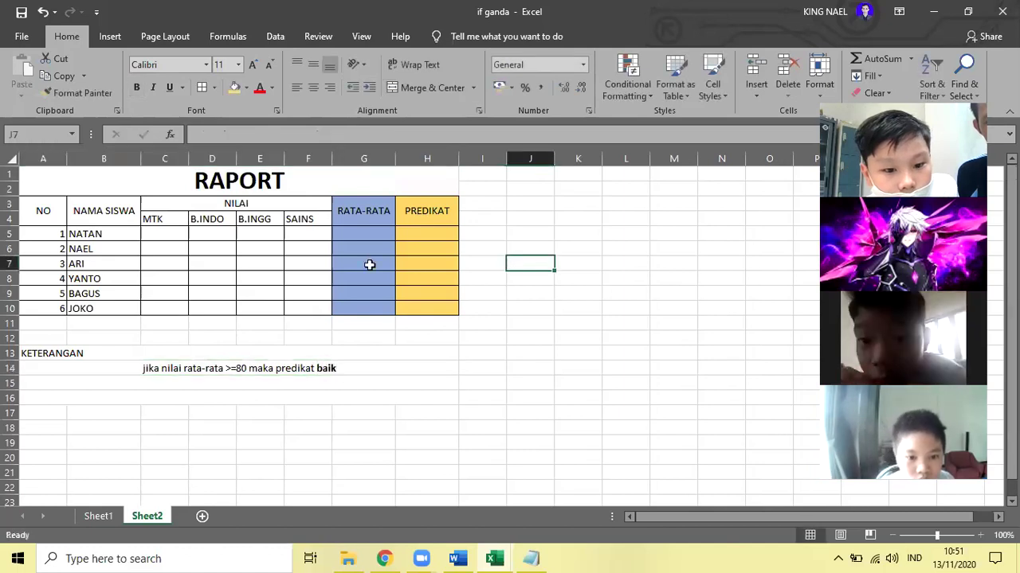
- Left-align the note in merged cell A14
{"action": "left_click", "coordinate": [262, 458]}
{"action": "left_click_drag", "start_coordinate": [87, 407], "coordinate": [86, 390]}
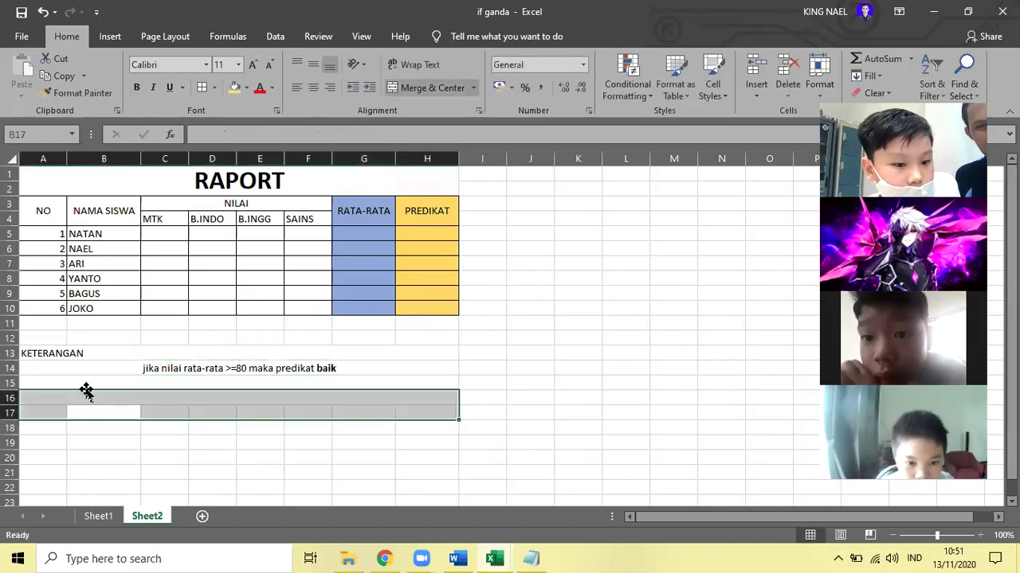
{"action": "left_click", "coordinate": [134, 366]}
{"action": "left_click", "coordinate": [300, 85]}
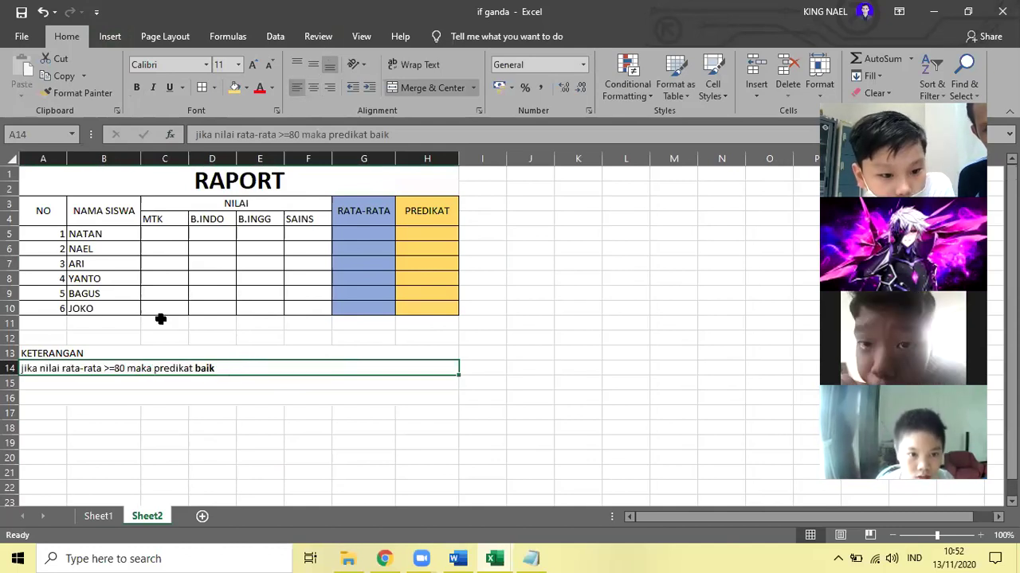
- Enter "jika nilai rata-rata >=80 maka predikat baik" in merged cell A15 and left-align it
{"action": "left_click", "coordinate": [50, 383]}
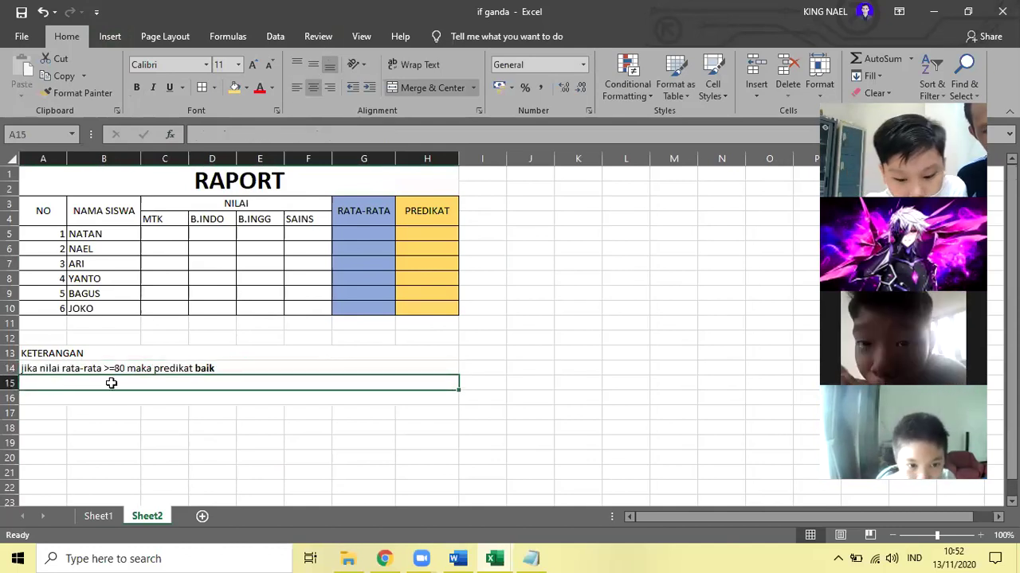
{"action": "type", "text": "jik"}
{"action": "mouse_move", "coordinate": [377, 558]}
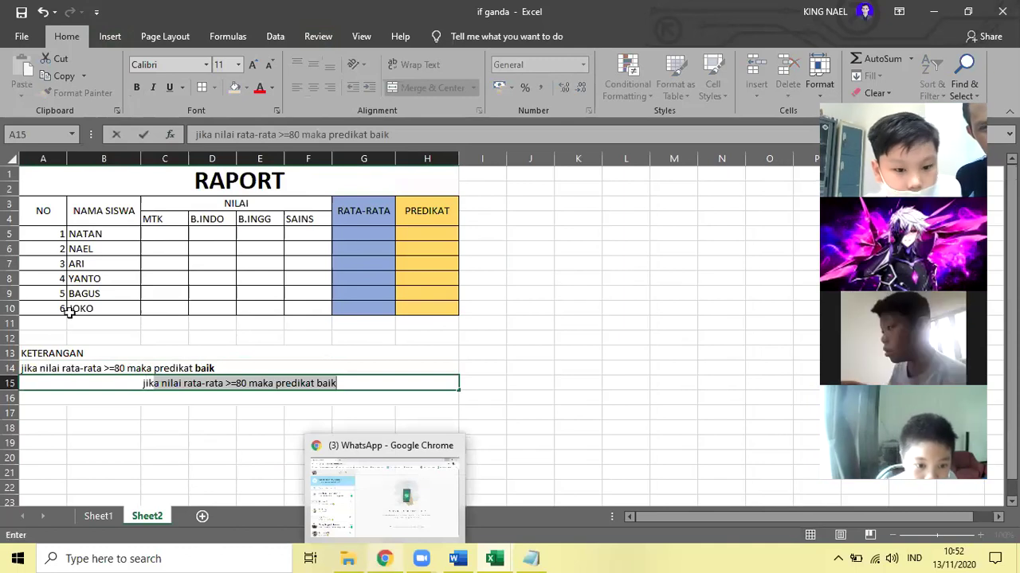
{"action": "left_click_drag", "start_coordinate": [605, 410], "coordinate": [585, 411]}
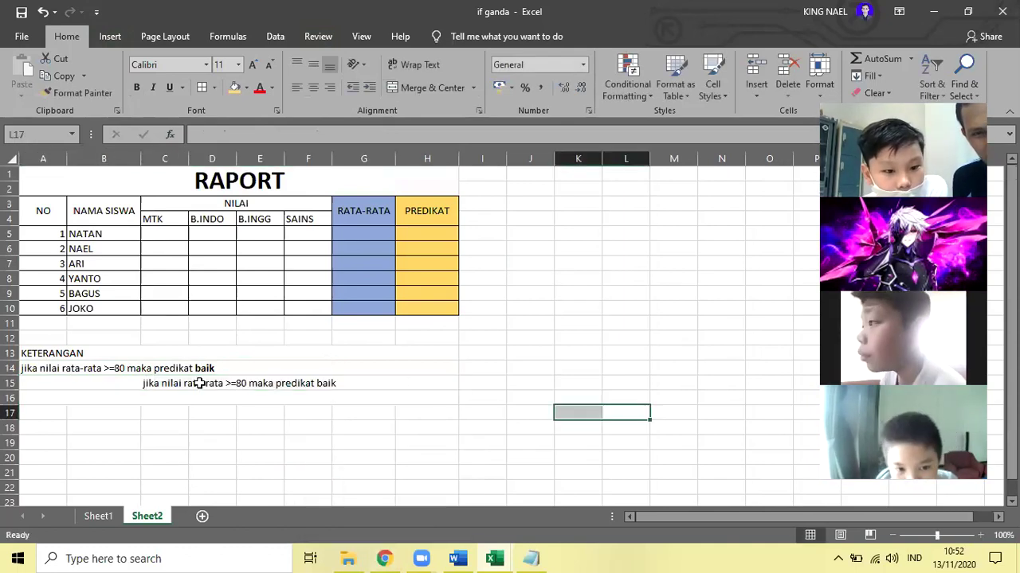
{"action": "left_click", "coordinate": [168, 383]}
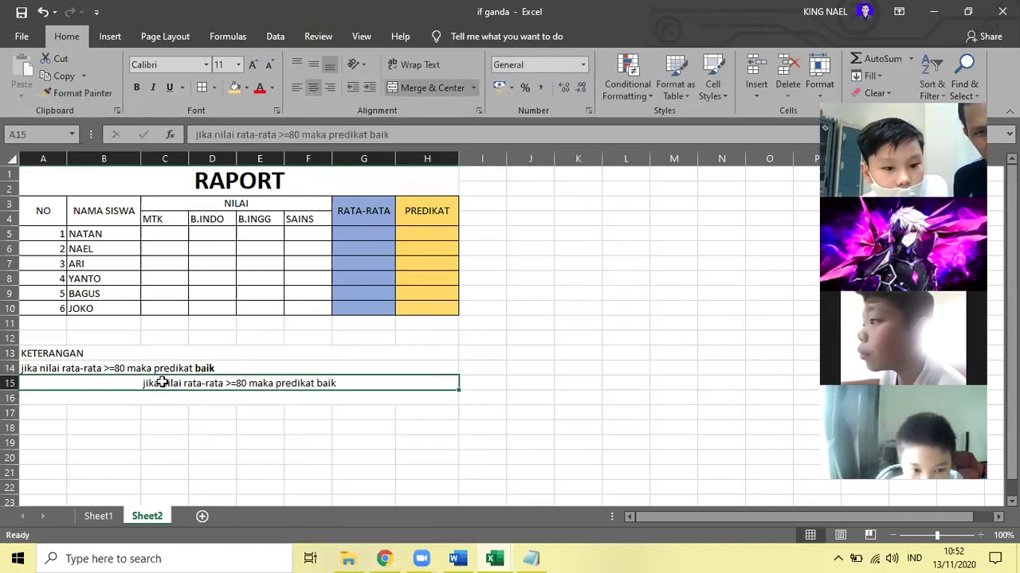
{"action": "left_click", "coordinate": [293, 88]}
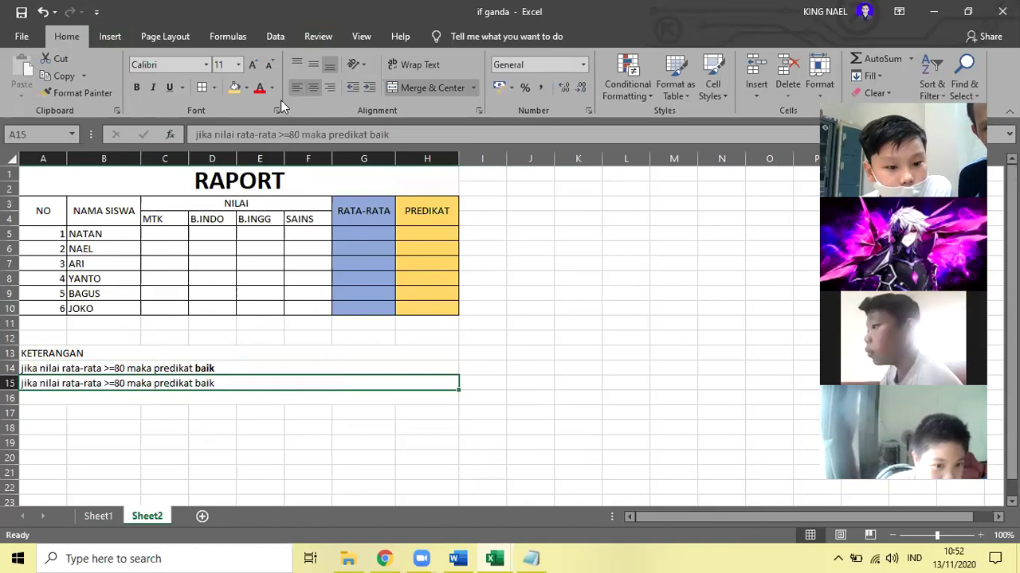
- Replace the last word of the A15 note with "cukup"
{"action": "double_click", "coordinate": [221, 383]}
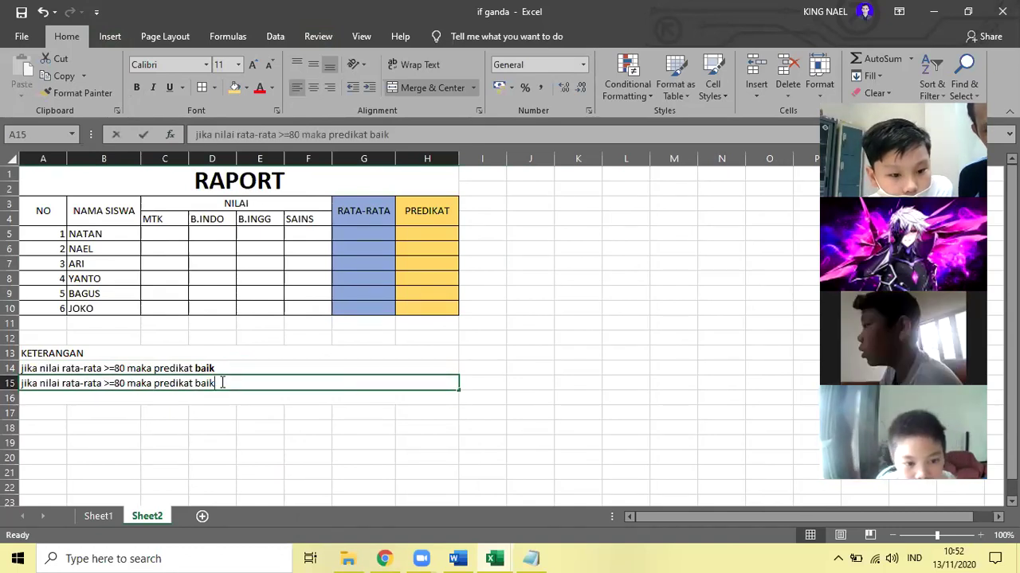
{"action": "key", "text": "BackSpace"}
{"action": "key", "text": "BackSpace"}
{"action": "key", "text": "BackSpace"}
{"action": "key", "text": "BackSpace"}
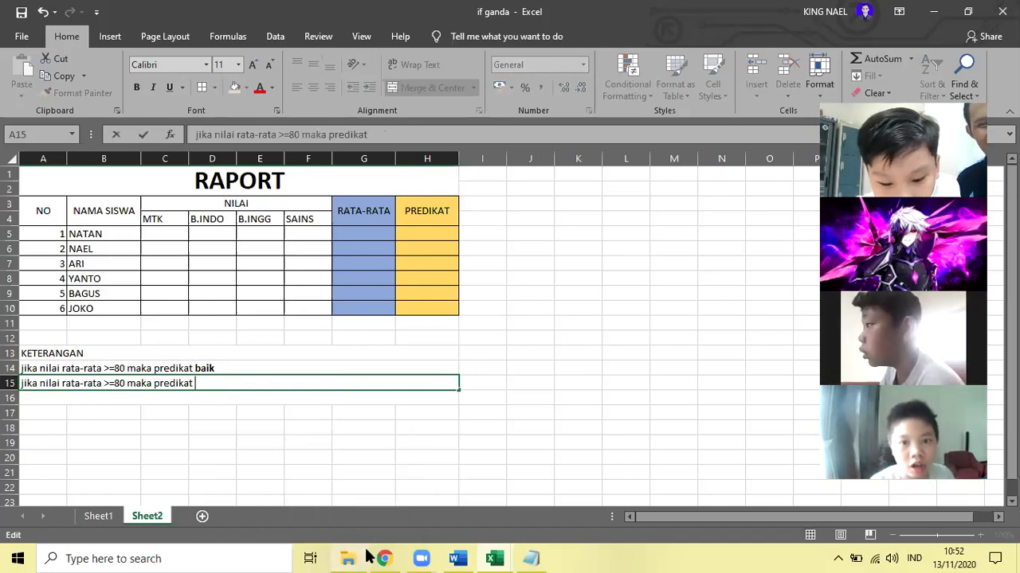
{"action": "type", "text": "ku"}
{"action": "key", "text": "BackSpace"}
{"action": "key", "text": "BackSpace"}
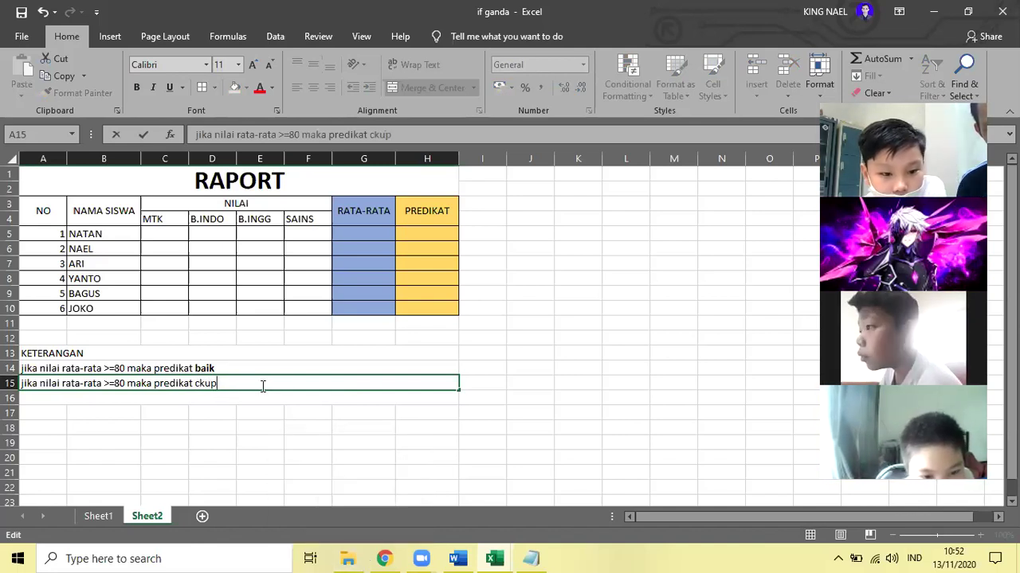
{"action": "key", "text": "BackSpace"}
{"action": "key", "text": "BackSpace"}
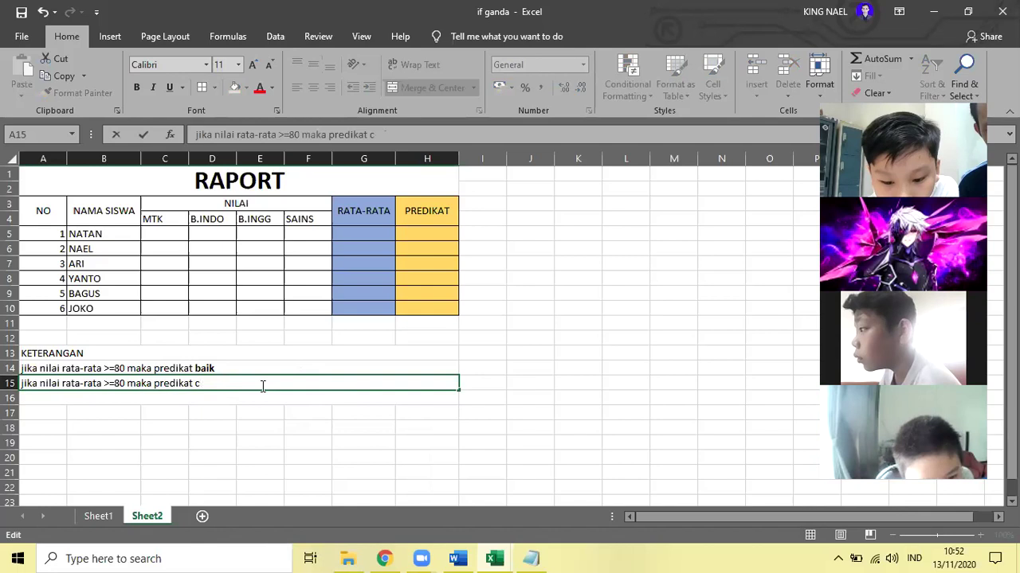
{"action": "type", "text": "ukup"}
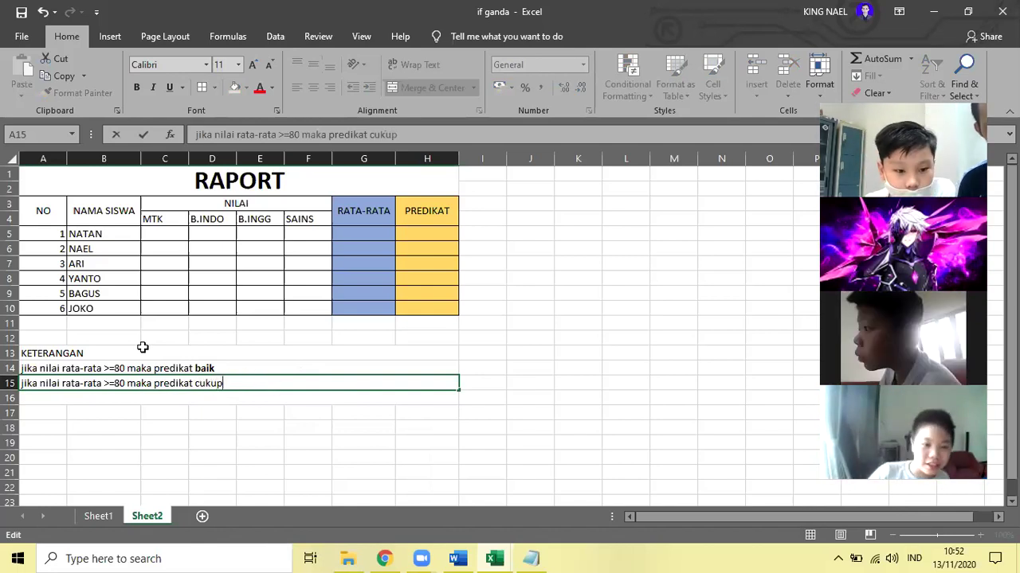
- Make only the word "cukup" bold in the A15 note
{"action": "left_click_drag", "start_coordinate": [195, 384], "coordinate": [225, 384]}
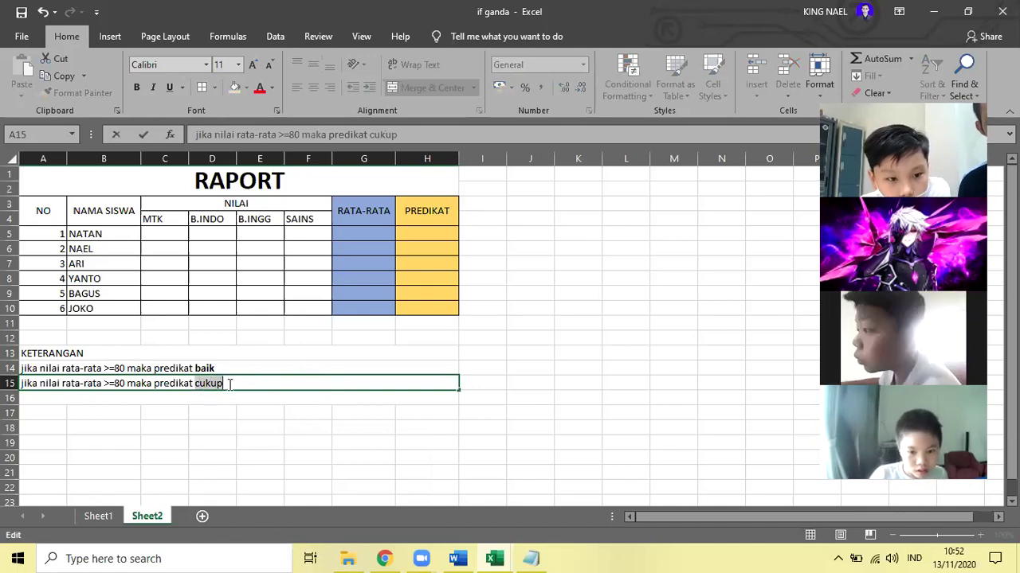
{"action": "left_click", "coordinate": [141, 86]}
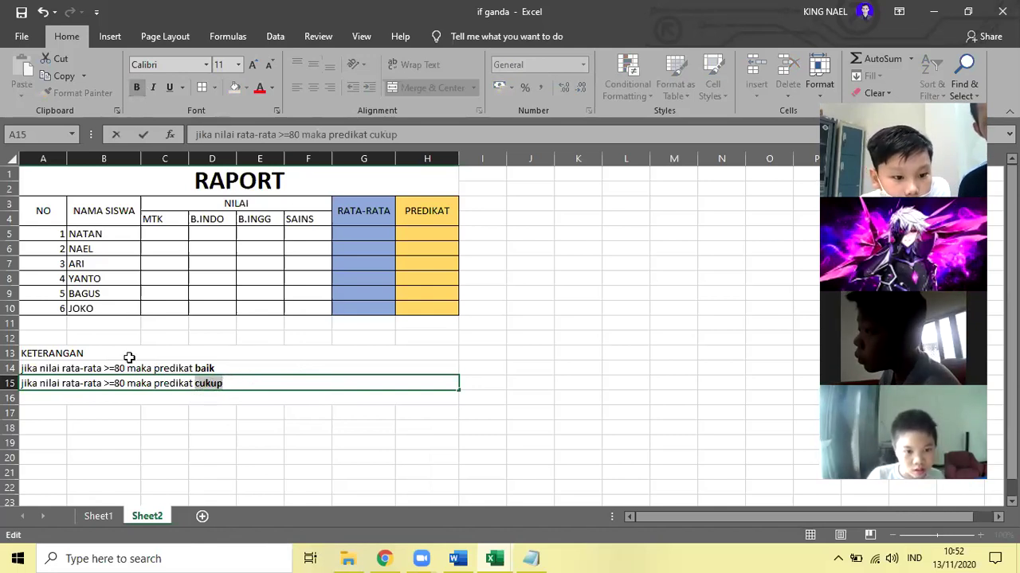
- Set the threshold in the A15 note to >=70, checking it against the reference notes on Sheet1
{"action": "left_click", "coordinate": [99, 516]}
{"action": "left_click", "coordinate": [145, 516]}
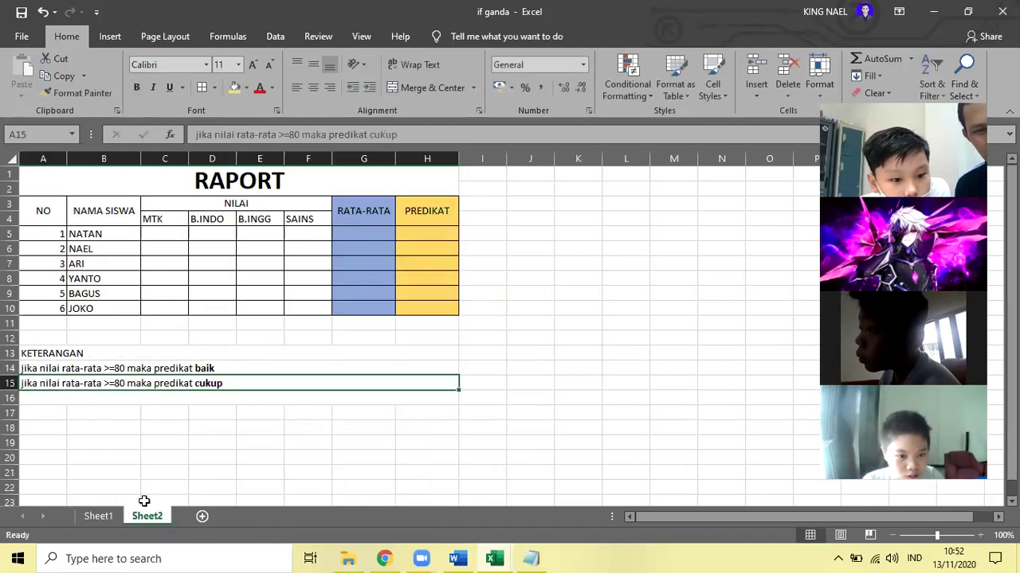
{"action": "double_click", "coordinate": [128, 384]}
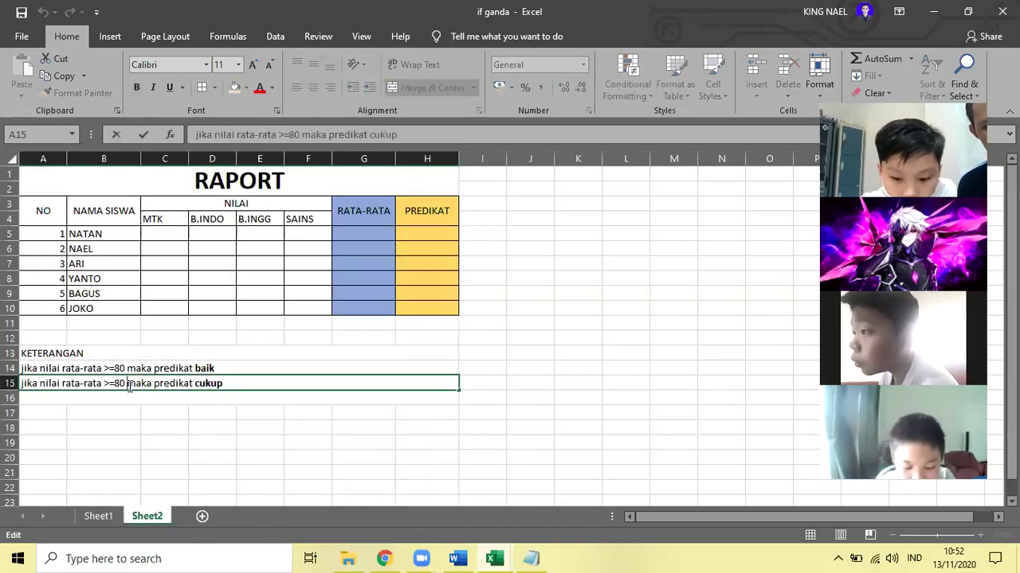
{"action": "key", "text": "BackSpace"}
{"action": "key", "text": "BackSpace"}
{"action": "type", "text": "70"}
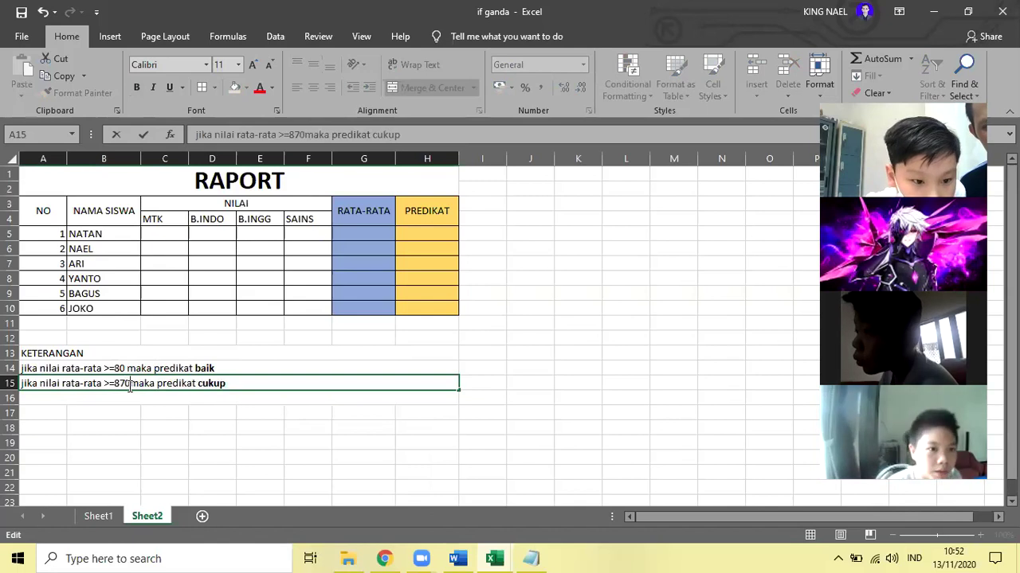
{"action": "key", "text": "BackSpace"}
{"action": "key", "text": "BackSpace"}
{"action": "key", "text": "BackSpace"}
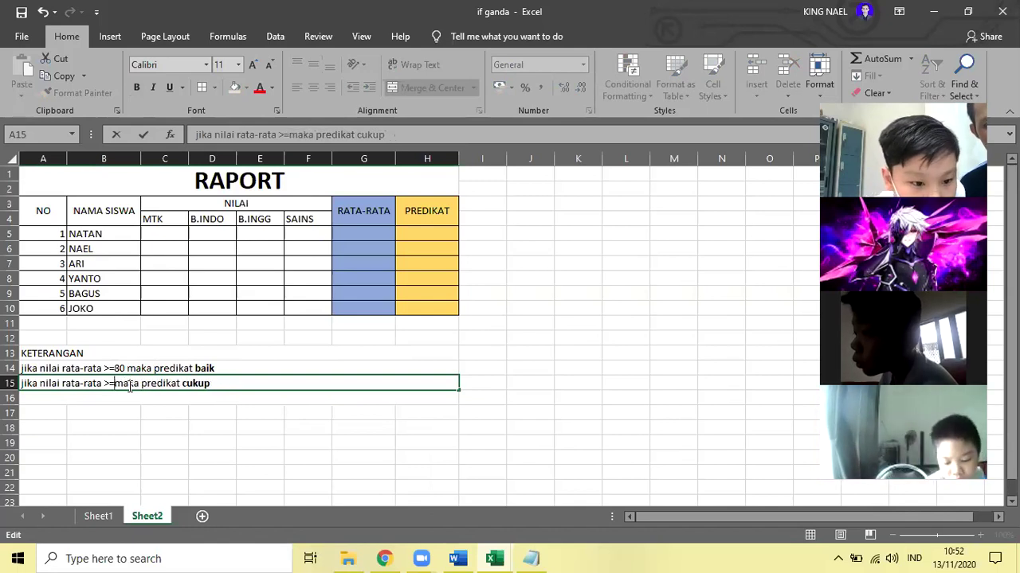
{"action": "type", "text": "70"}
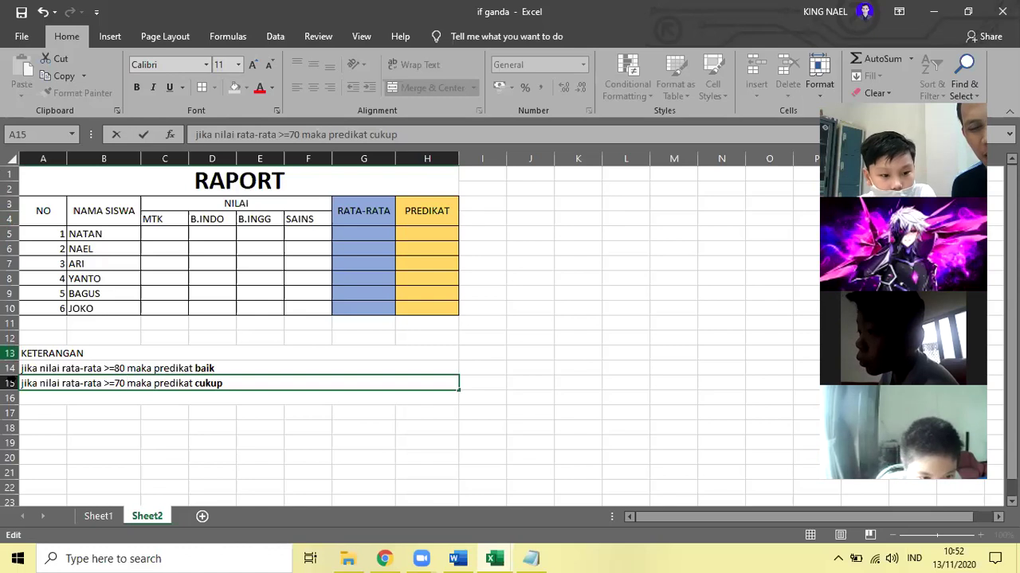
{"action": "left_click", "coordinate": [98, 519]}
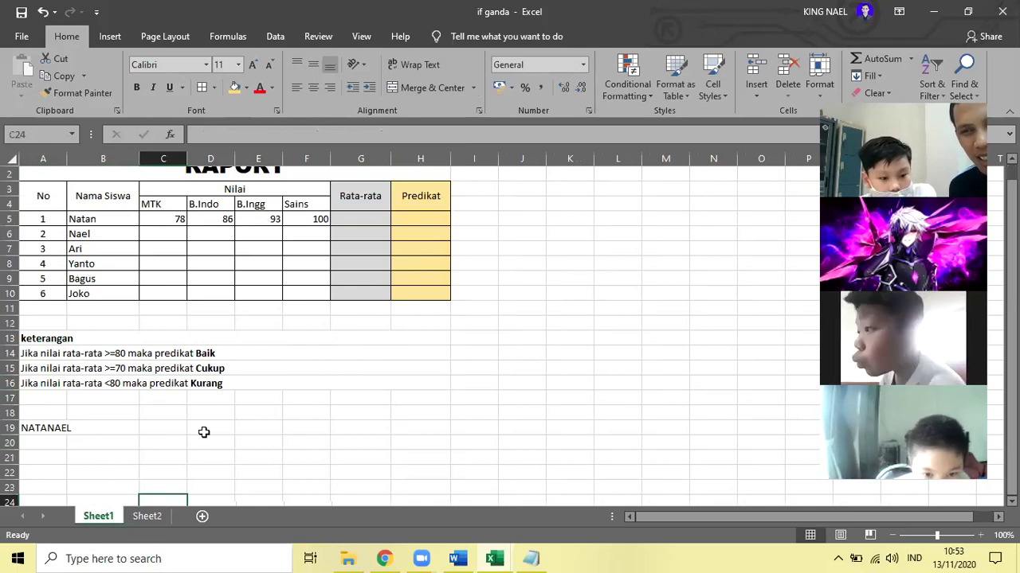
{"action": "left_click", "coordinate": [148, 517]}
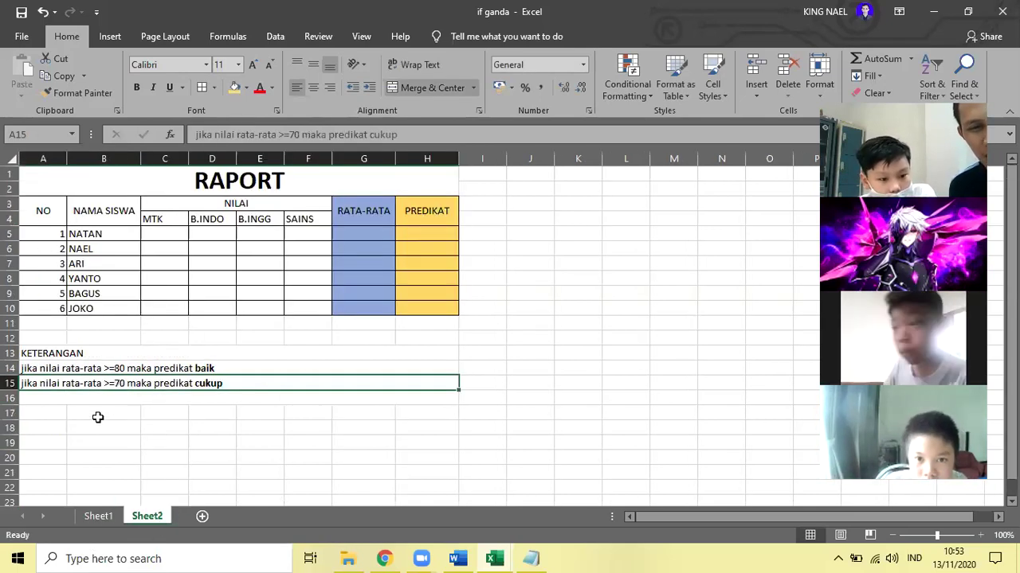
- Begin the third note in merged cell A16 with "jika nilai rata-rata", checking the reference notes on Sheet1
{"action": "left_click", "coordinate": [57, 398]}
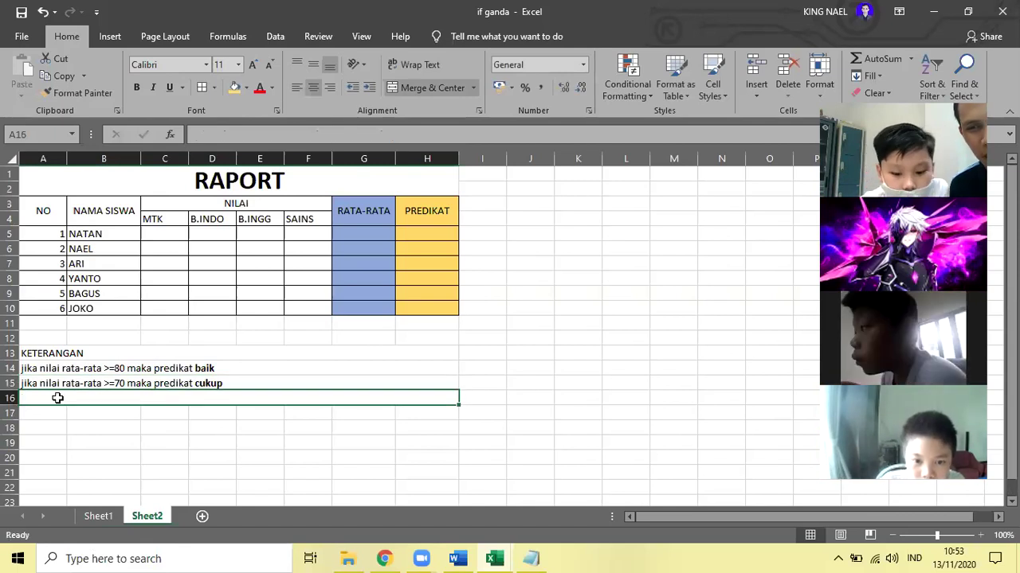
{"action": "type", "text": "jika"}
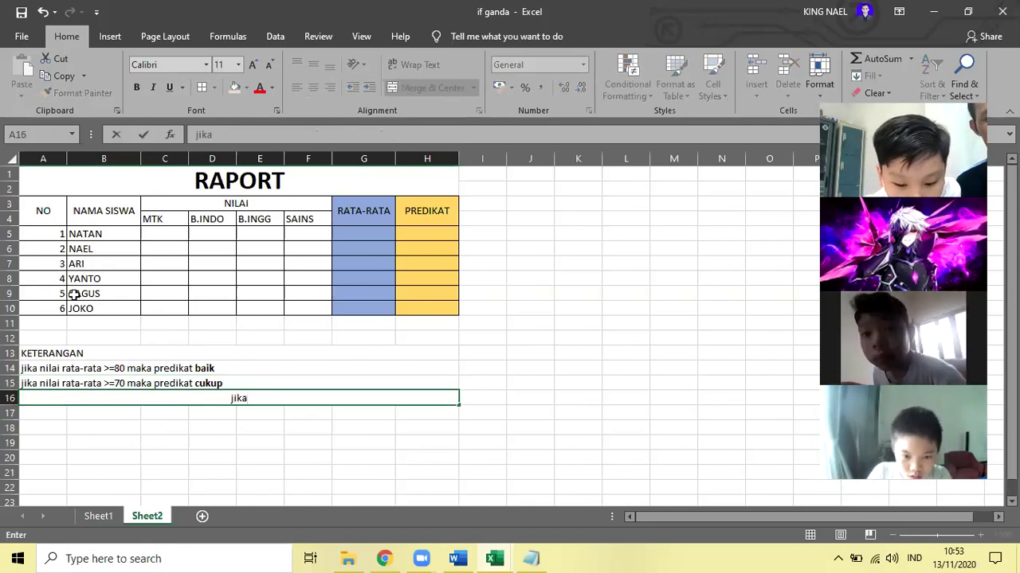
{"action": "type", "text": " n"}
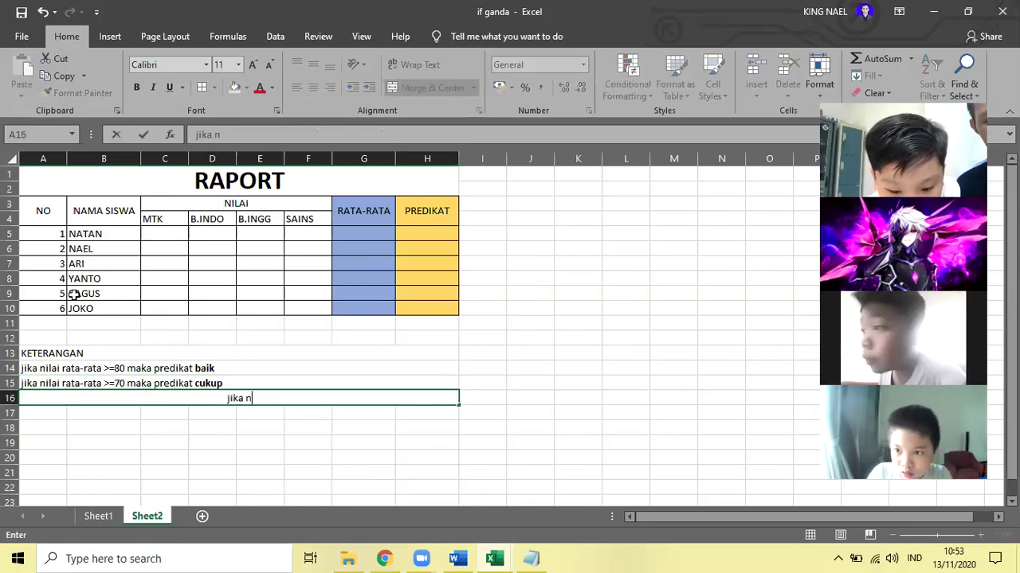
{"action": "type", "text": "ilai rata-rata"}
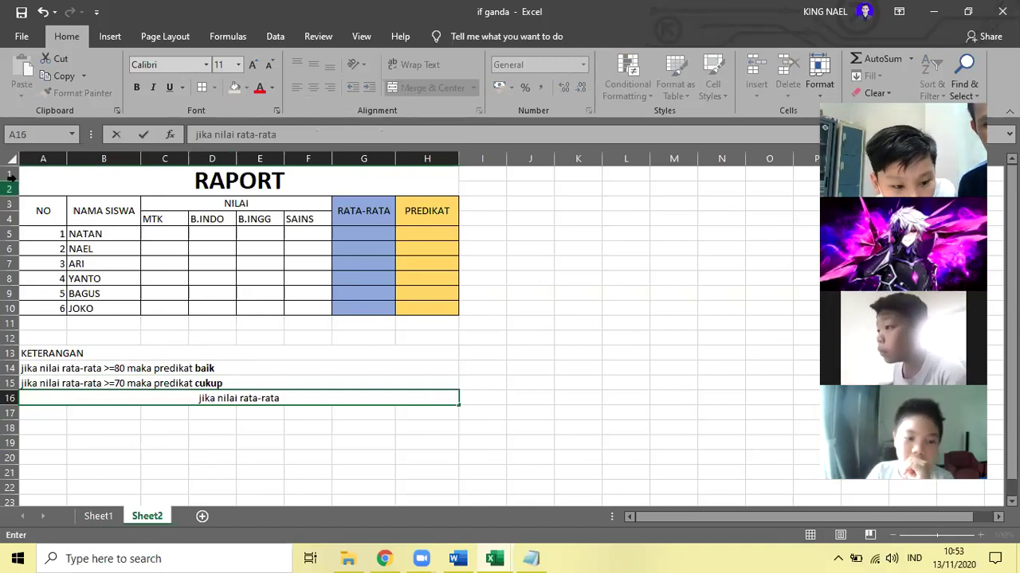
{"action": "left_click", "coordinate": [98, 516]}
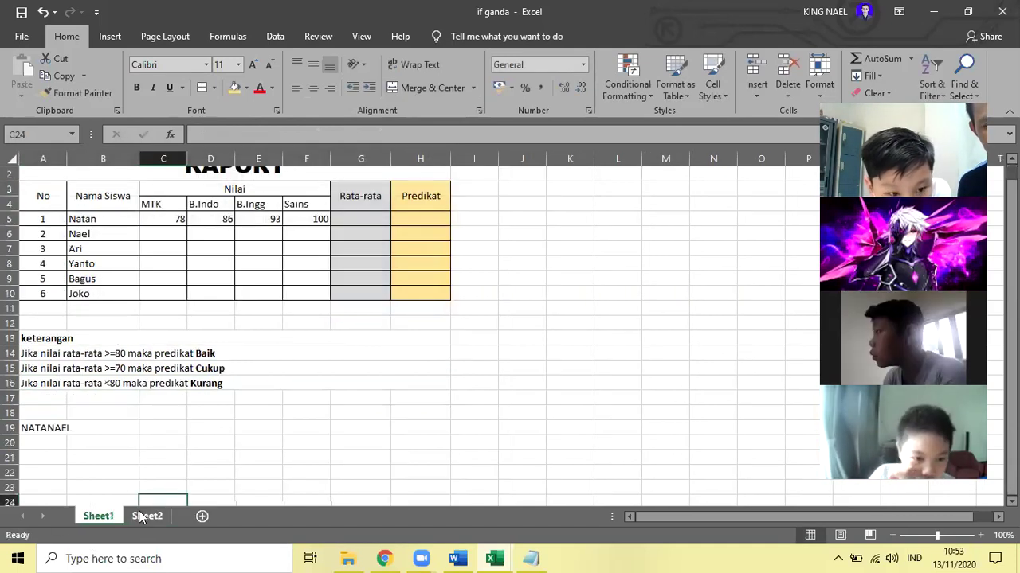
{"action": "left_click", "coordinate": [146, 516]}
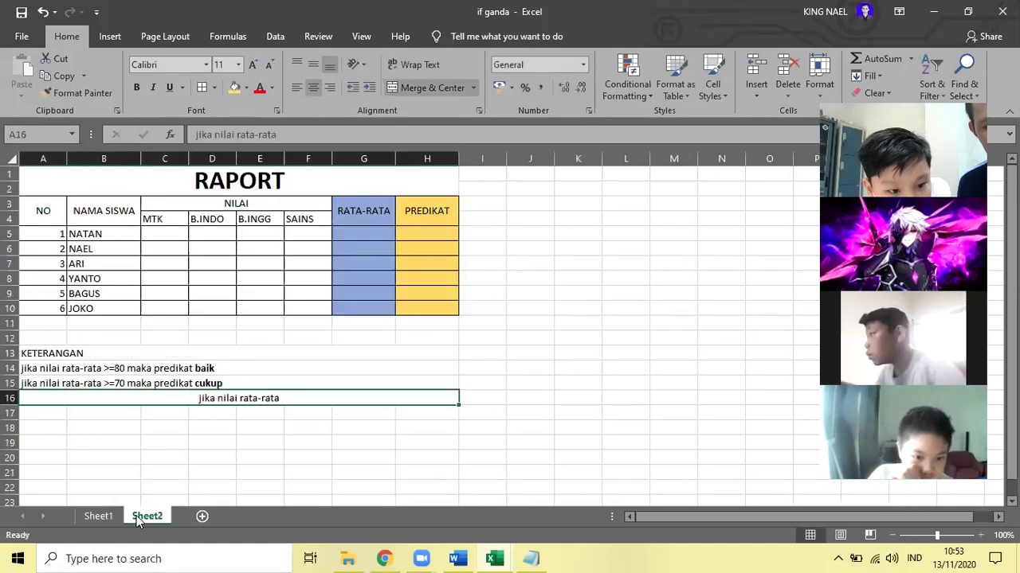
- Add " <80" to the end of the A16 note, comparing its wording and spacing with the notes on Sheet1
{"action": "double_click", "coordinate": [299, 401]}
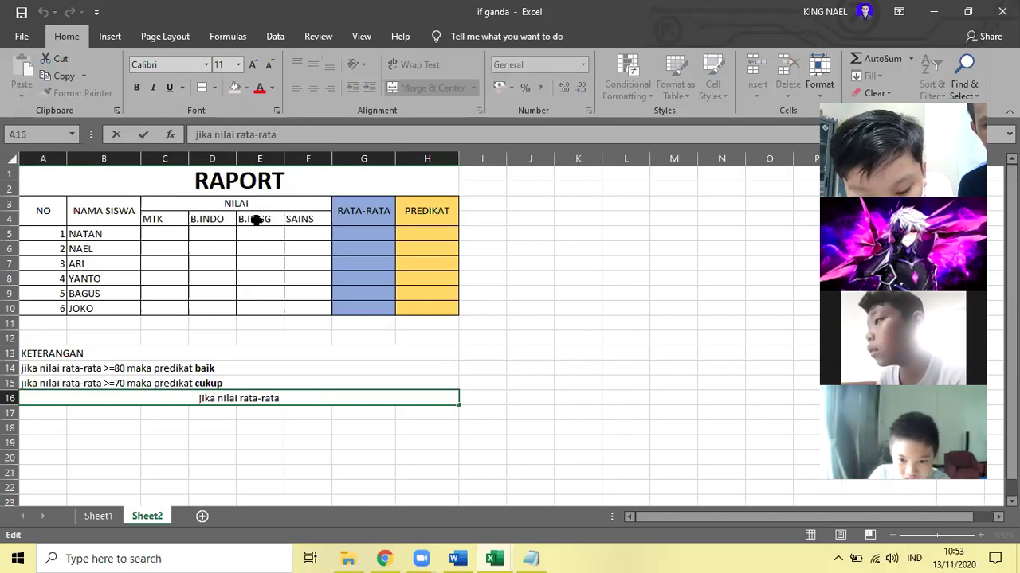
{"action": "type", "text": ","}
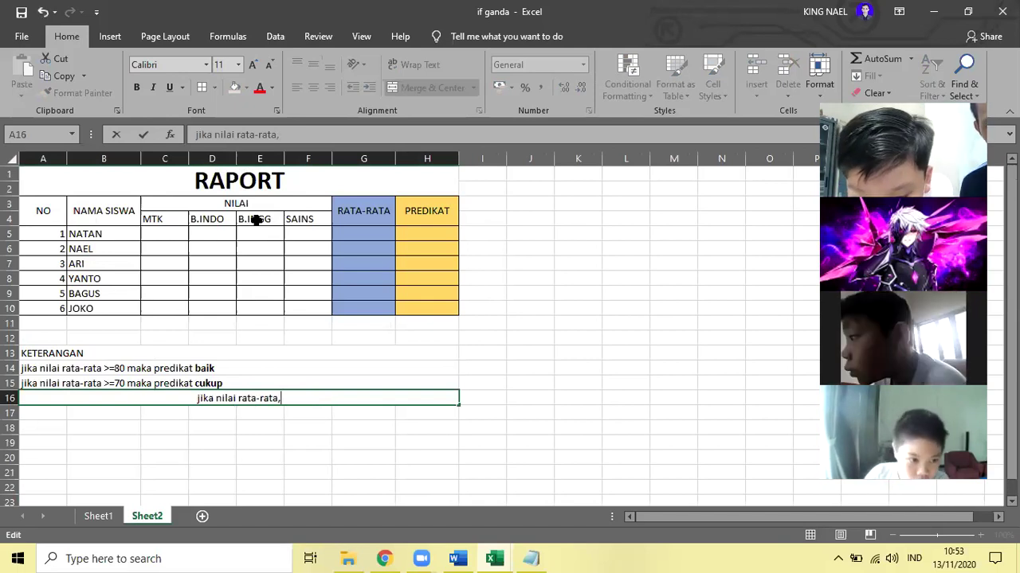
{"action": "key", "text": "BackSpace"}
{"action": "type", "text": "<<"}
{"action": "key", "text": "BackSpace"}
{"action": "type", "text": "80"}
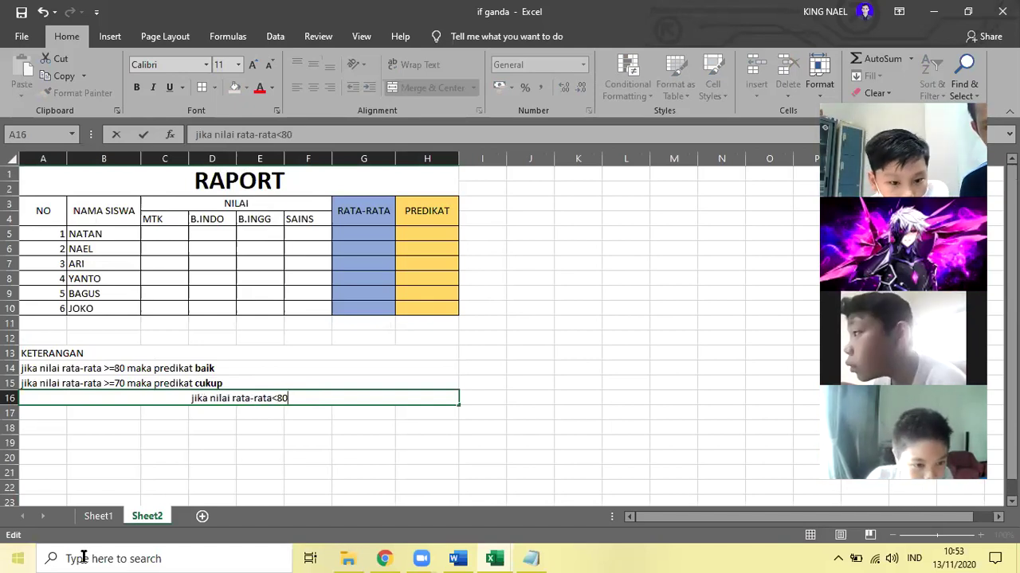
{"action": "left_click", "coordinate": [98, 516]}
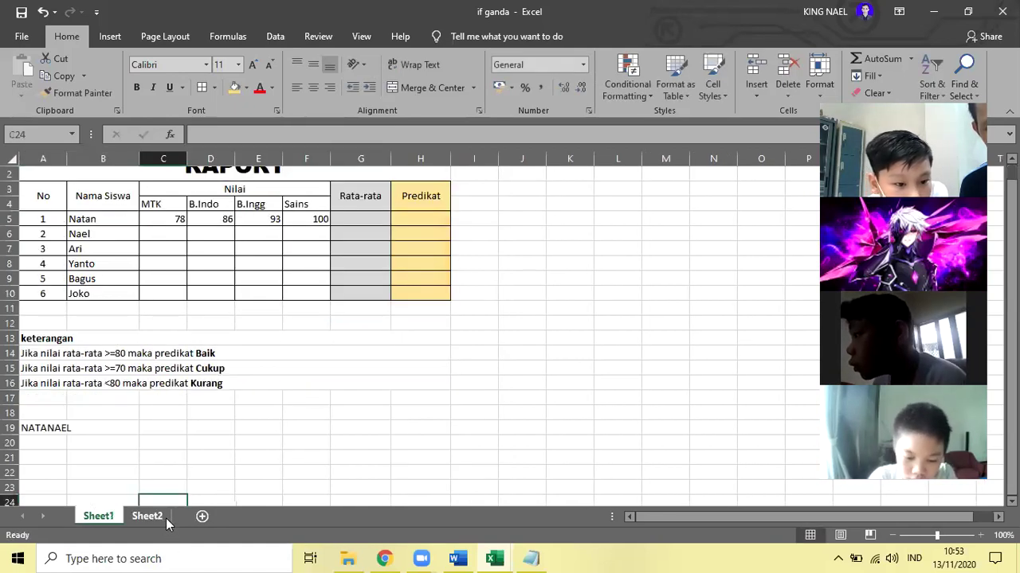
{"action": "left_click", "coordinate": [165, 519]}
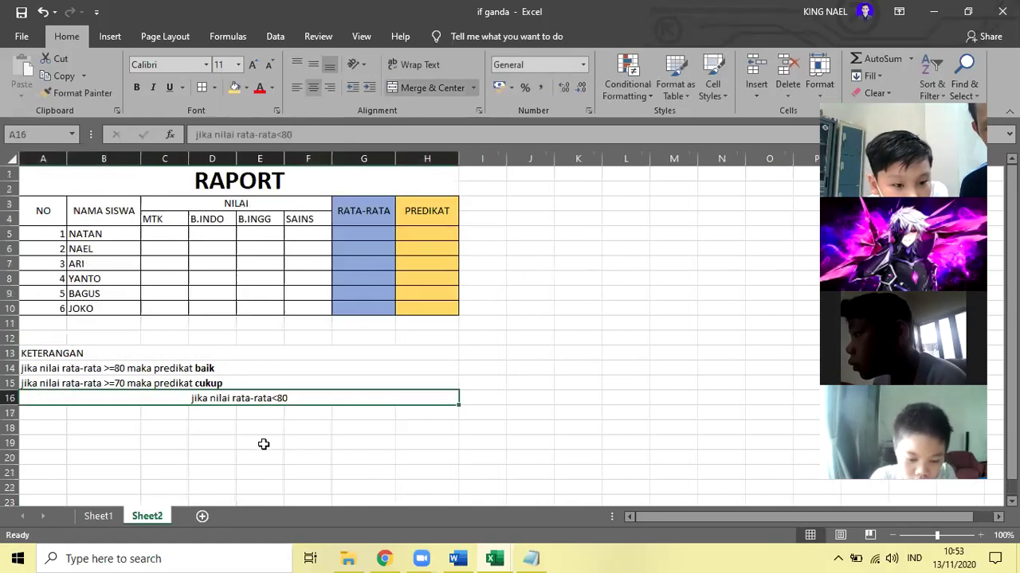
{"action": "double_click", "coordinate": [272, 397]}
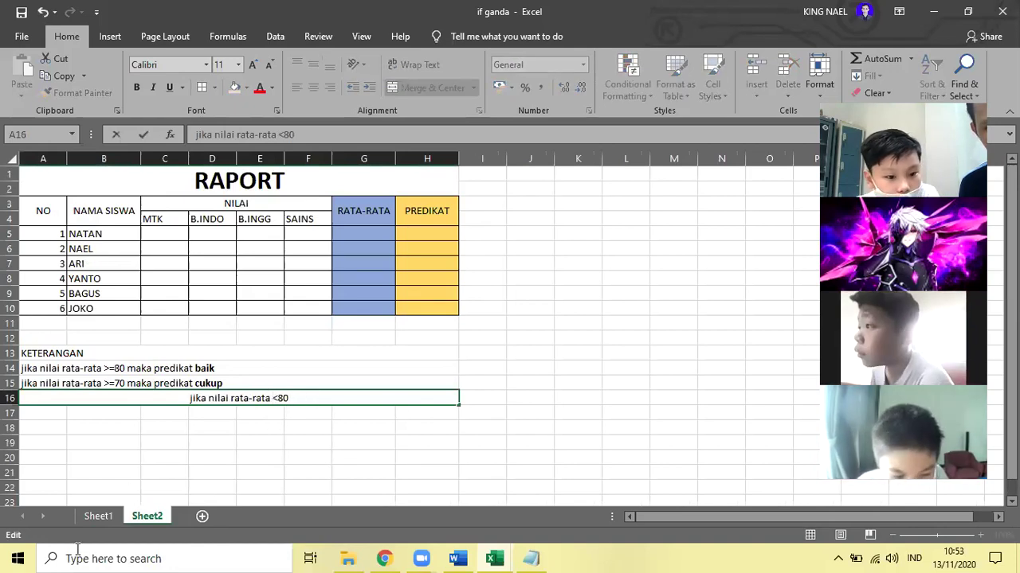
{"action": "left_click", "coordinate": [94, 517]}
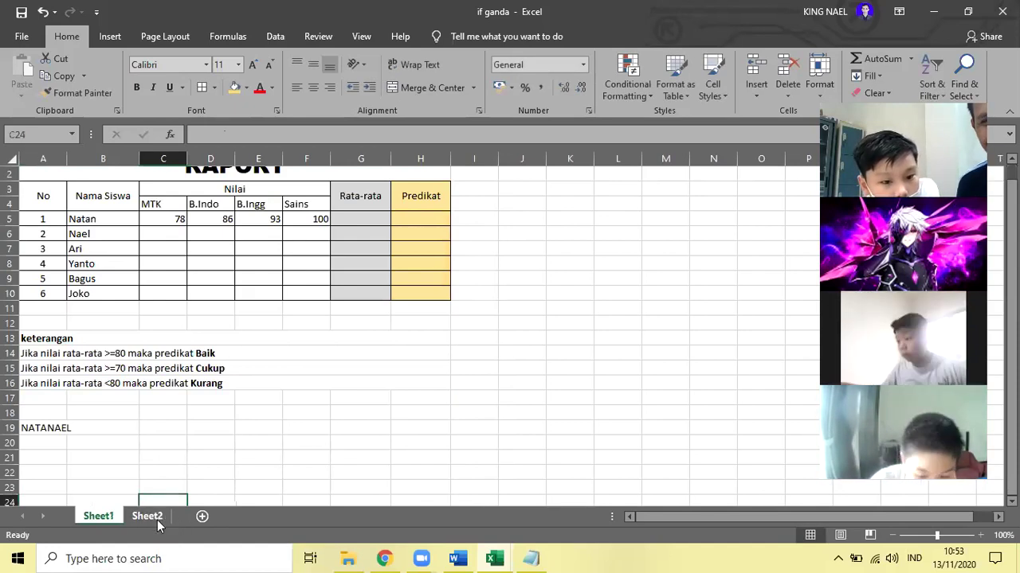
{"action": "left_click", "coordinate": [150, 518]}
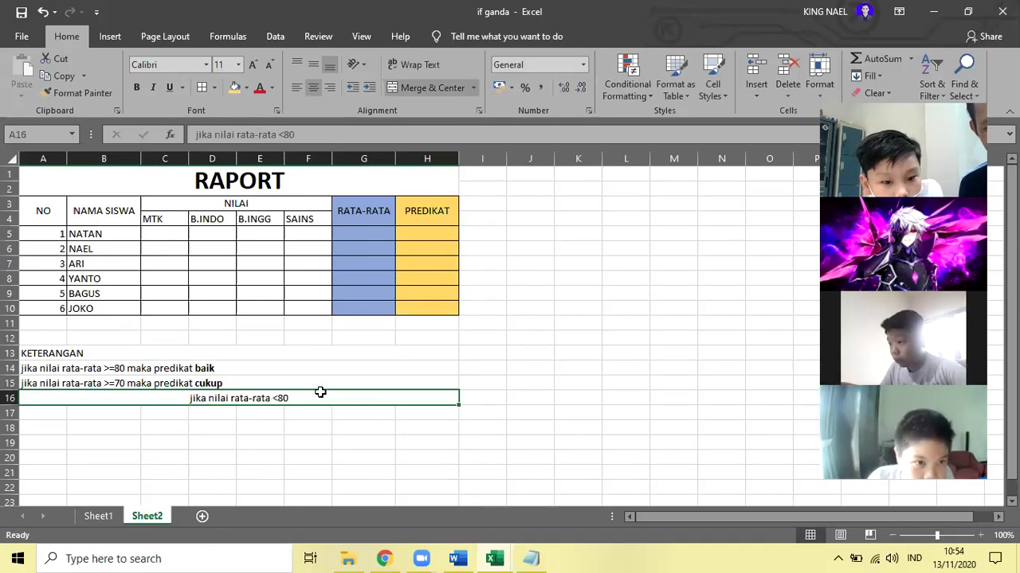
- Complete the A16 note by appending " maka predikat kurang"
{"action": "double_click", "coordinate": [301, 398]}
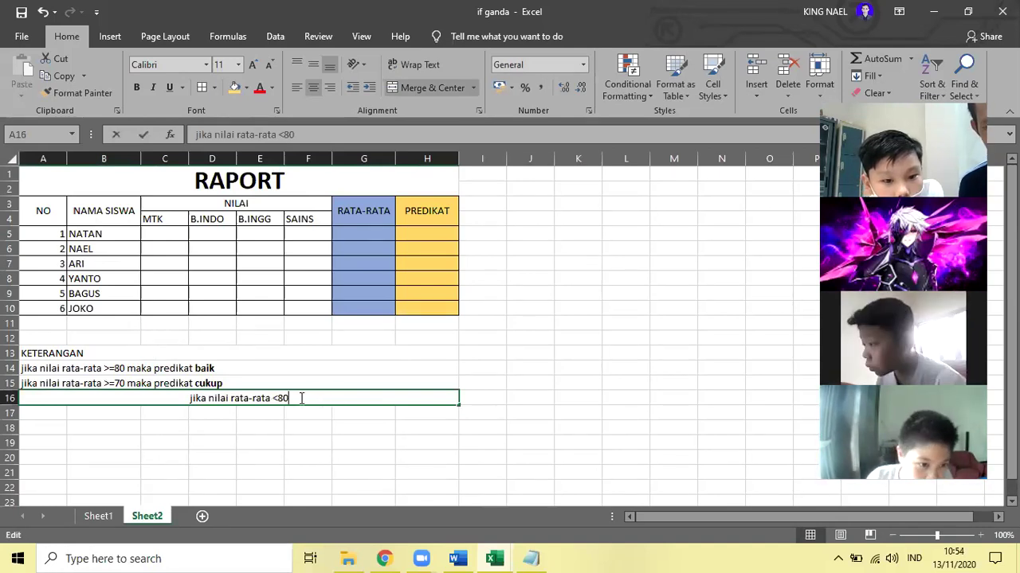
{"action": "type", "text": "maka pr"}
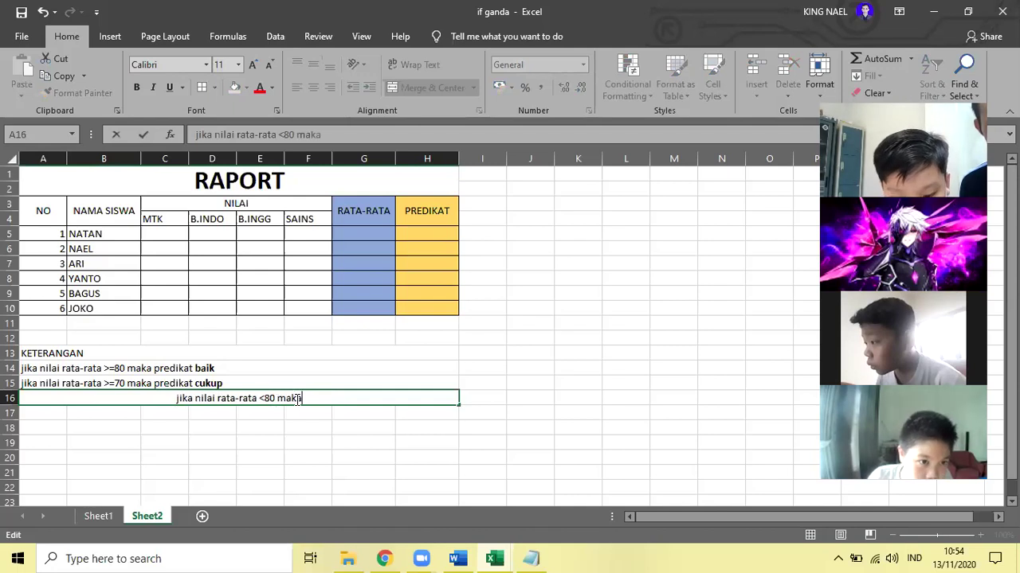
{"action": "type", "text": "ik"}
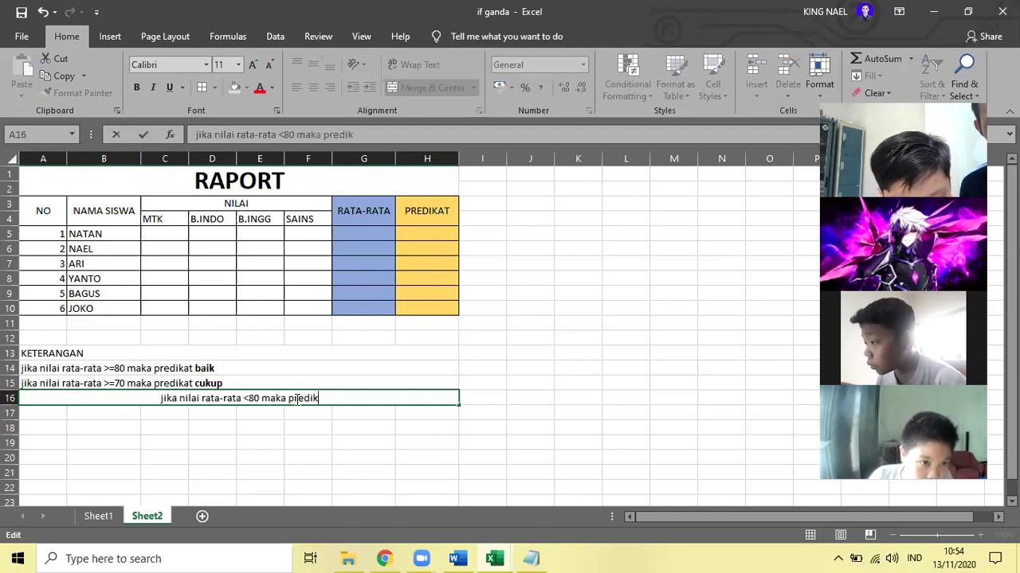
{"action": "type", "text": "at kurang"}
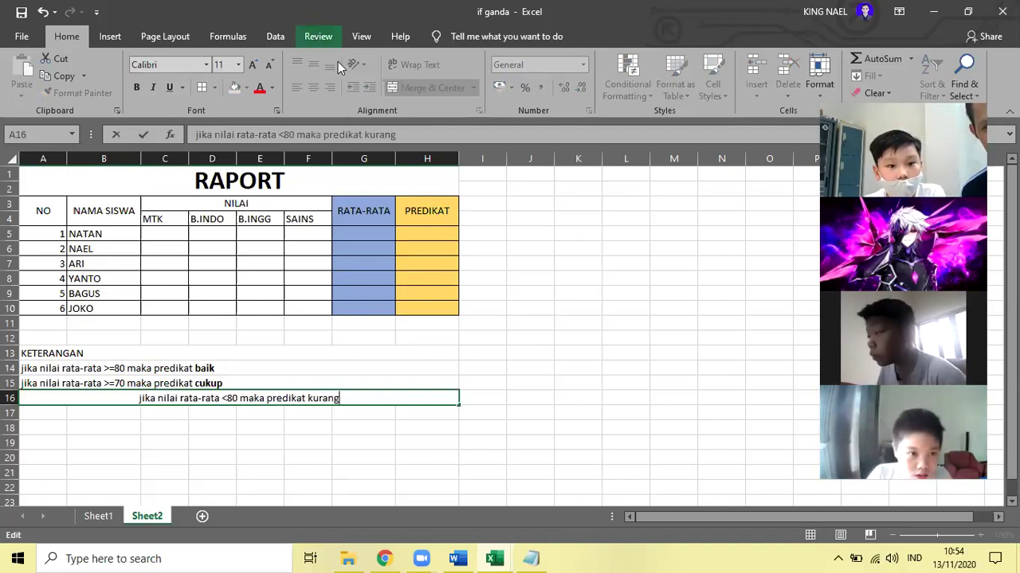
{"action": "left_click", "coordinate": [384, 426]}
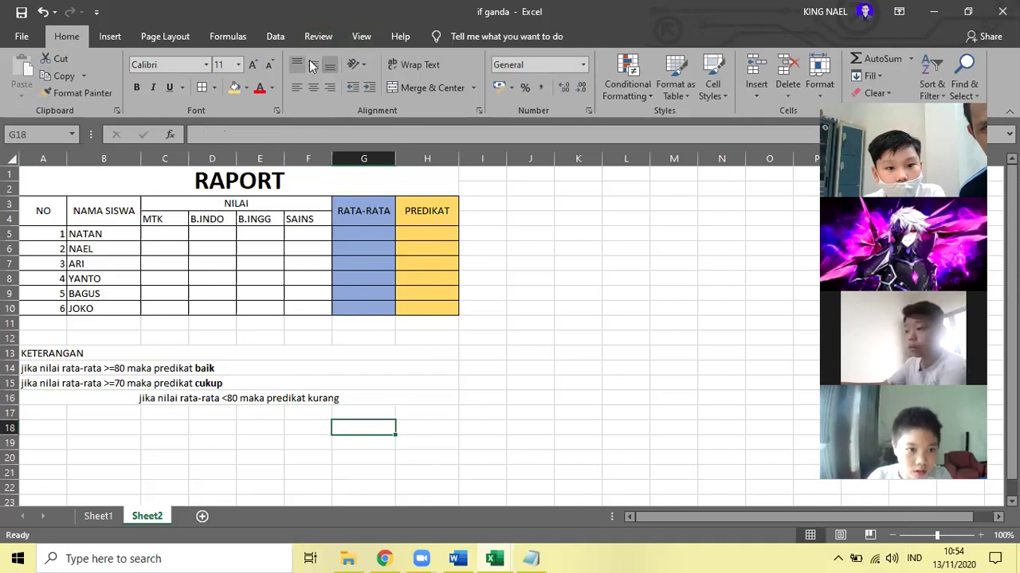
- Left-align the A16 note and make only its last word "kurang" bold
{"action": "left_click", "coordinate": [296, 87]}
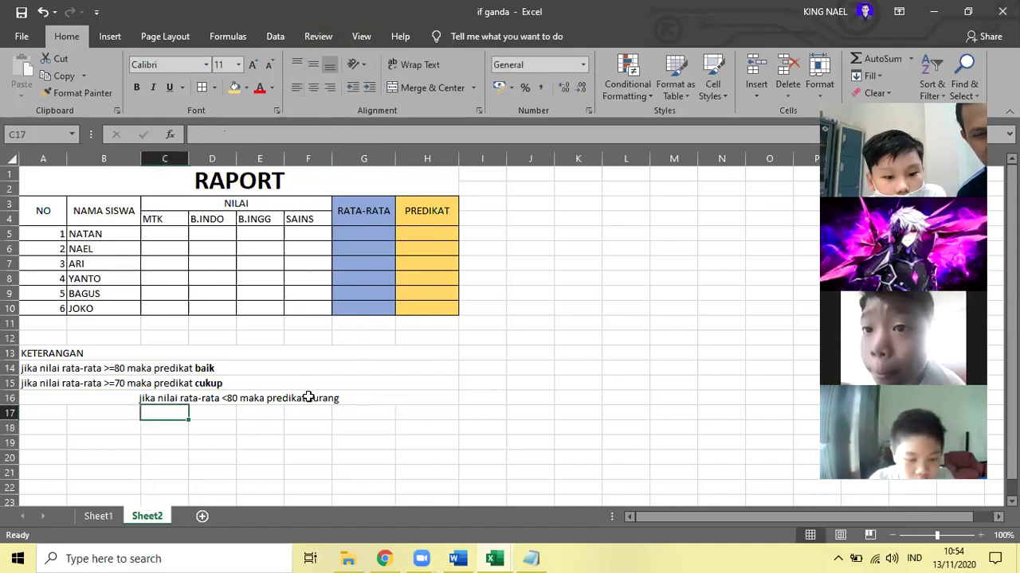
{"action": "left_click", "coordinate": [321, 397]}
{"action": "left_click", "coordinate": [295, 86]}
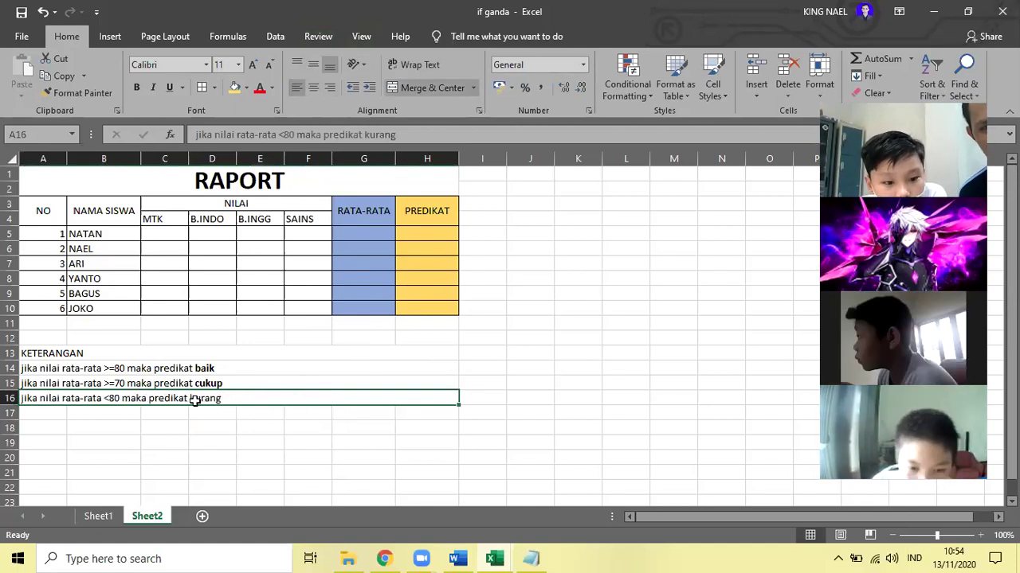
{"action": "double_click", "coordinate": [231, 398]}
{"action": "left_click_drag", "start_coordinate": [227, 403], "coordinate": [190, 403]}
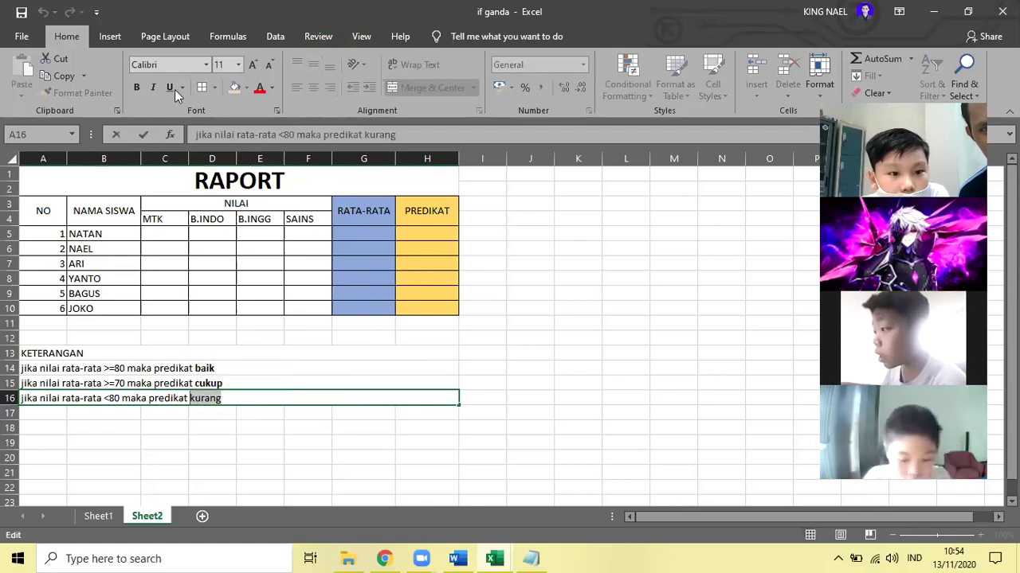
{"action": "left_click", "coordinate": [135, 87]}
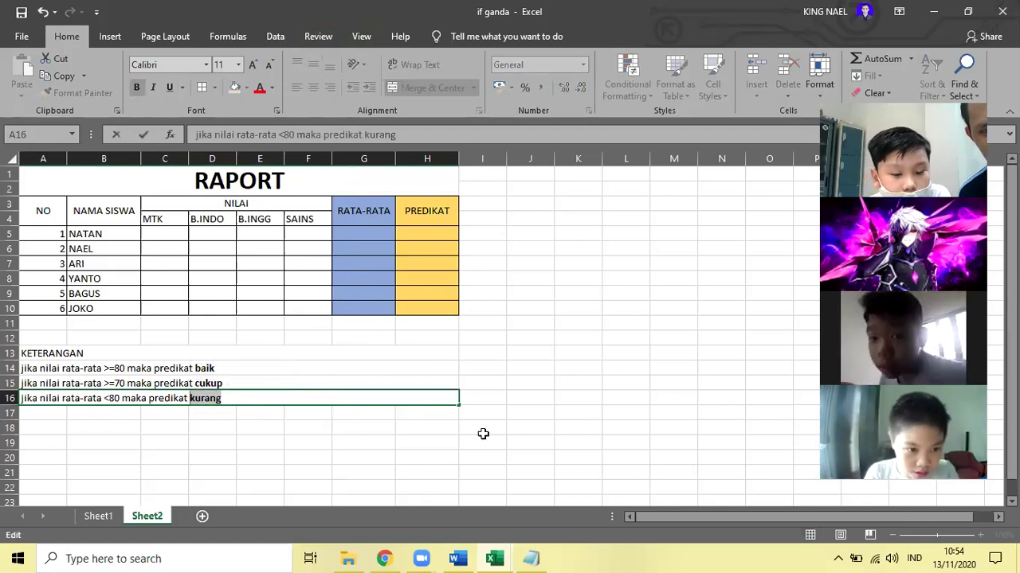
{"action": "left_click", "coordinate": [548, 373]}
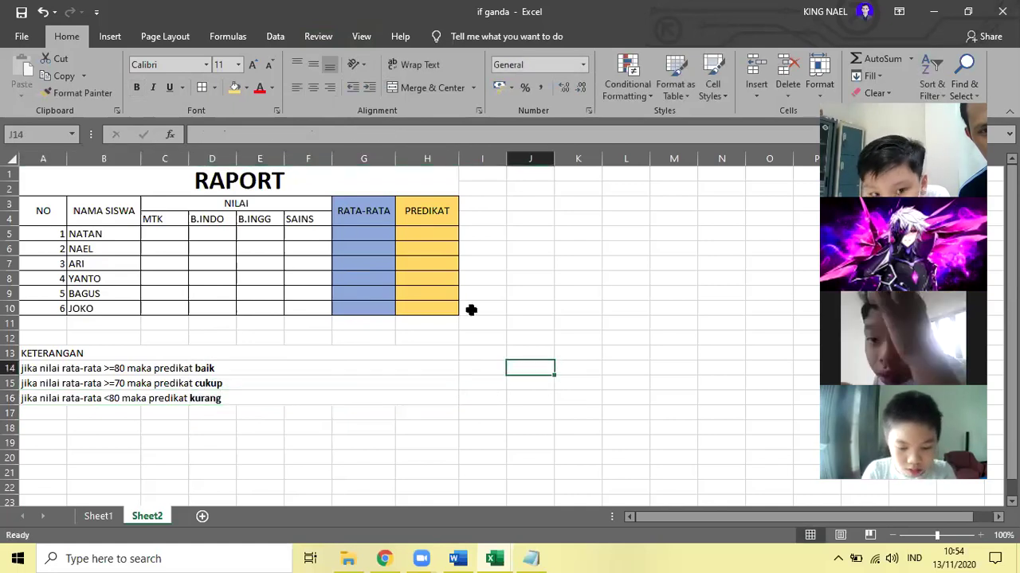
- Try to copy the first student's four scores from C5:F5 on Sheet1 to the same row starting at C5 on Sheet2
{"action": "left_click", "coordinate": [349, 233]}
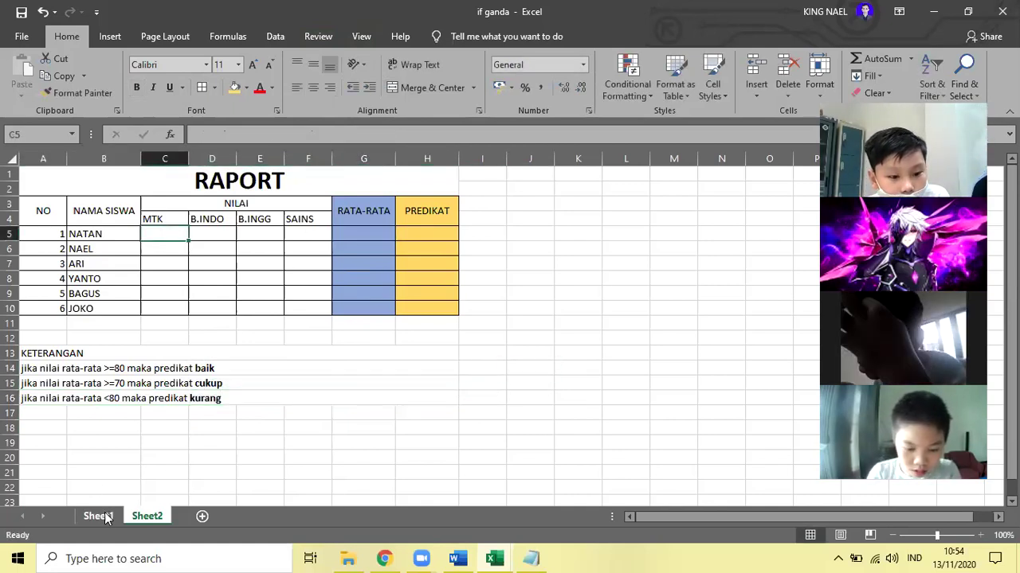
{"action": "left_click", "coordinate": [98, 516]}
{"action": "left_click_drag", "start_coordinate": [186, 223], "coordinate": [304, 218]}
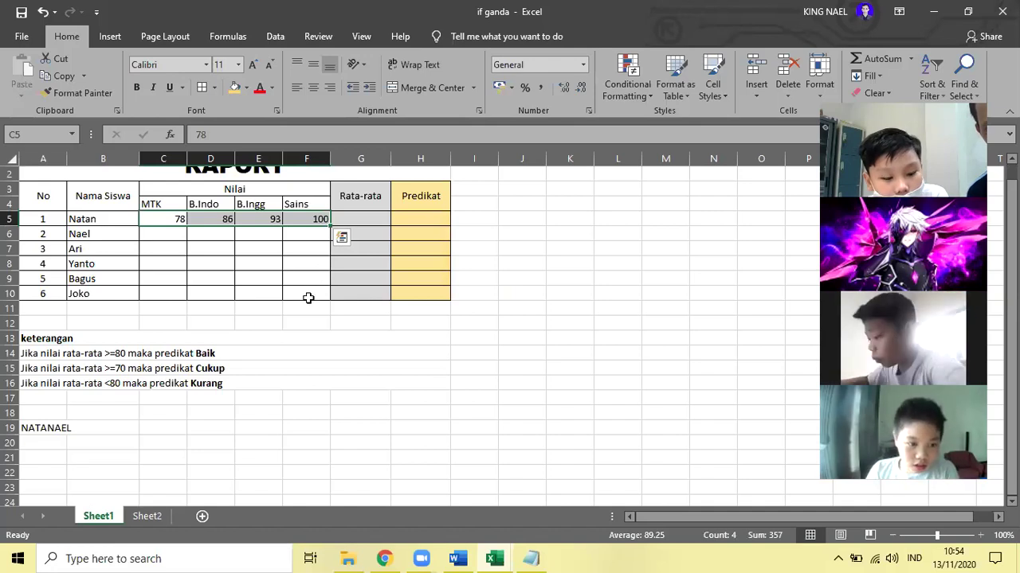
{"action": "key", "text": "ctrl+c"}
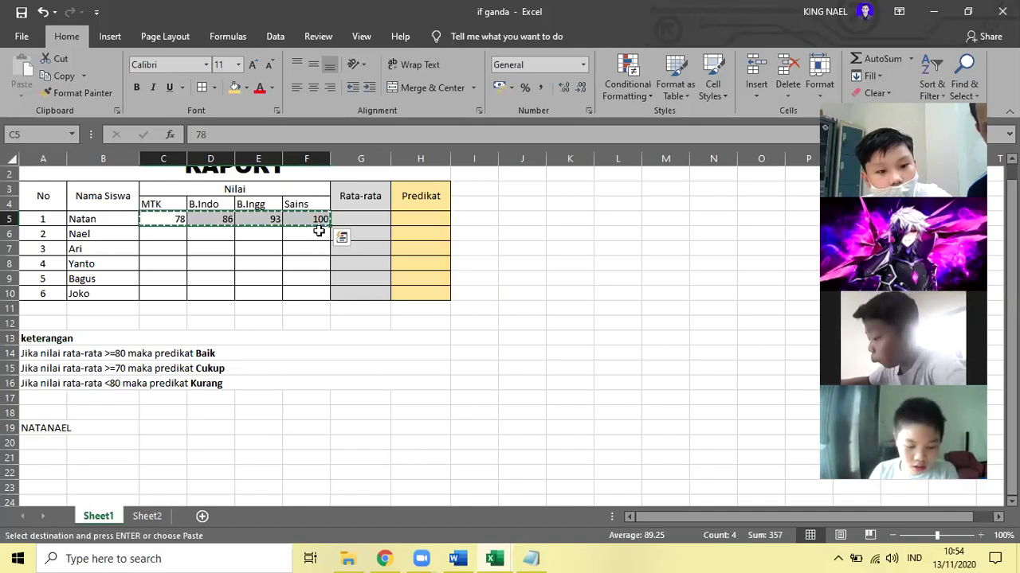
{"action": "left_click", "coordinate": [148, 517]}
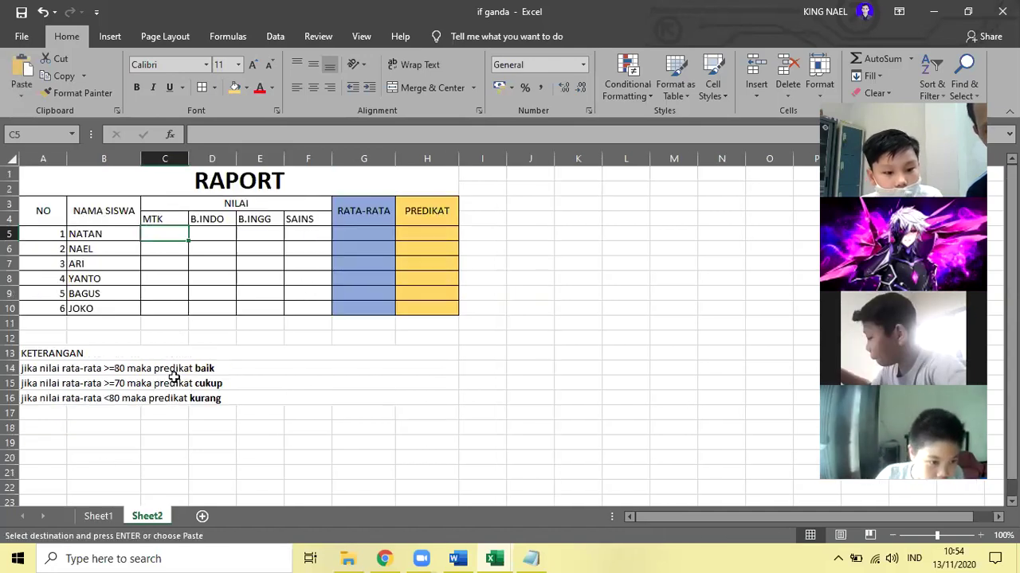
{"action": "left_click_drag", "start_coordinate": [177, 237], "coordinate": [265, 237]}
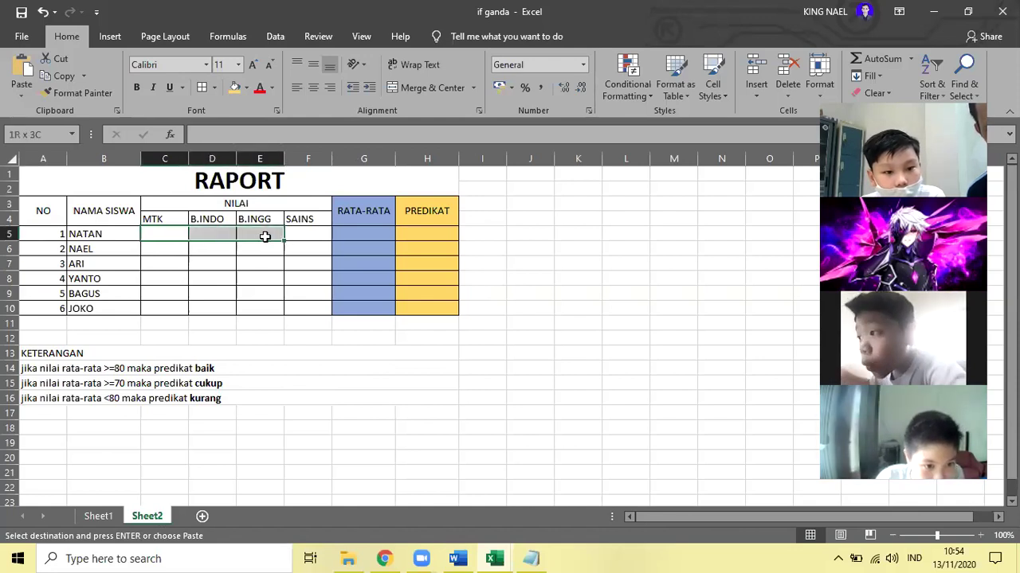
{"action": "left_click_drag", "start_coordinate": [180, 236], "coordinate": [150, 237]}
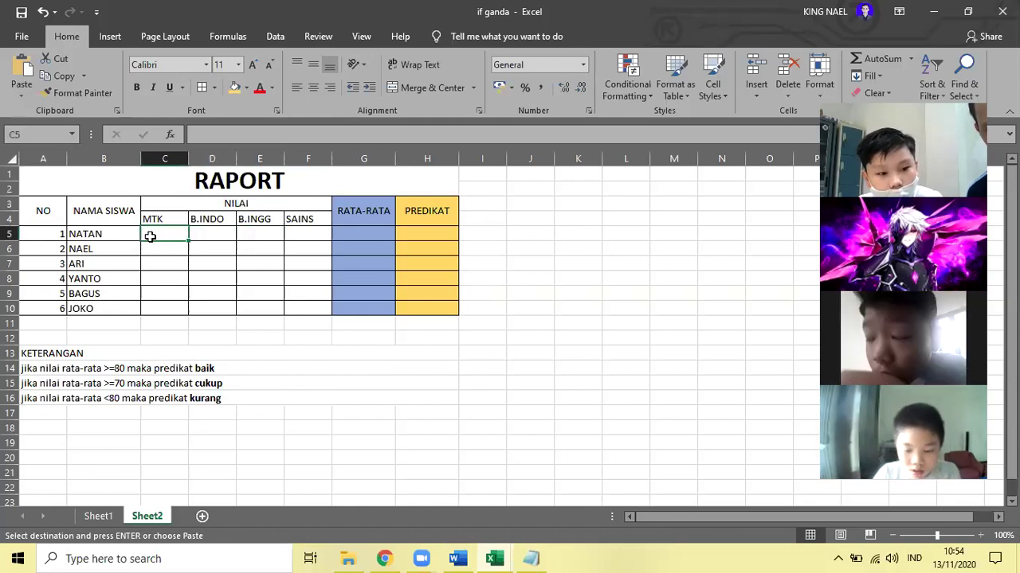
{"action": "type", "text": "v"}
{"action": "key", "text": "BackSpace"}
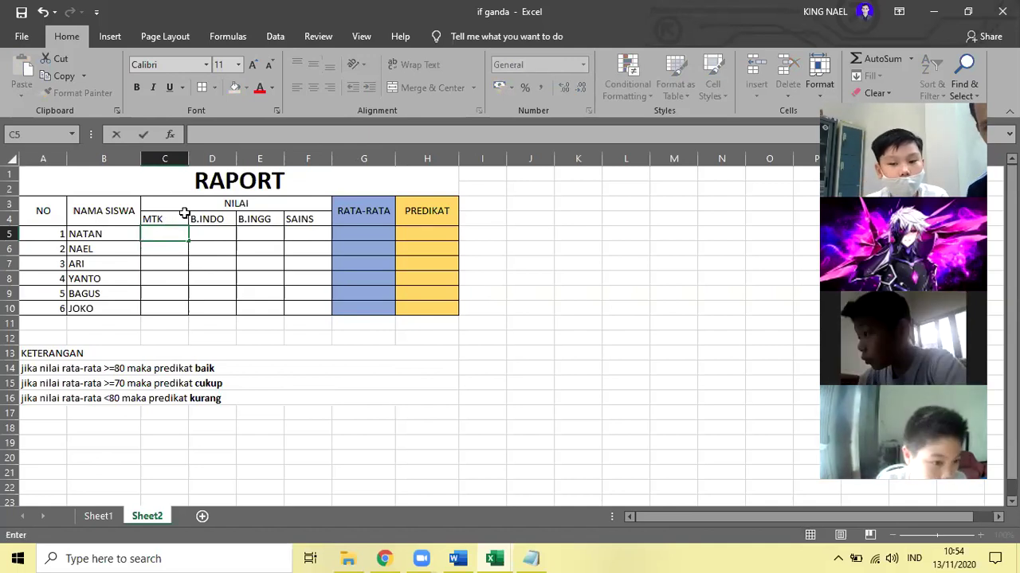
{"action": "left_click", "coordinate": [154, 259]}
{"action": "left_click", "coordinate": [162, 235]}
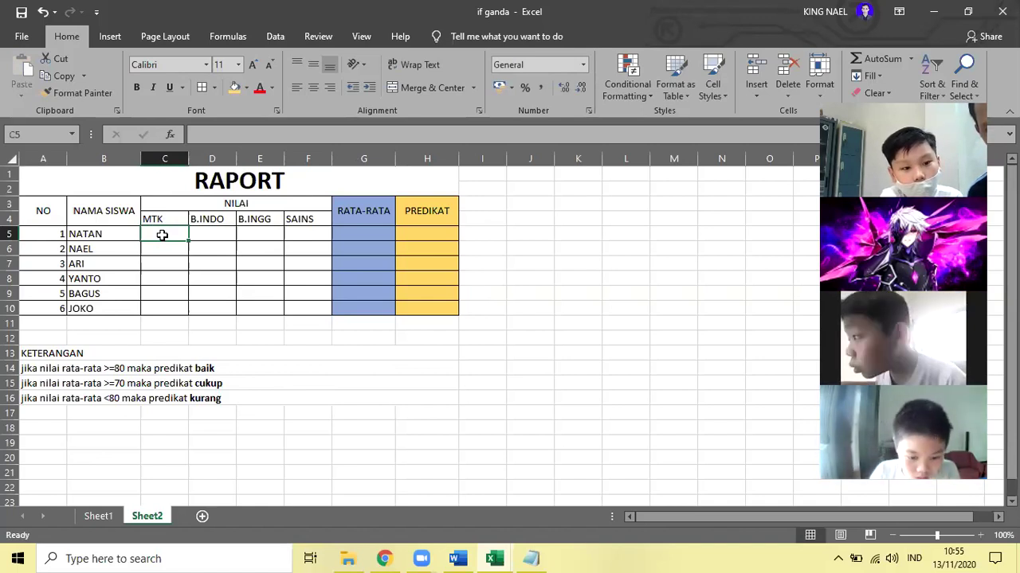
{"action": "type", "text": "v"}
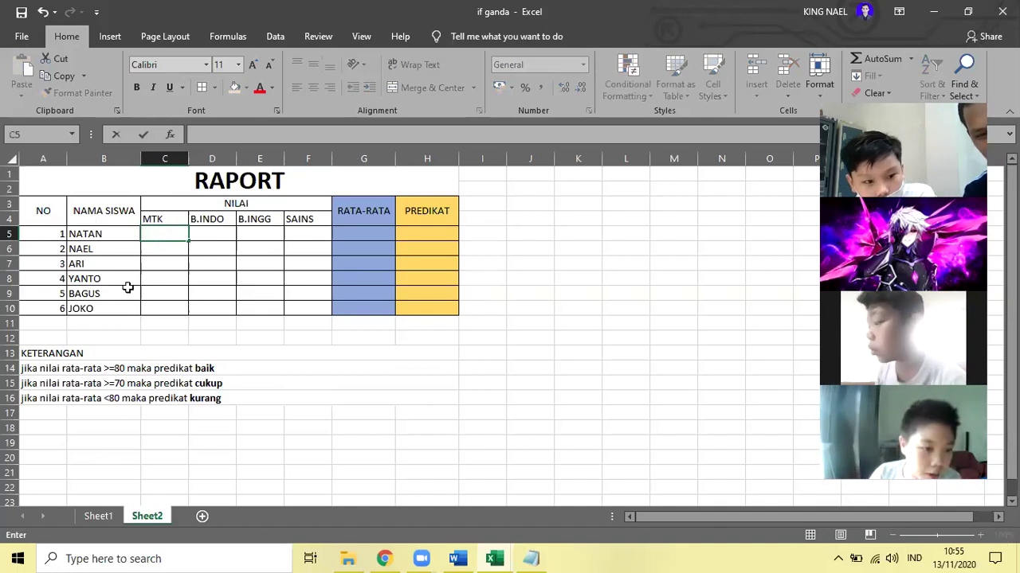
- Copy the first student's scores 78, 86, 93 and 100 from C5:F5 on Sheet1 into C5:F5 on Sheet2
{"action": "left_click", "coordinate": [98, 516]}
{"action": "left_click", "coordinate": [222, 322]}
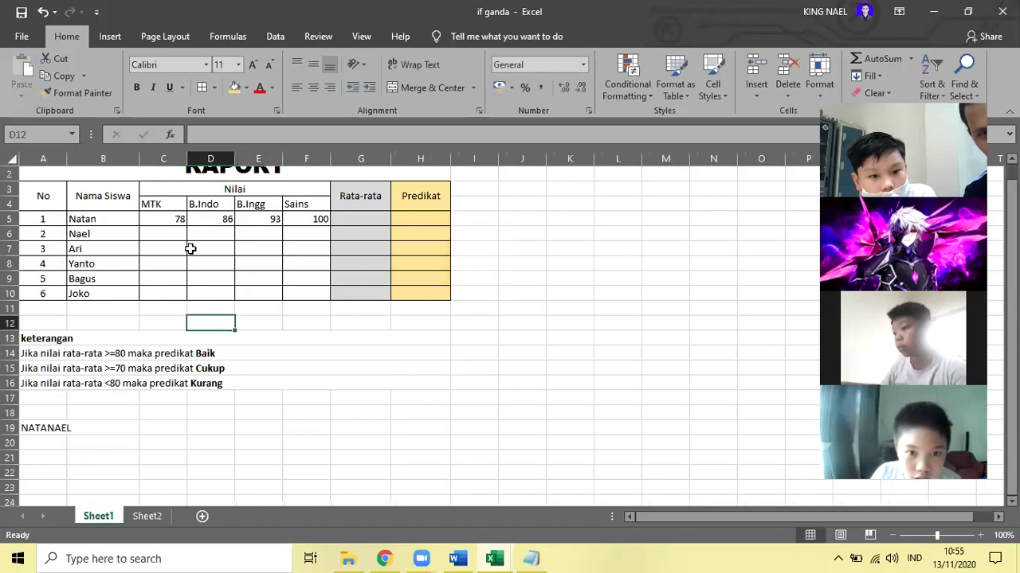
{"action": "left_click_drag", "start_coordinate": [158, 218], "coordinate": [310, 220]}
{"action": "key", "text": "ctrl+c"}
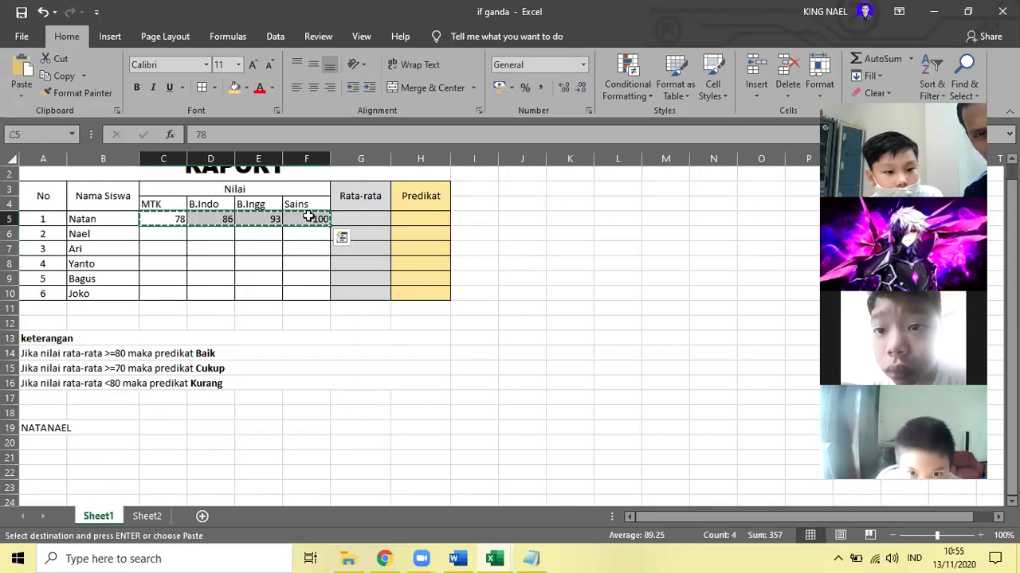
{"action": "left_click", "coordinate": [148, 516]}
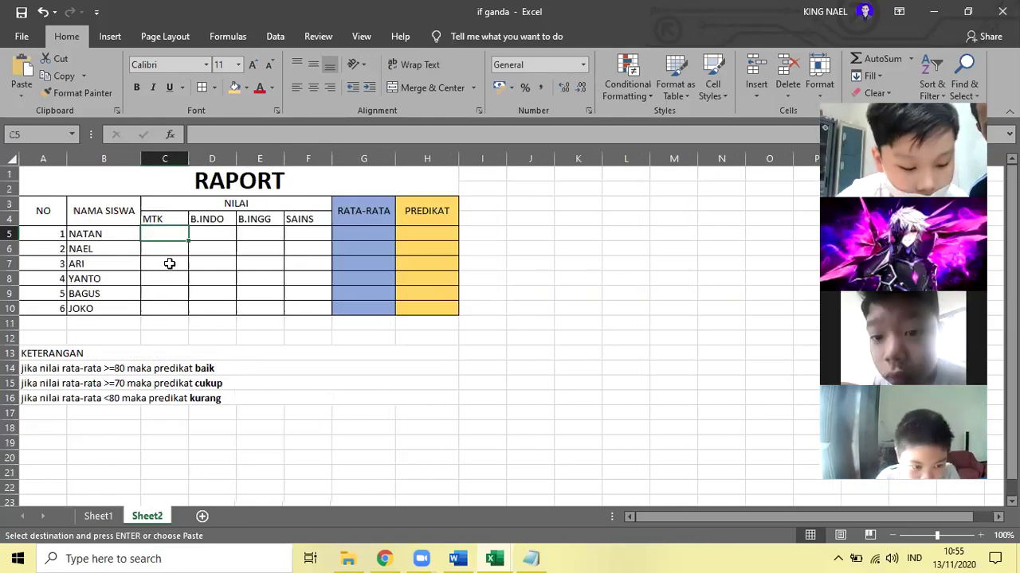
{"action": "key", "text": "ctrl+v"}
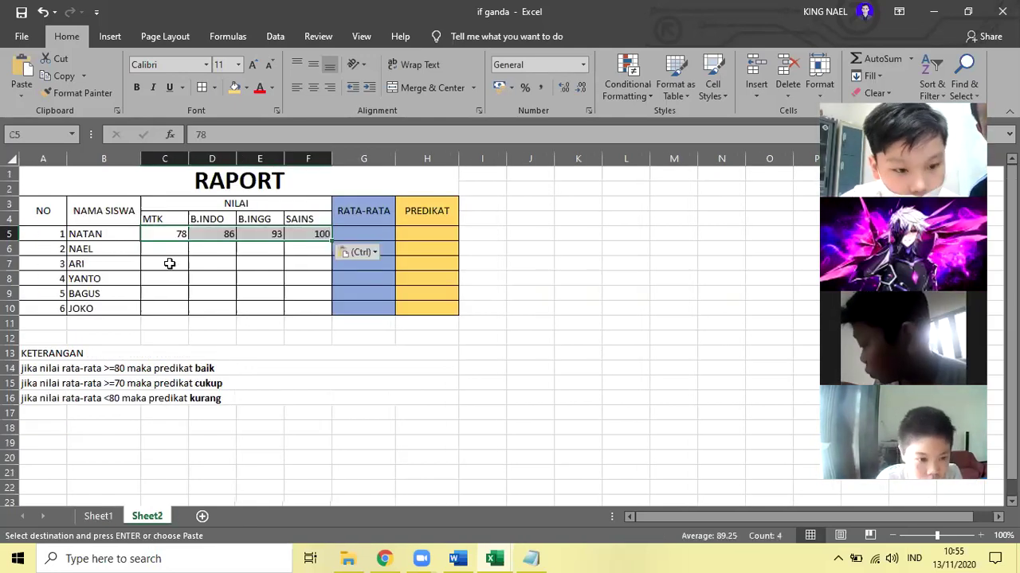
{"action": "left_click", "coordinate": [414, 450]}
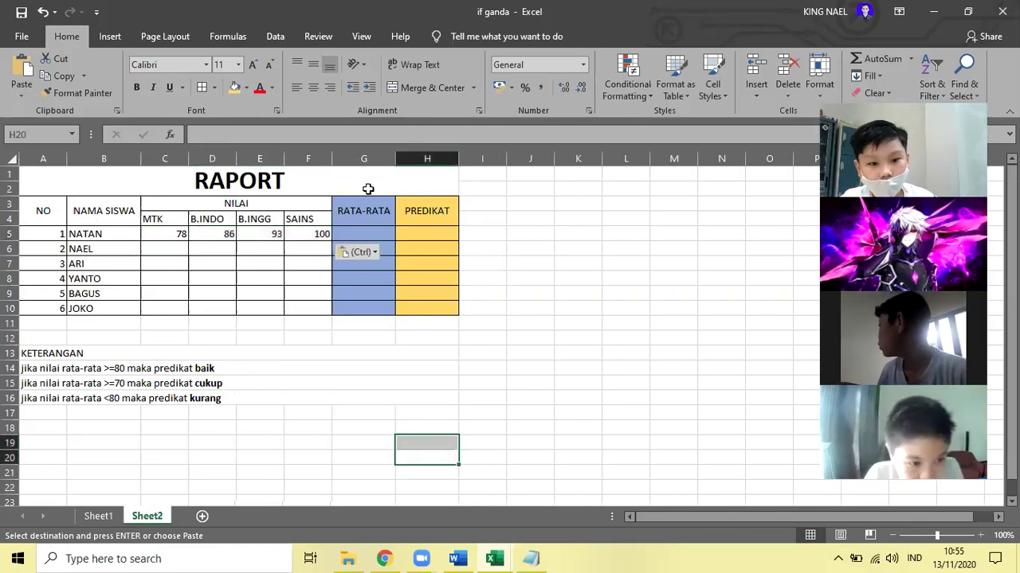
{"action": "left_click", "coordinate": [351, 237]}
{"action": "left_click_drag", "start_coordinate": [364, 367], "coordinate": [362, 357]}
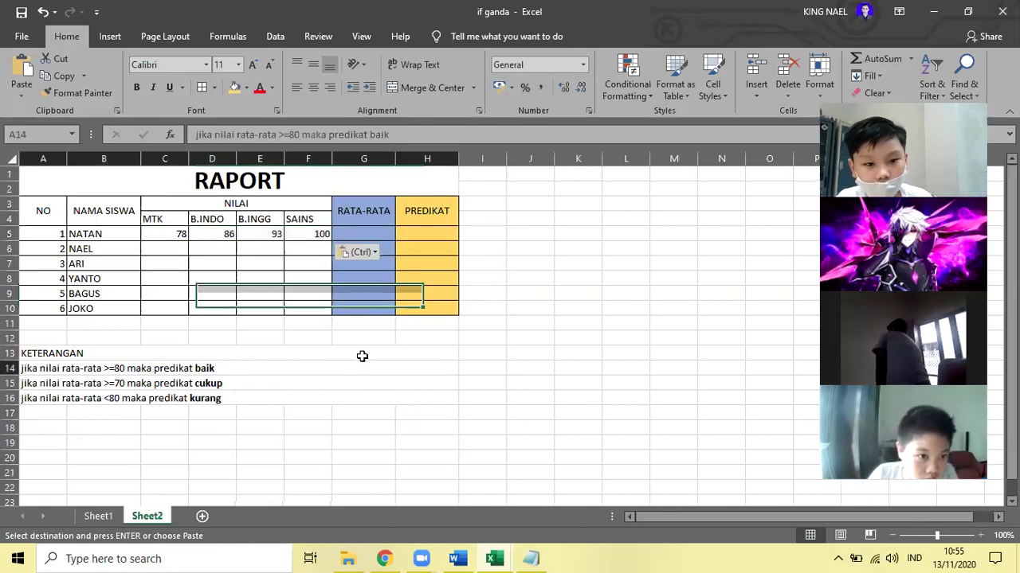
{"action": "left_click", "coordinate": [674, 231]}
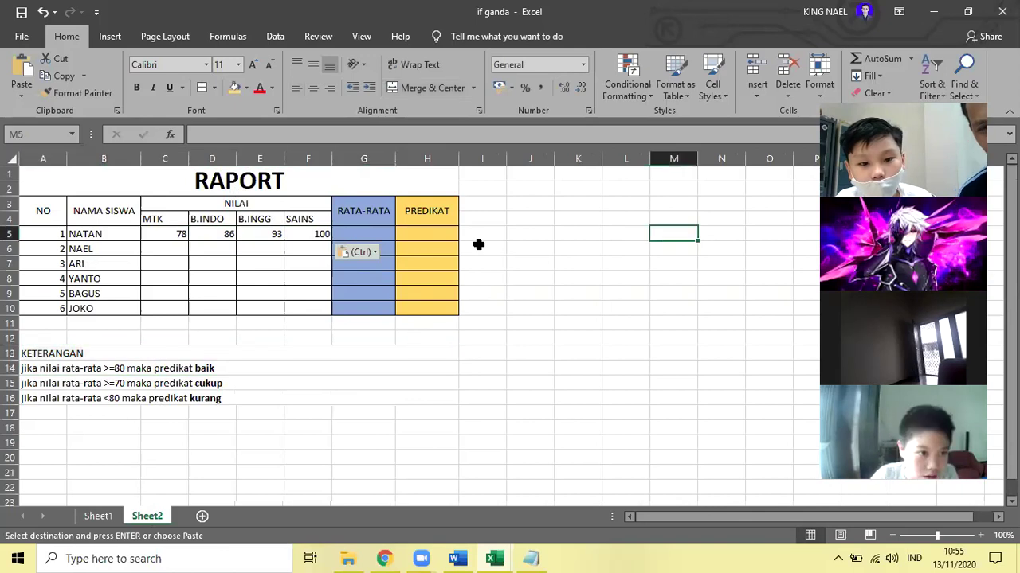
- Enter =average(C5:F5) in G5 to calculate the first student's RATA-RATA
{"action": "left_click", "coordinate": [380, 231]}
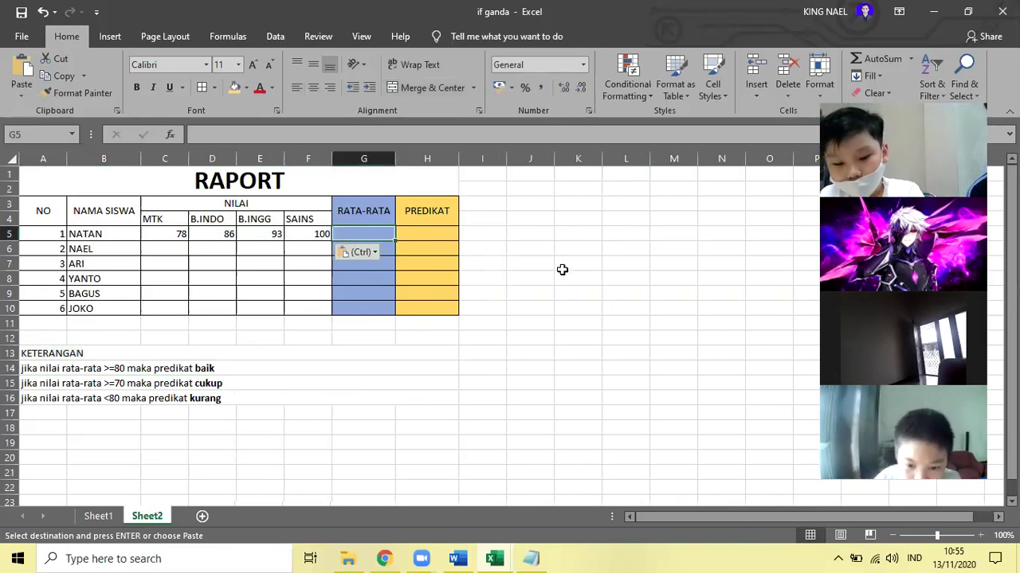
{"action": "type", "text": "=a"}
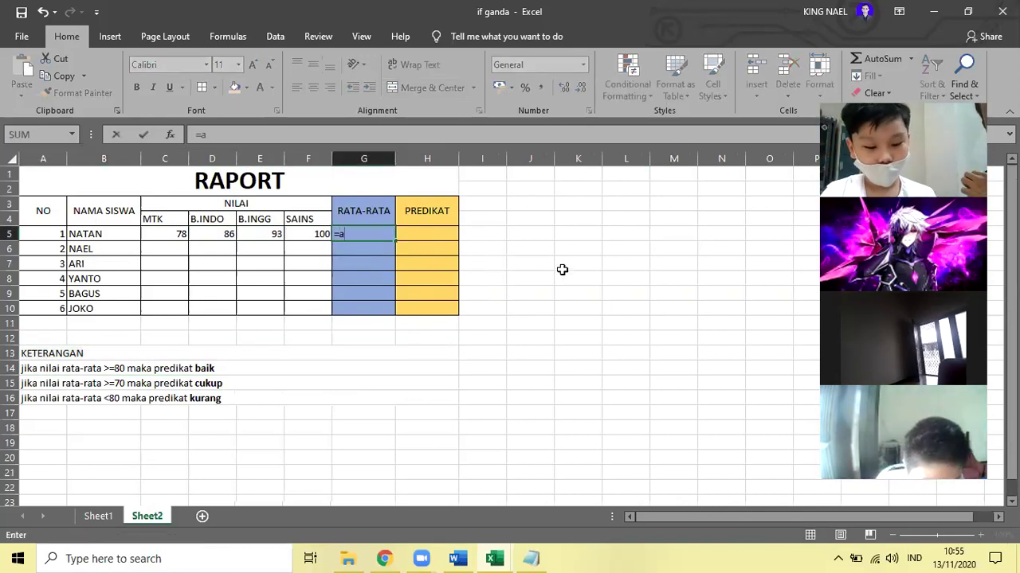
{"action": "type", "text": "verage"}
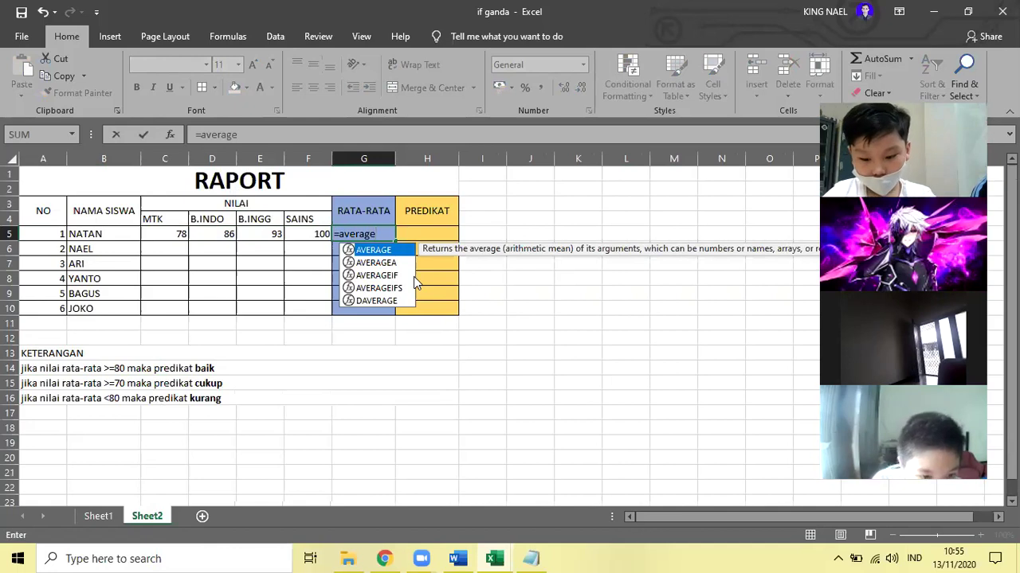
{"action": "type", "text": "("}
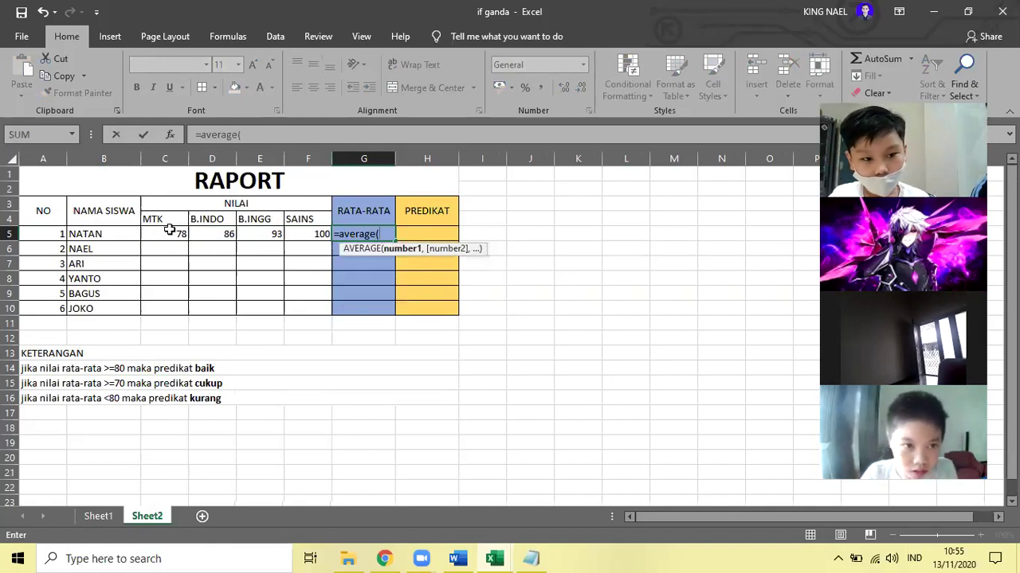
{"action": "left_click_drag", "start_coordinate": [169, 230], "coordinate": [295, 236]}
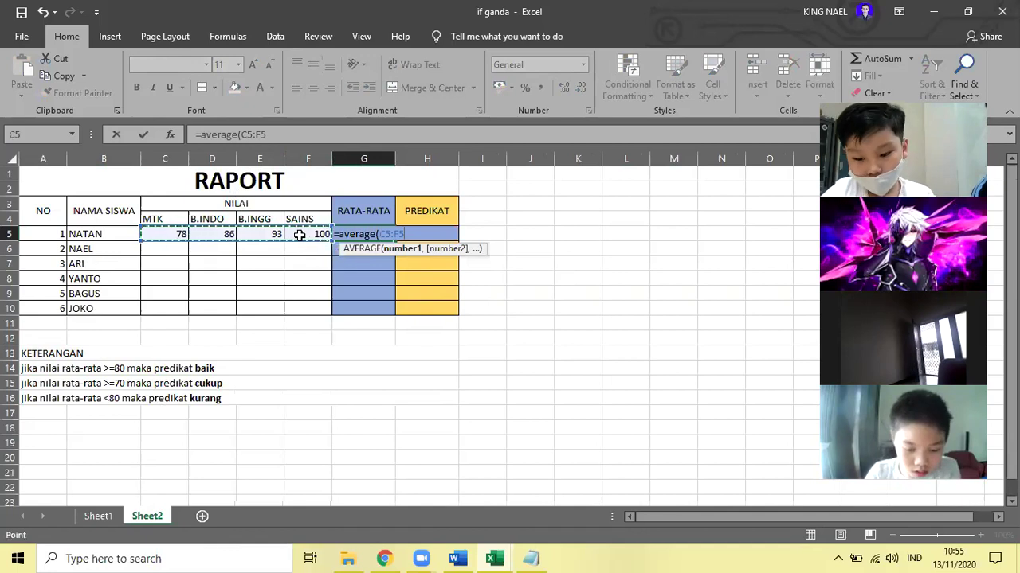
{"action": "type", "text": ")"}
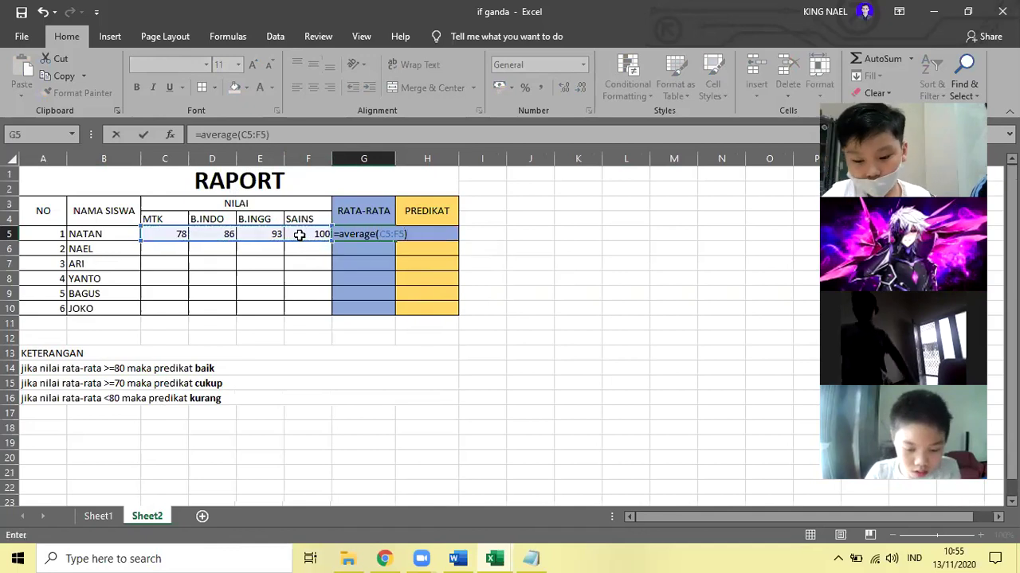
{"action": "key", "text": "Return"}
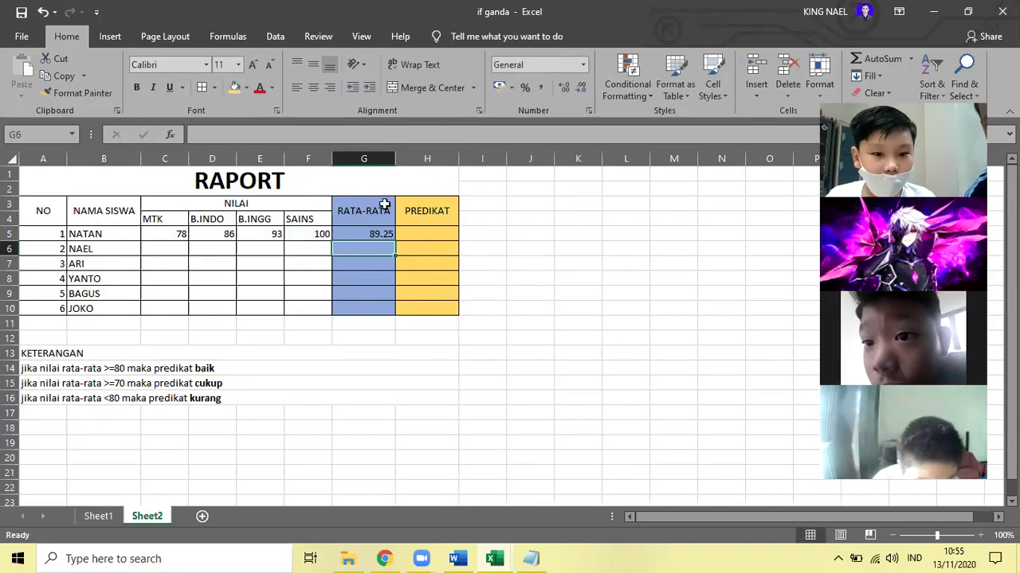
- Format the RATA-RATA value in G5 to show no decimal places
{"action": "left_click", "coordinate": [375, 232]}
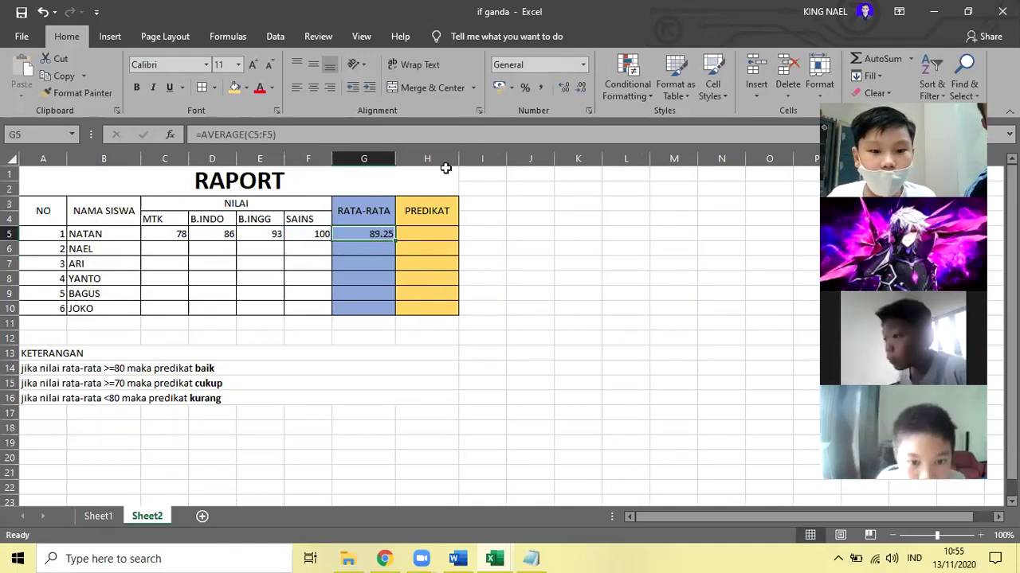
{"action": "left_click", "coordinate": [582, 89]}
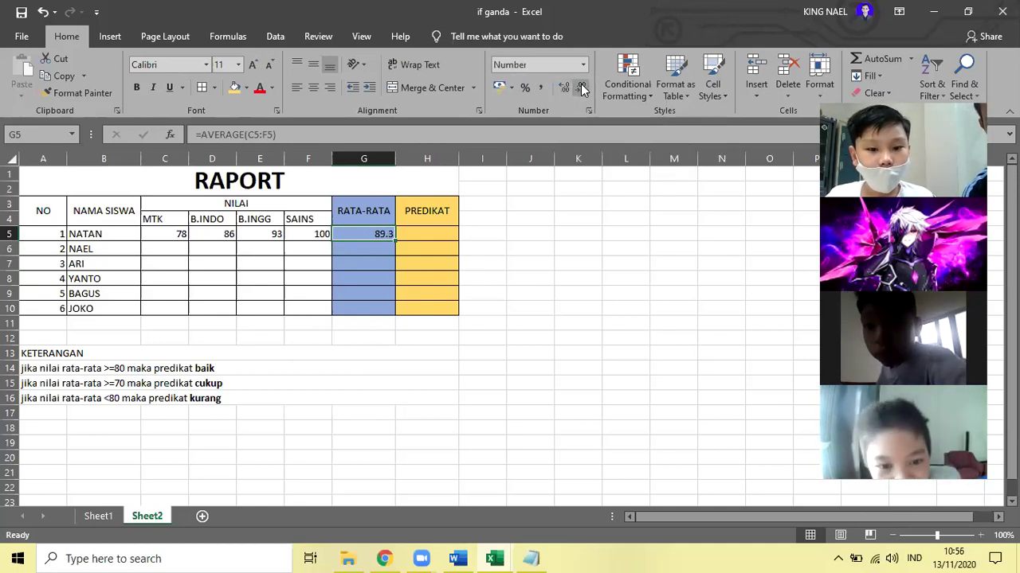
{"action": "left_click", "coordinate": [582, 89]}
{"action": "left_click", "coordinate": [514, 304]}
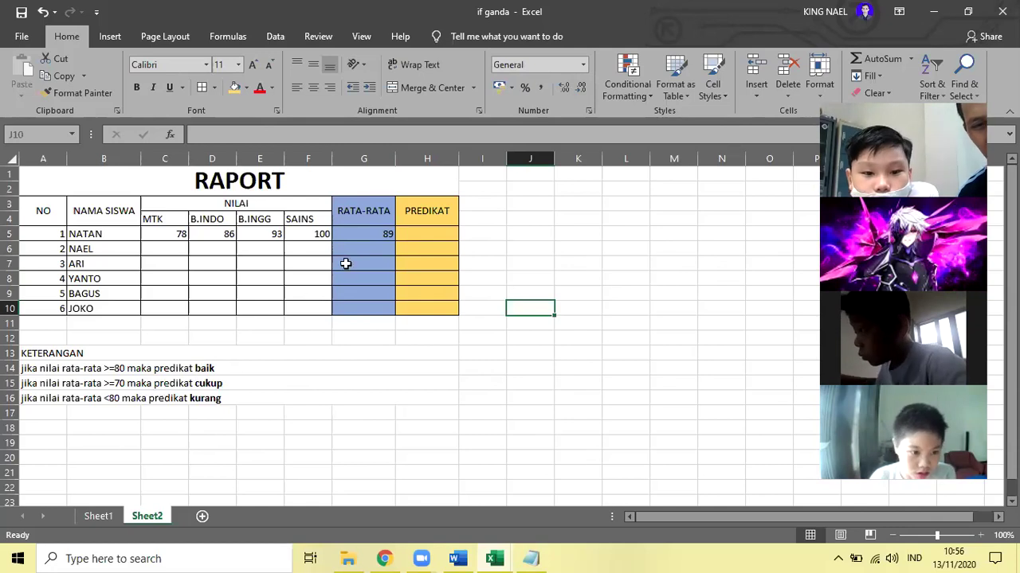
{"action": "left_click", "coordinate": [401, 236]}
{"action": "type", "text": "="}
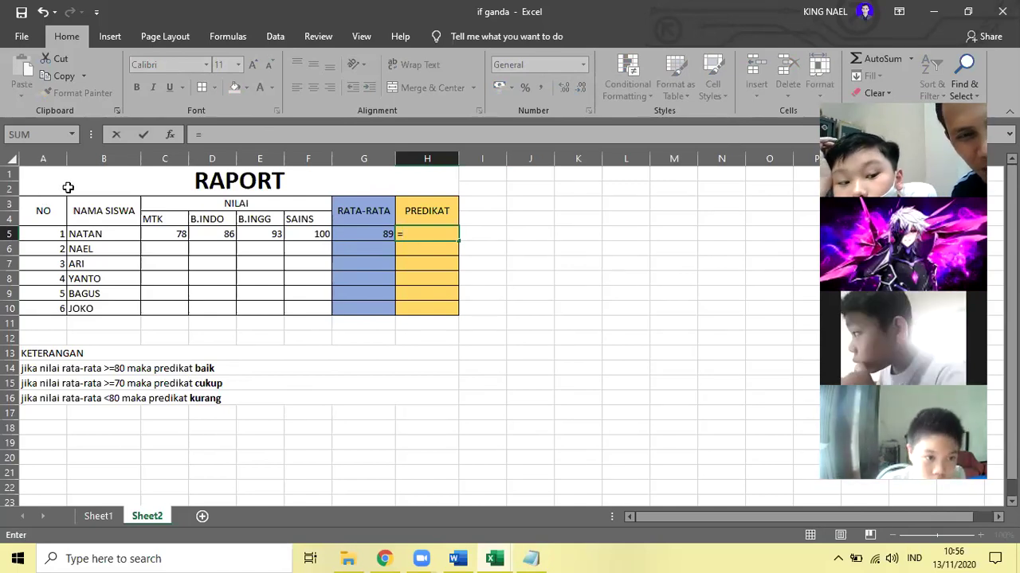
{"action": "left_click", "coordinate": [56, 208]}
{"action": "left_click_drag", "start_coordinate": [51, 183], "coordinate": [102, 297]}
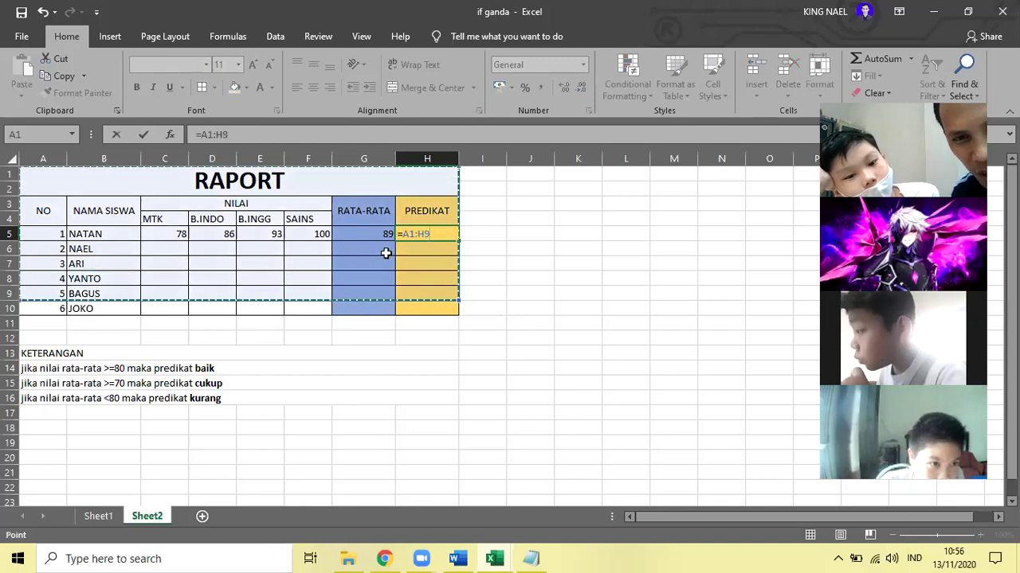
{"action": "left_click", "coordinate": [376, 232]}
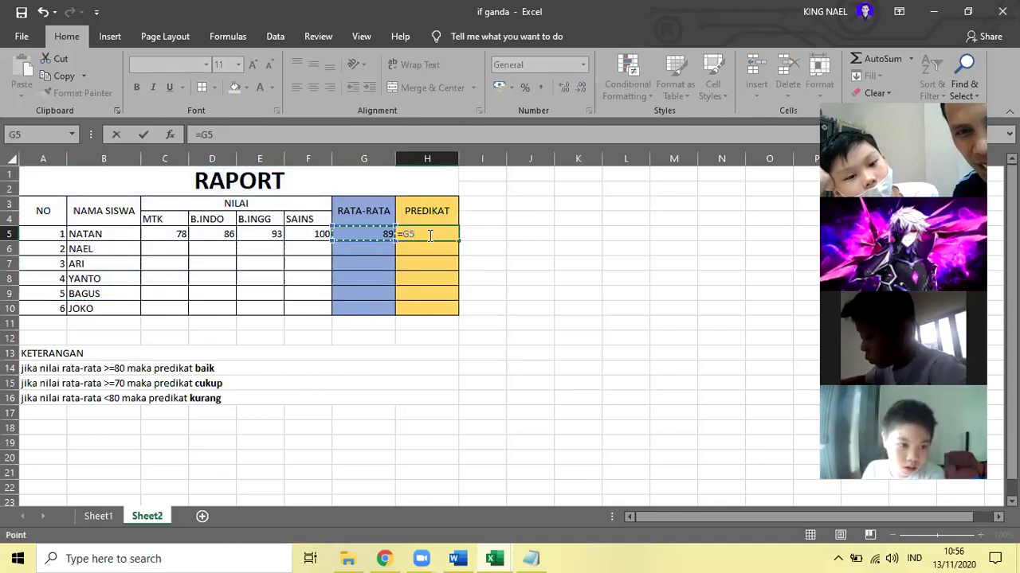
{"action": "key", "text": "BackSpace"}
{"action": "key", "text": "BackSpace"}
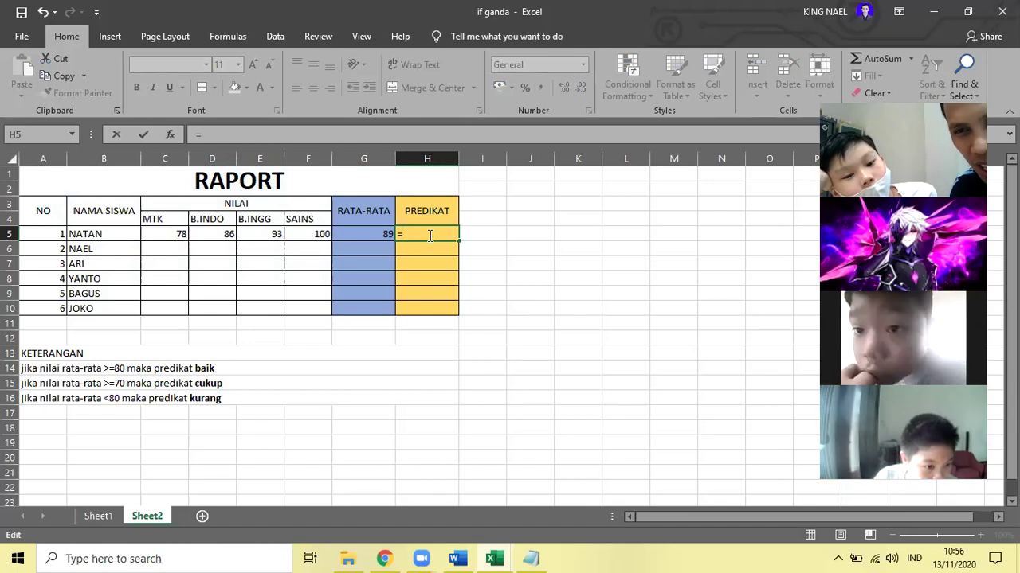
{"action": "left_click", "coordinate": [472, 236]}
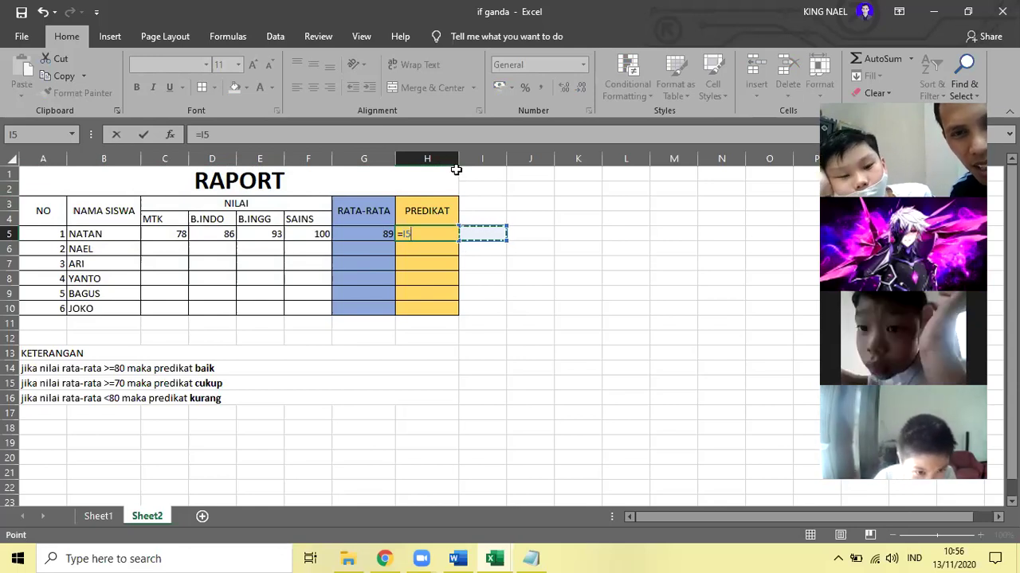
{"action": "key", "text": "BackSpace"}
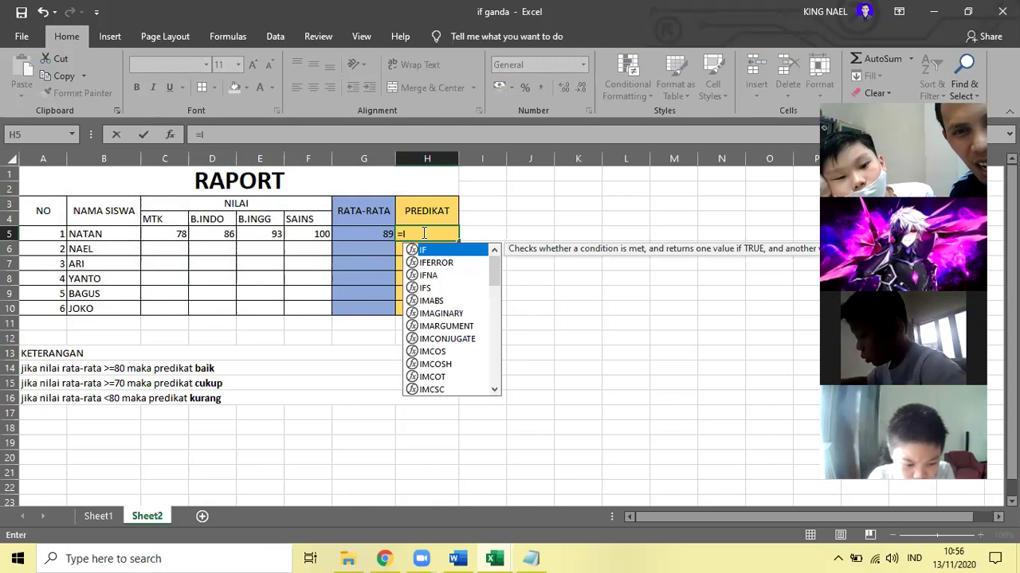
{"action": "key", "text": "BackSpace"}
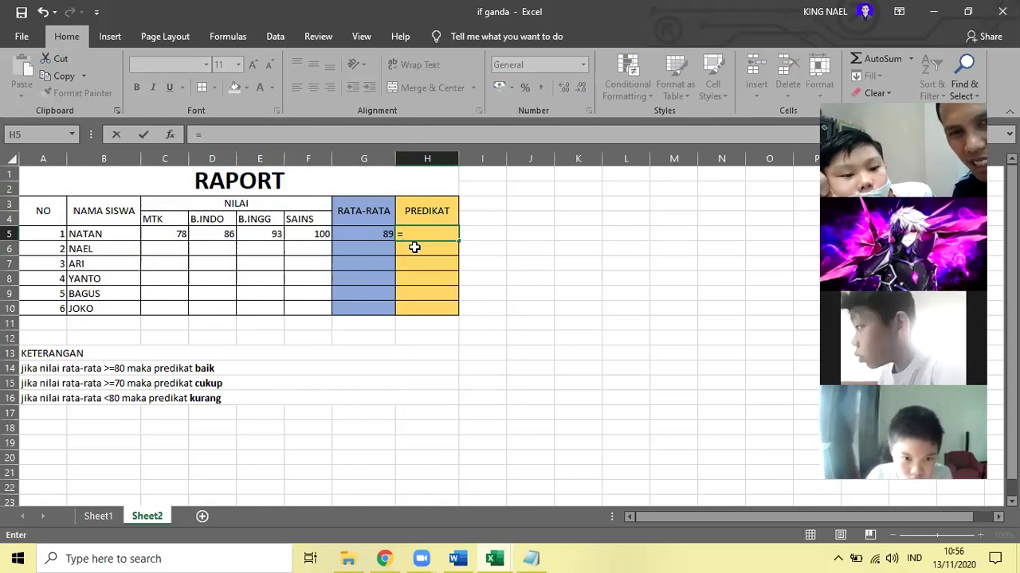
{"action": "key", "text": "BackSpace"}
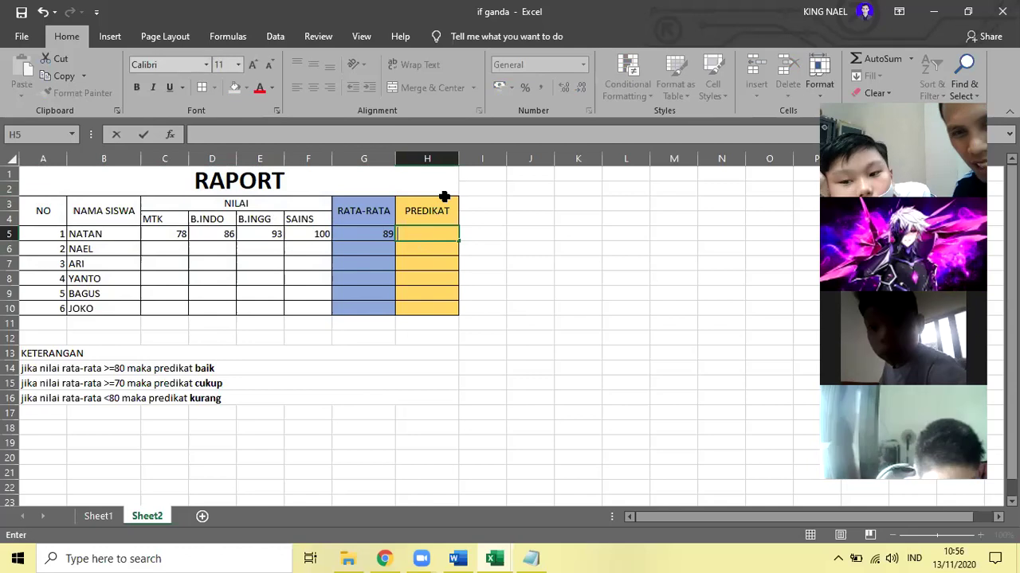
{"action": "left_click", "coordinate": [487, 235]}
{"action": "left_click", "coordinate": [422, 234]}
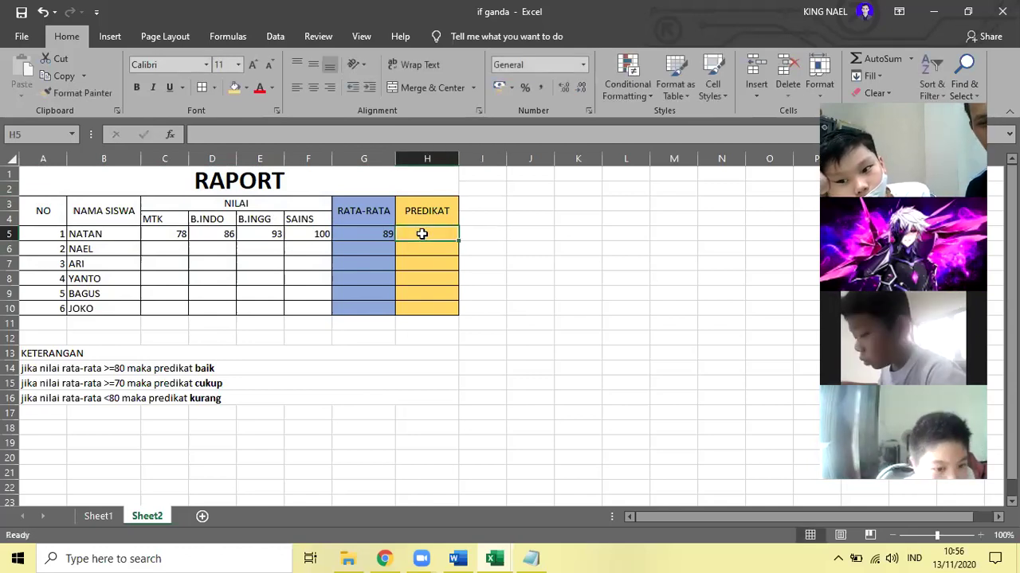
- Switch to Notepad, restore the deleted ,IF(G6>=70,"cukup" part of the example formula by undoing, review the notes, and return to the Excel workbook
{"action": "left_click", "coordinate": [533, 558]}
{"action": "left_click", "coordinate": [151, 110]}
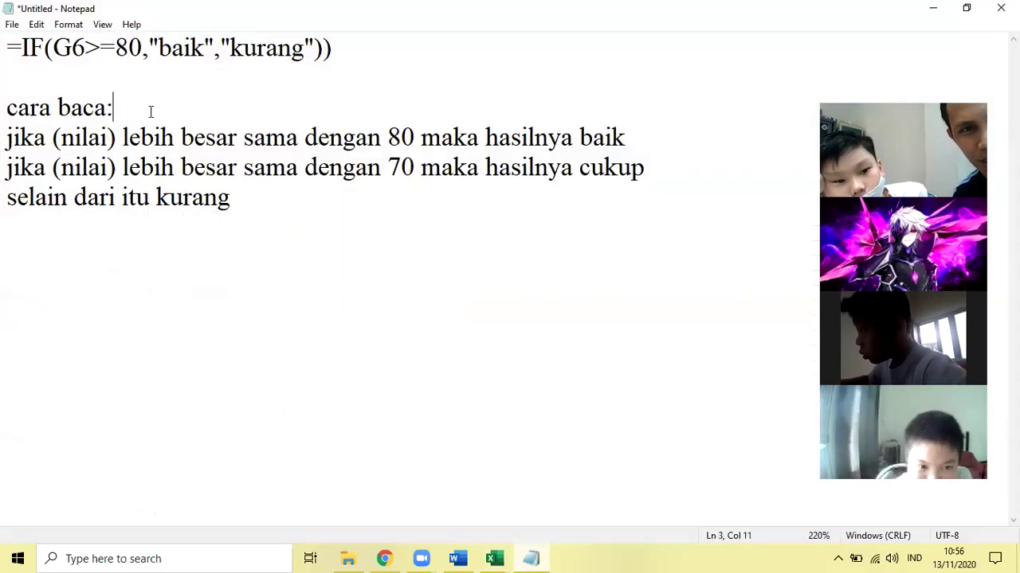
{"action": "key", "text": "ctrl+z"}
{"action": "key", "text": "ctrl+z"}
{"action": "key", "text": "ctrl+z"}
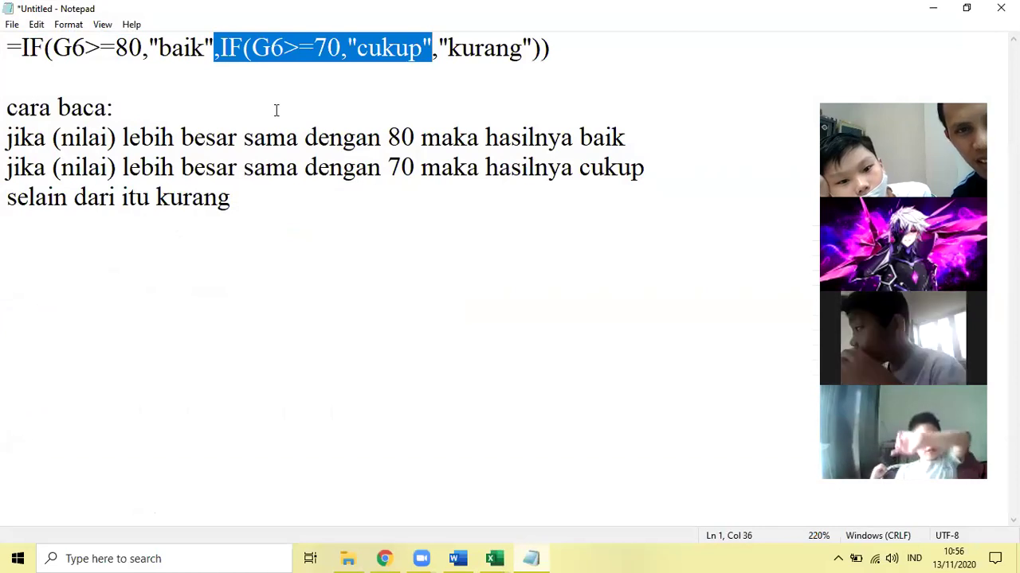
{"action": "left_click", "coordinate": [275, 106]}
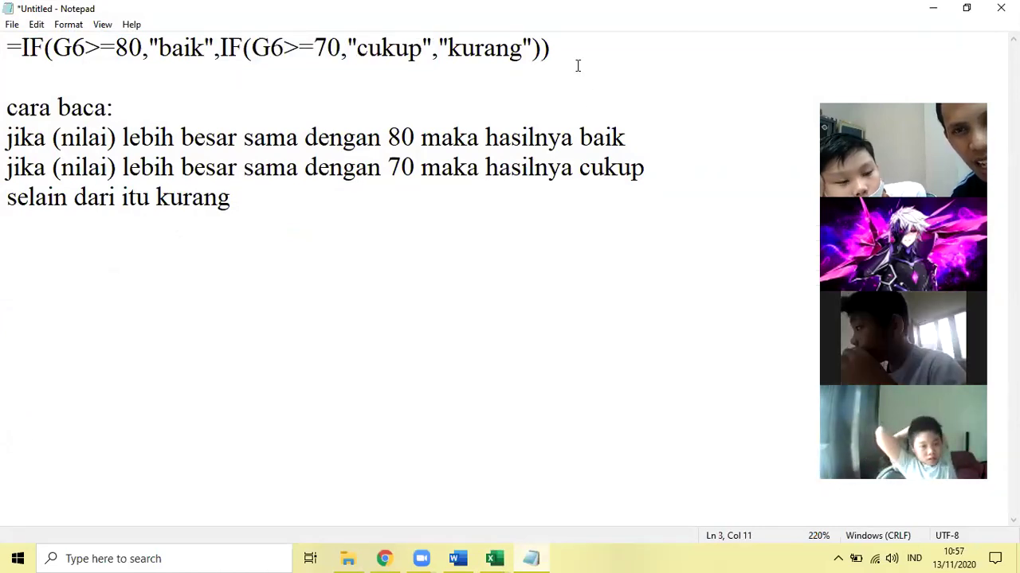
{"action": "left_click_drag", "start_coordinate": [6, 138], "coordinate": [33, 169]}
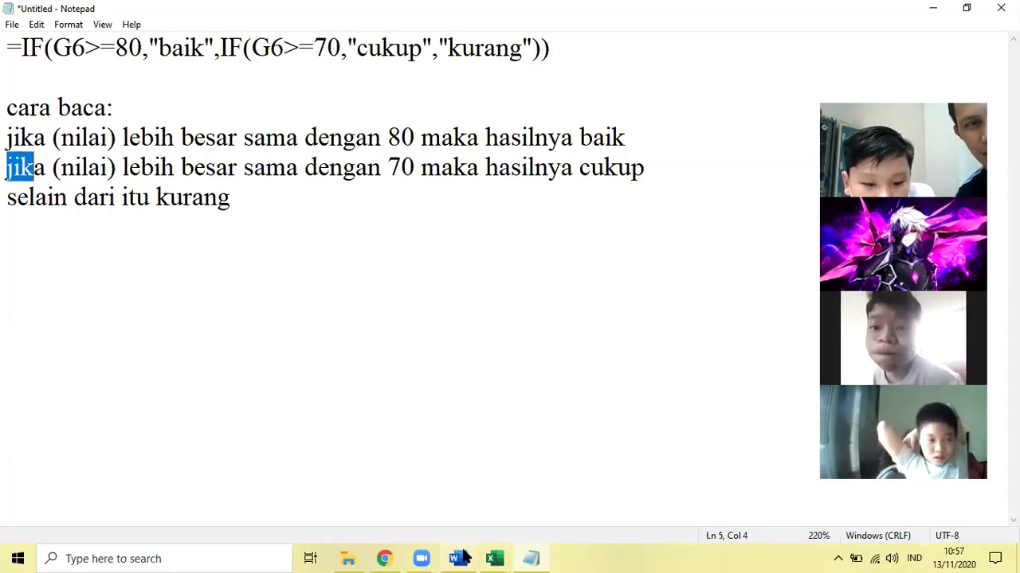
{"action": "left_click", "coordinate": [933, 8]}
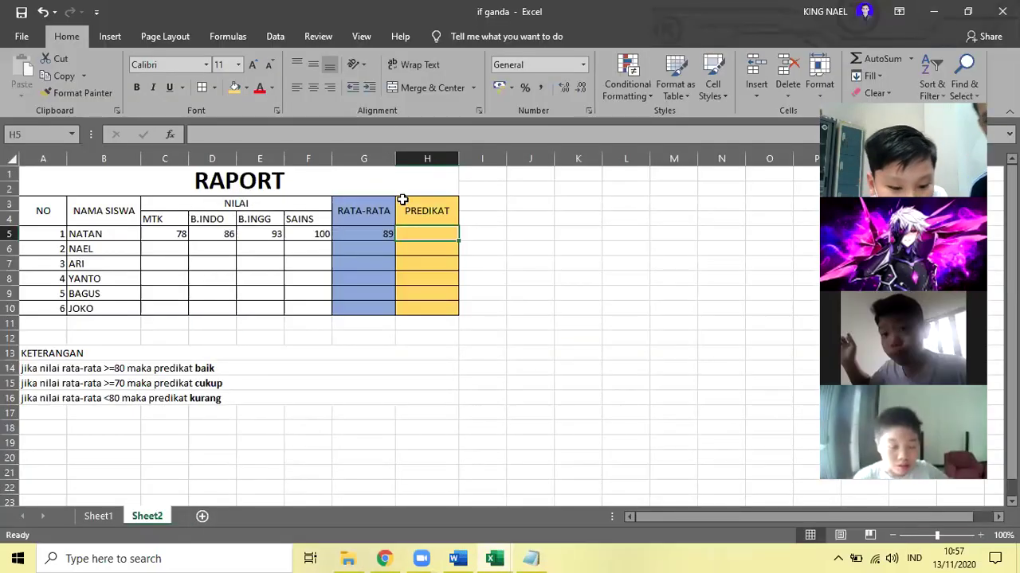
- Start the first student's PREDIKAT formula in H5 with =if(G5>
{"action": "type", "text": "="}
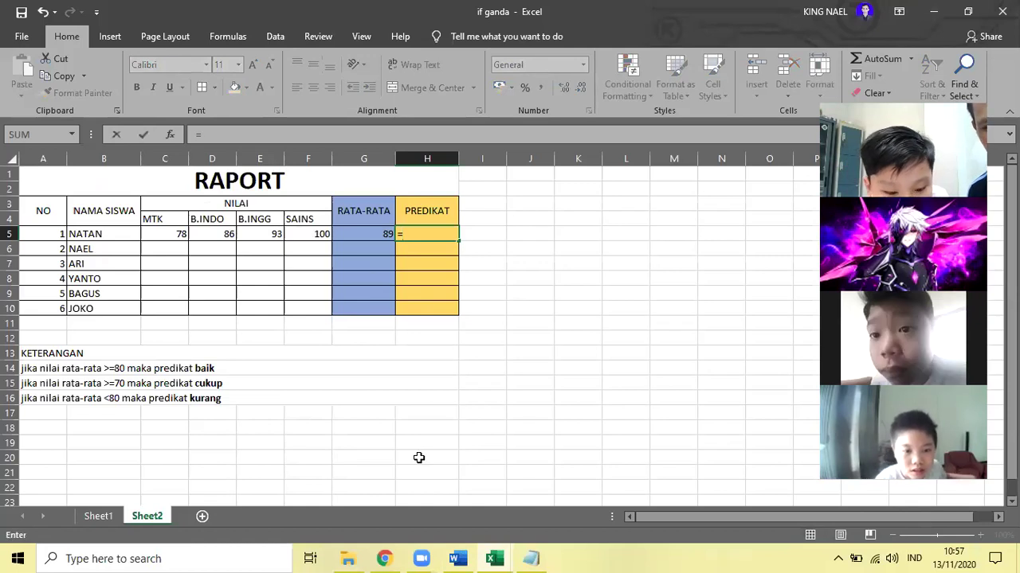
{"action": "type", "text": "if"}
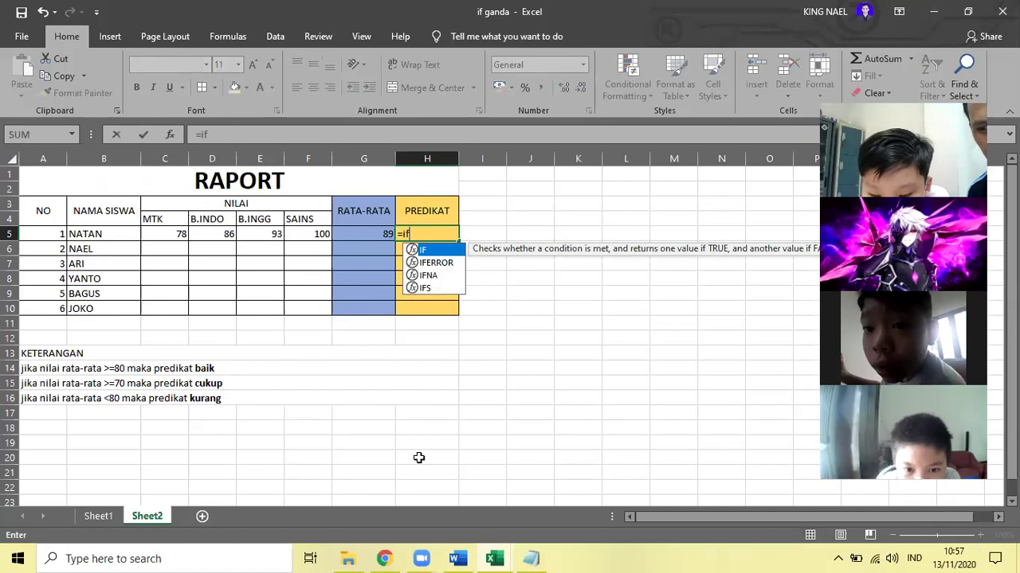
{"action": "type", "text": "("}
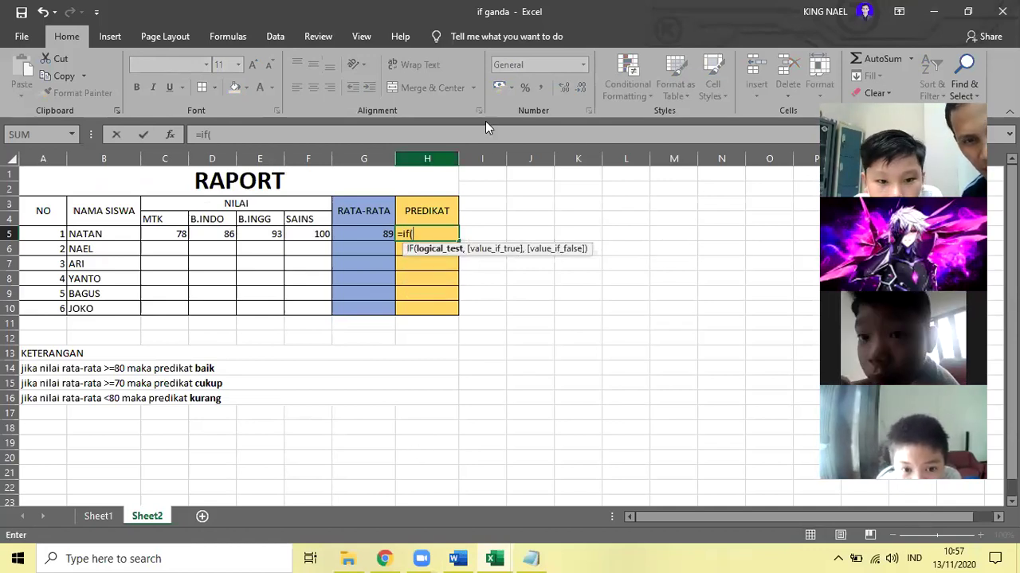
{"action": "left_click", "coordinate": [366, 235]}
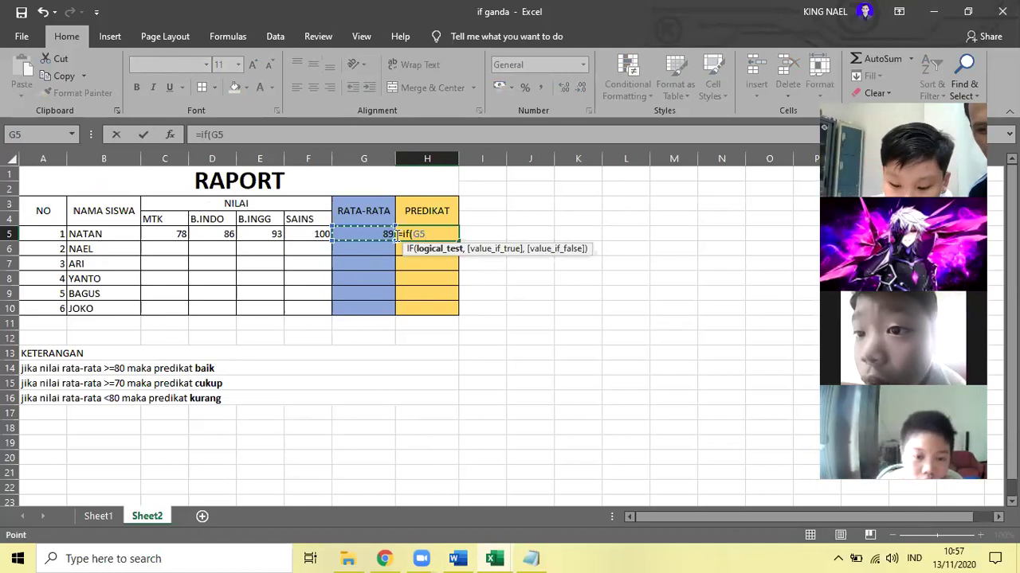
{"action": "type", "text": "<"}
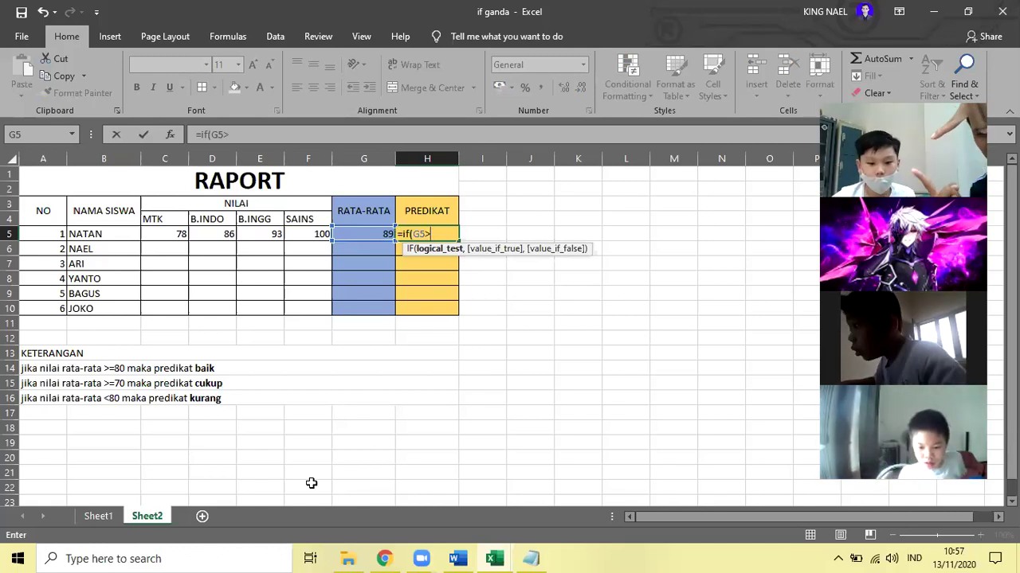
- Check the example formula in Notepad, return to the if ganda workbook in Excel, and complete H5's first condition as G5>=80 followed by a comma
{"action": "left_click", "coordinate": [523, 555]}
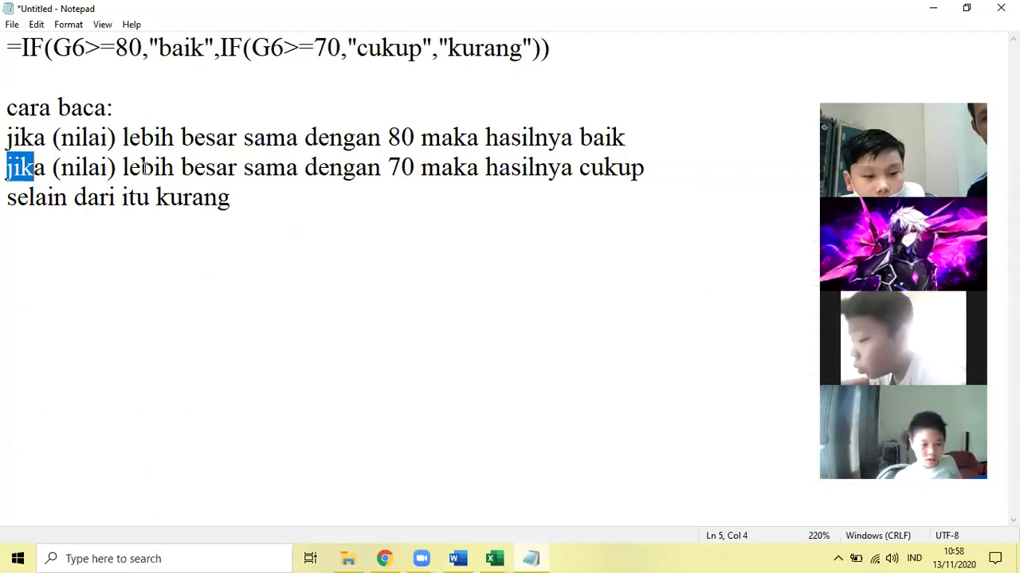
{"action": "mouse_move", "coordinate": [496, 551]}
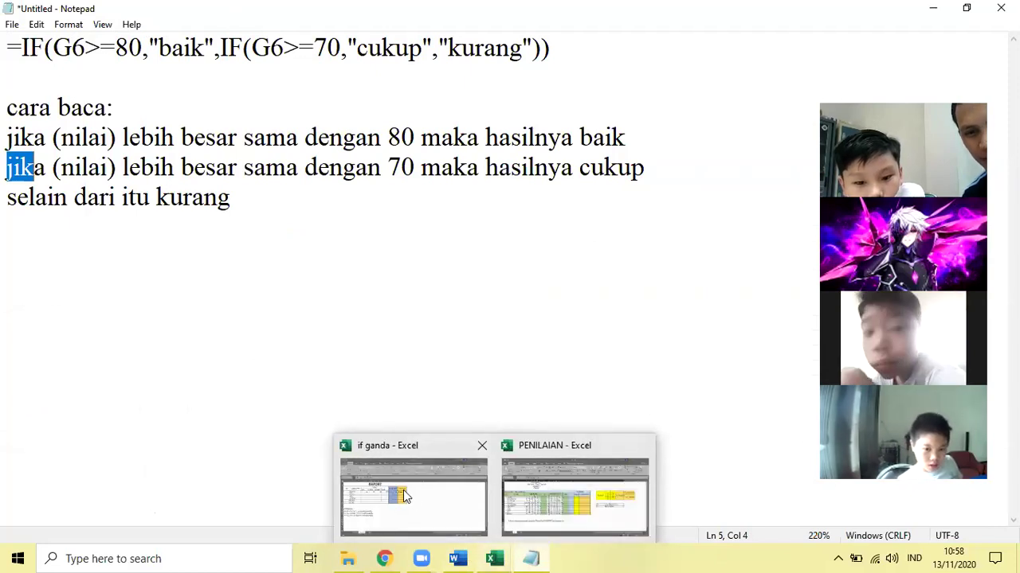
{"action": "left_click", "coordinate": [424, 500]}
{"action": "left_click", "coordinate": [432, 233]}
{"action": "type", "text": "80"}
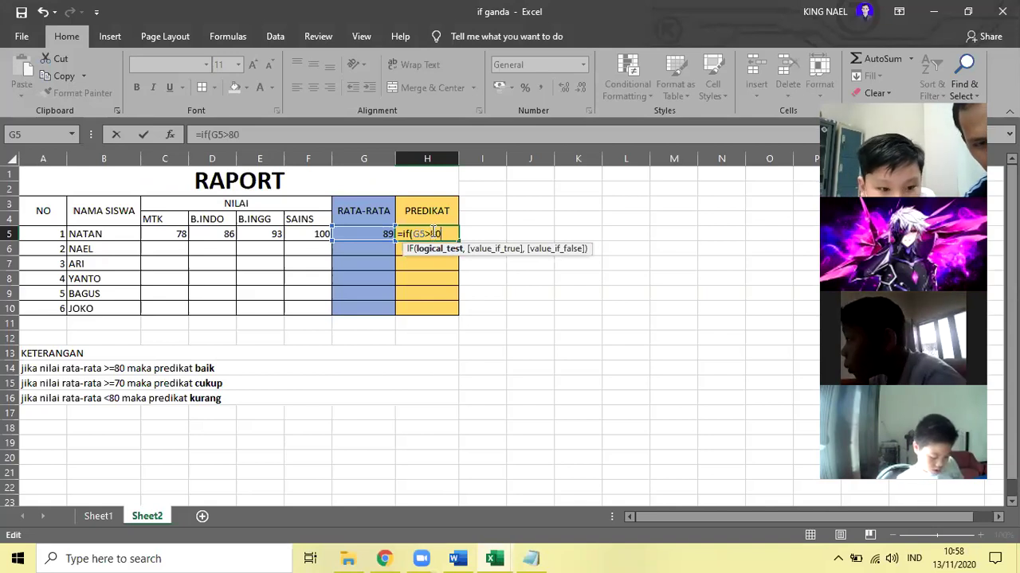
{"action": "key", "text": "BackSpace"}
{"action": "key", "text": "BackSpace"}
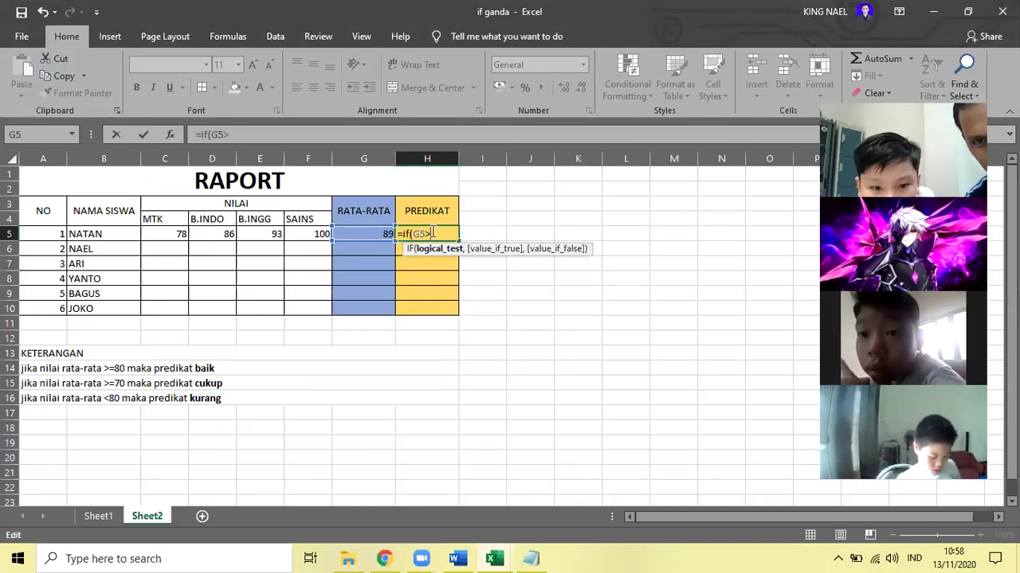
{"action": "type", "text": "=80"}
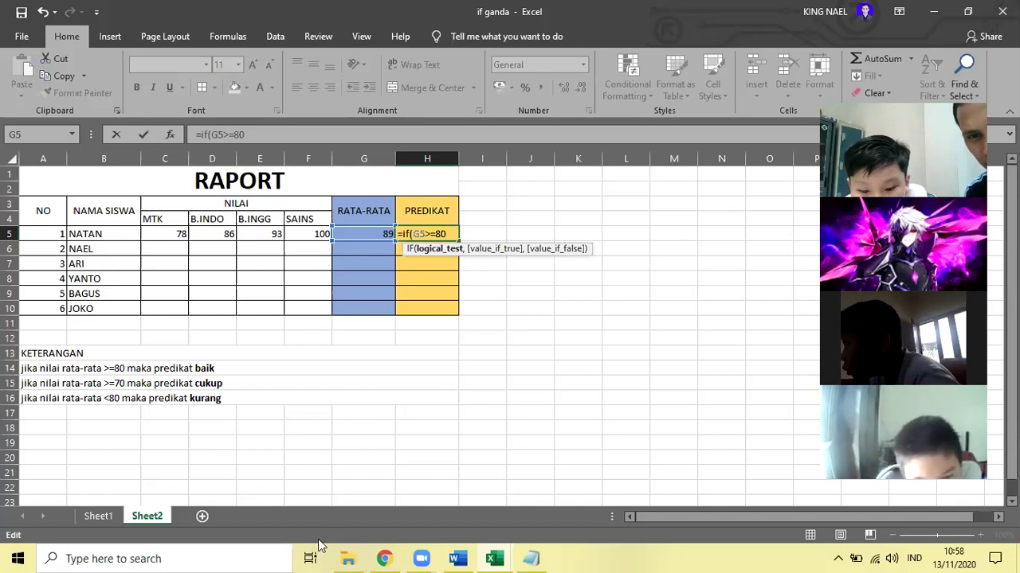
{"action": "type", "text": ","}
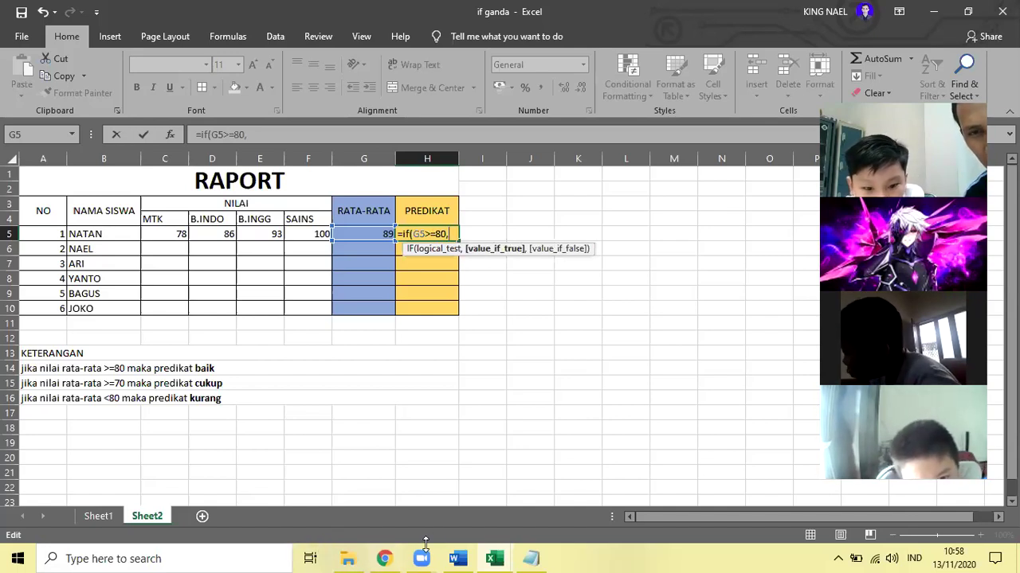
- Consult the Notepad example again, return to the if ganda workbook, and add "baik", as the first IF's true value in H5
{"action": "mouse_move", "coordinate": [530, 557]}
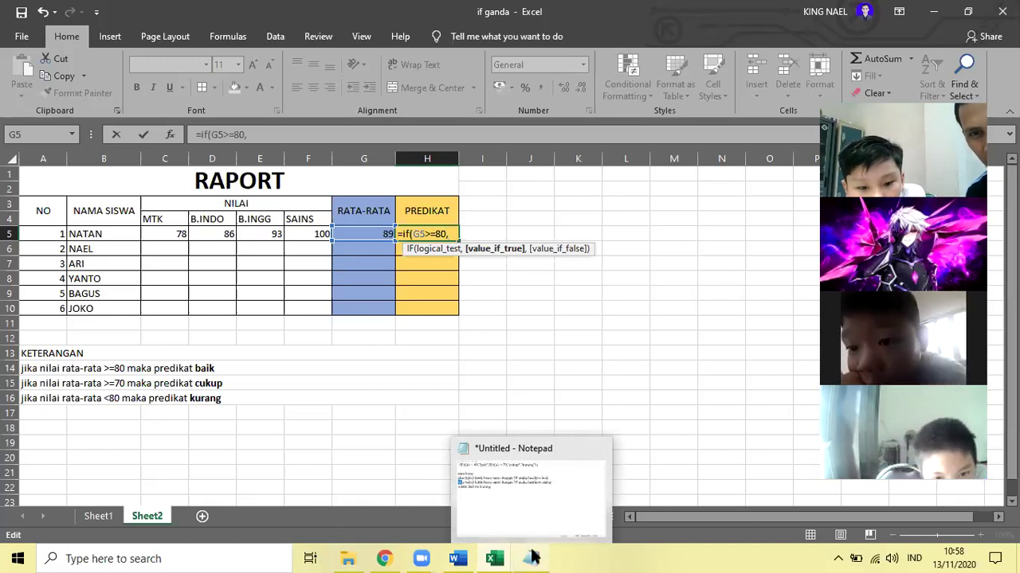
{"action": "left_click", "coordinate": [532, 556]}
{"action": "mouse_move", "coordinate": [503, 556]}
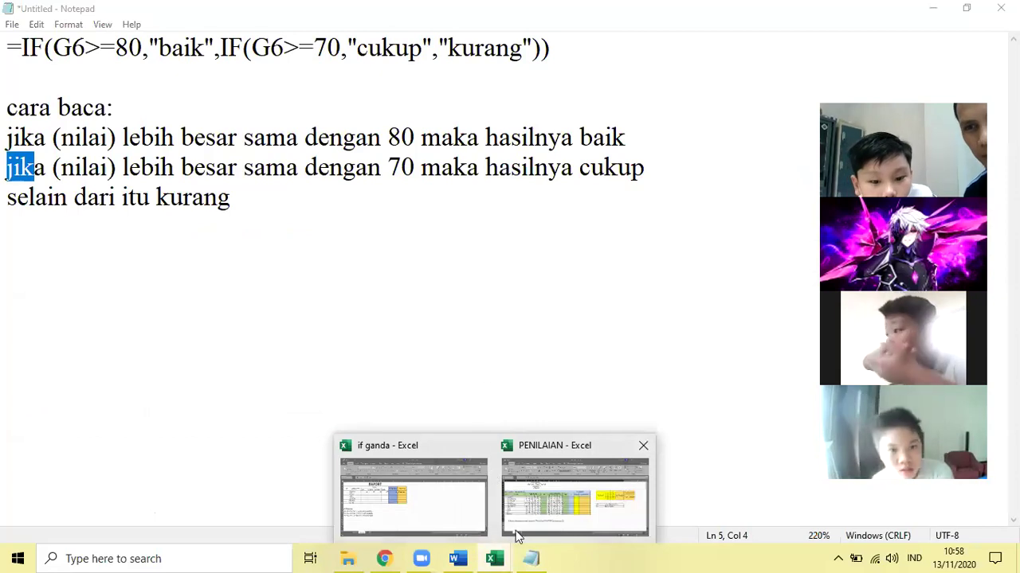
{"action": "left_click", "coordinate": [411, 508]}
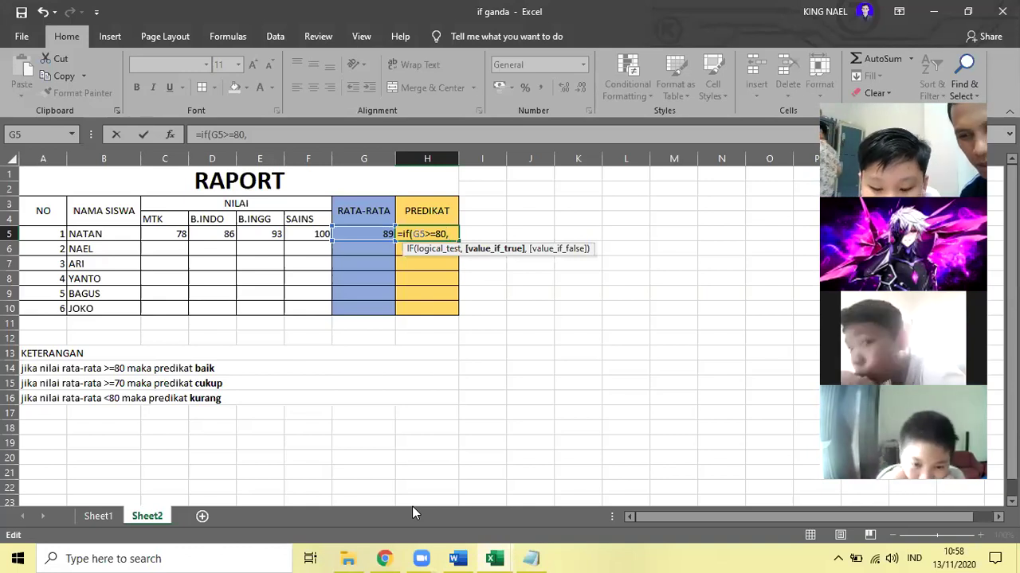
{"action": "type", "text": "baik"}
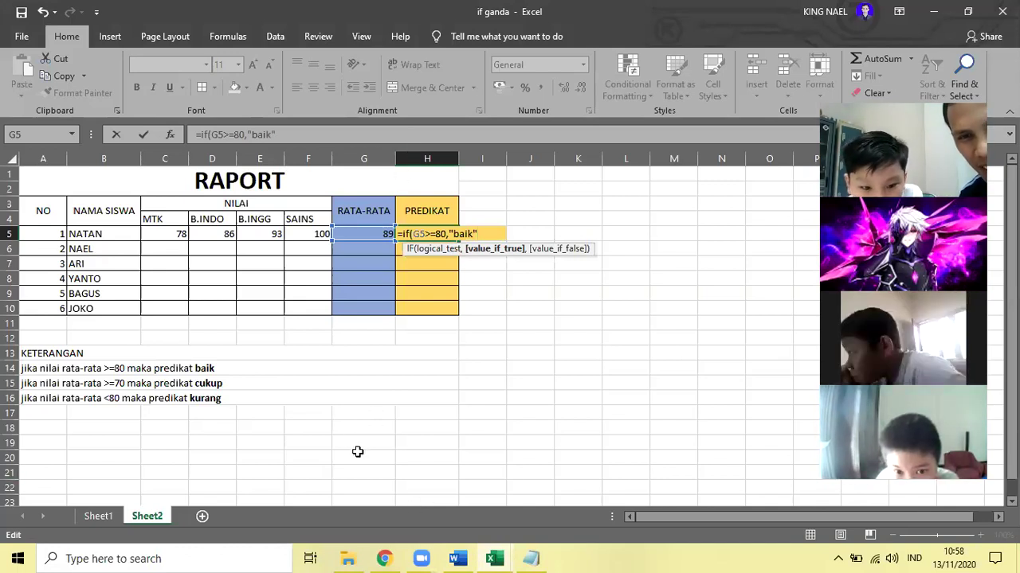
{"action": "mouse_move", "coordinate": [526, 556]}
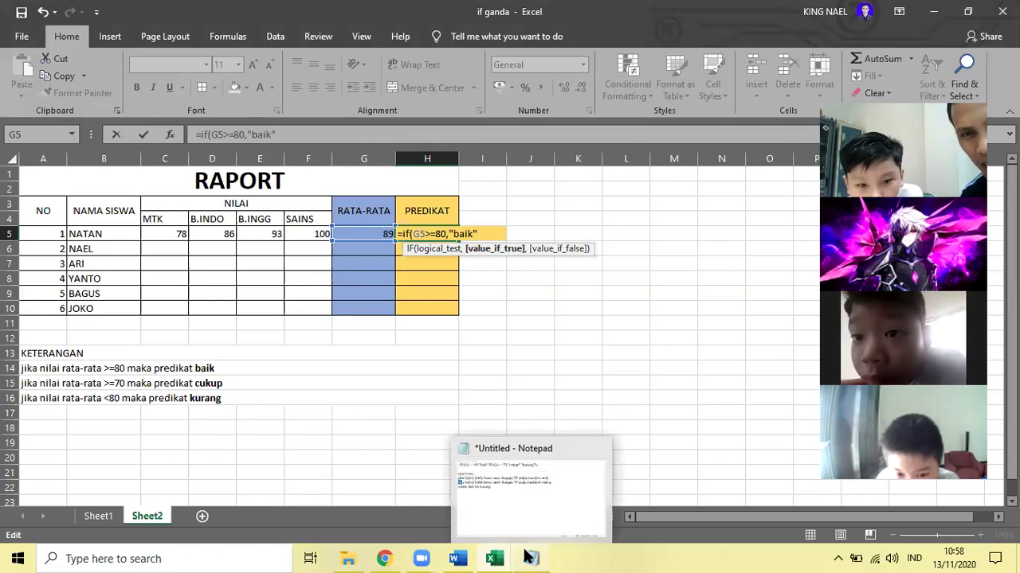
{"action": "type", "text": ","}
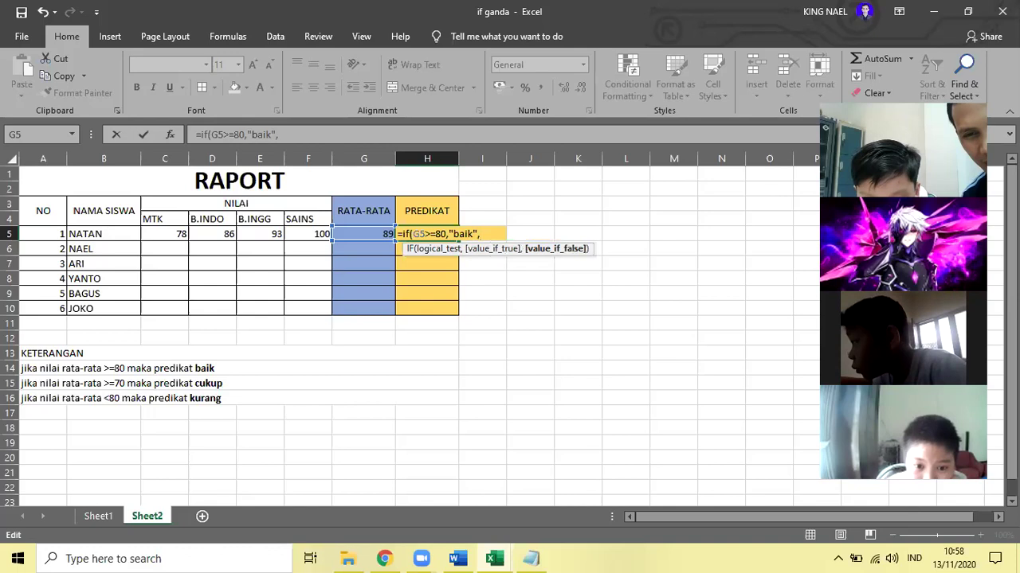
- Nest a second IF in the H5 formula as the false value, with the condition G5>=70 followed by a comma
{"action": "type", "text": "if"}
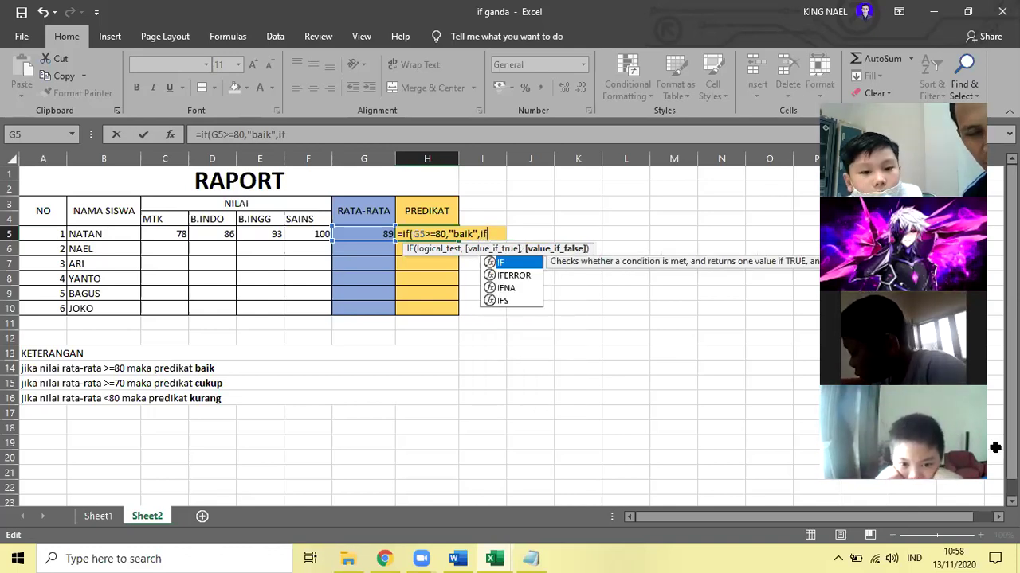
{"action": "type", "text": "("}
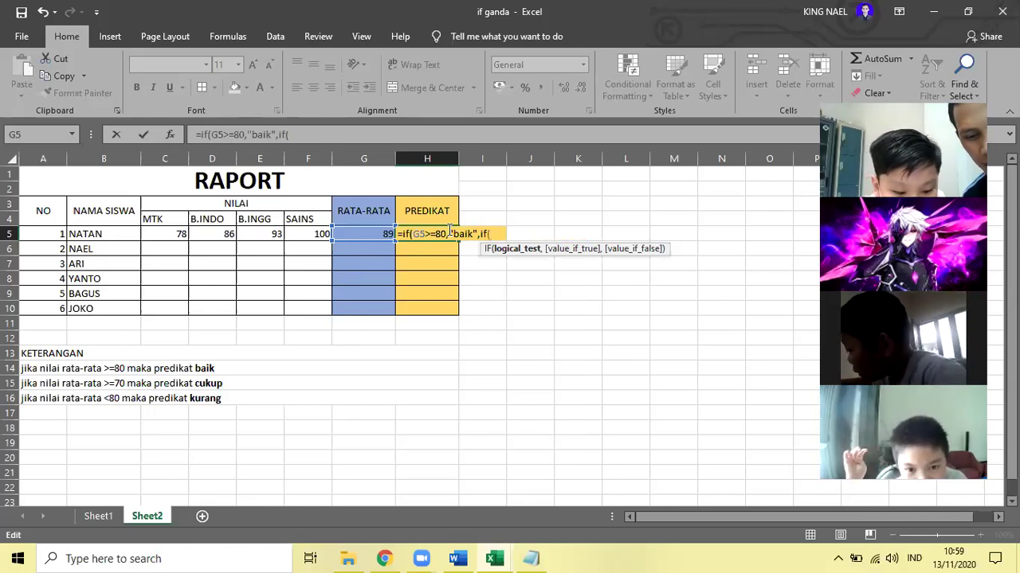
{"action": "type", "text": "G"}
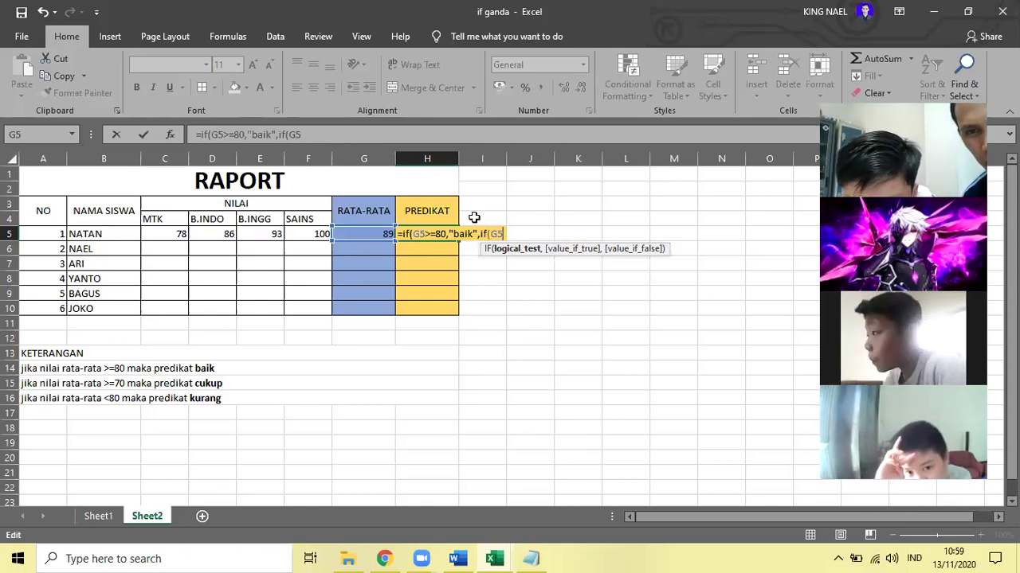
{"action": "type", "text": "5"}
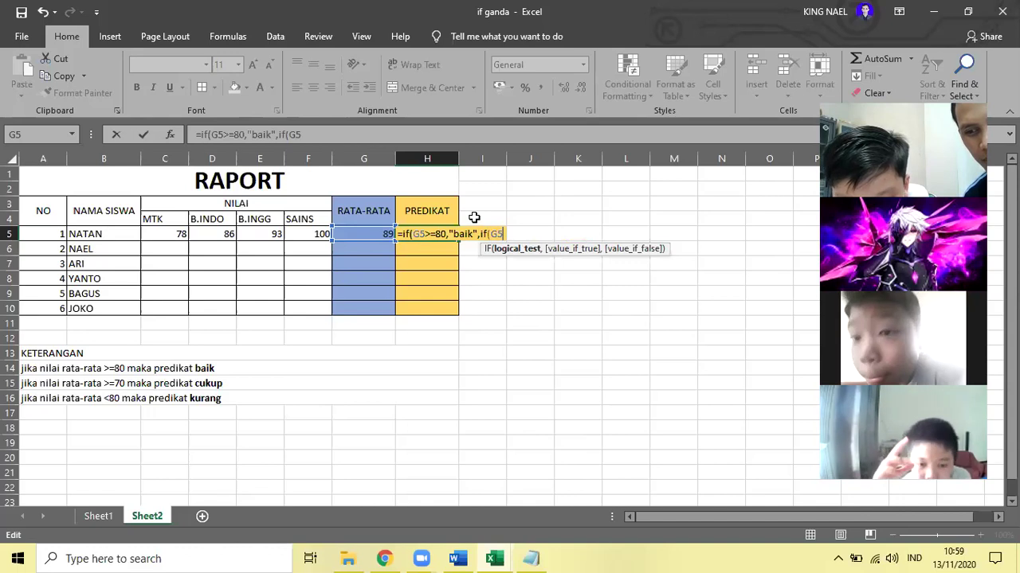
{"action": "type", "text": ">"}
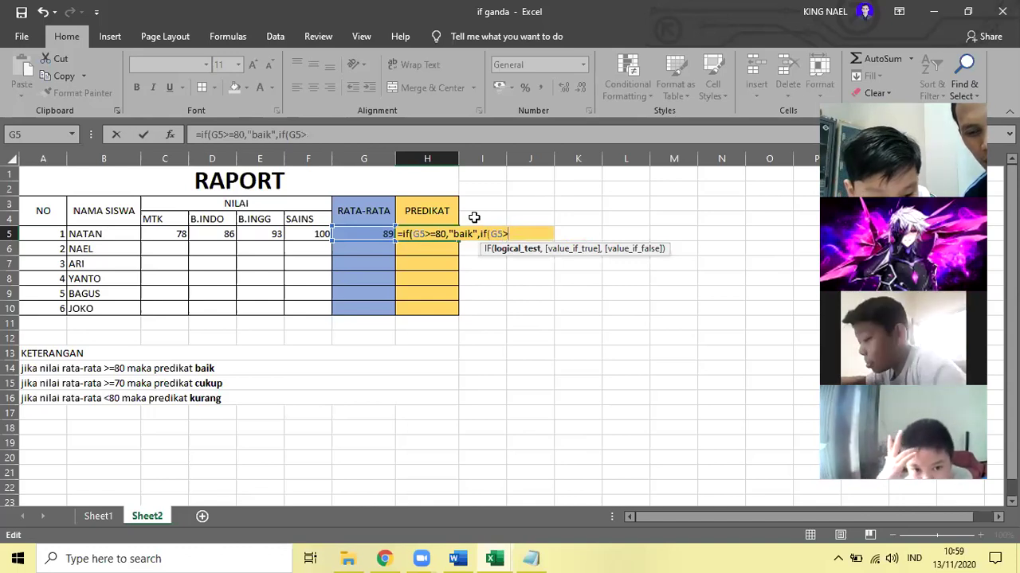
{"action": "type", "text": "="}
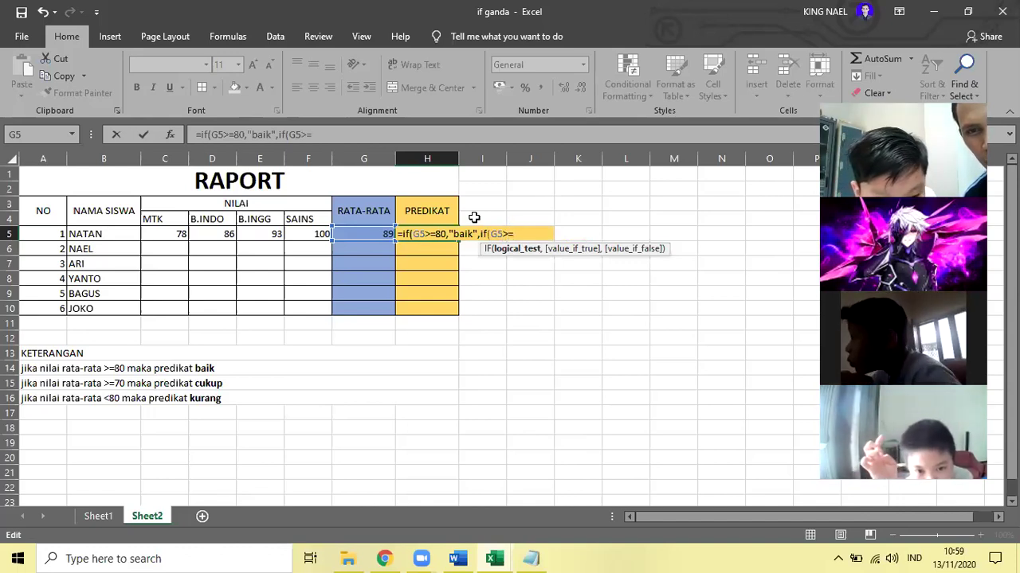
{"action": "type", "text": "70"}
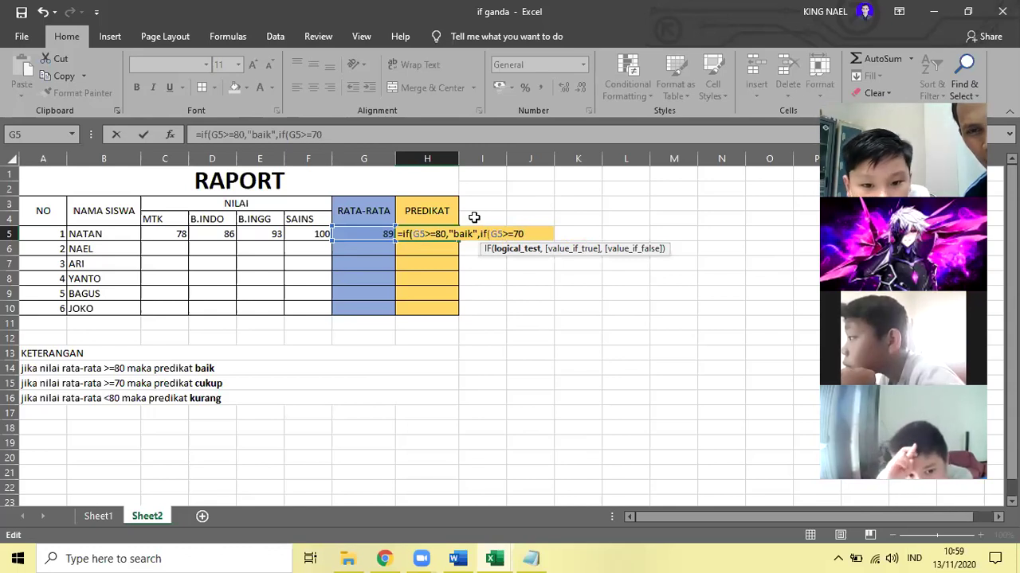
{"action": "type", "text": ","}
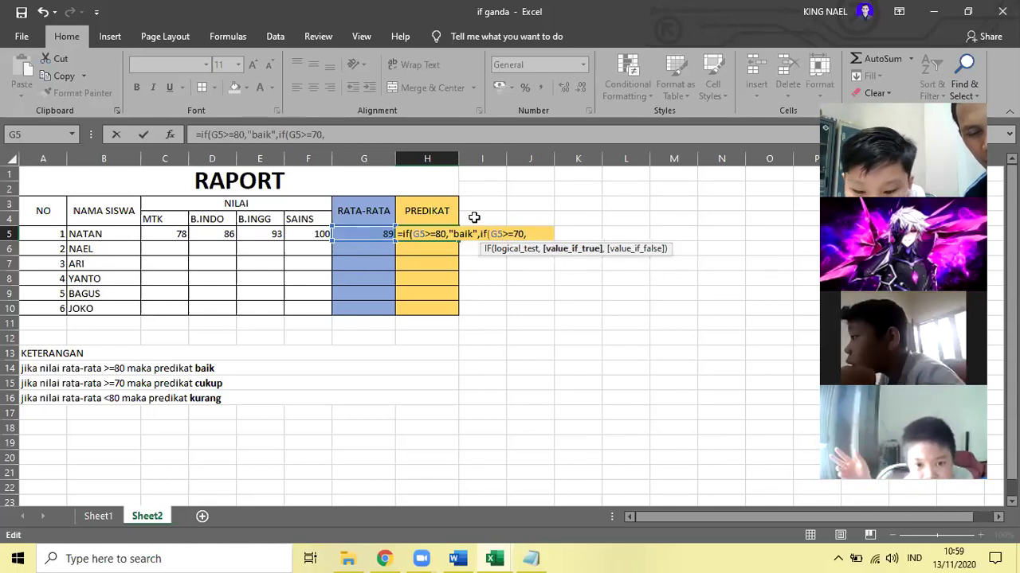
- Give the nested IF "cukup" as true value and "kurang" as false value, close both parentheses, and enter the formula in H5
{"action": "type", "text": "\""}
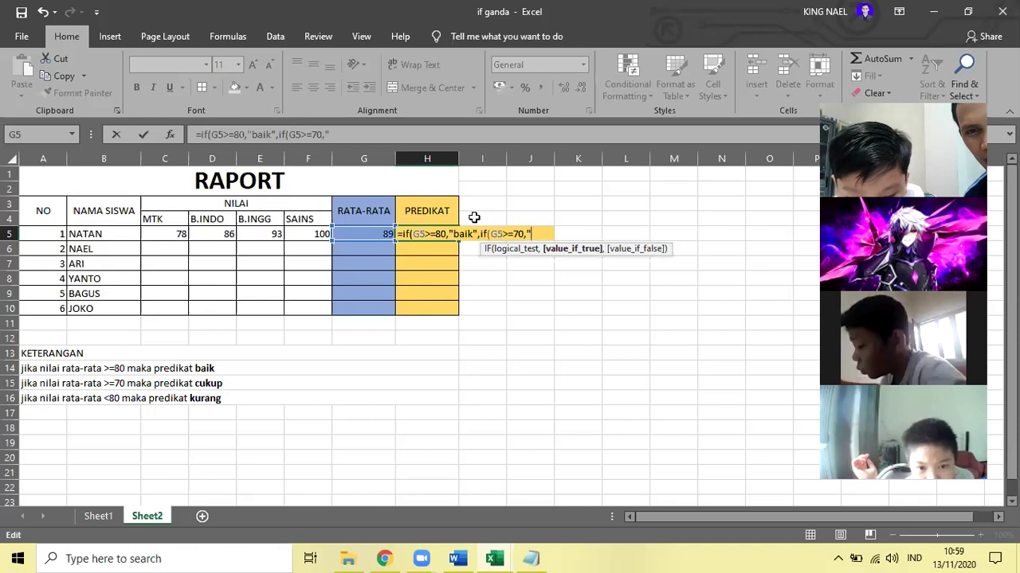
{"action": "type", "text": "cukup"}
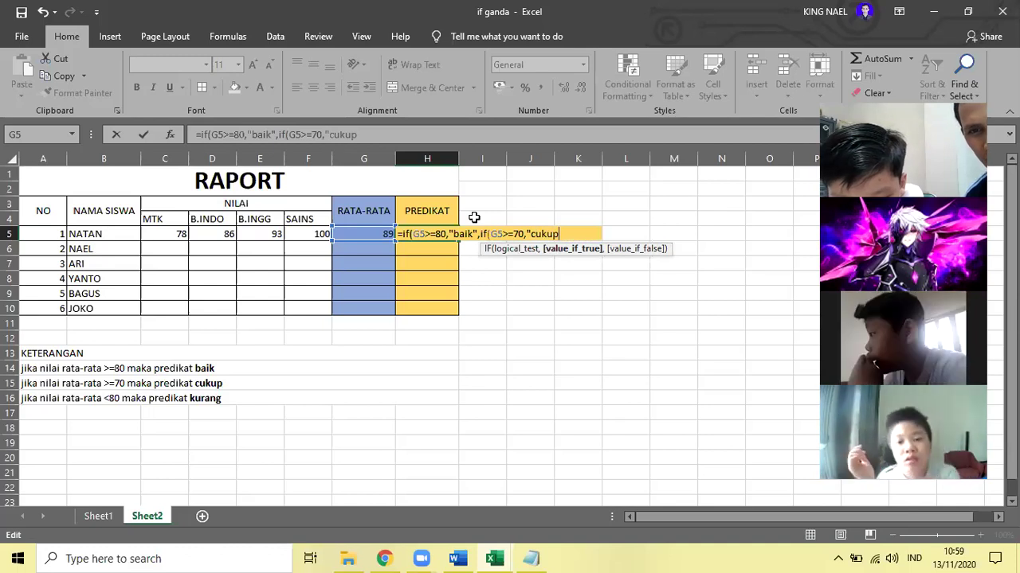
{"action": "type", "text": "\""}
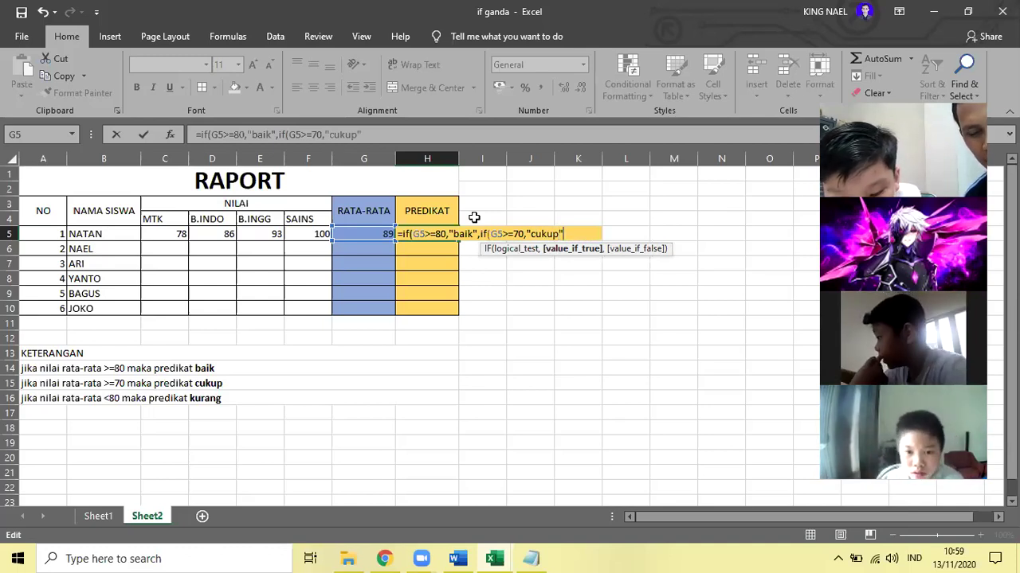
{"action": "type", "text": ","}
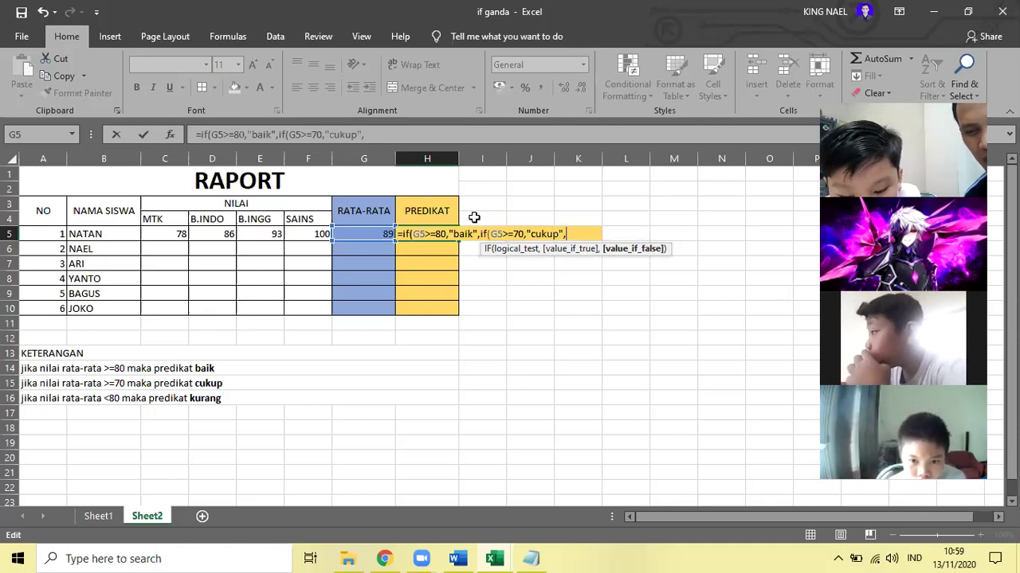
{"action": "type", "text": "\""}
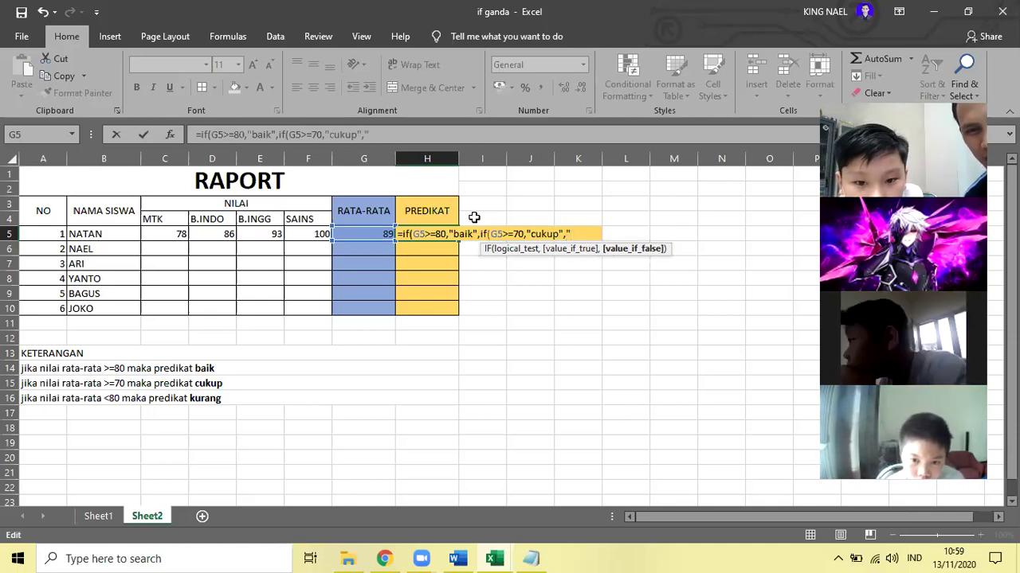
{"action": "type", "text": "k"}
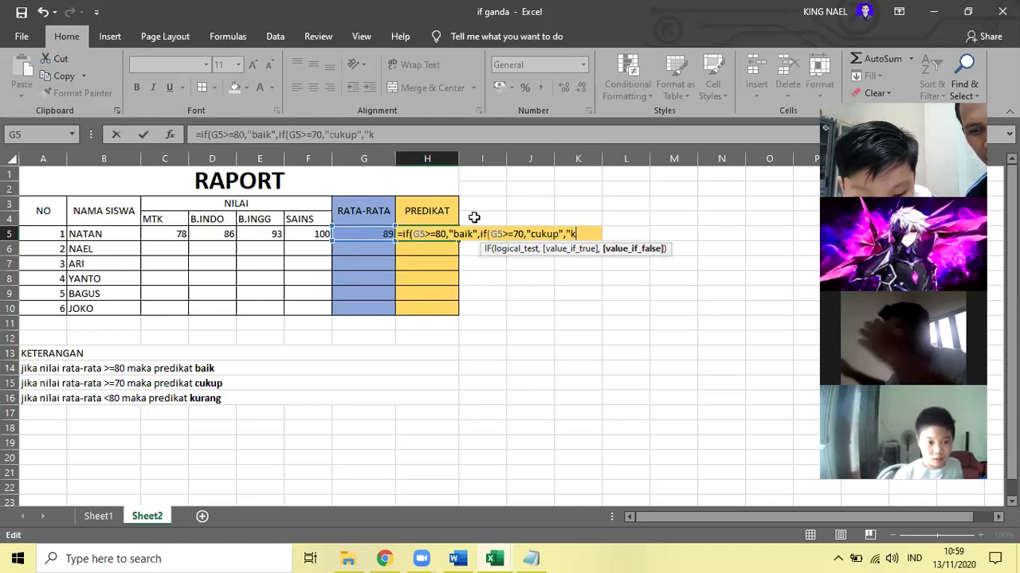
{"action": "type", "text": "urang"}
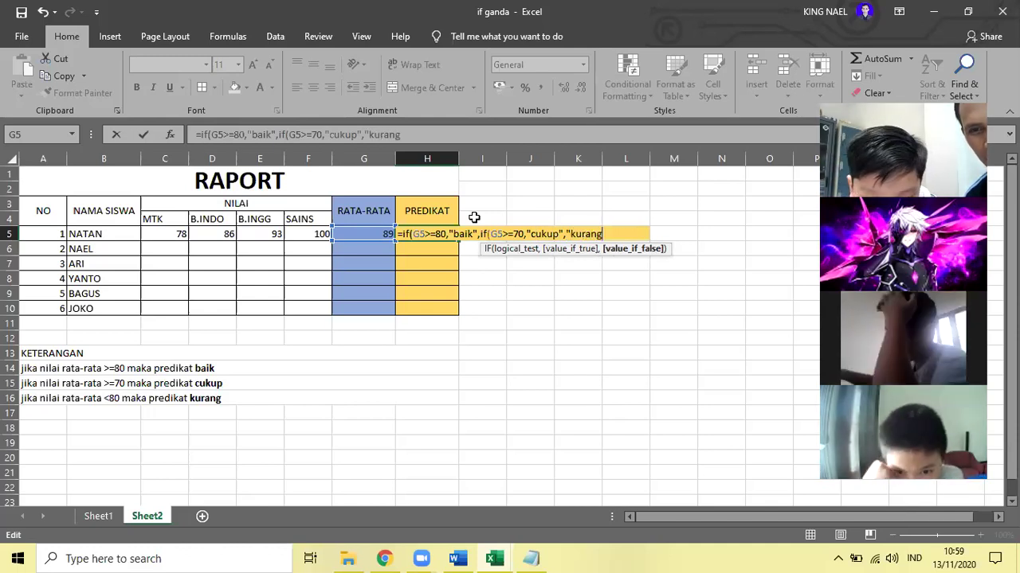
{"action": "type", "text": "\""}
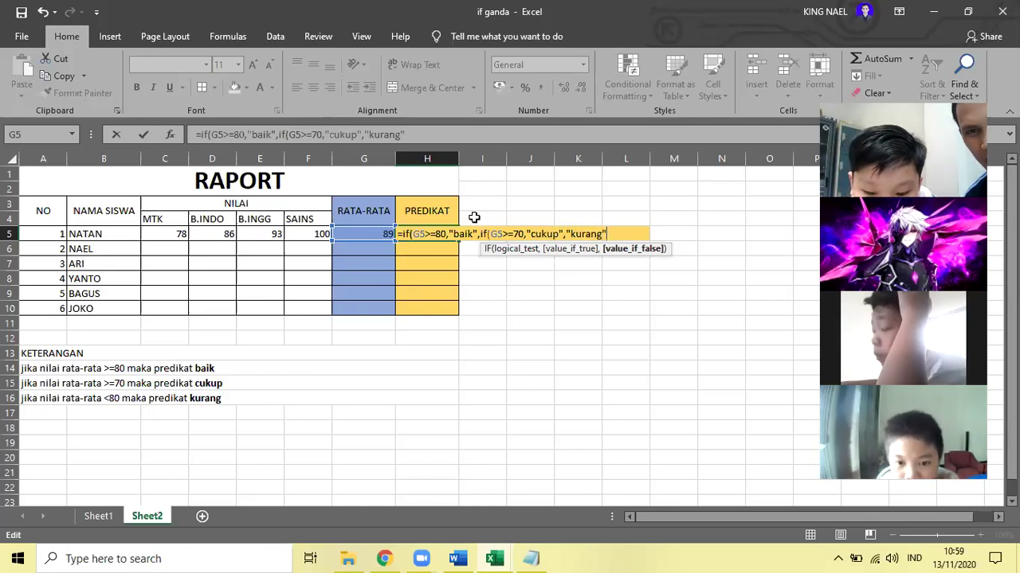
{"action": "type", "text": "))"}
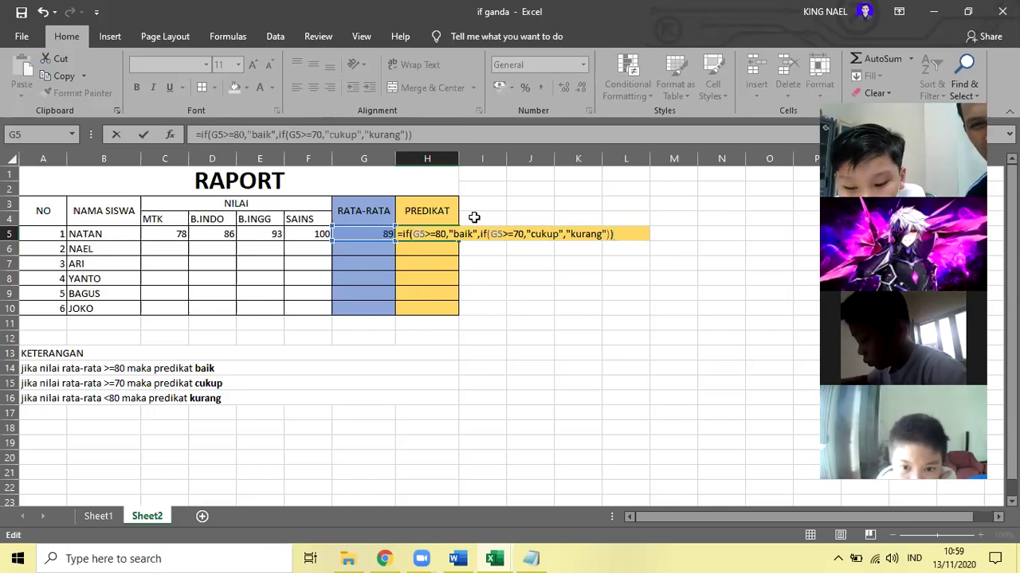
{"action": "key", "text": "Return"}
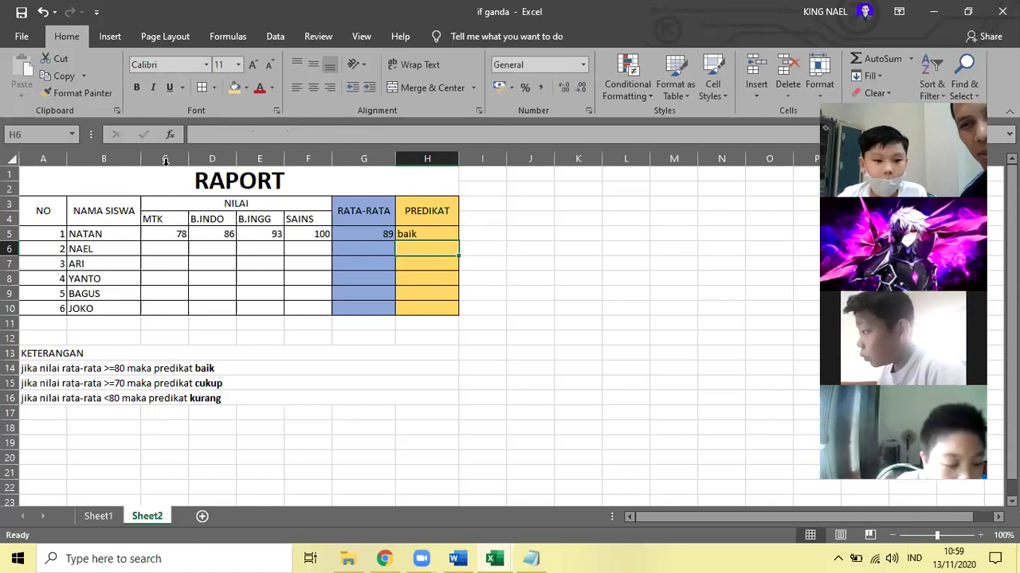
- Enter 68, 79, 82 and 91 as the second student's MTK, B.INDO, B.INGG and SAINS scores in row 6
{"action": "left_click", "coordinate": [156, 250]}
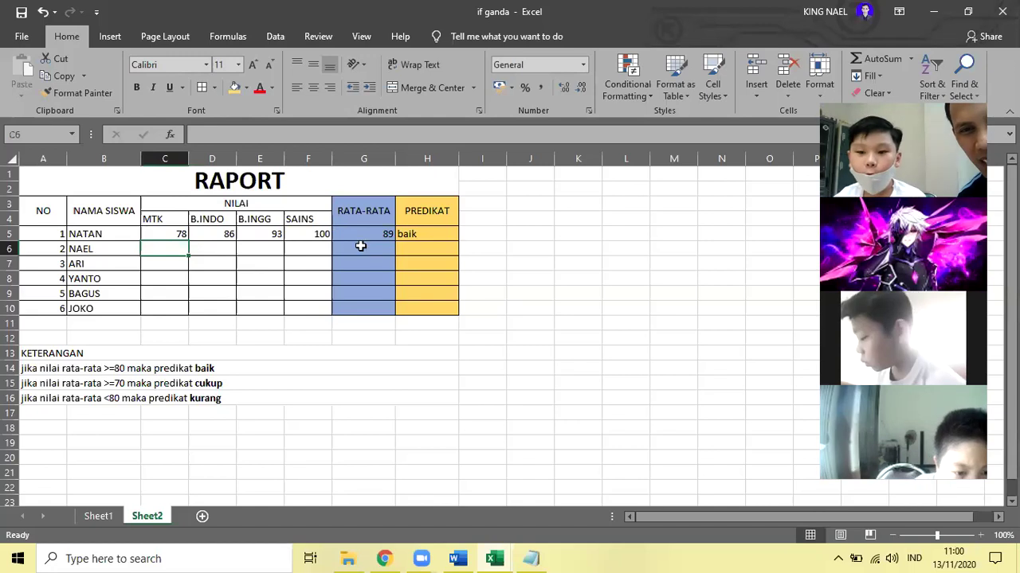
{"action": "left_click", "coordinate": [440, 236]}
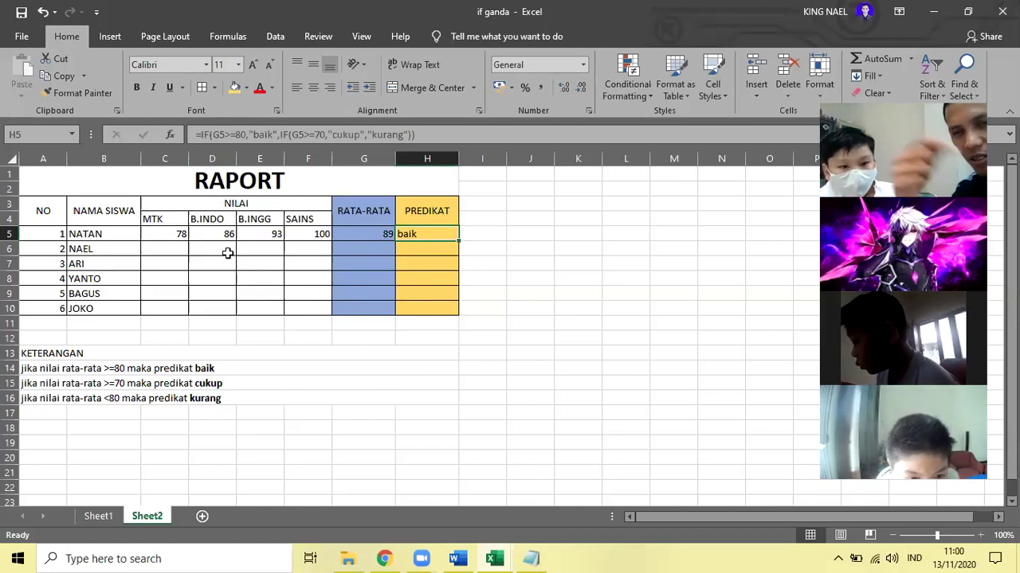
{"action": "left_click", "coordinate": [171, 248]}
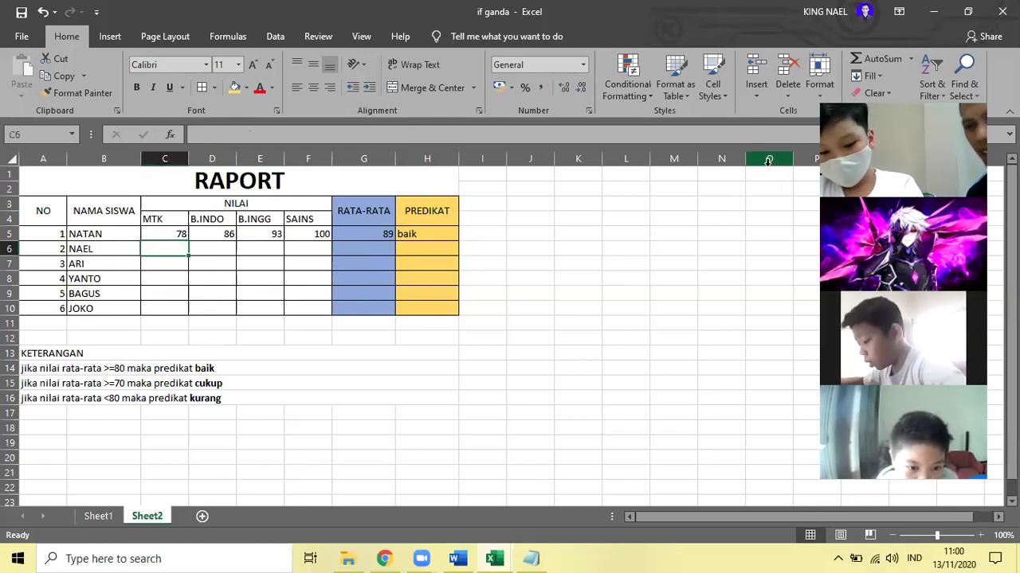
{"action": "type", "text": "68"}
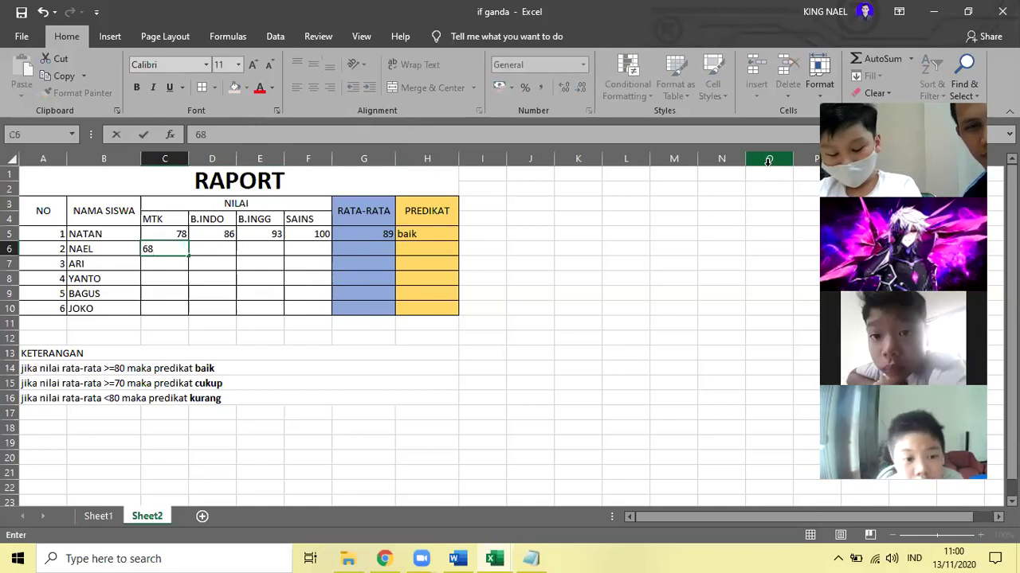
{"action": "key", "text": "Tab"}
{"action": "type", "text": "79"}
{"action": "key", "text": "Tab"}
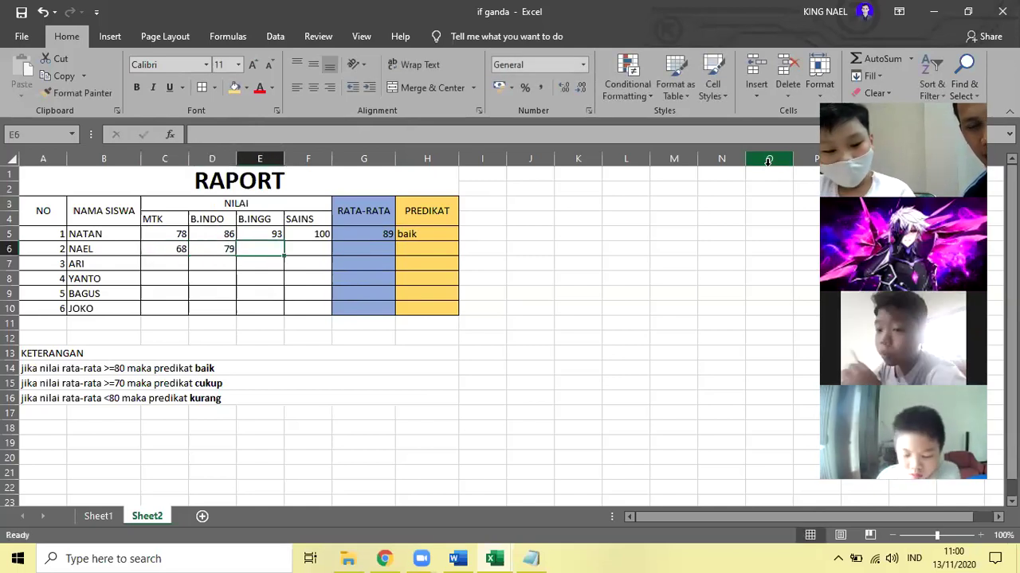
{"action": "type", "text": "82"}
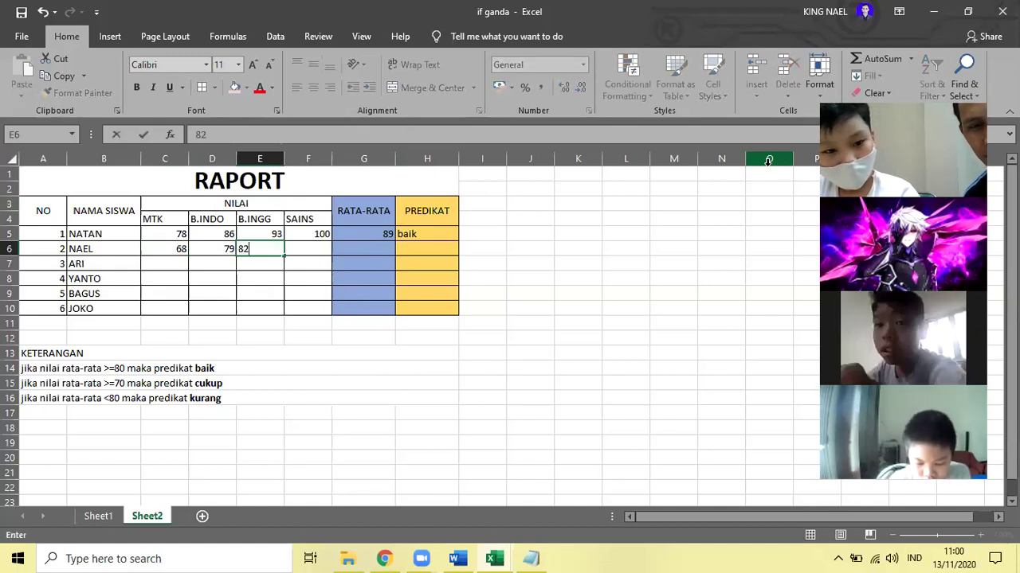
{"action": "key", "text": "Tab"}
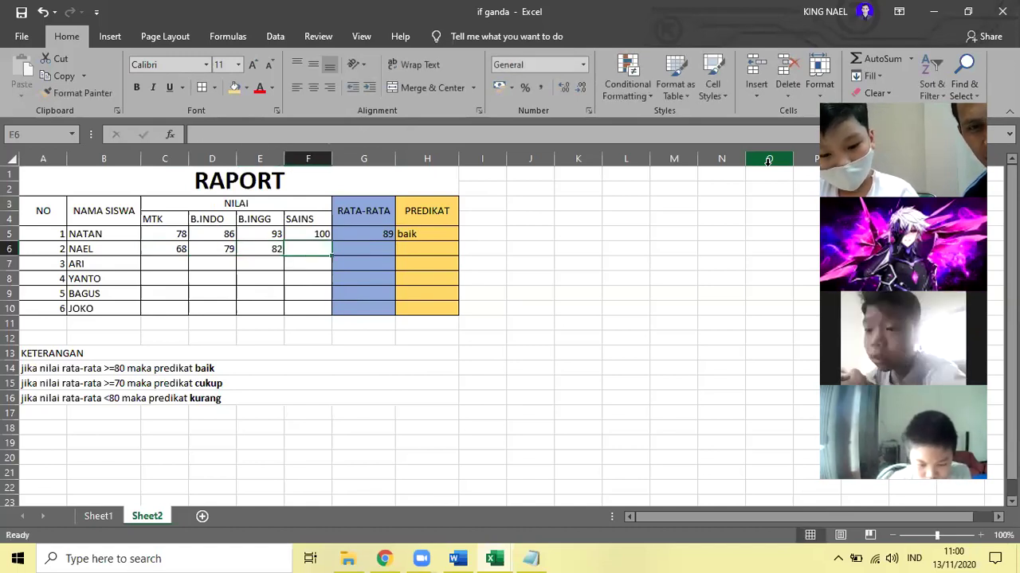
{"action": "type", "text": "91"}
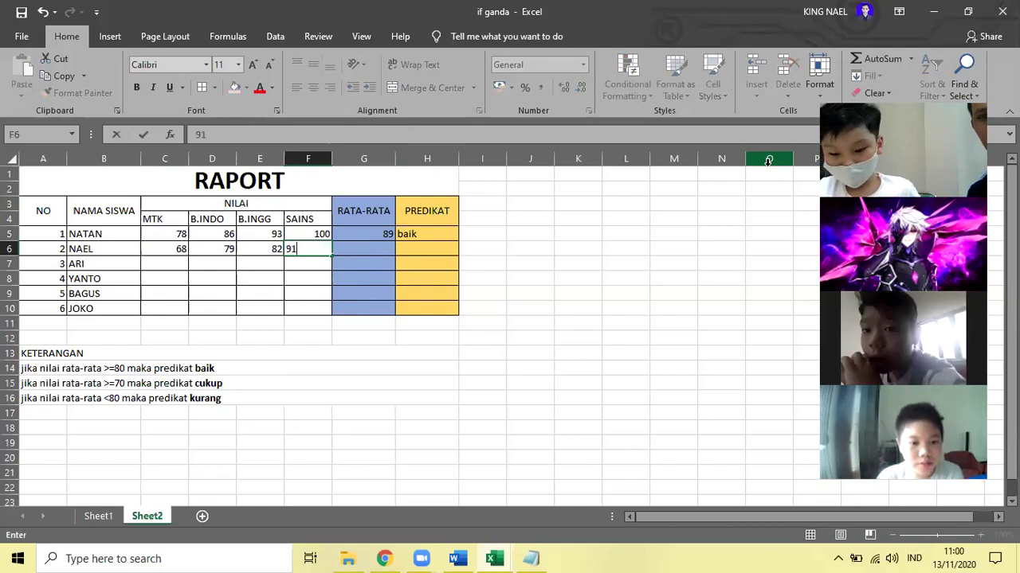
{"action": "key", "text": "Tab"}
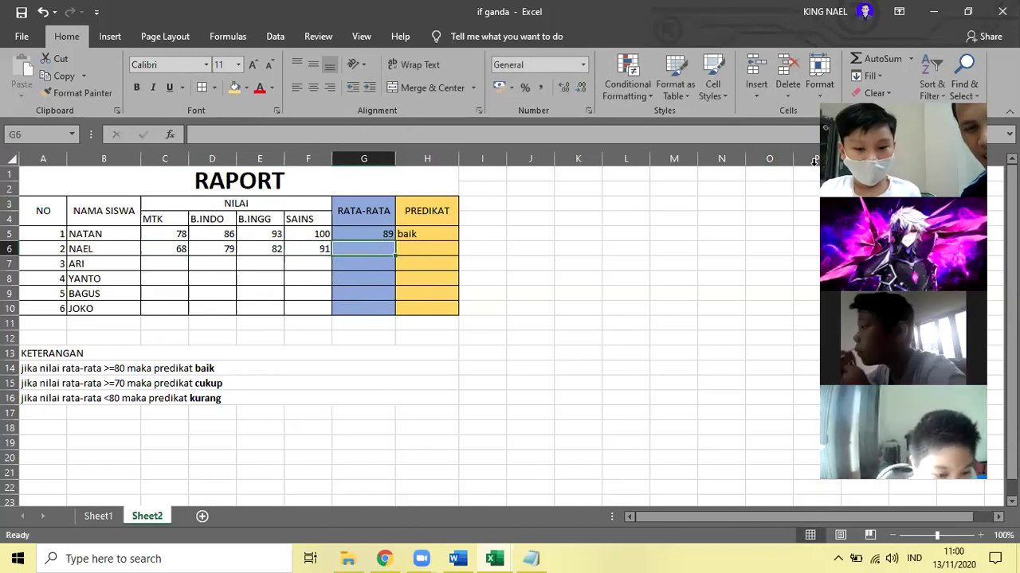
- Switch to Notepad's nested IF example, widen its reduced window and place it below the score table to compare with the workbook
{"action": "left_click", "coordinate": [406, 233]}
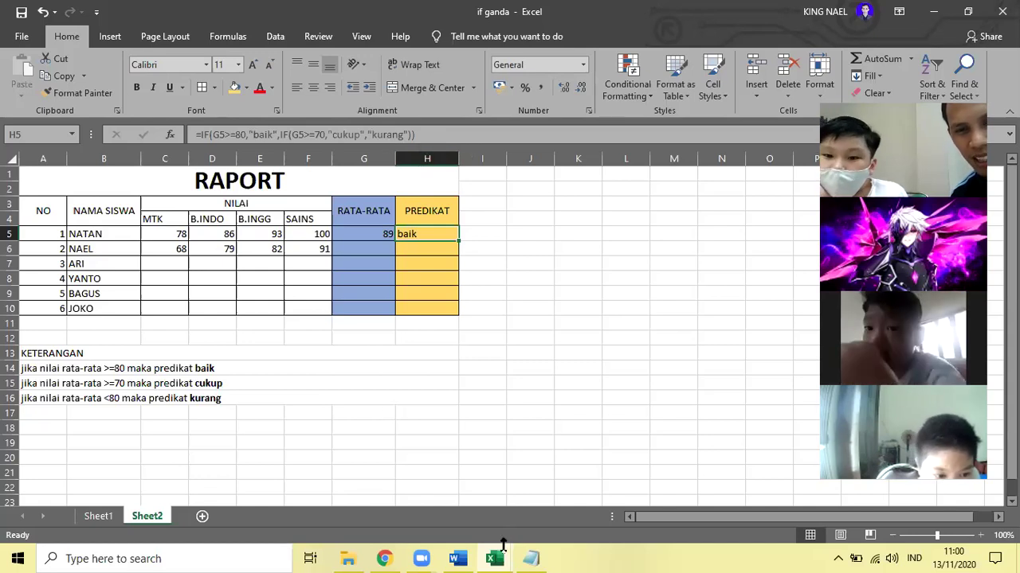
{"action": "left_click", "coordinate": [529, 558]}
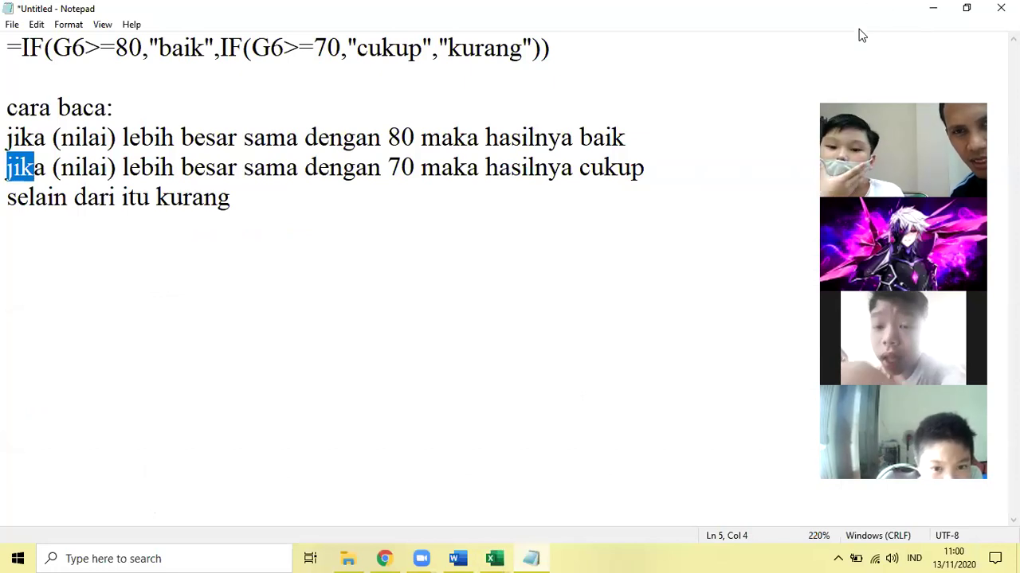
{"action": "left_click", "coordinate": [966, 8]}
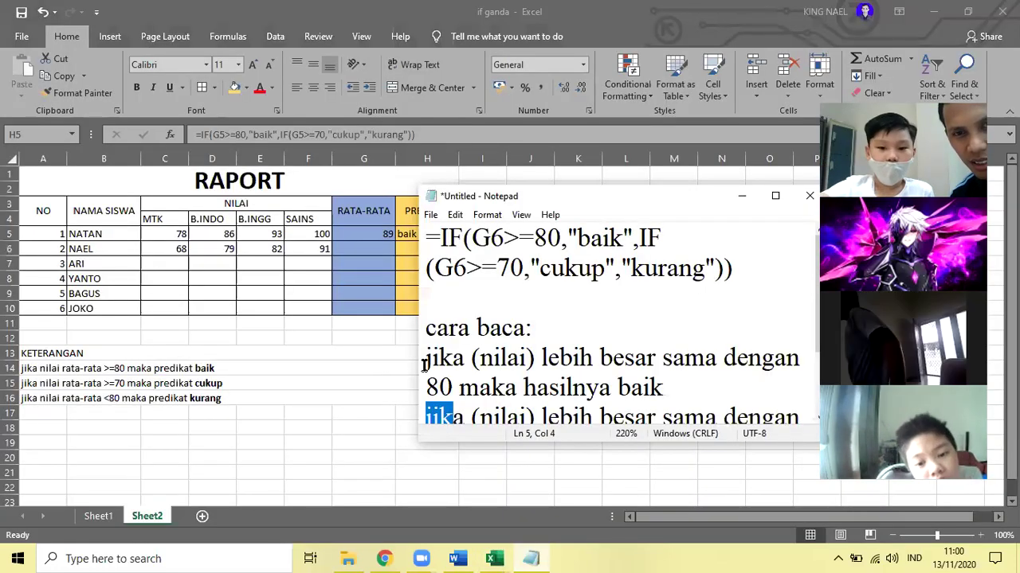
{"action": "left_click", "coordinate": [906, 551]}
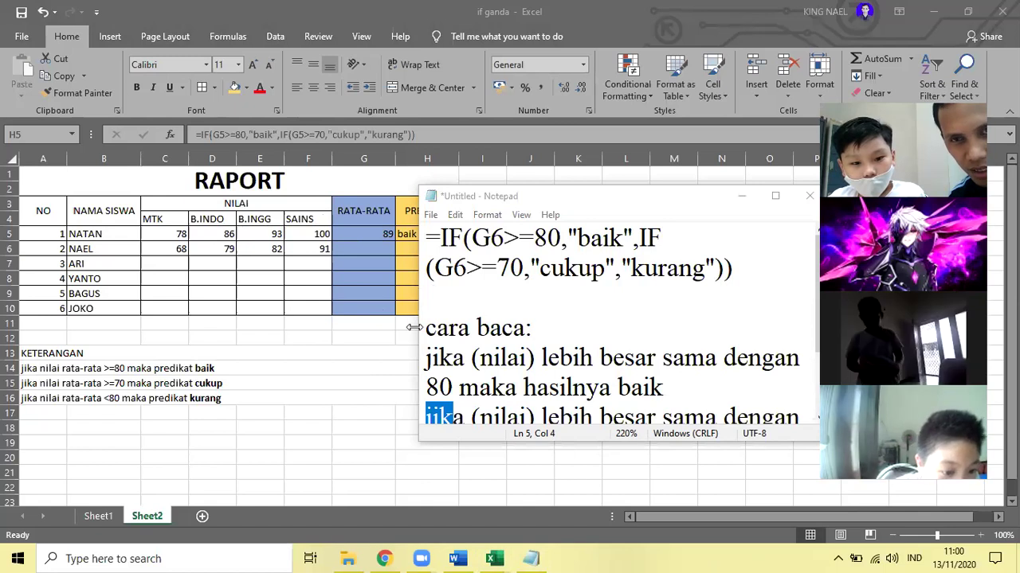
{"action": "left_click_drag", "start_coordinate": [414, 327], "coordinate": [204, 327]}
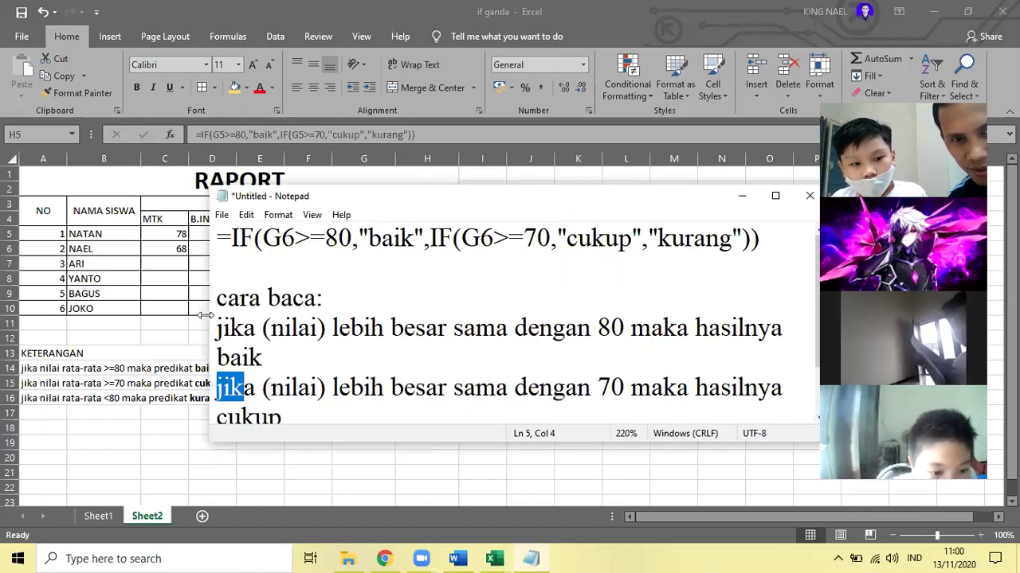
{"action": "left_click_drag", "start_coordinate": [206, 311], "coordinate": [133, 312]}
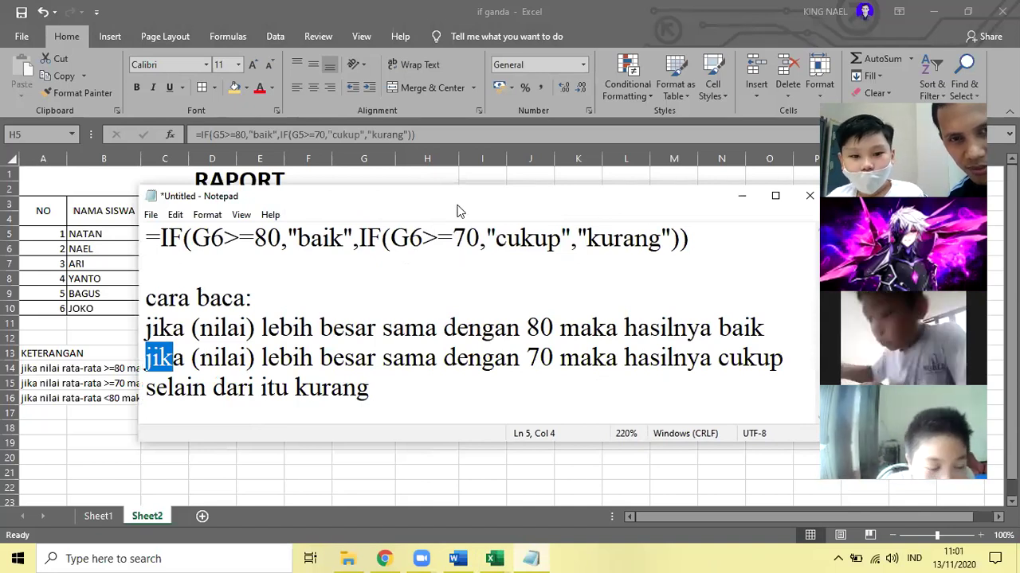
{"action": "left_click_drag", "start_coordinate": [458, 211], "coordinate": [562, 358]}
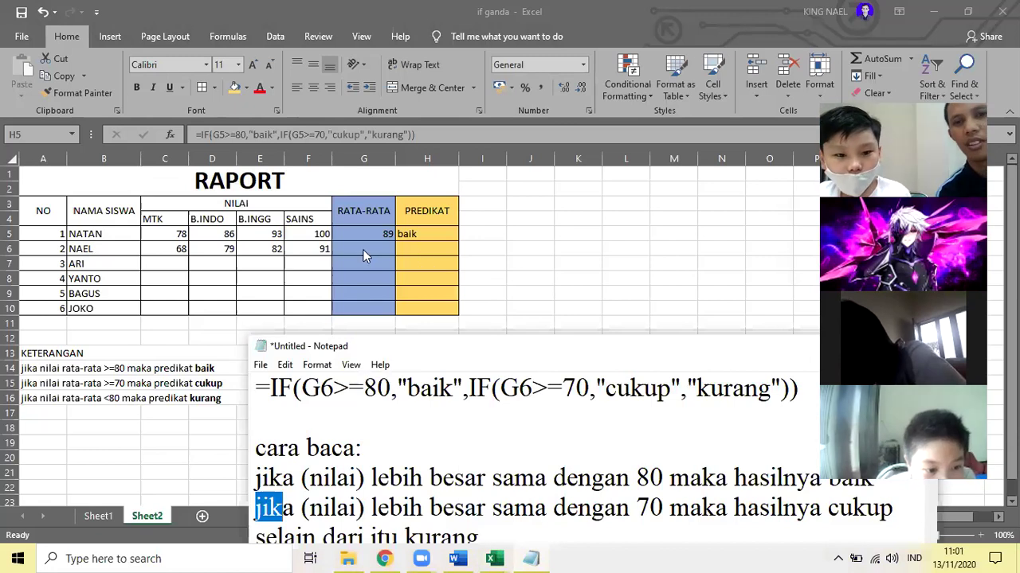
{"action": "left_click", "coordinate": [167, 265]}
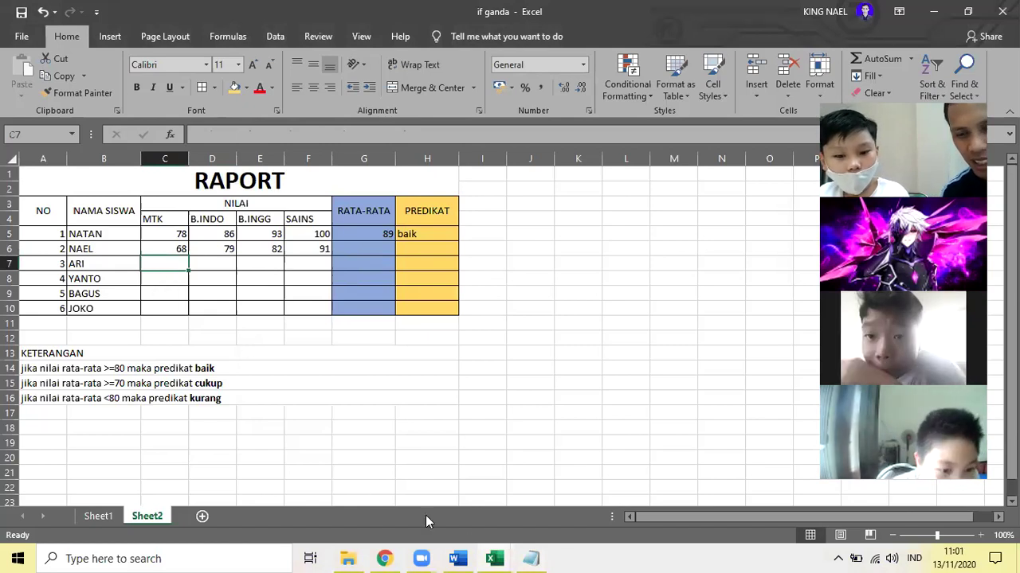
{"action": "left_click", "coordinate": [547, 558]}
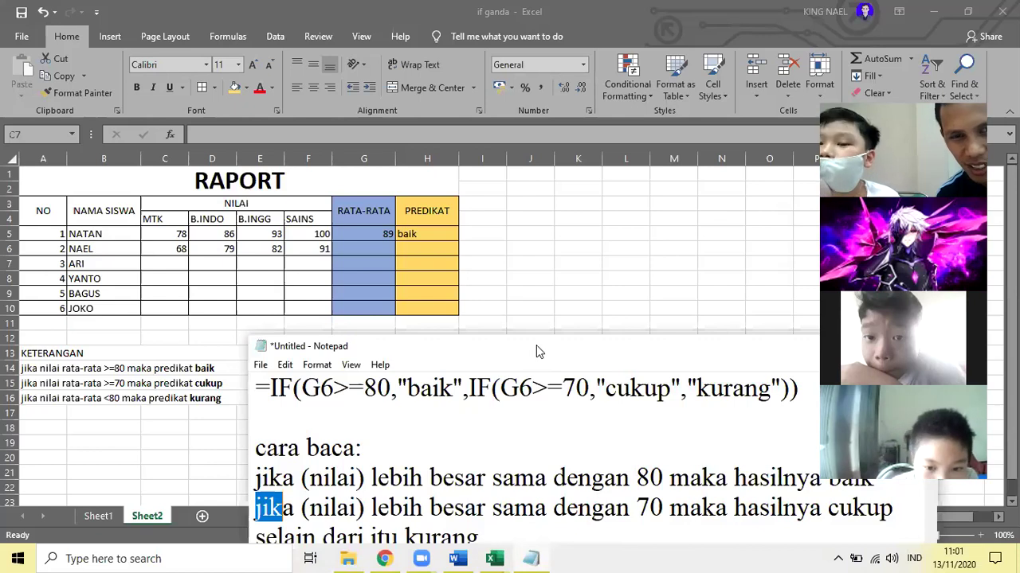
{"action": "left_click_drag", "start_coordinate": [536, 347], "coordinate": [539, 335]}
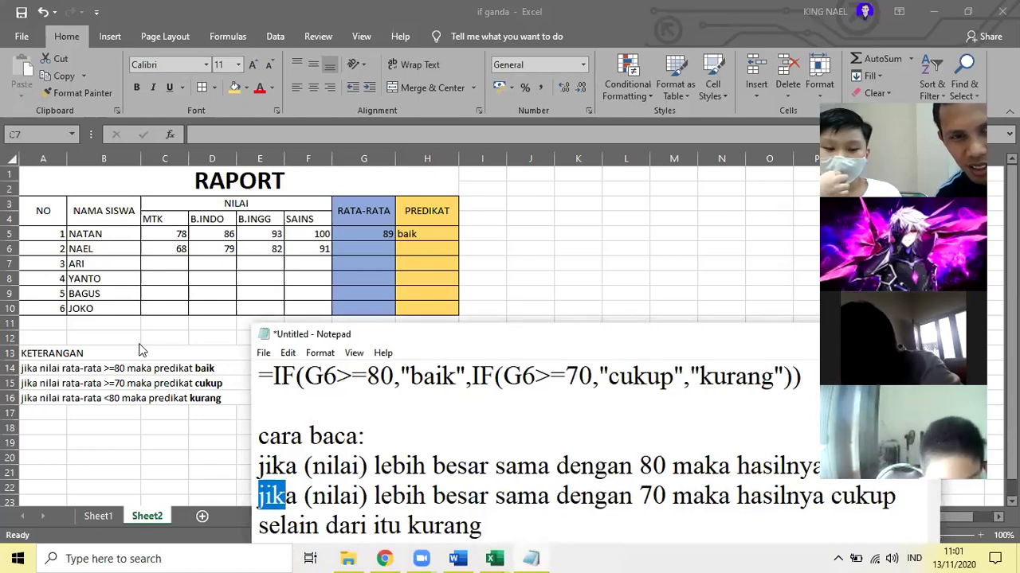
- Return to the if ganda workbook and change the threshold in the row 16 "kurang" note to <70
{"action": "left_click", "coordinate": [407, 412]}
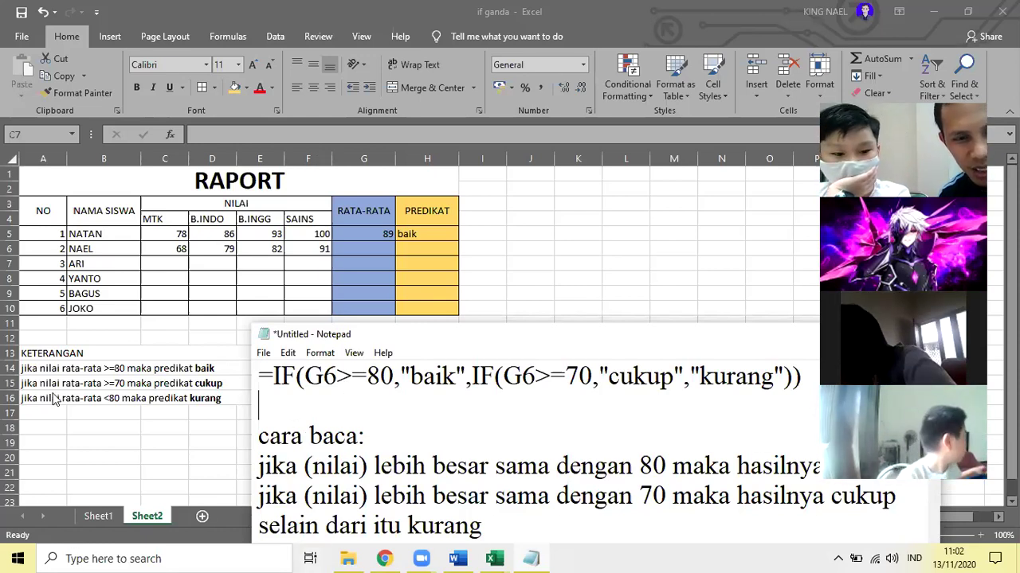
{"action": "key", "text": "alt+Tab"}
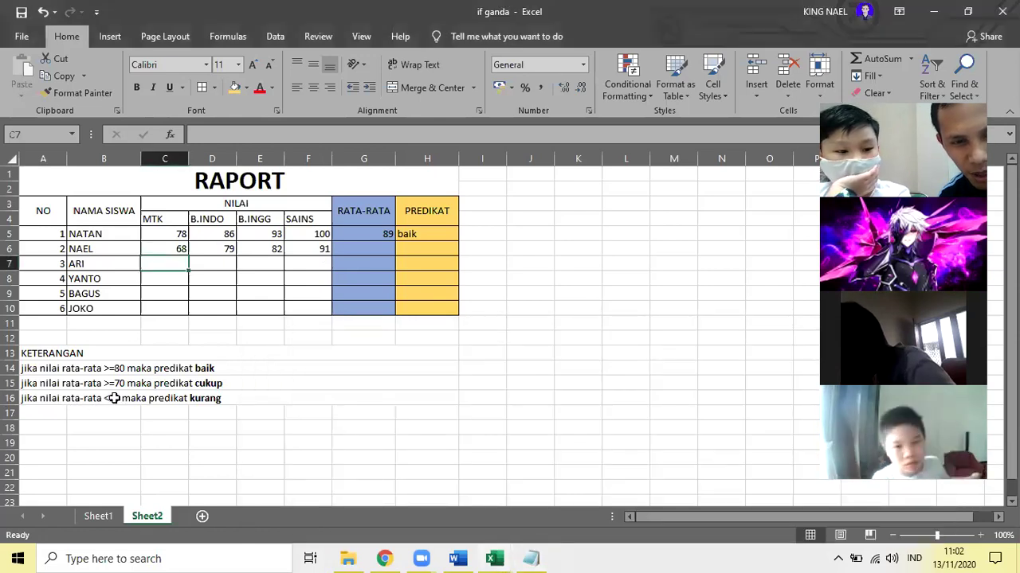
{"action": "double_click", "coordinate": [114, 398]}
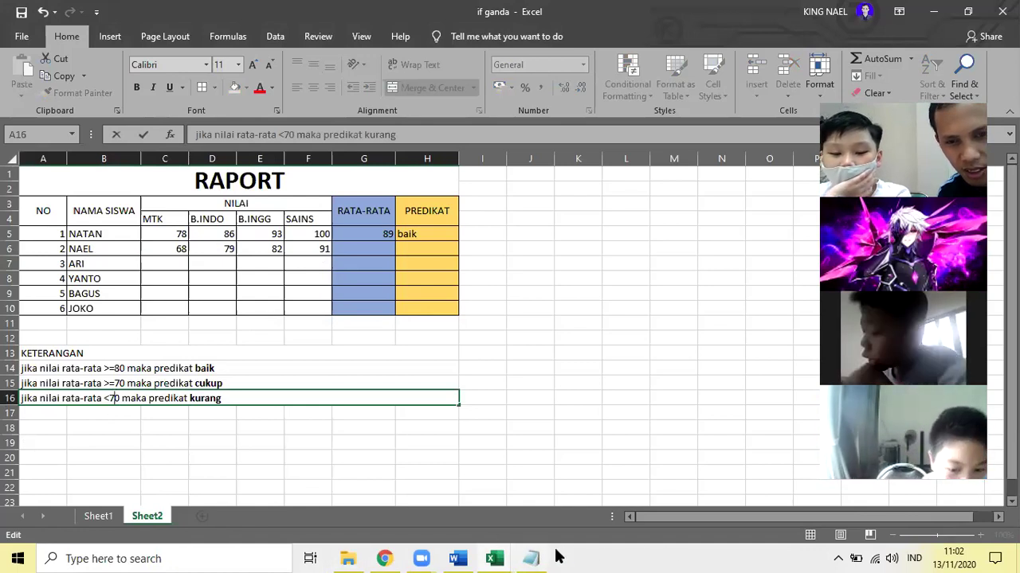
- Review the nested IF formula and its explanation in Notepad, comparing them with the table, and return to the workbook
{"action": "left_click", "coordinate": [532, 558]}
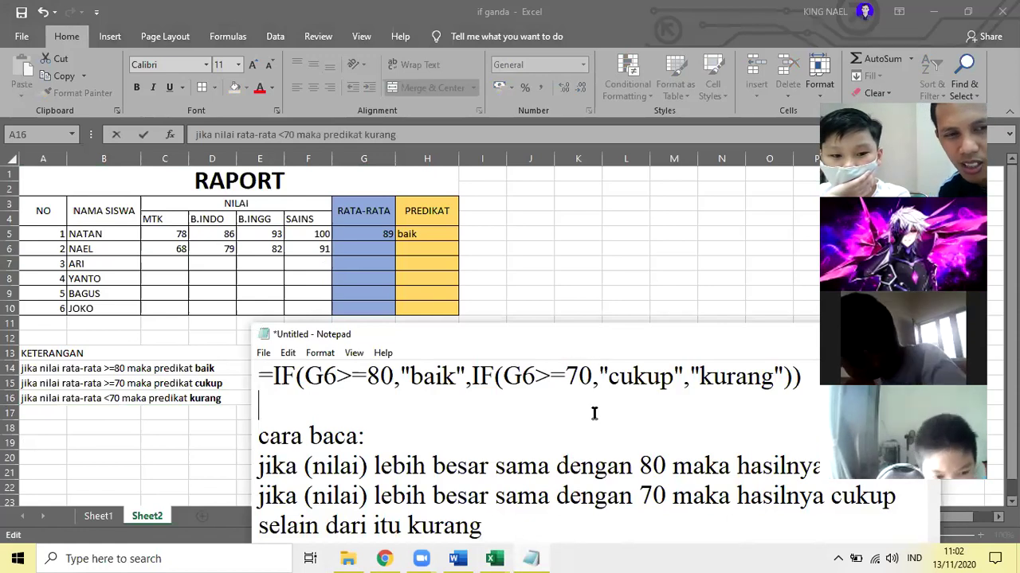
{"action": "left_click_drag", "start_coordinate": [801, 377], "coordinate": [523, 375]}
{"action": "left_click", "coordinate": [719, 439]}
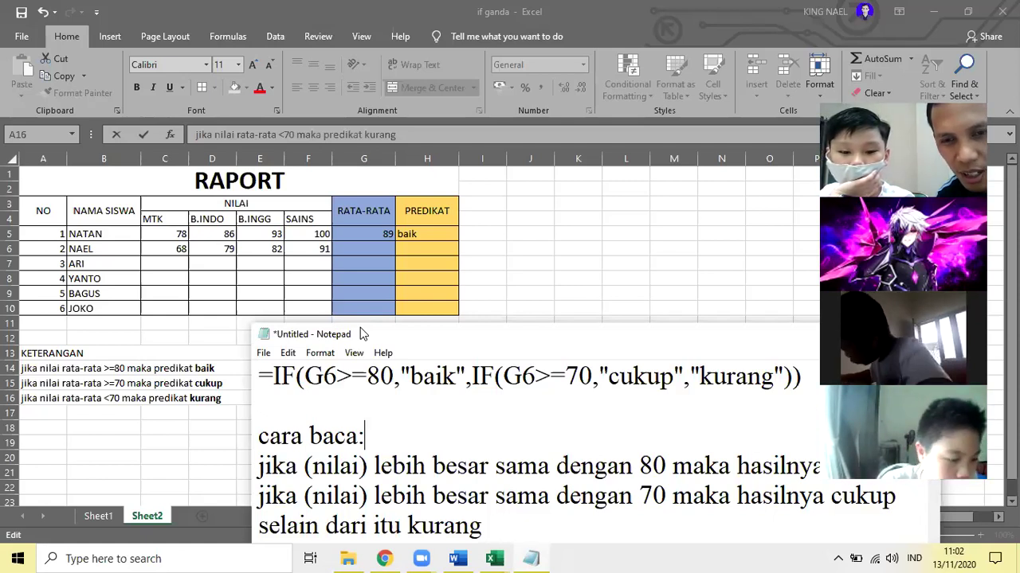
{"action": "left_click_drag", "start_coordinate": [363, 334], "coordinate": [374, 476]}
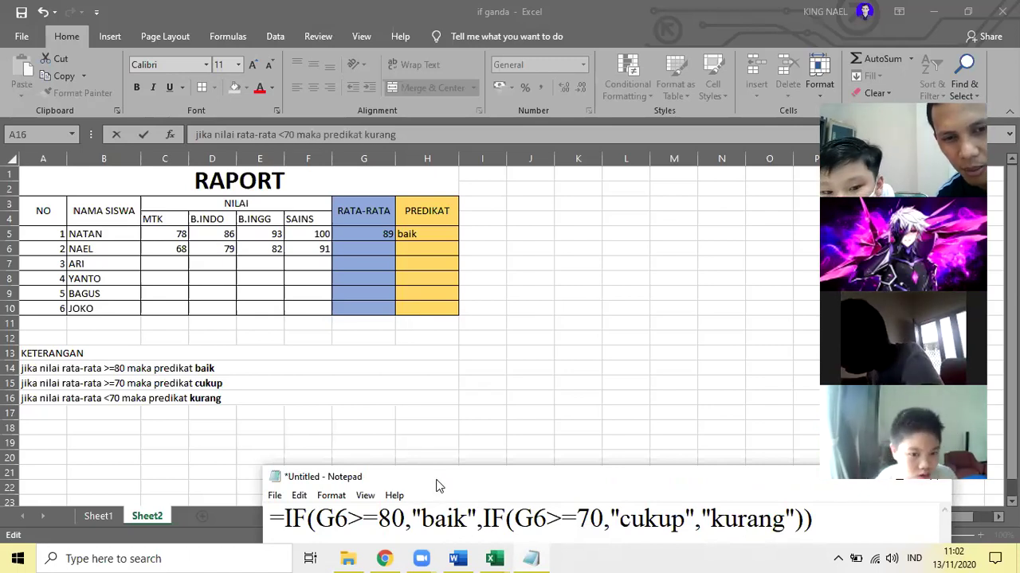
{"action": "left_click_drag", "start_coordinate": [437, 486], "coordinate": [437, 430]}
{"action": "double_click", "coordinate": [438, 430]}
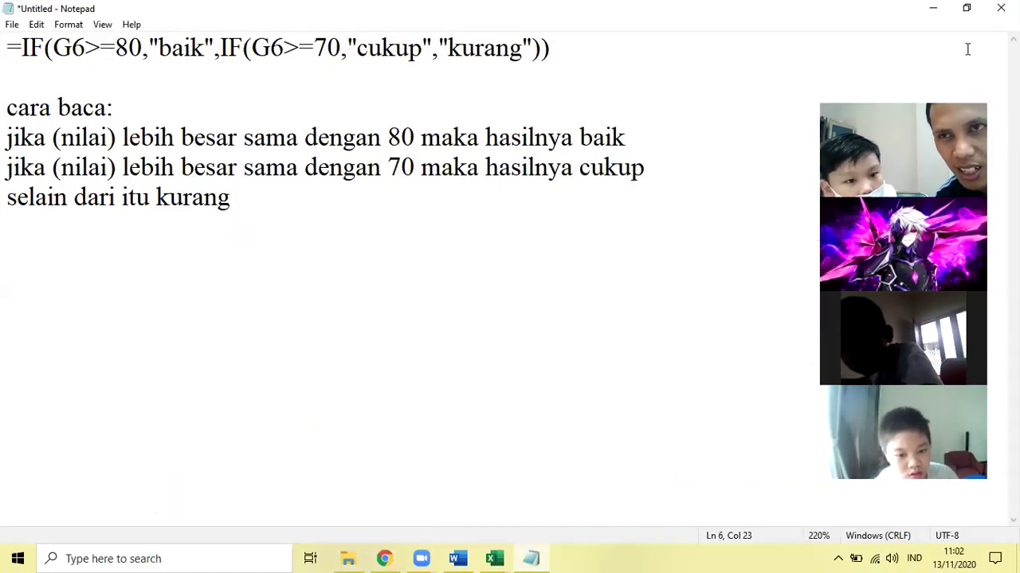
{"action": "left_click", "coordinate": [936, 8]}
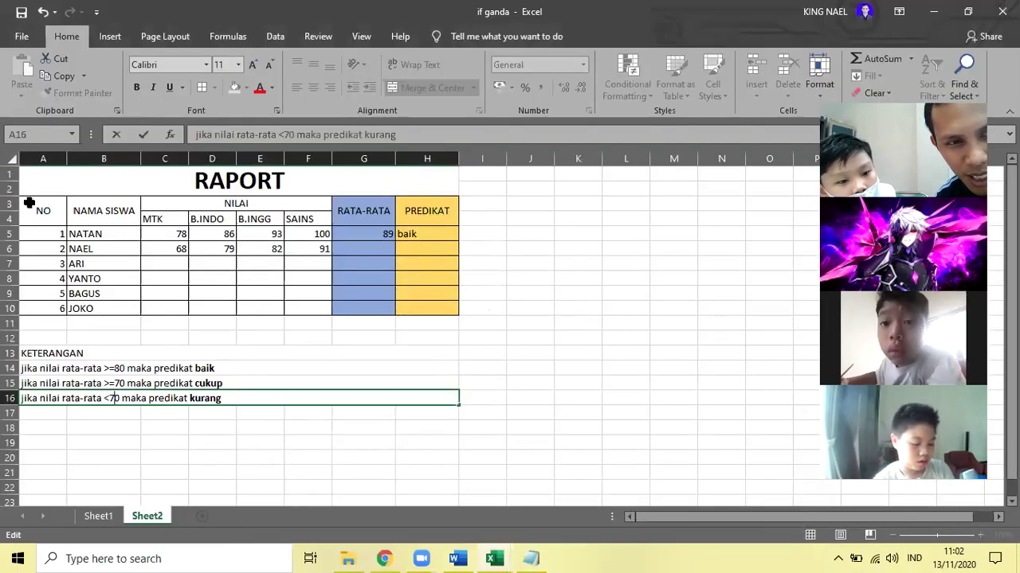
- Leave the row 16 note and apply all borders to the blank range K5:M9
{"action": "left_click_drag", "start_coordinate": [28, 204], "coordinate": [506, 45]}
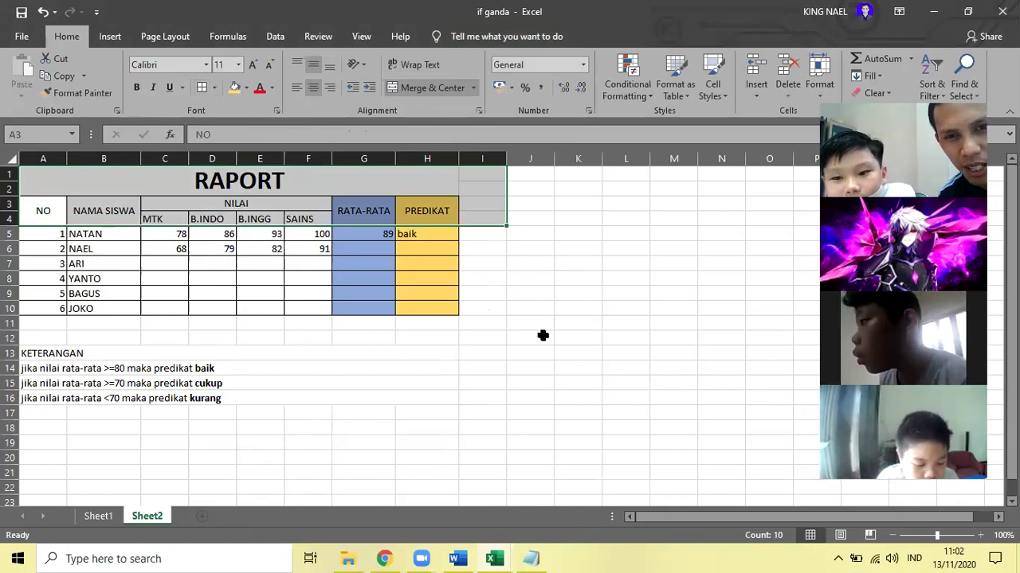
{"action": "left_click", "coordinate": [637, 280]}
{"action": "left_click", "coordinate": [577, 236]}
{"action": "left_click_drag", "start_coordinate": [594, 255], "coordinate": [651, 298]}
{"action": "left_click_drag", "start_coordinate": [580, 229], "coordinate": [656, 296]}
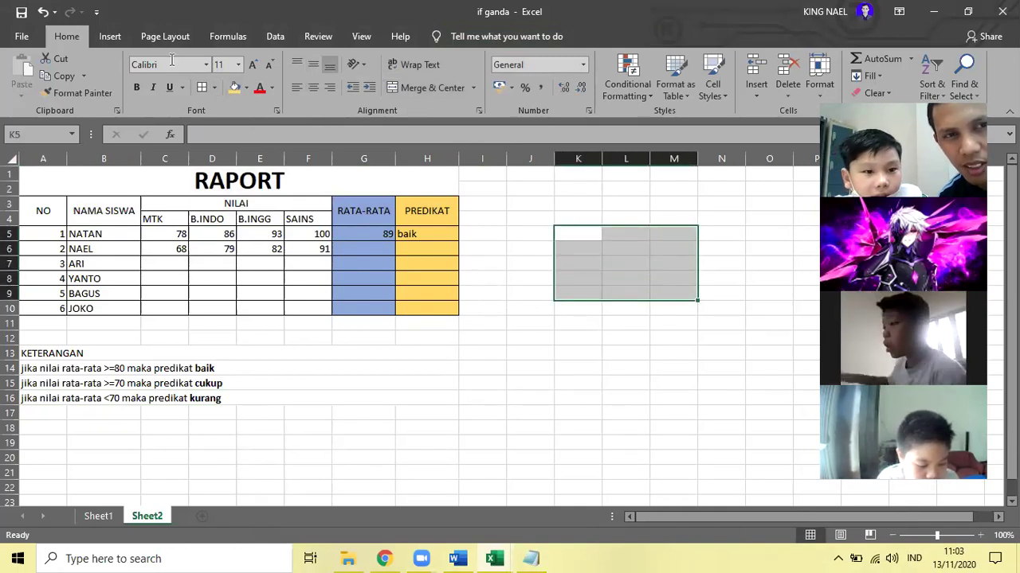
{"action": "left_click", "coordinate": [202, 88]}
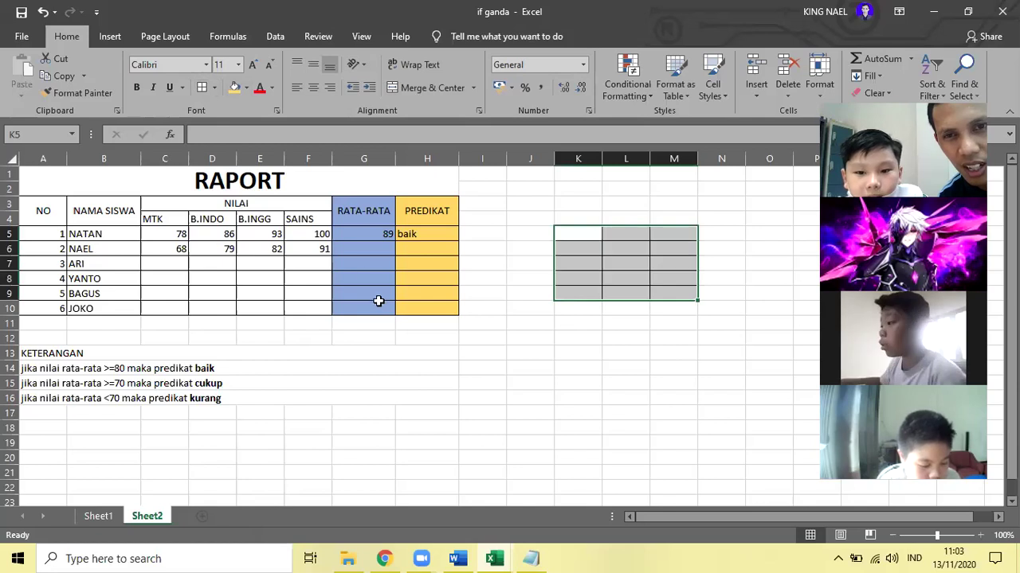
- Merge and center the bordered range K5:M9 into one cell
{"action": "left_click", "coordinate": [532, 416]}
{"action": "left_click_drag", "start_coordinate": [578, 233], "coordinate": [672, 292]}
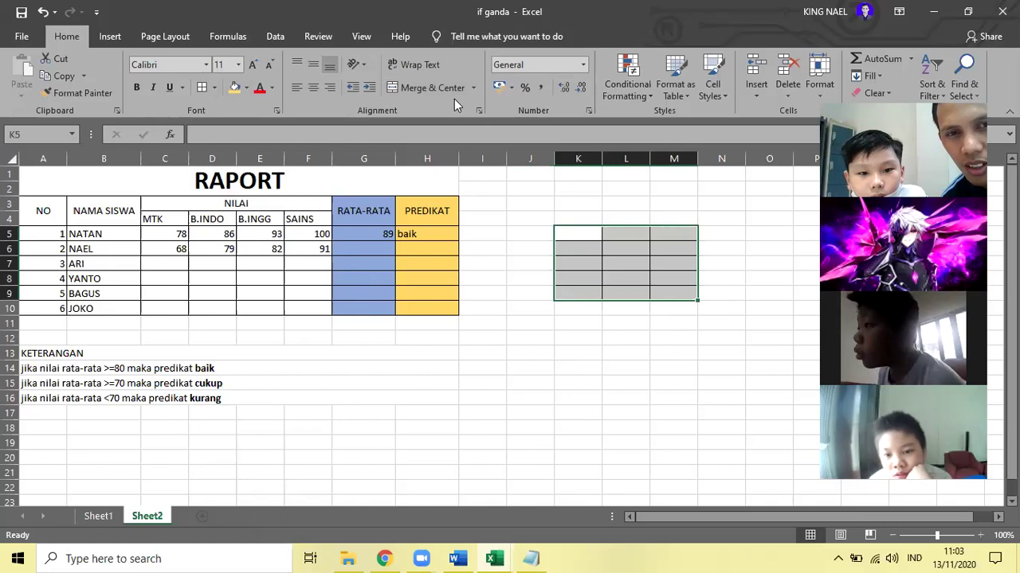
{"action": "left_click", "coordinate": [412, 94]}
{"action": "left_click", "coordinate": [580, 440]}
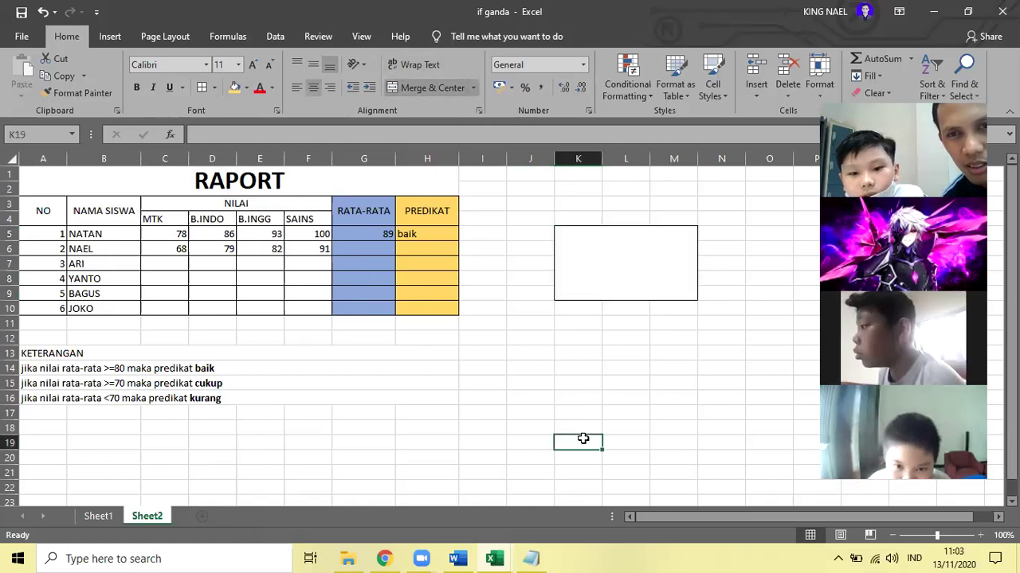
- Apply a Right Border to the merged cell K5:M9
{"action": "left_click", "coordinate": [649, 292]}
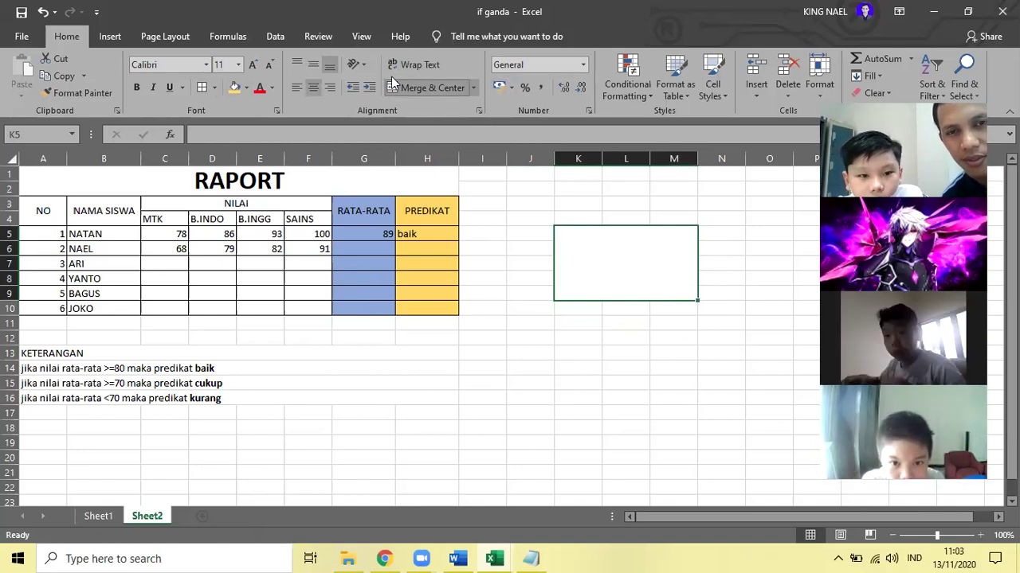
{"action": "left_click", "coordinate": [214, 88]}
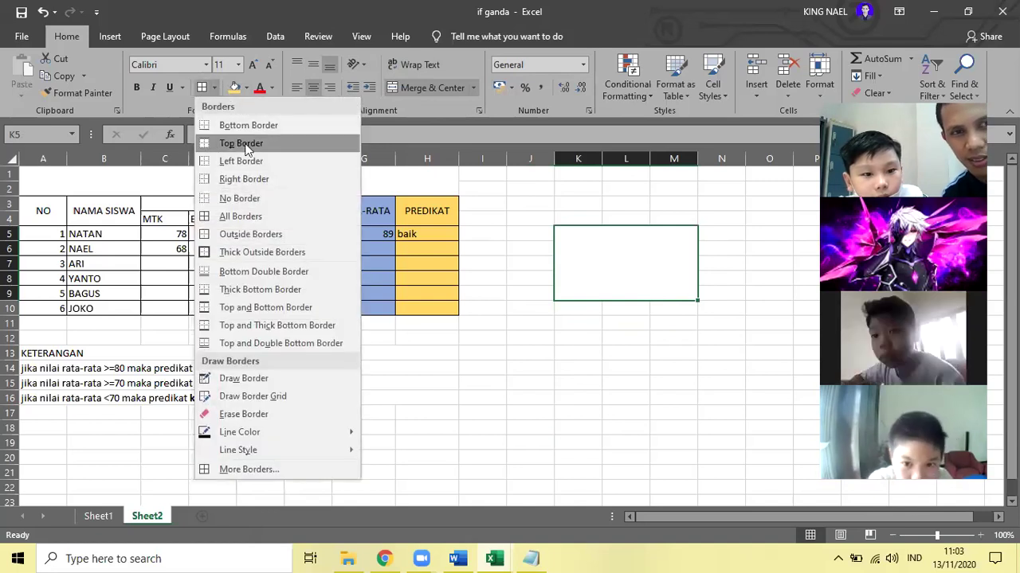
{"action": "left_click", "coordinate": [246, 178]}
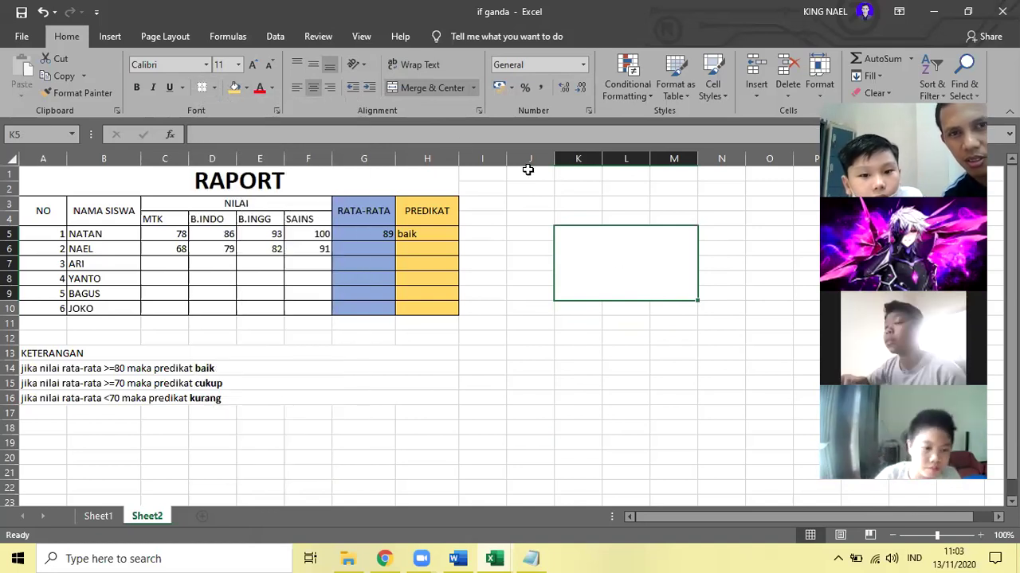
- Unmerge the merged cell K5:M9 back into separate cells and leave the range
{"action": "left_click", "coordinate": [451, 85]}
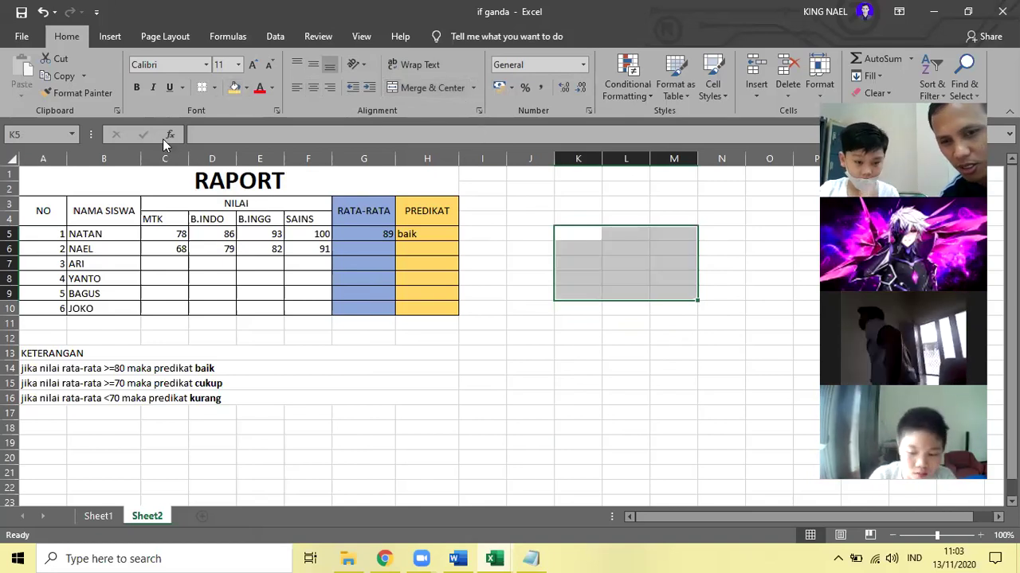
{"action": "left_click", "coordinate": [532, 456]}
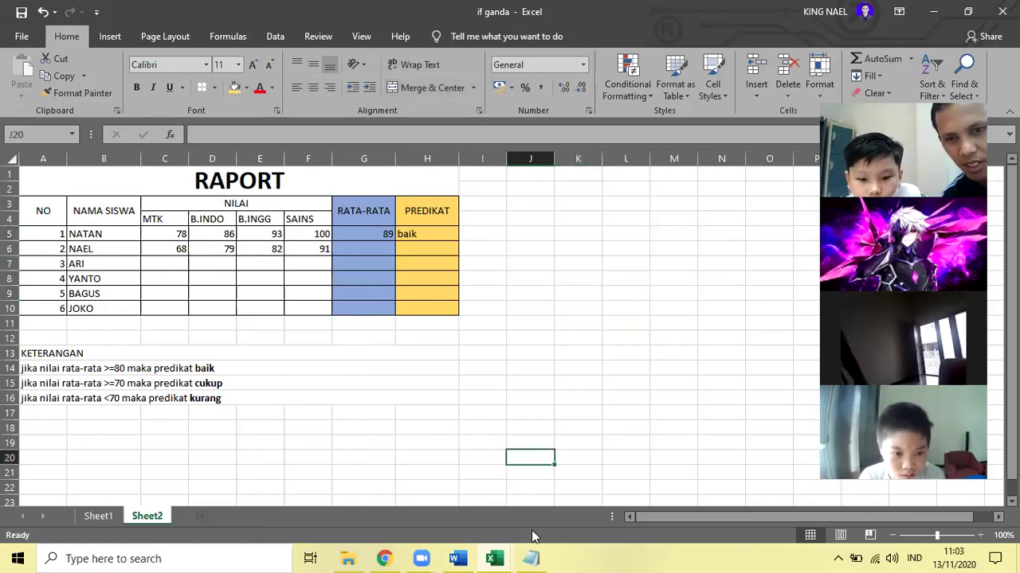
- Switch to Notepad and place its reduced window below the report table to show the nested IF formula beside the data
{"action": "left_click", "coordinate": [531, 557]}
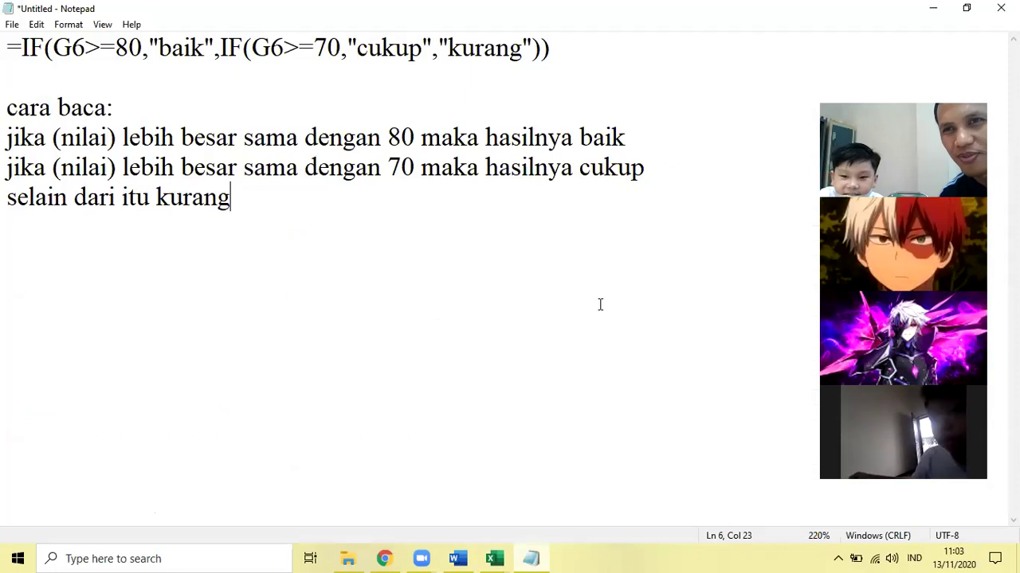
{"action": "double_click", "coordinate": [827, 12]}
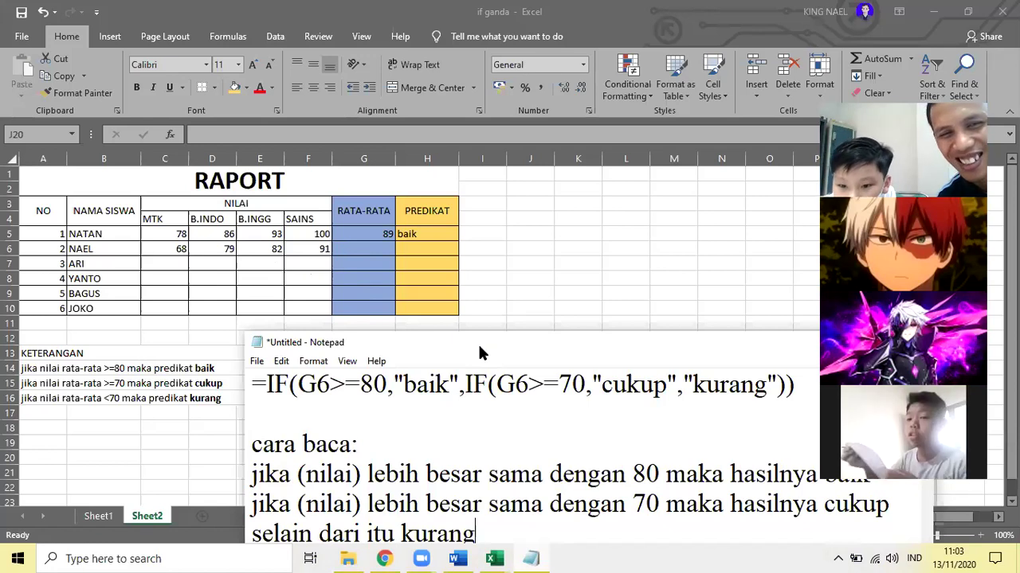
{"action": "left_click_drag", "start_coordinate": [480, 350], "coordinate": [470, 358]}
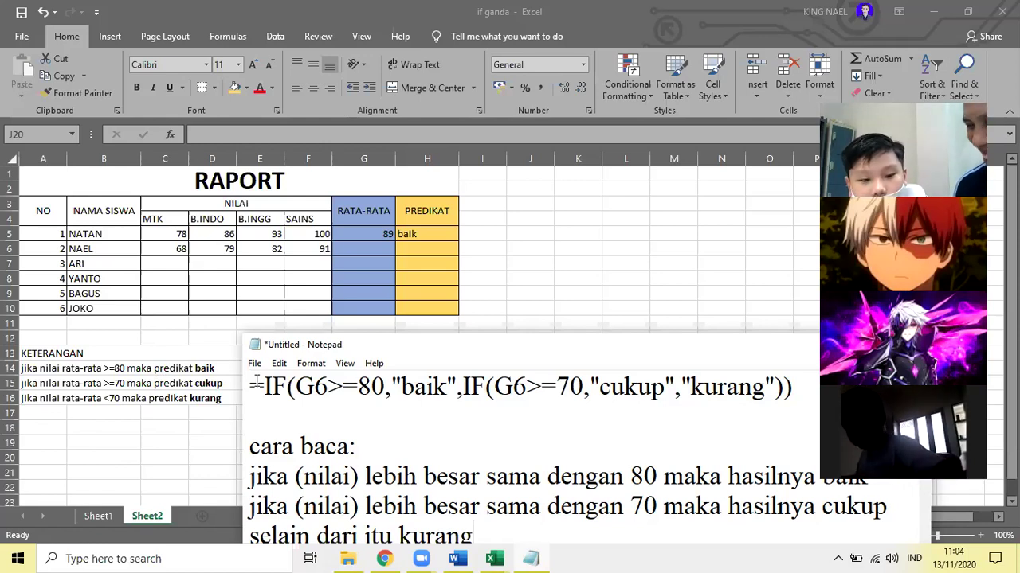
- Return to the workbook and enter the third student's scores in C7:F7 as 97, 88, 68 and 74
{"action": "left_click", "coordinate": [164, 263]}
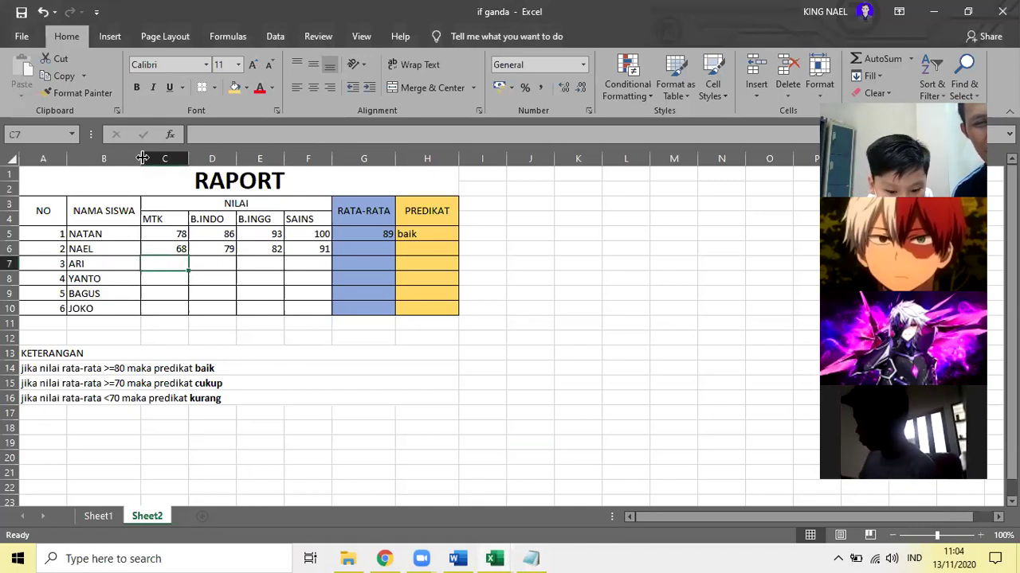
{"action": "type", "text": "97"}
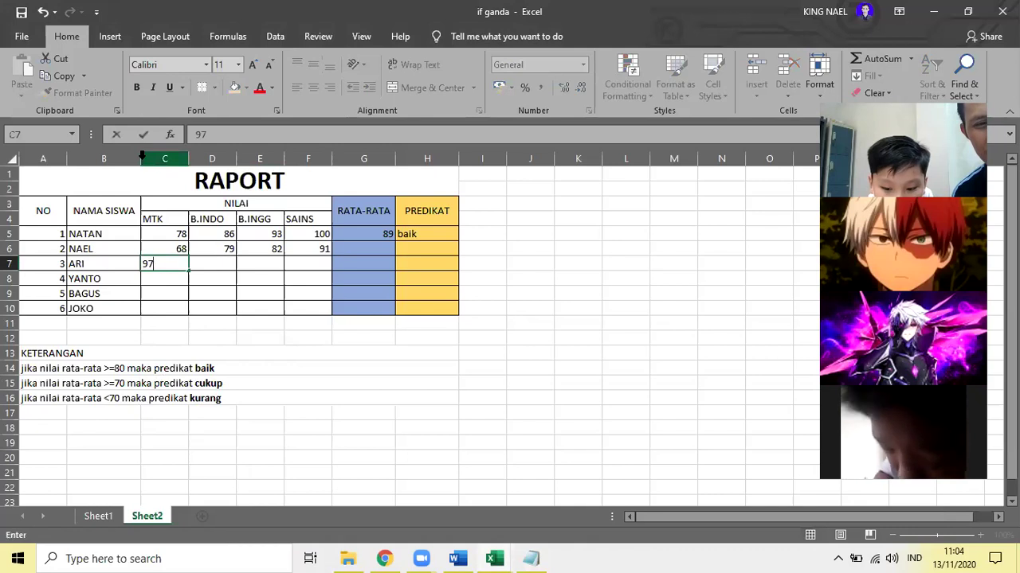
{"action": "key", "text": "Tab"}
{"action": "type", "text": "88"}
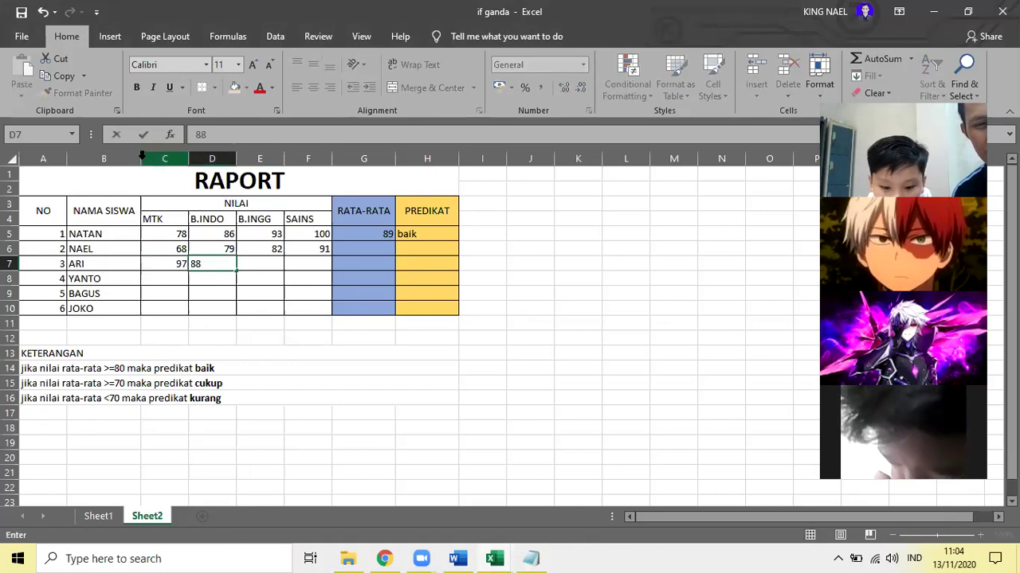
{"action": "key", "text": "Tab"}
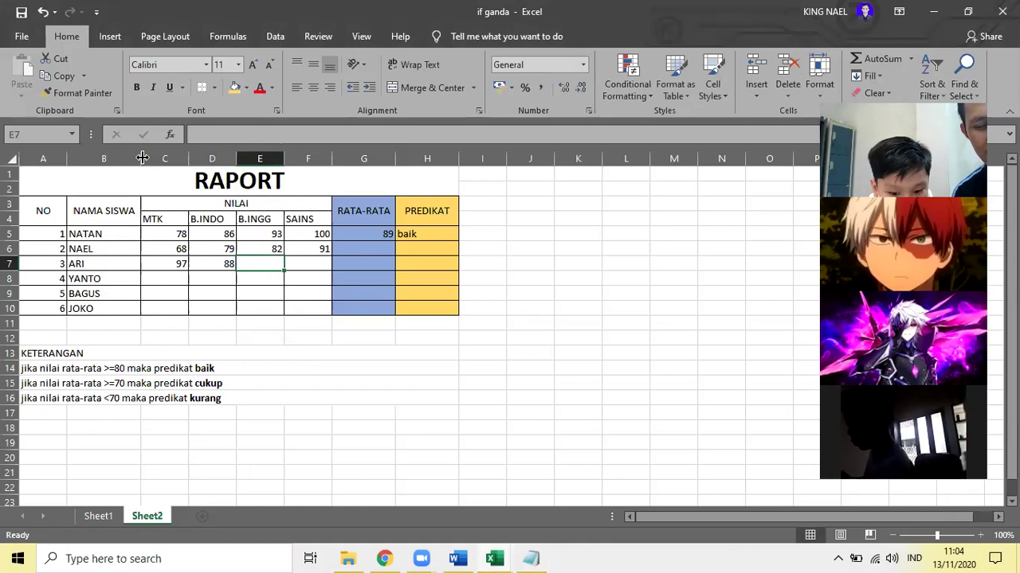
{"action": "type", "text": "68"}
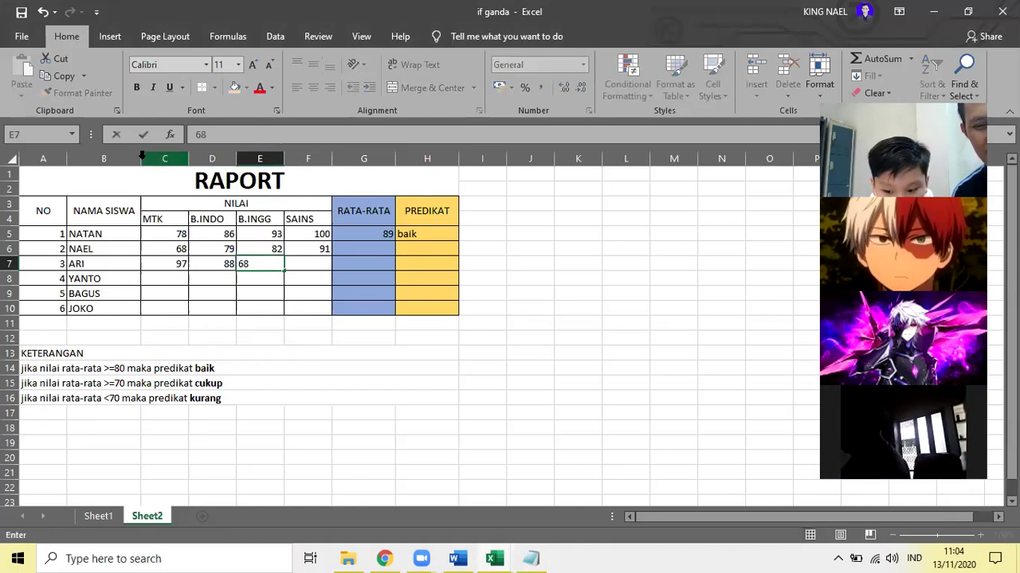
{"action": "key", "text": "Tab"}
{"action": "type", "text": "7"}
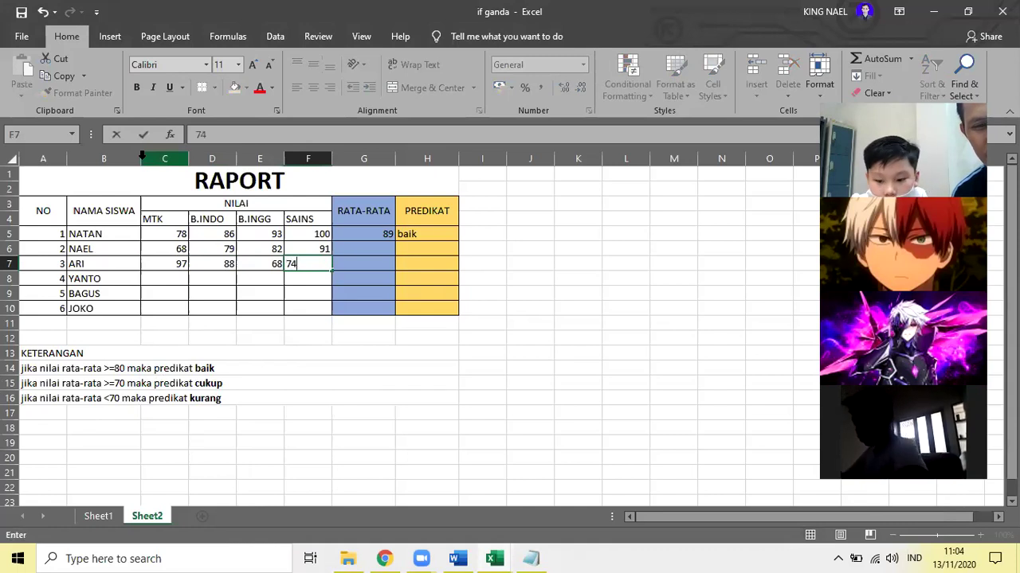
{"action": "type", "text": "4"}
{"action": "key", "text": "Tab"}
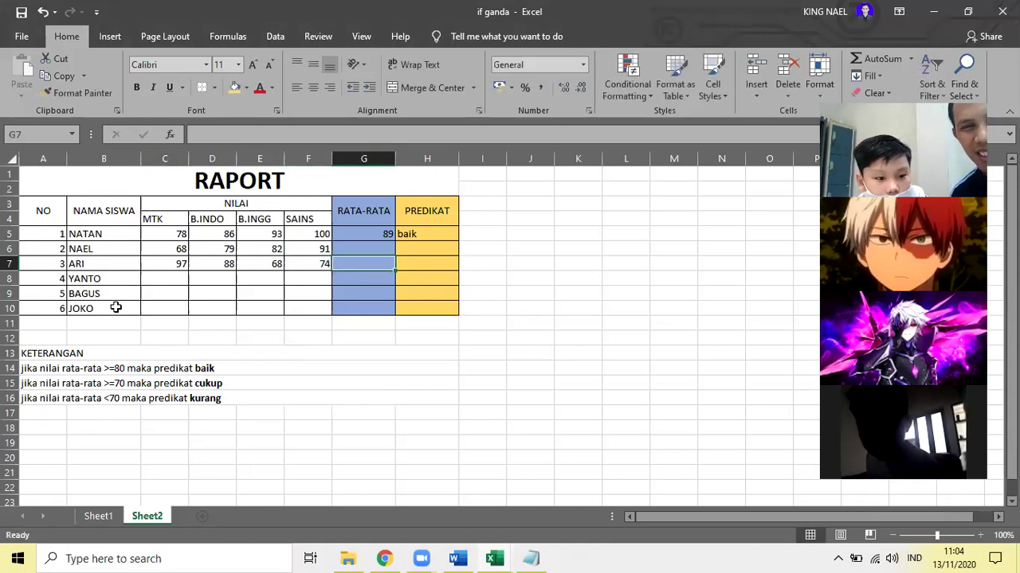
- Enter the fourth student's scores in C8:F8 as 63, 97, 86 and 66
{"action": "left_click", "coordinate": [149, 281]}
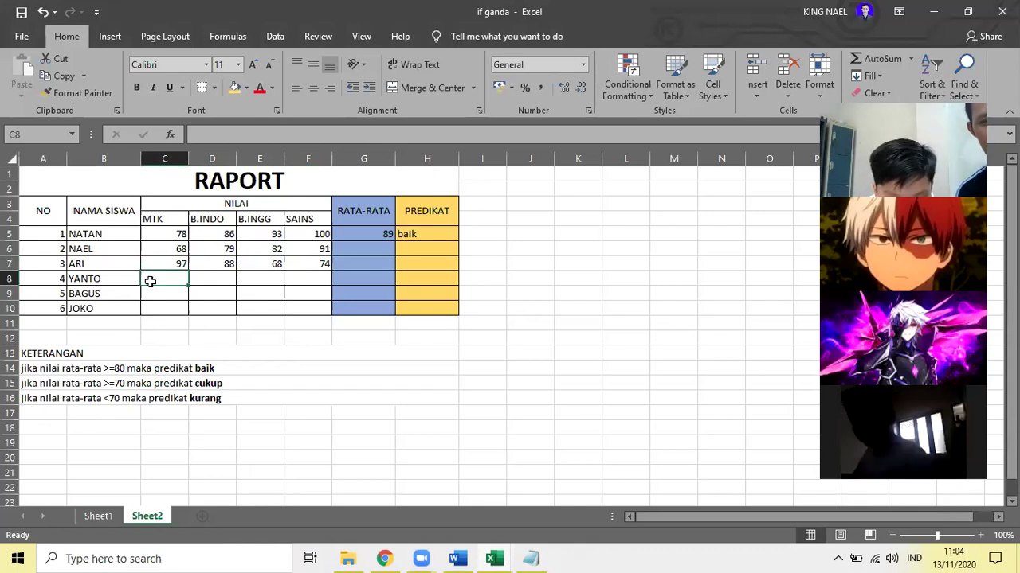
{"action": "type", "text": "63"}
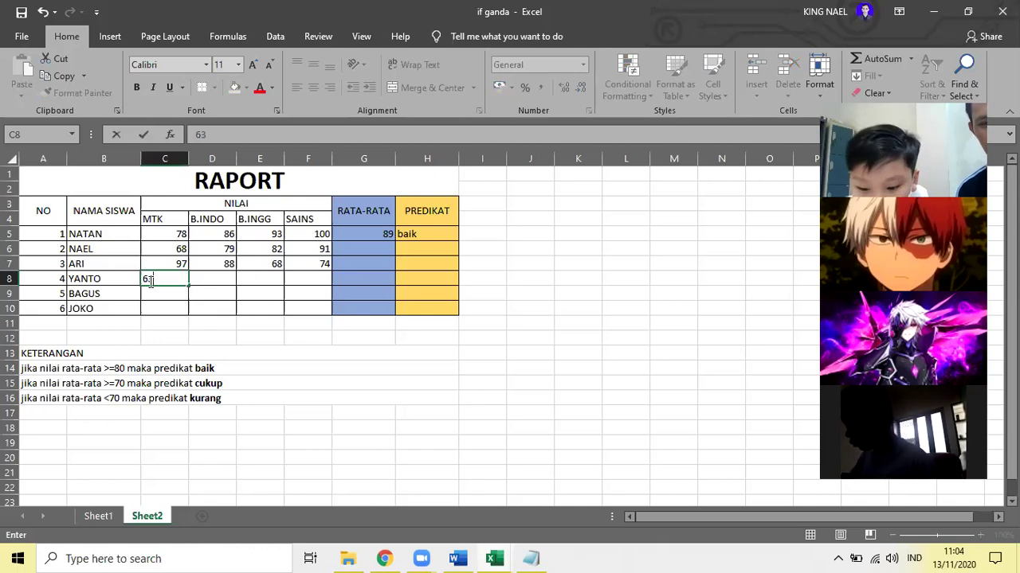
{"action": "key", "text": "Tab"}
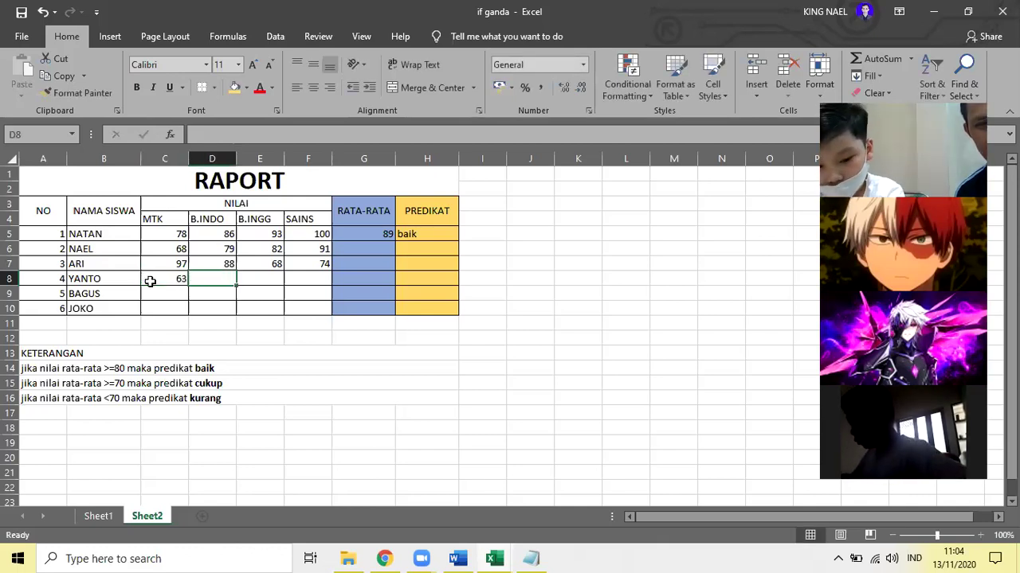
{"action": "type", "text": "00"}
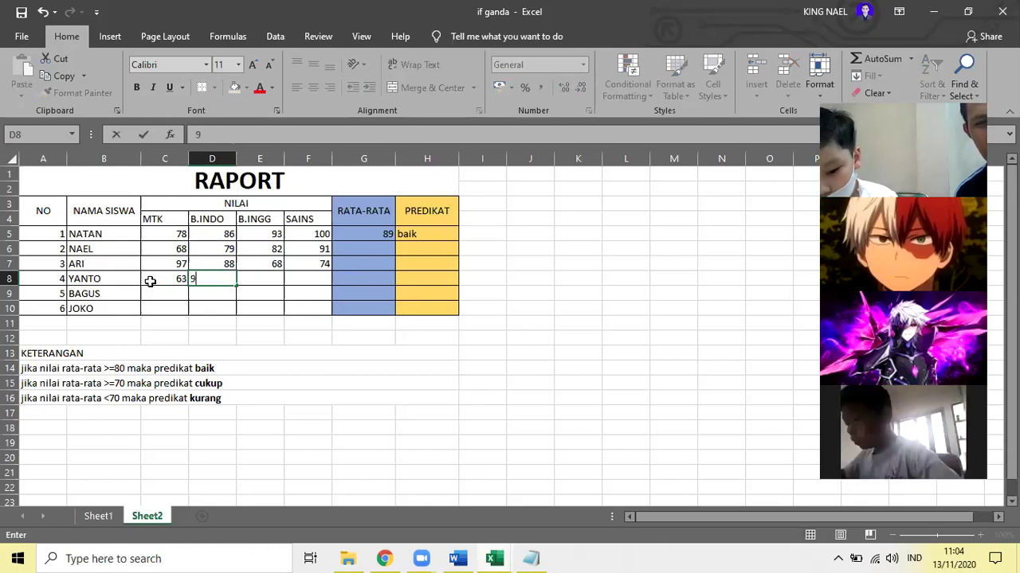
{"action": "key", "text": "Tab"}
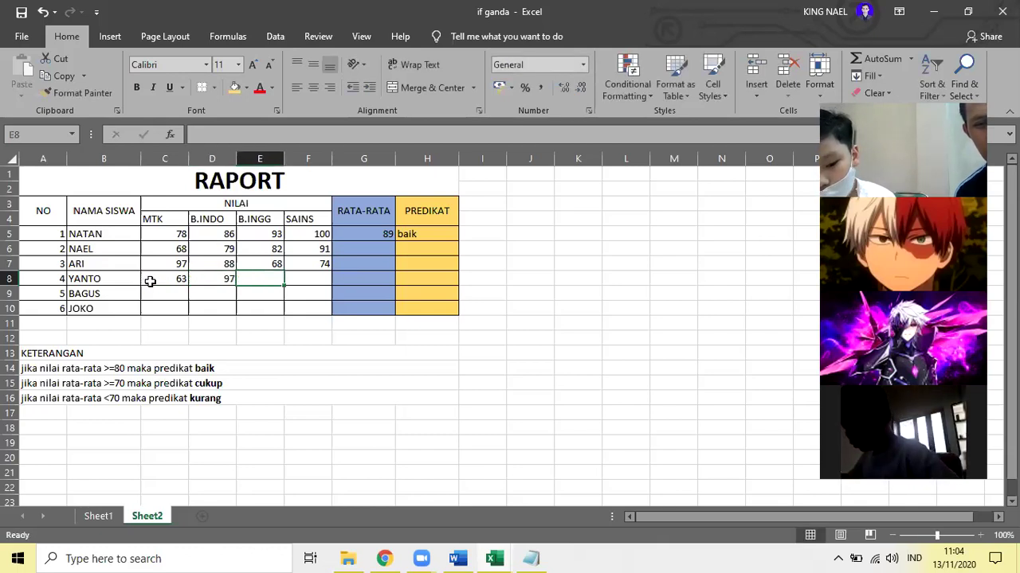
{"action": "type", "text": "86"}
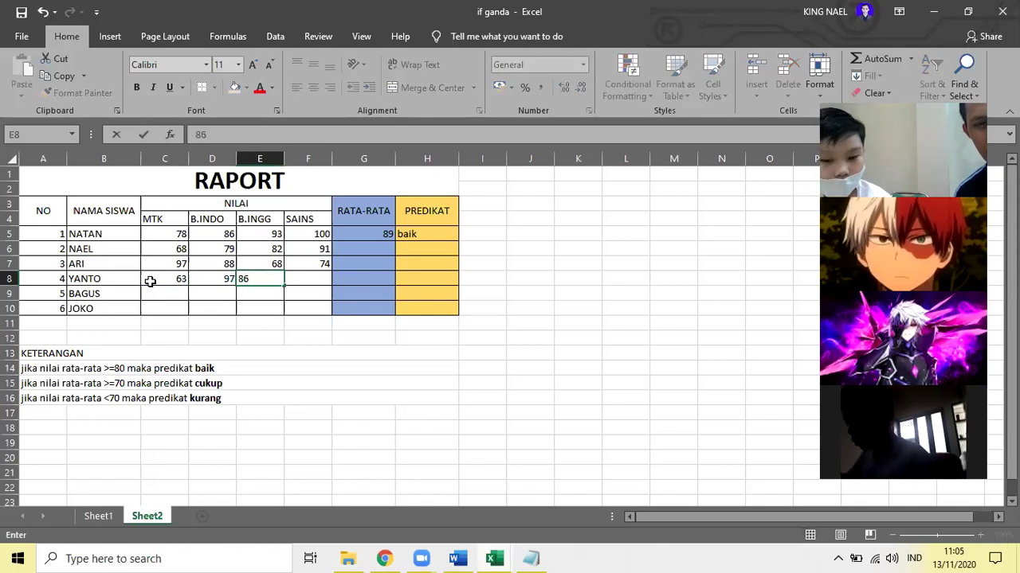
{"action": "key", "text": "Tab"}
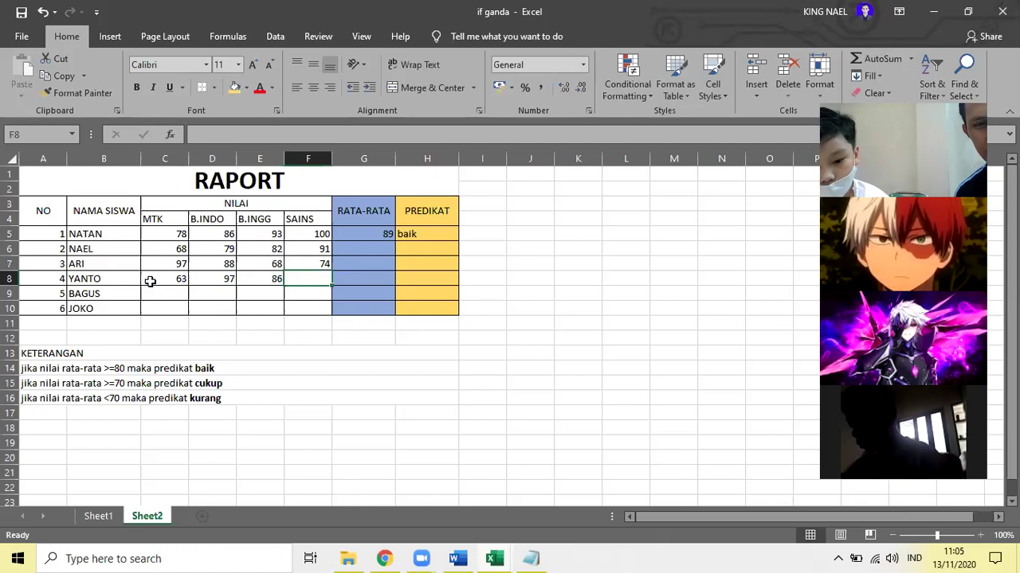
{"action": "type", "text": "7"}
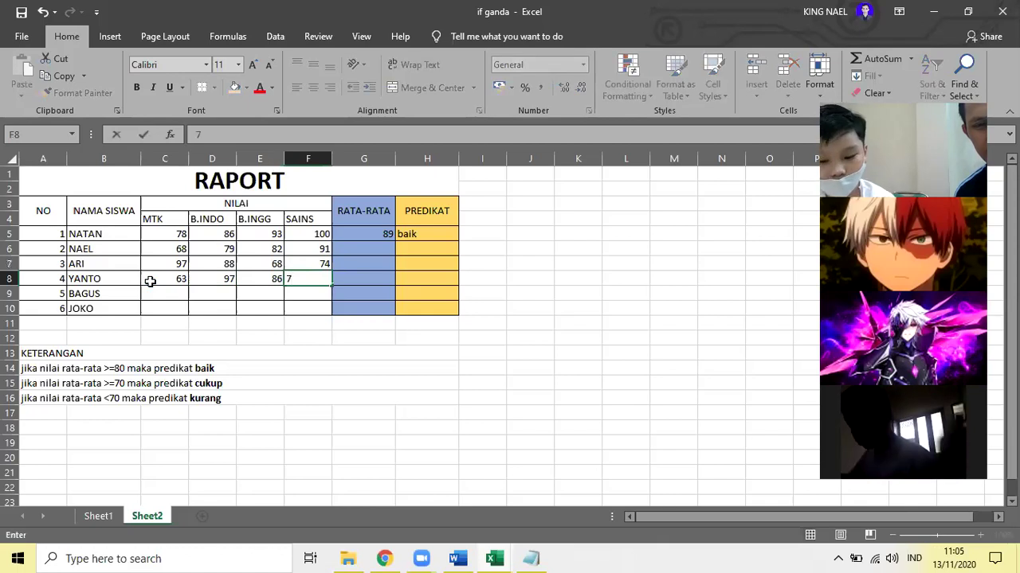
{"action": "type", "text": "66"}
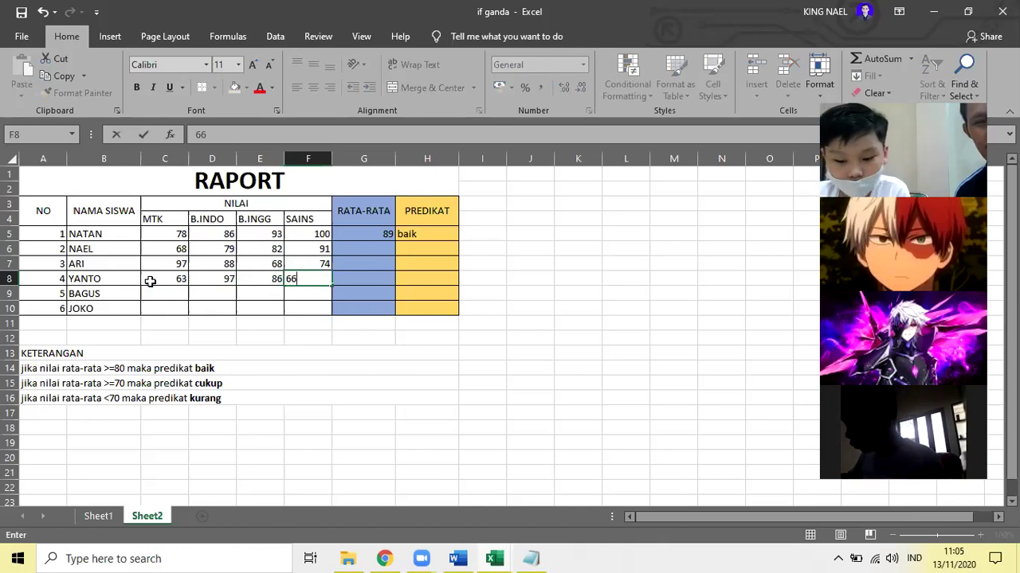
{"action": "key", "text": "Return"}
- Enter the fifth student's scores in C9:F9 as 56, 67, 55 and 43
{"action": "key", "text": "Left"}
{"action": "key", "text": "Left"}
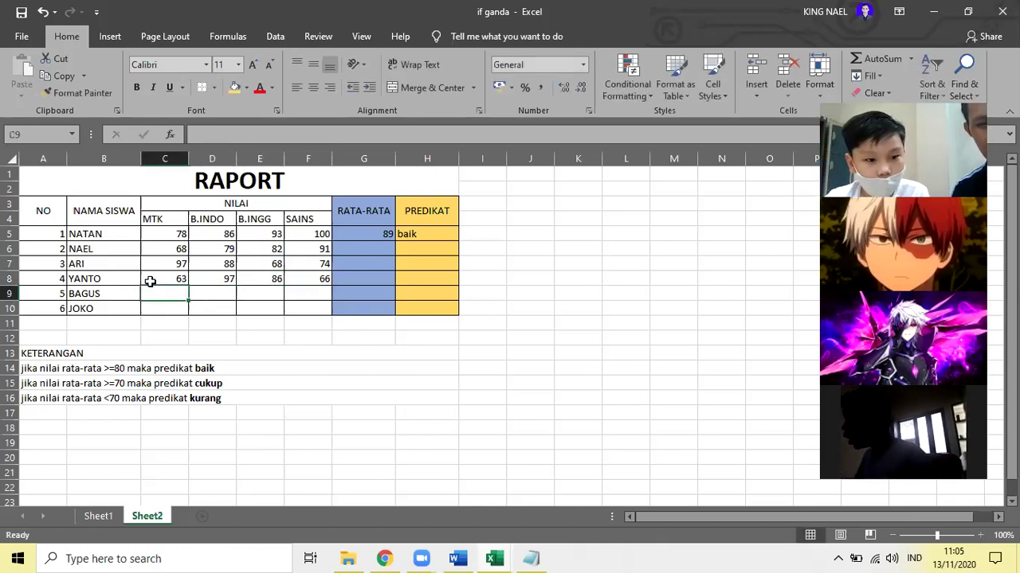
{"action": "type", "text": "56"}
{"action": "key", "text": "Right"}
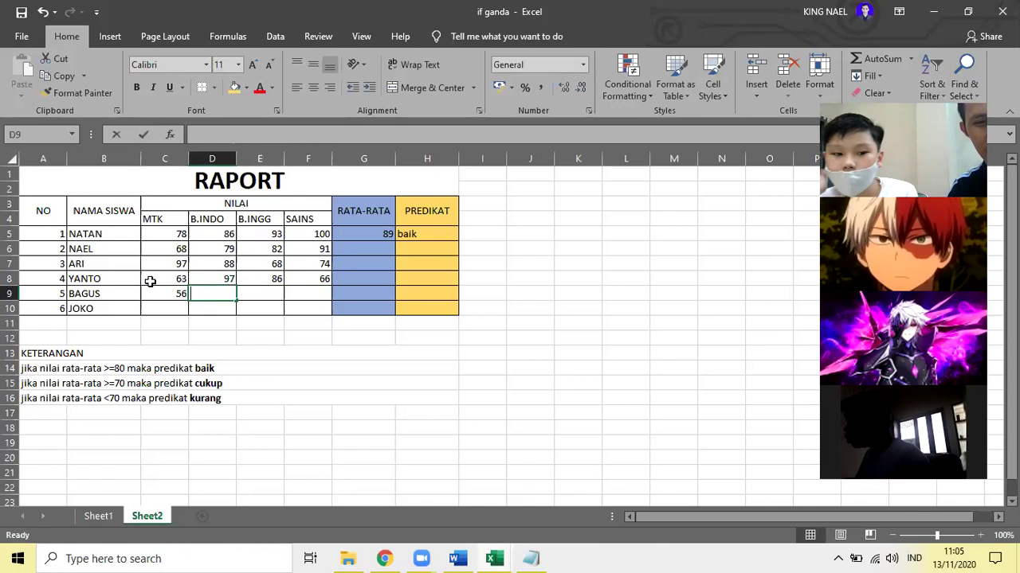
{"action": "type", "text": "67"}
{"action": "key", "text": "Right"}
{"action": "type", "text": "55"}
{"action": "key", "text": "Right"}
{"action": "type", "text": "4"}
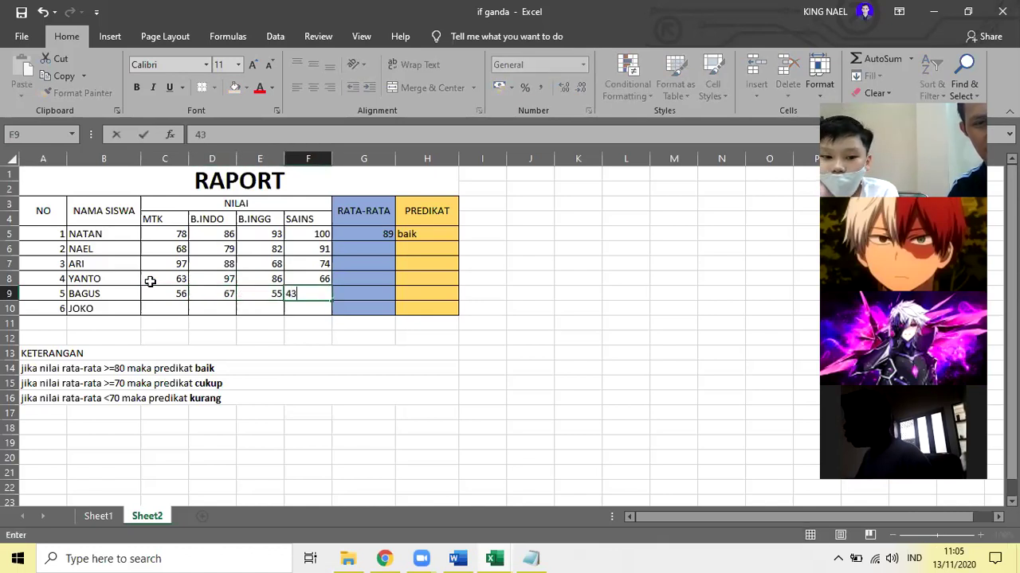
{"action": "type", "text": "3"}
{"action": "key", "text": "Return"}
- Enter the sixth student's scores in row 10: SAINS 57, B.INGG 97, B.INDO 67 and MTK 44
{"action": "type", "text": "57"}
{"action": "key", "text": "Left"}
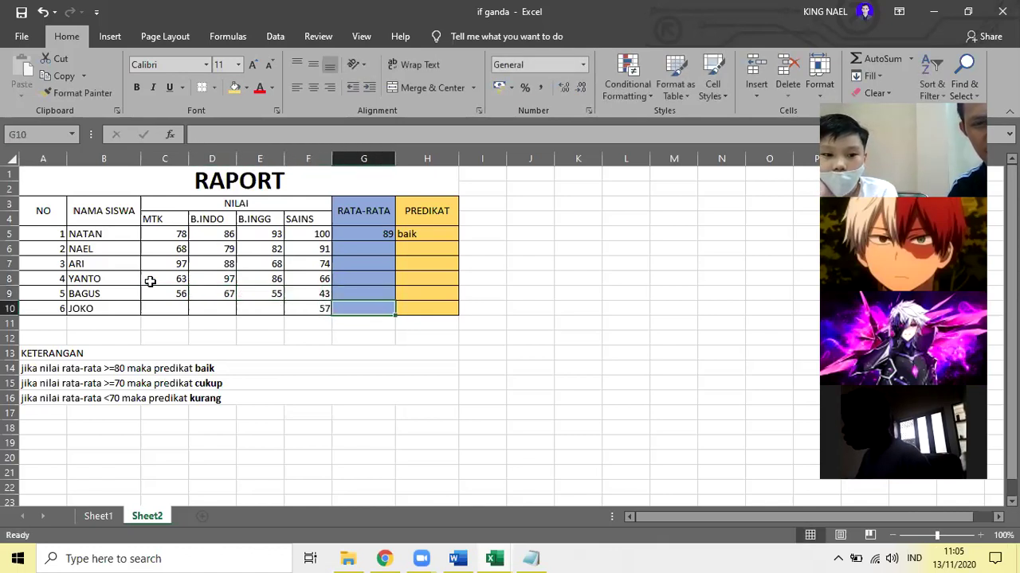
{"action": "type", "text": "97"}
{"action": "key", "text": "Left"}
{"action": "type", "text": "67"}
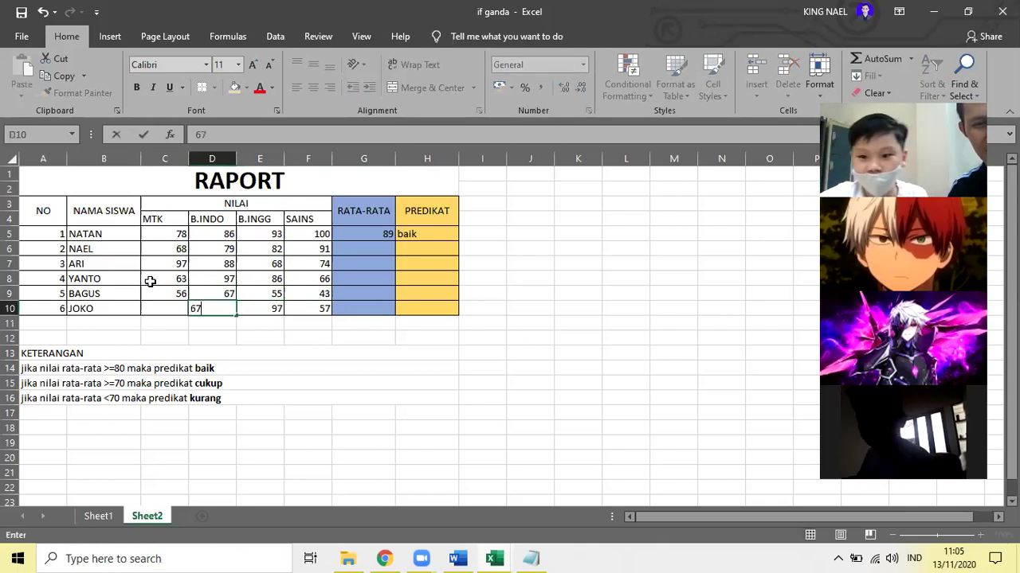
{"action": "key", "text": "Left"}
{"action": "type", "text": "44"}
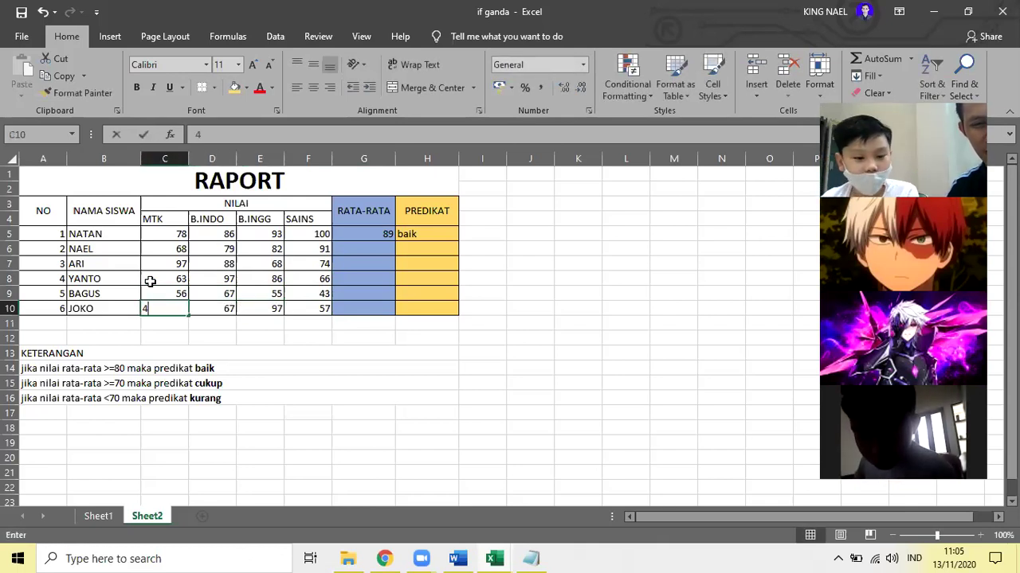
{"action": "key", "text": "Right"}
{"action": "key", "text": "Right"}
{"action": "key", "text": "Right"}
{"action": "key", "text": "Right"}
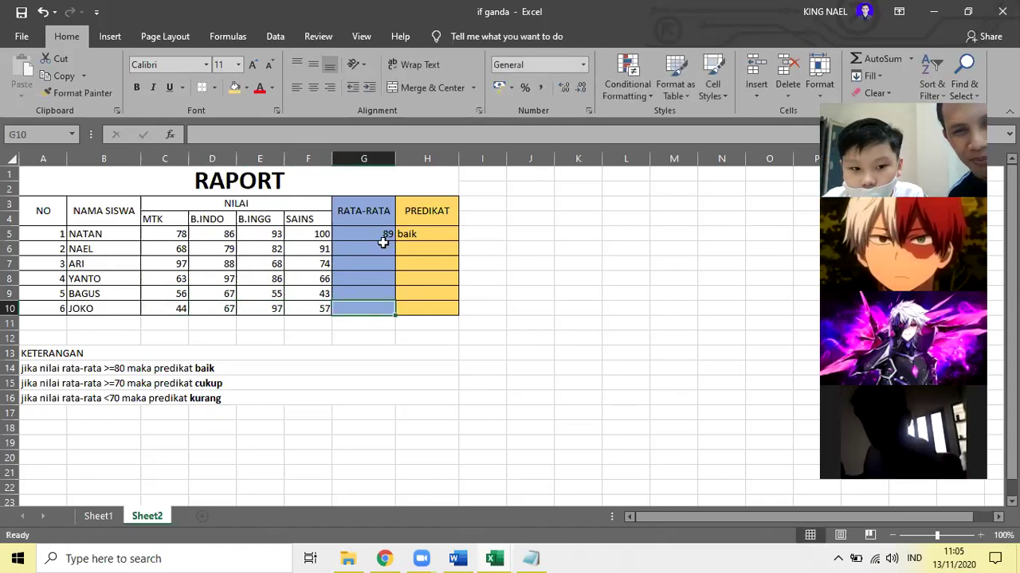
- Fill the RATA-RATA formula in G5 and the nested IF PREDIKAT formula in H5 down to row 10
{"action": "left_click", "coordinate": [387, 234]}
{"action": "left_click_drag", "start_coordinate": [393, 241], "coordinate": [382, 308]}
{"action": "left_click", "coordinate": [433, 236]}
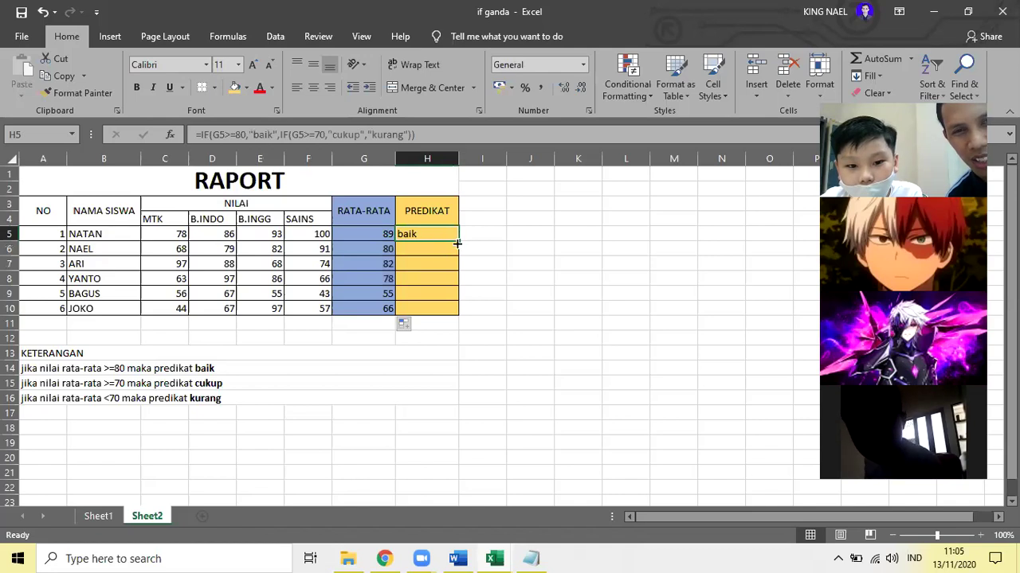
{"action": "left_click_drag", "start_coordinate": [458, 242], "coordinate": [458, 312]}
{"action": "left_click", "coordinate": [568, 248]}
{"action": "left_click", "coordinate": [585, 262]}
{"action": "mouse_move", "coordinate": [611, 298]}
{"action": "left_mouse_down"}
{"action": "mouse_move", "coordinate": [651, 451]}
{"action": "mouse_move", "coordinate": [592, 487]}
{"action": "mouse_move", "coordinate": [667, 454]}
{"action": "mouse_move", "coordinate": [637, 410]}
{"action": "mouse_move", "coordinate": [656, 324]}
{"action": "mouse_move", "coordinate": [621, 310]}
{"action": "mouse_move", "coordinate": [630, 294]}
{"action": "left_mouse_up"}
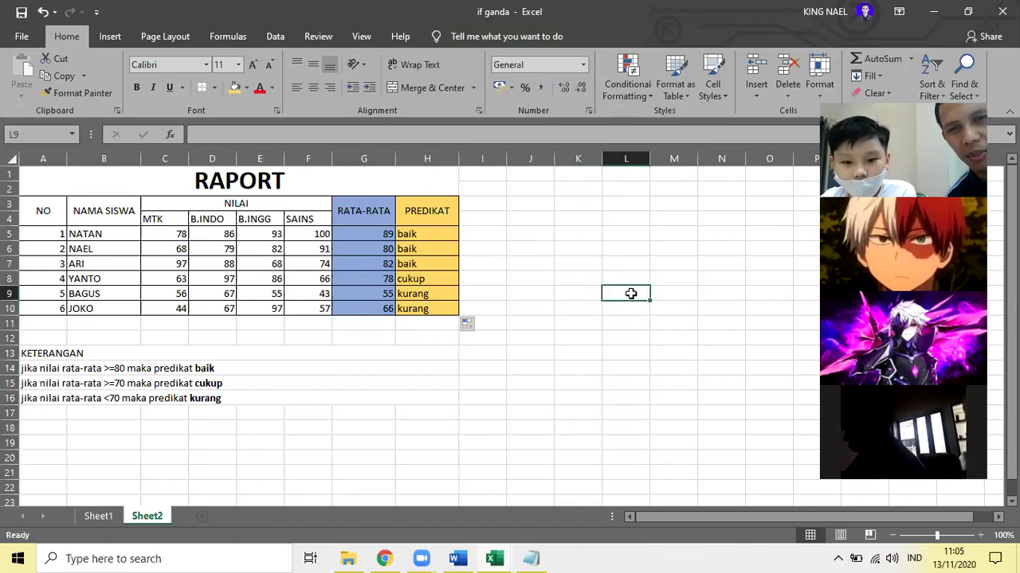
{"action": "left_click", "coordinate": [400, 88]}
{"action": "left_click", "coordinate": [677, 333]}
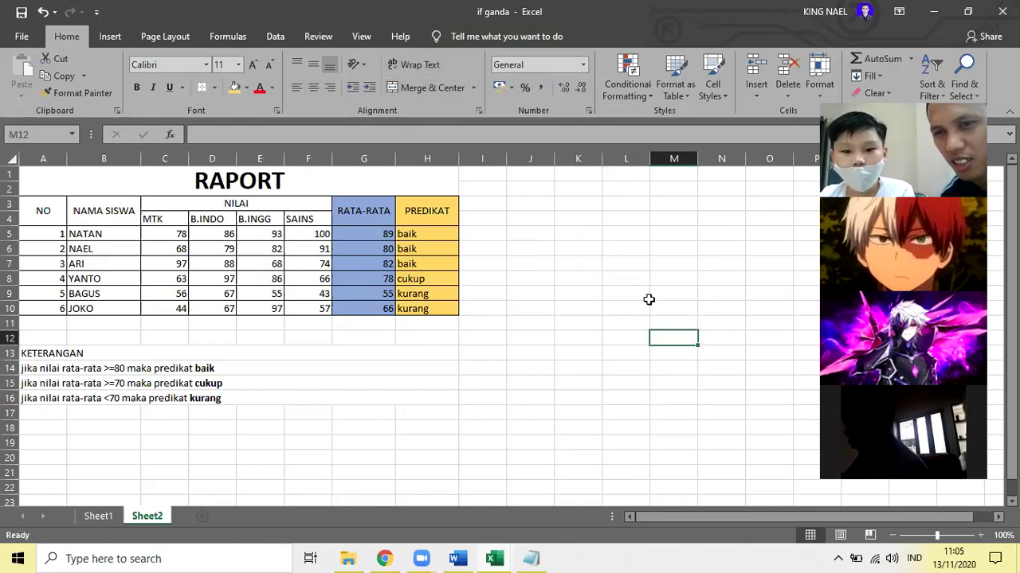
{"action": "left_click", "coordinate": [644, 293]}
{"action": "left_click", "coordinate": [678, 292]}
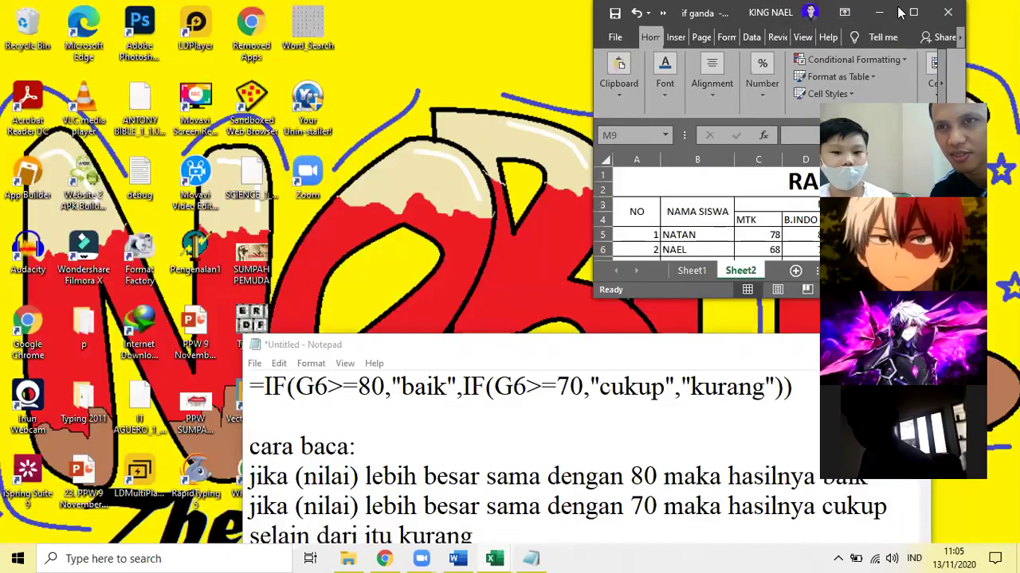
- Maximize the workbook and bring Notepad in front below the completed table to compare the nested IF formula with the results
{"action": "double_click", "coordinate": [797, 27]}
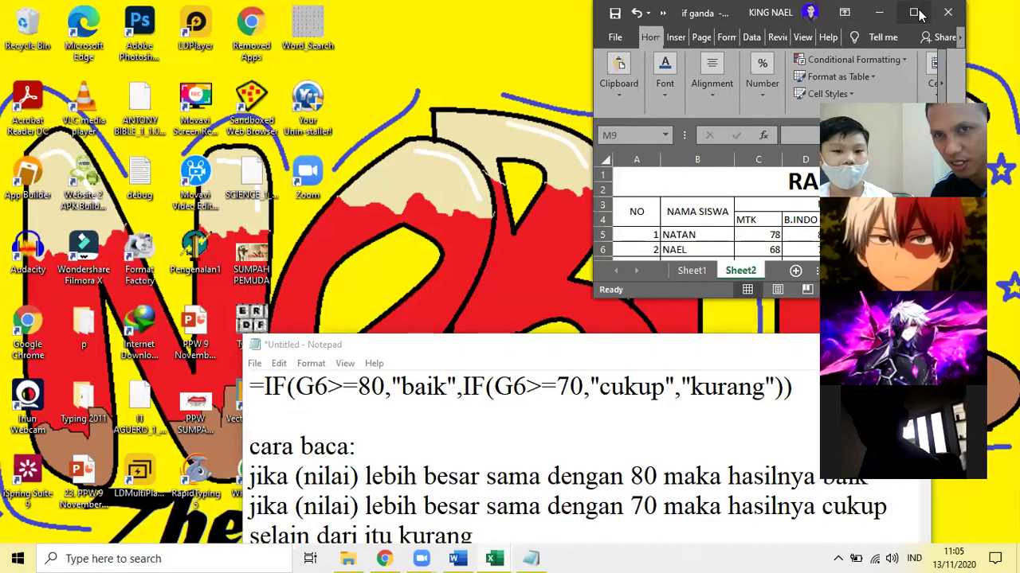
{"action": "double_click", "coordinate": [798, 27]}
{"action": "left_click", "coordinate": [529, 558]}
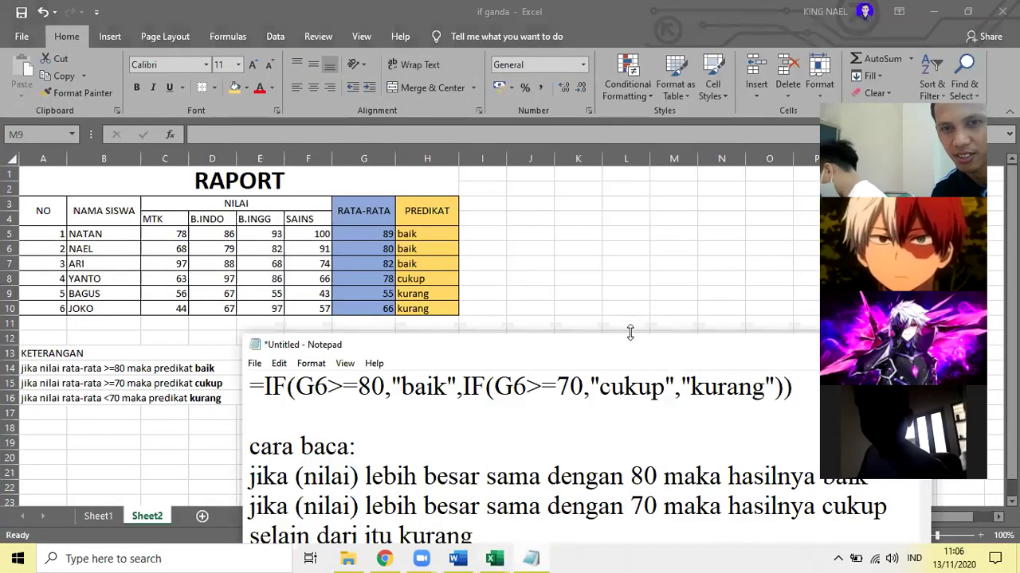
{"action": "left_click_drag", "start_coordinate": [630, 346], "coordinate": [630, 352]}
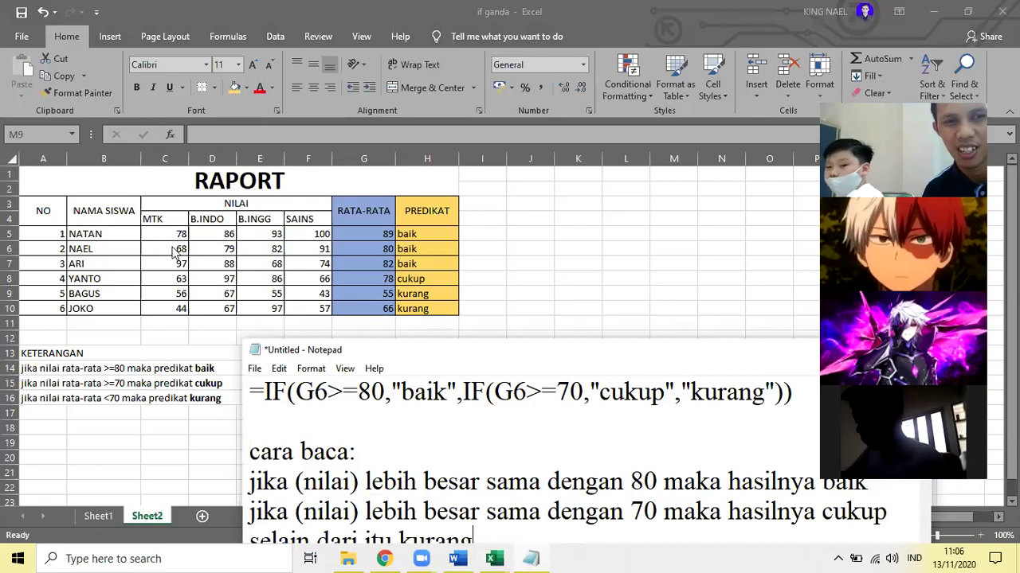
- Switch back to the workbook and clear the scores of students 4 to 6 in C8:F10
{"action": "key", "text": "alt+Tab"}
{"action": "left_click_drag", "start_coordinate": [175, 233], "coordinate": [293, 311]}
{"action": "left_click", "coordinate": [308, 337]}
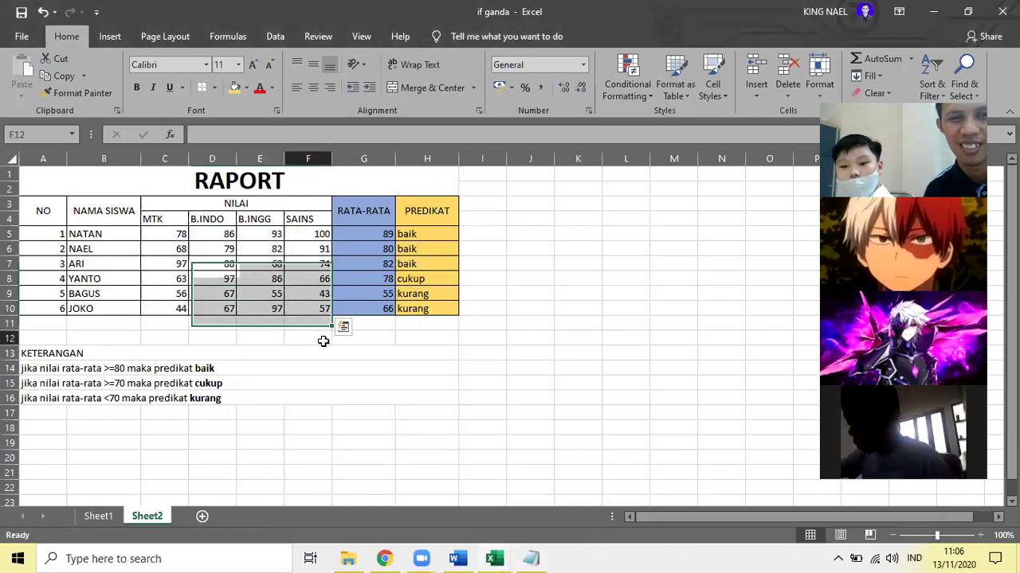
{"action": "left_click_drag", "start_coordinate": [159, 279], "coordinate": [284, 306]}
{"action": "left_click", "coordinate": [308, 323]}
{"action": "left_click", "coordinate": [430, 355]}
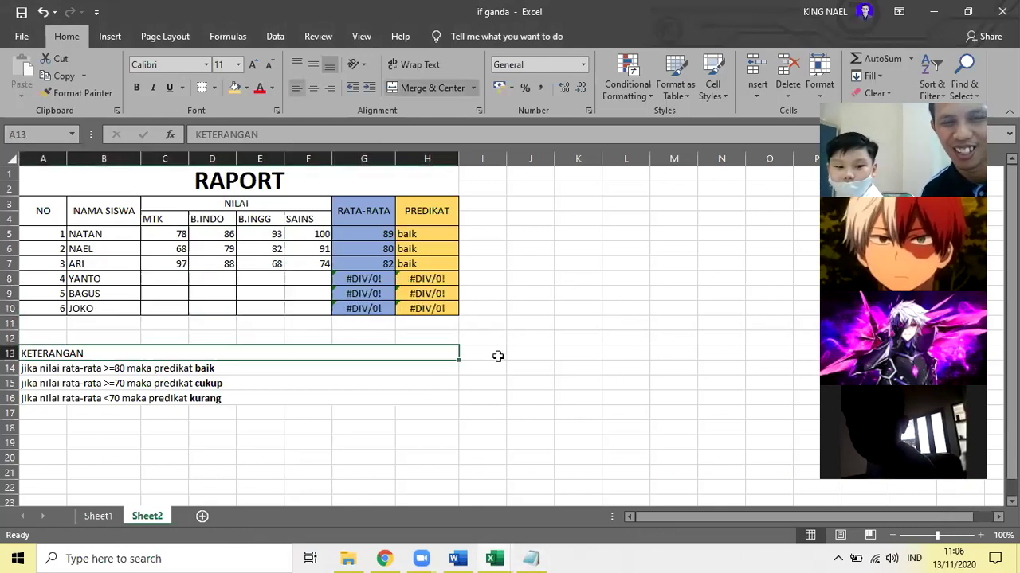
{"action": "left_click", "coordinate": [469, 444]}
- Change the third student's B.INGG score in E7 to 90
{"action": "left_click", "coordinate": [531, 558]}
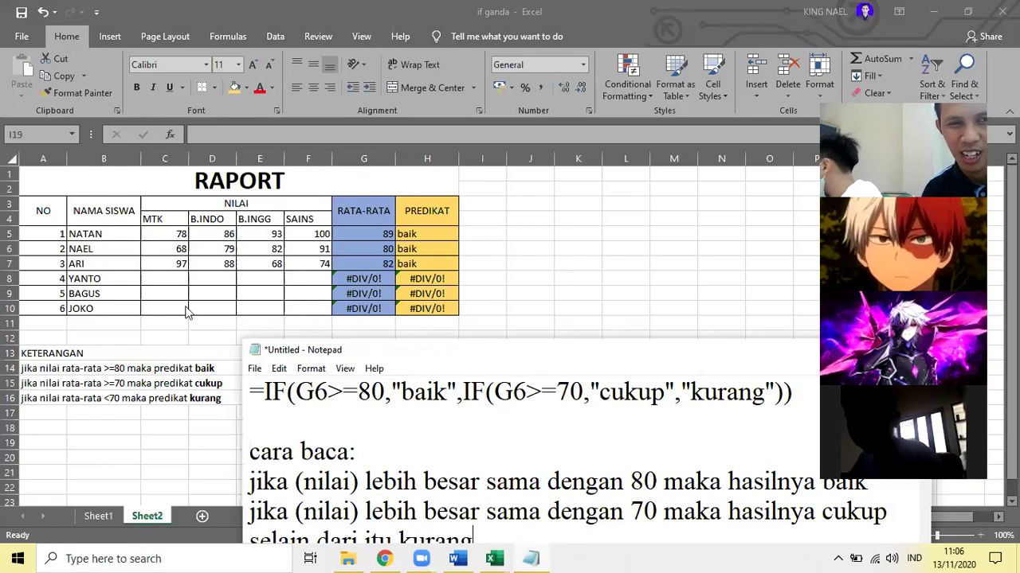
{"action": "key", "text": "alt+Tab"}
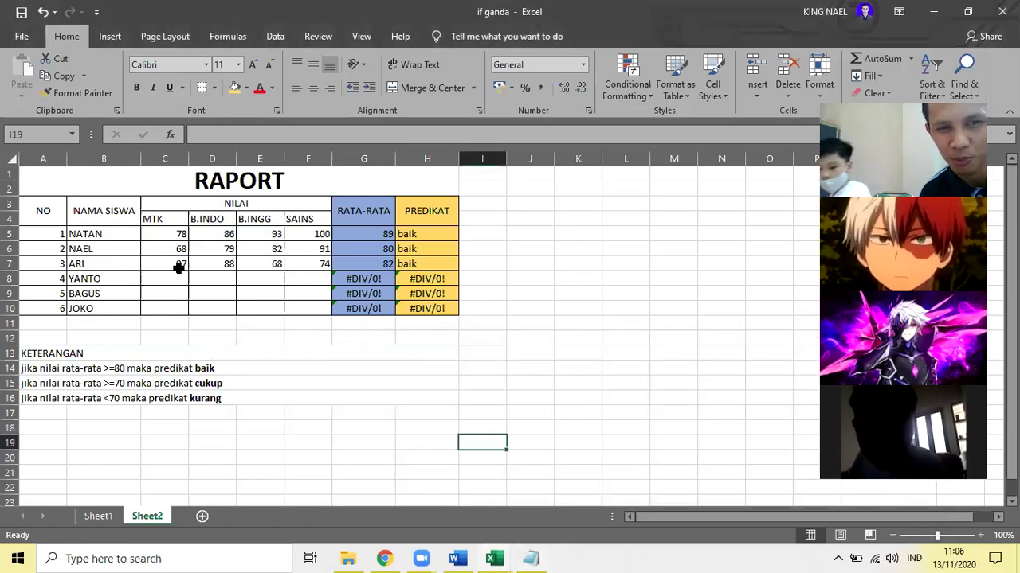
{"action": "left_click", "coordinate": [178, 265]}
{"action": "left_click", "coordinate": [277, 263]}
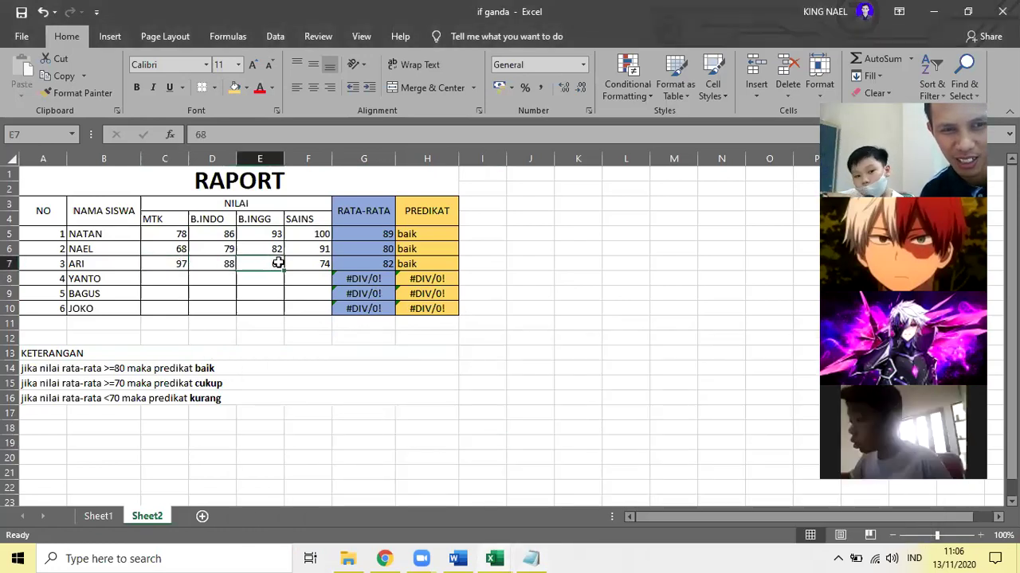
{"action": "type", "text": "68"}
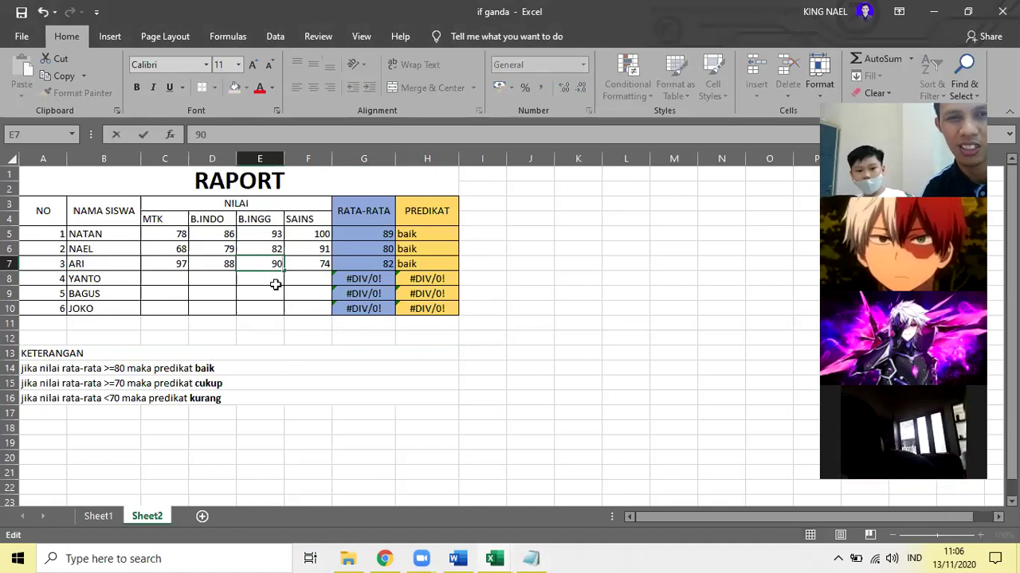
{"action": "left_click", "coordinate": [275, 282]}
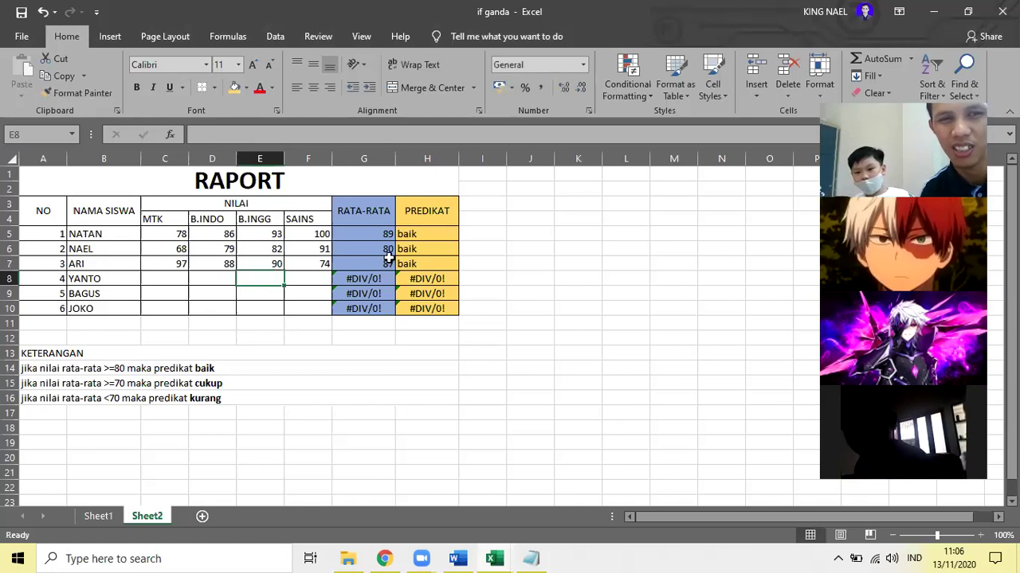
{"action": "left_click", "coordinate": [229, 307]}
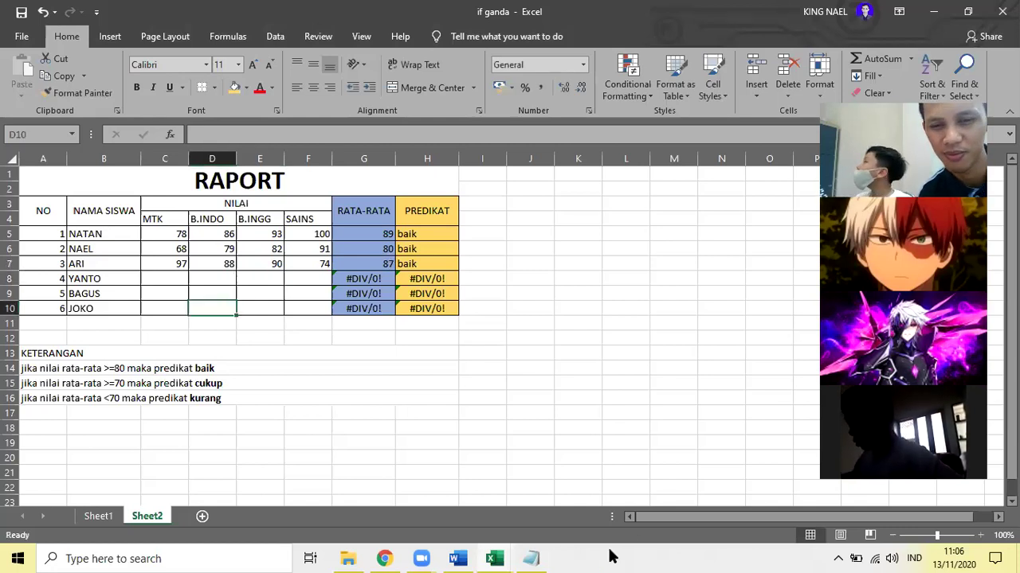
- Bring Notepad in front of the table and highlight the nested IF formula, followed by its "cara baca" explanation
{"action": "left_click", "coordinate": [525, 555]}
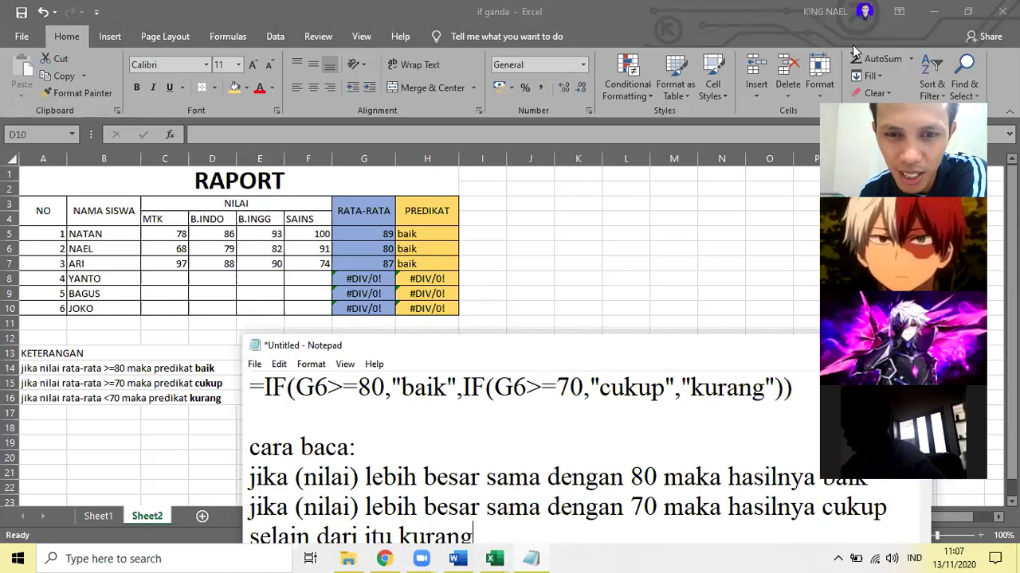
{"action": "left_click_drag", "start_coordinate": [793, 388], "coordinate": [240, 396]}
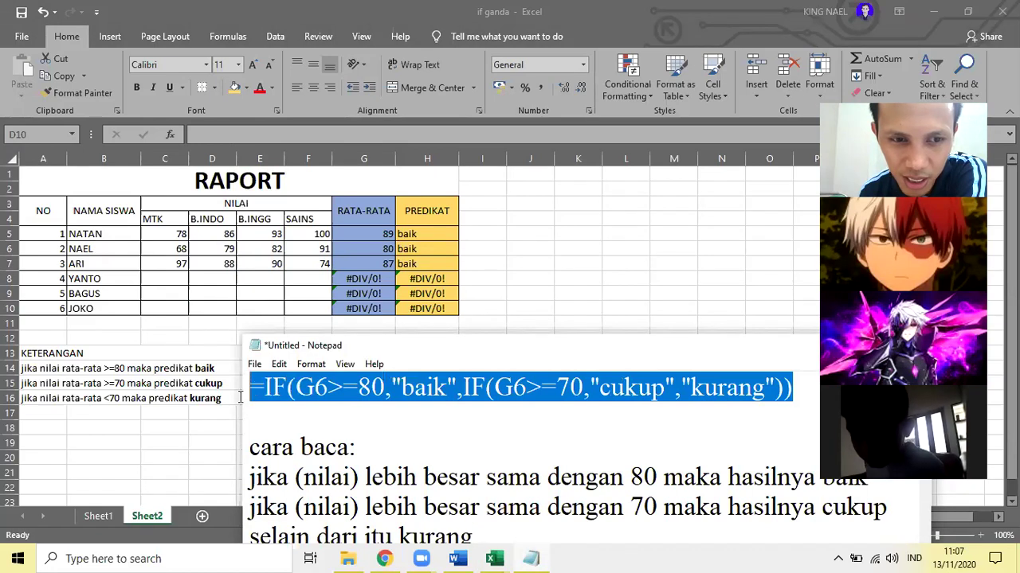
{"action": "left_click", "coordinate": [327, 406]}
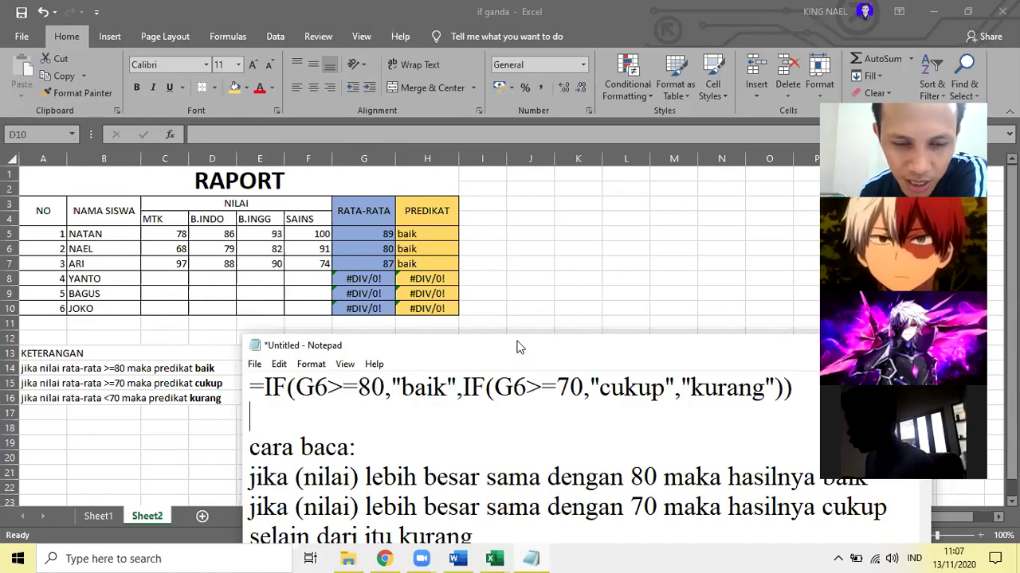
{"action": "left_click_drag", "start_coordinate": [474, 523], "coordinate": [251, 435]}
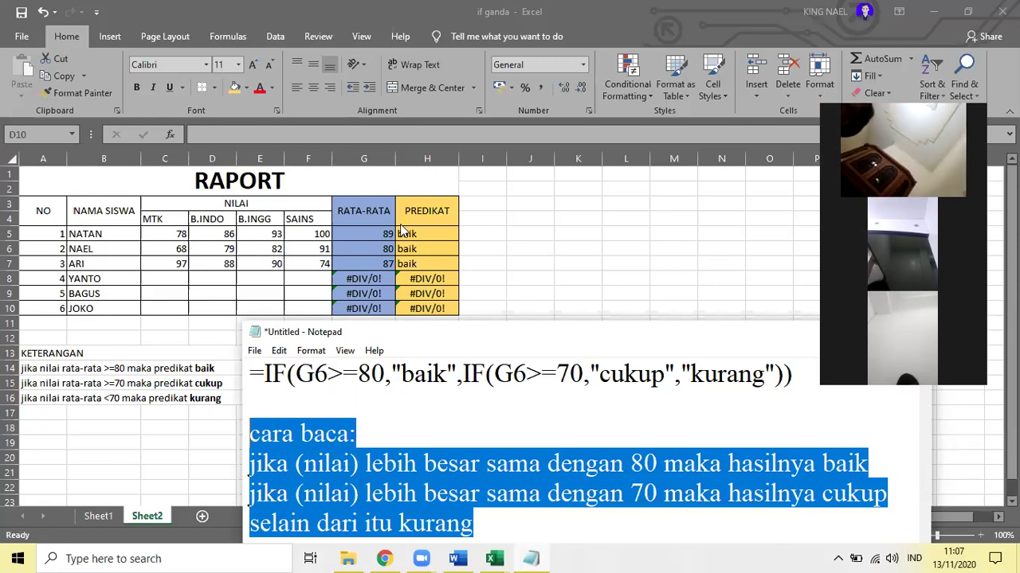
- Return to the workbook and inspect the first student's RATA-RATA and PREDIKAT cells, G5 and H5
{"action": "left_click", "coordinate": [381, 237]}
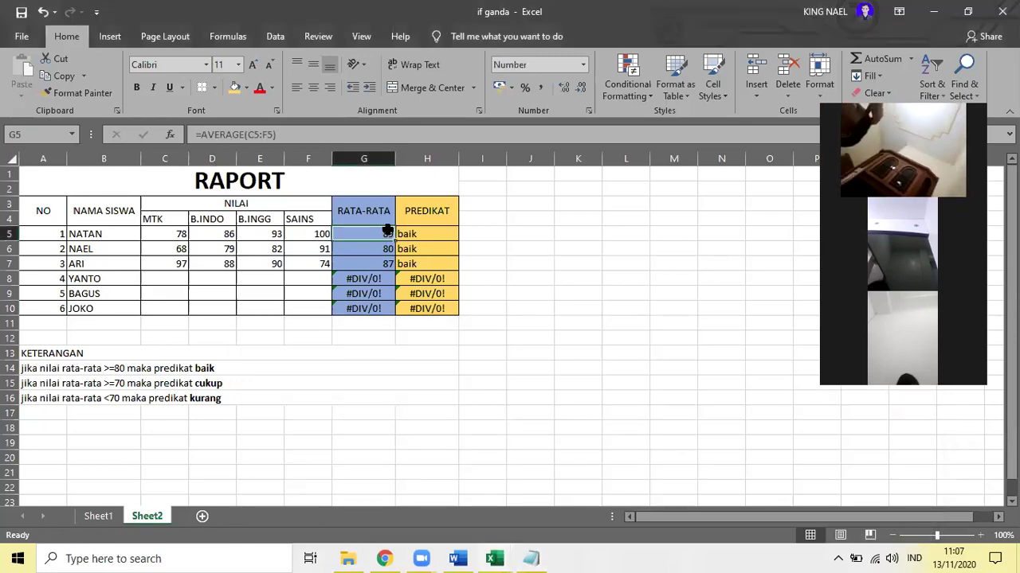
{"action": "left_click", "coordinate": [417, 233]}
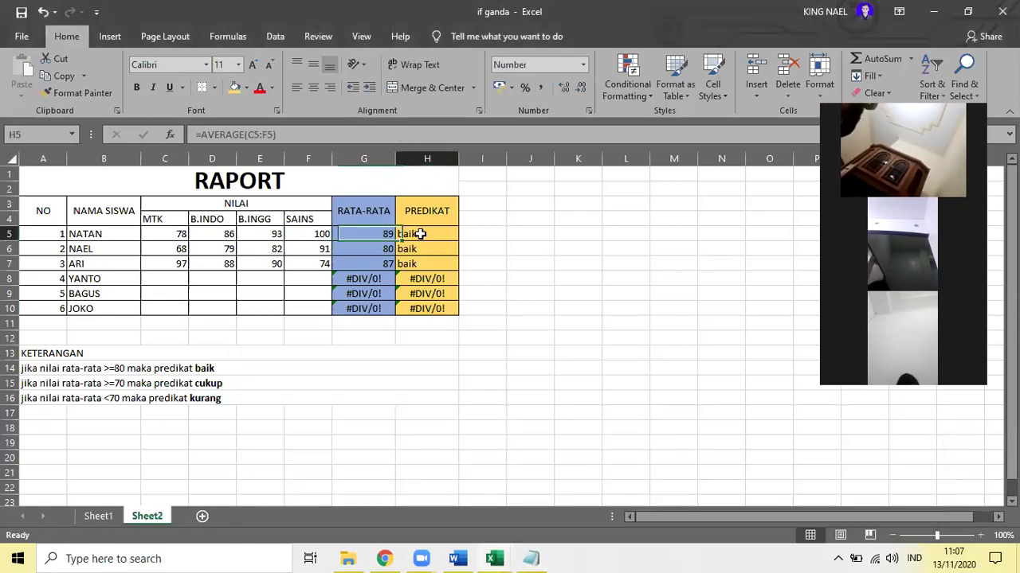
{"action": "left_click", "coordinate": [383, 233]}
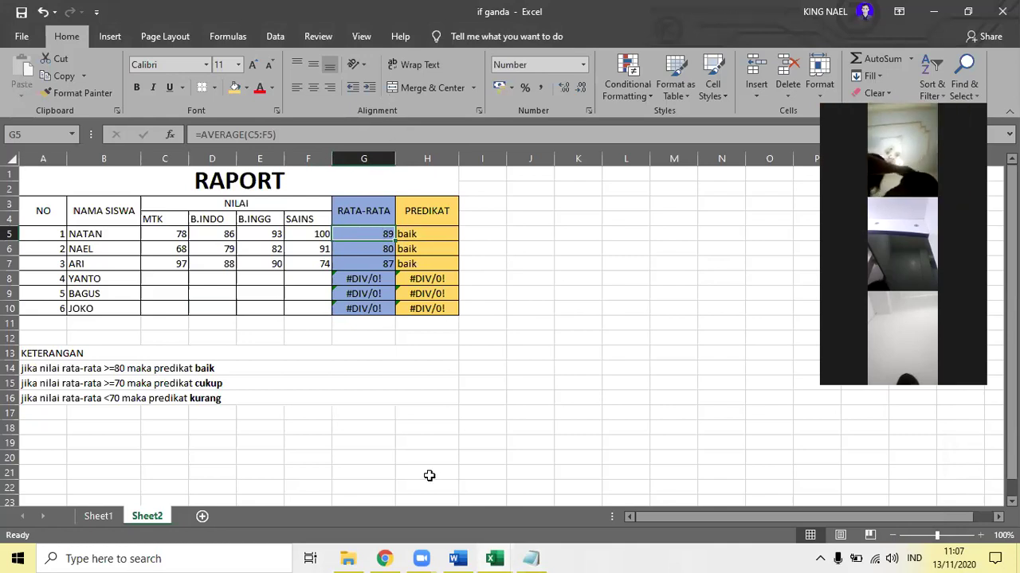
{"action": "left_click", "coordinate": [402, 415]}
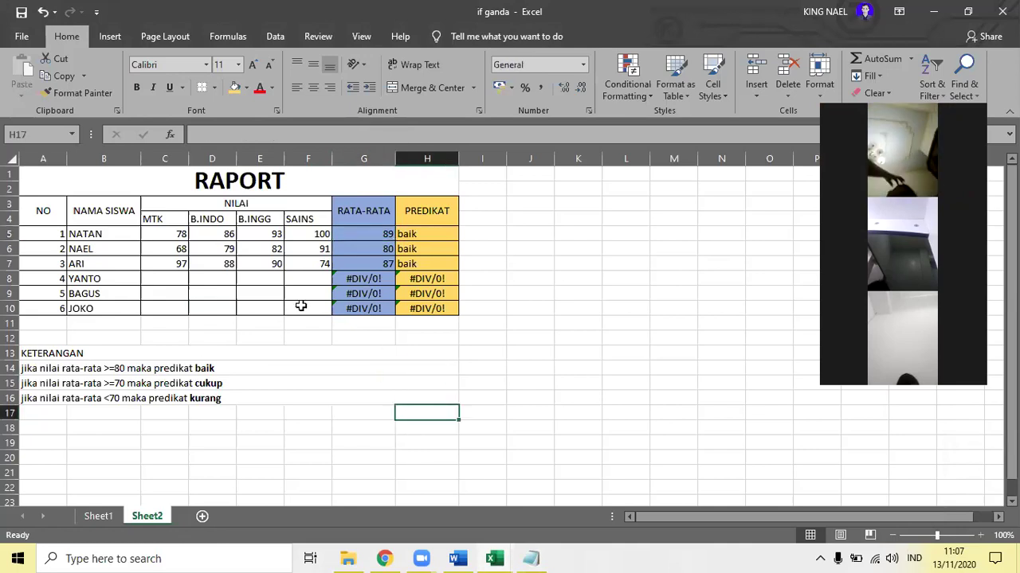
- Bring Notepad back in front and position it below the report table so the formula and explanation are readable
{"action": "left_click", "coordinate": [530, 558]}
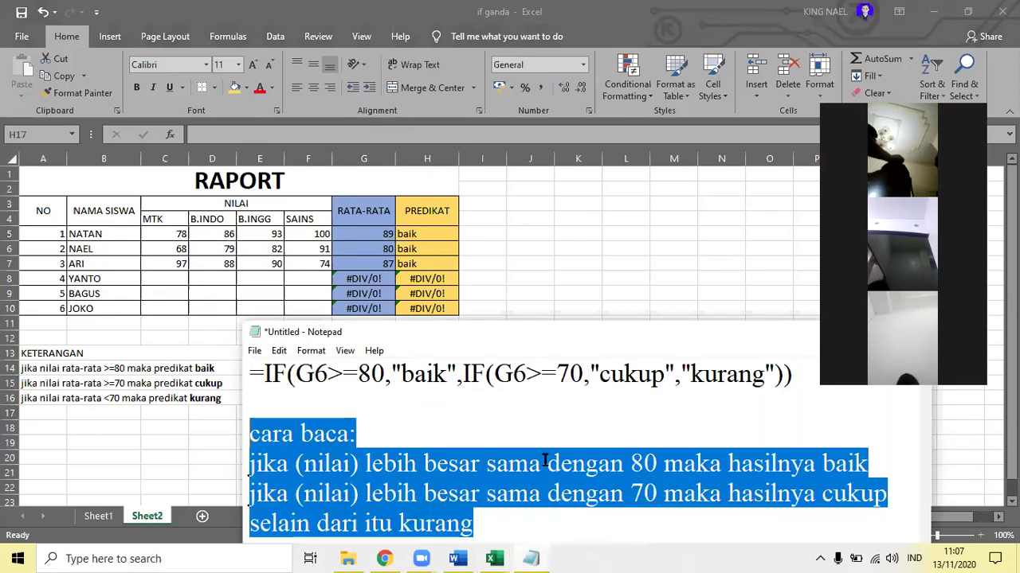
{"action": "left_click_drag", "start_coordinate": [592, 341], "coordinate": [608, 349]}
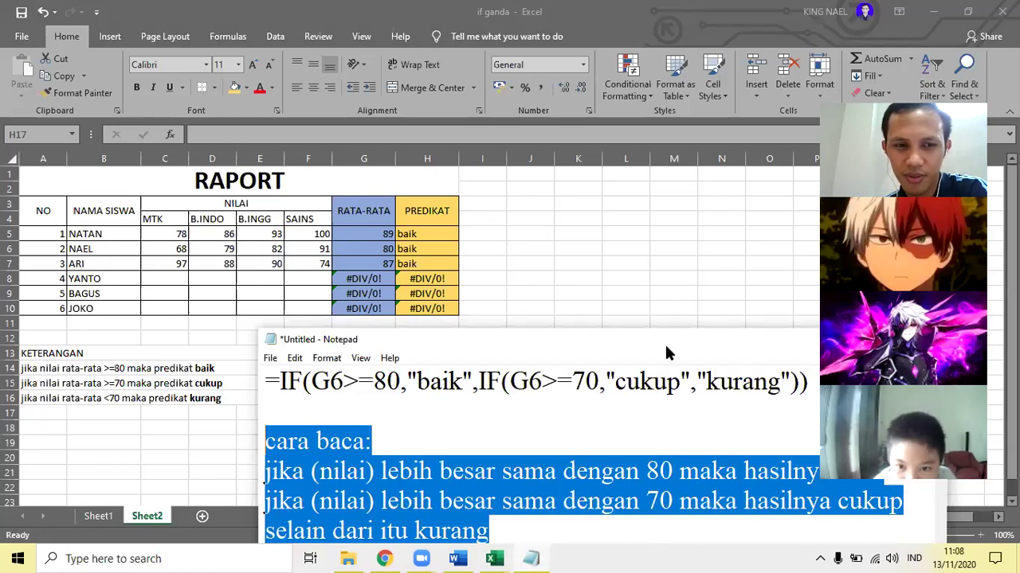
{"action": "left_click_drag", "start_coordinate": [666, 348], "coordinate": [646, 339]}
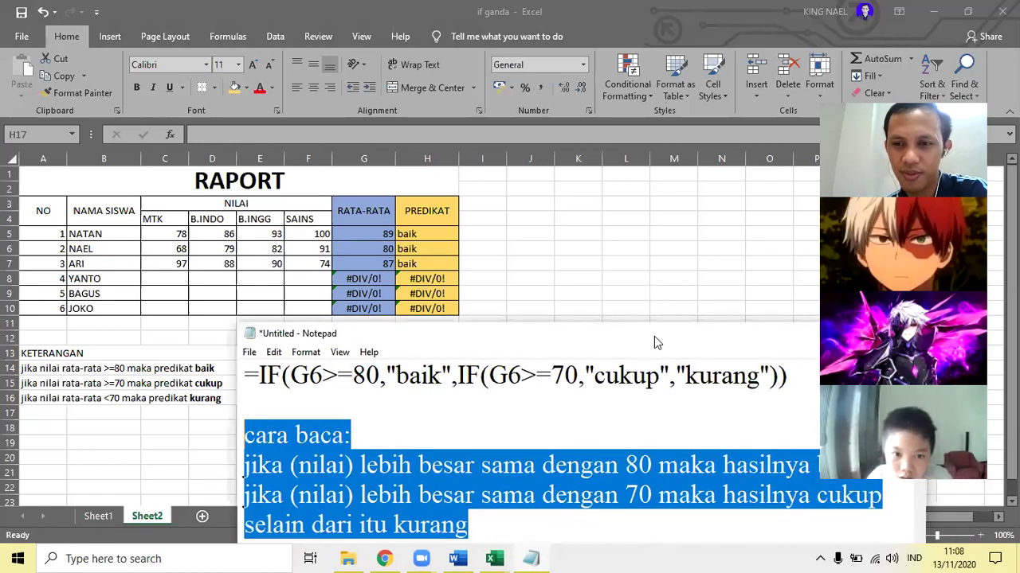
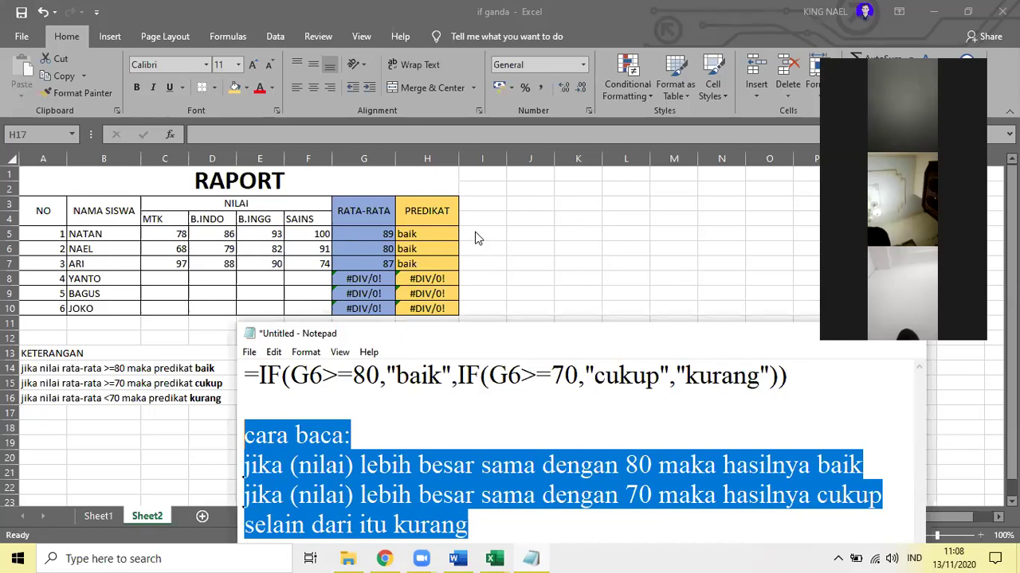
{"action": "key", "text": "alt+Tab"}
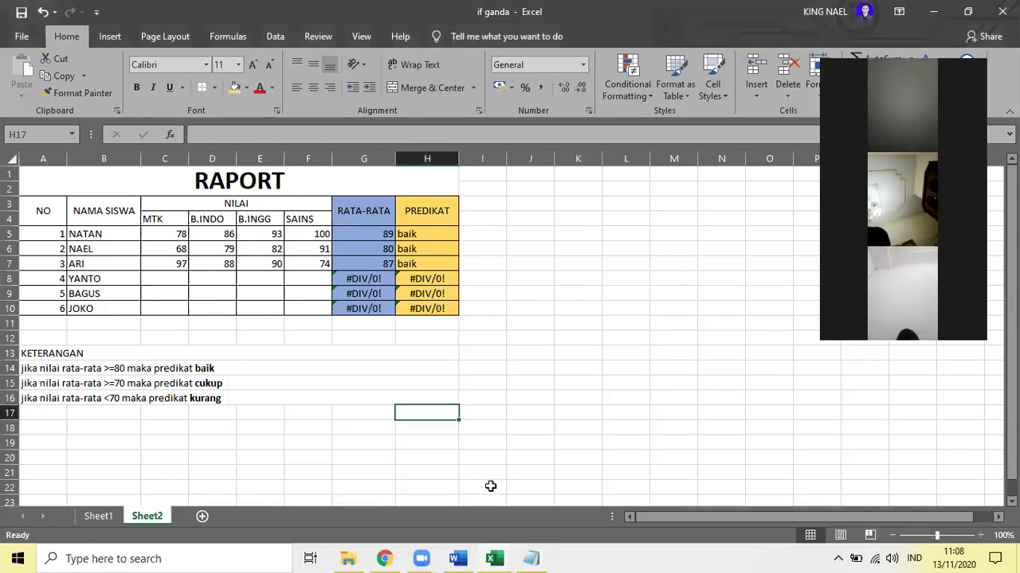
{"action": "left_click", "coordinate": [531, 556]}
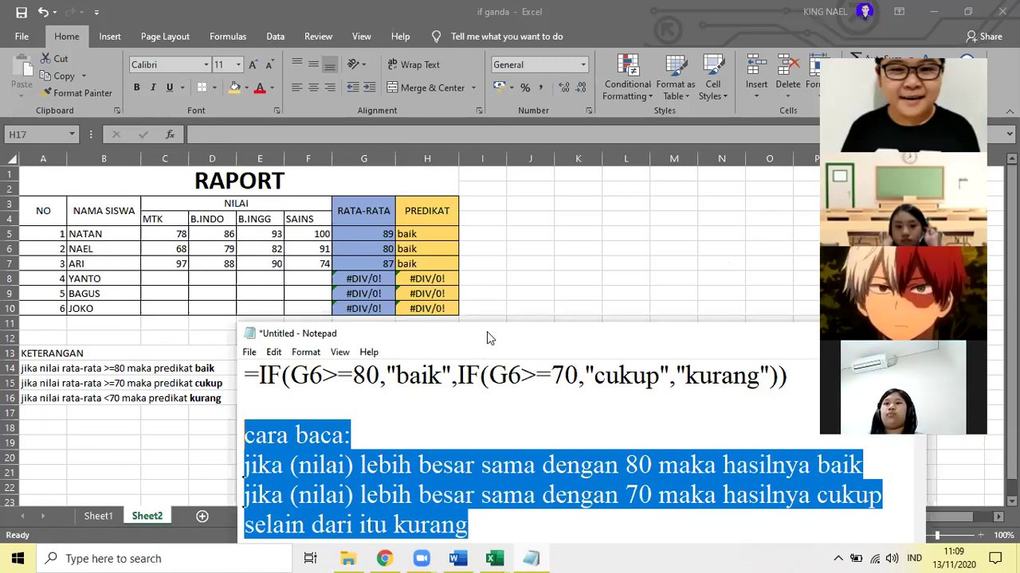
{"action": "left_click_drag", "start_coordinate": [488, 334], "coordinate": [494, 351]}
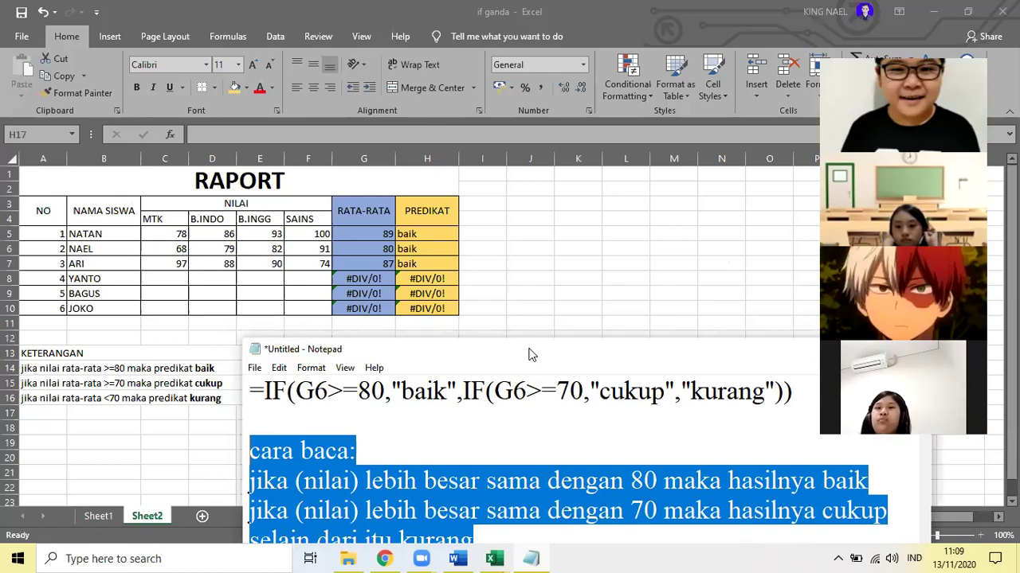
{"action": "left_click_drag", "start_coordinate": [531, 353], "coordinate": [536, 347]}
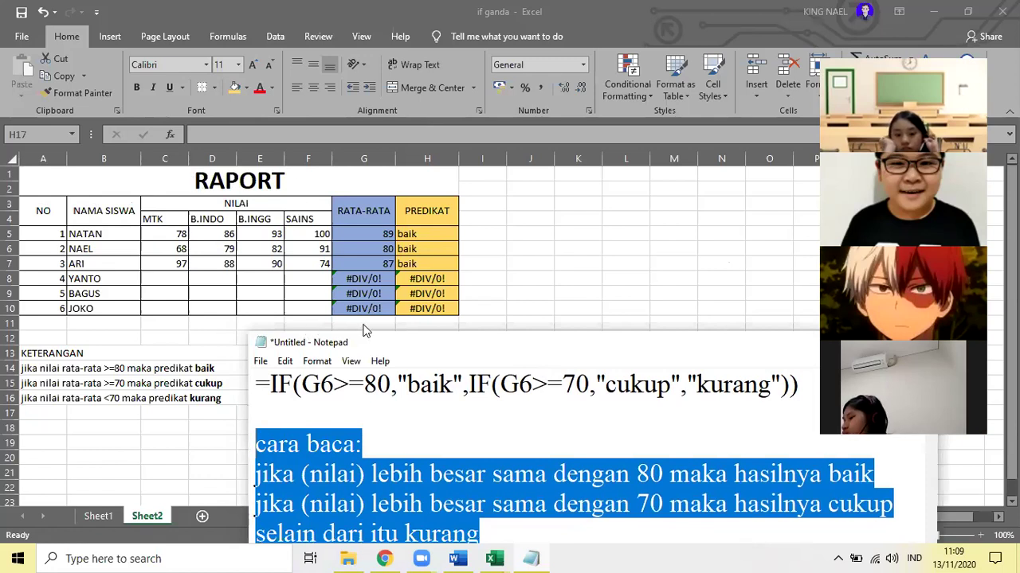
{"action": "left_click_drag", "start_coordinate": [440, 350], "coordinate": [434, 353]}
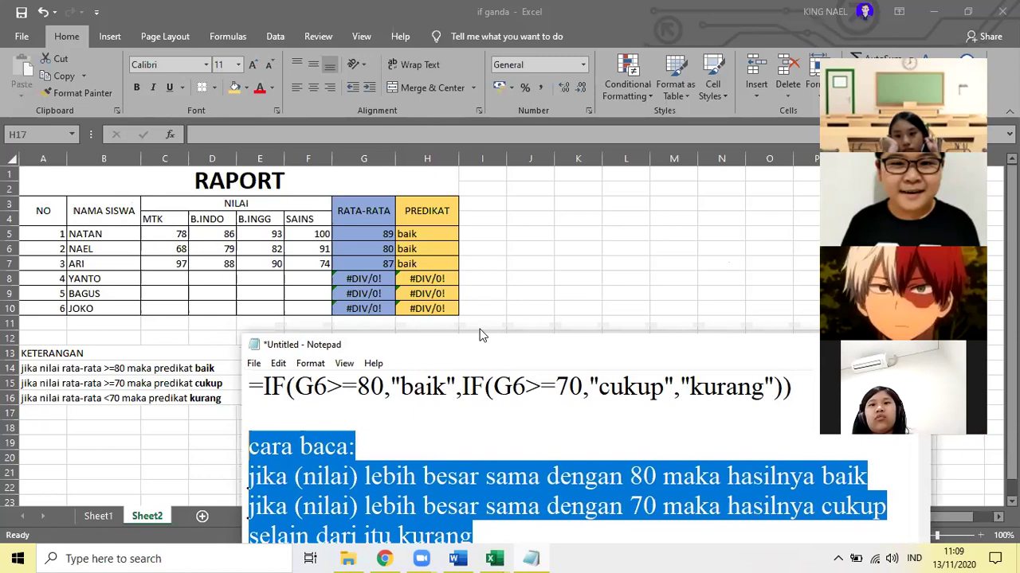
- Check the AVERAGE formula in G5, then return to Notepad and place its window just below the table
{"action": "left_click", "coordinate": [372, 235]}
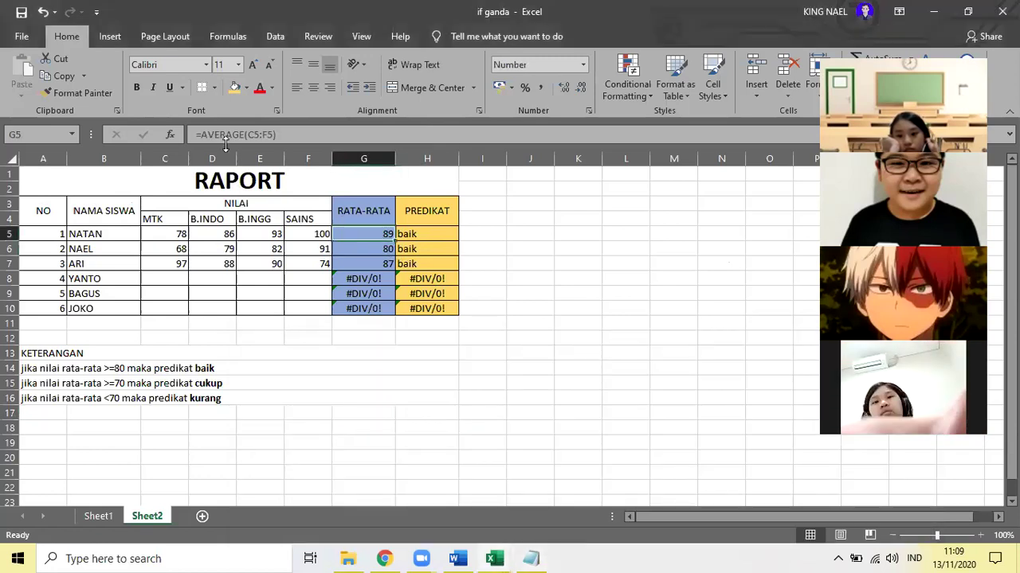
{"action": "left_click", "coordinate": [533, 558]}
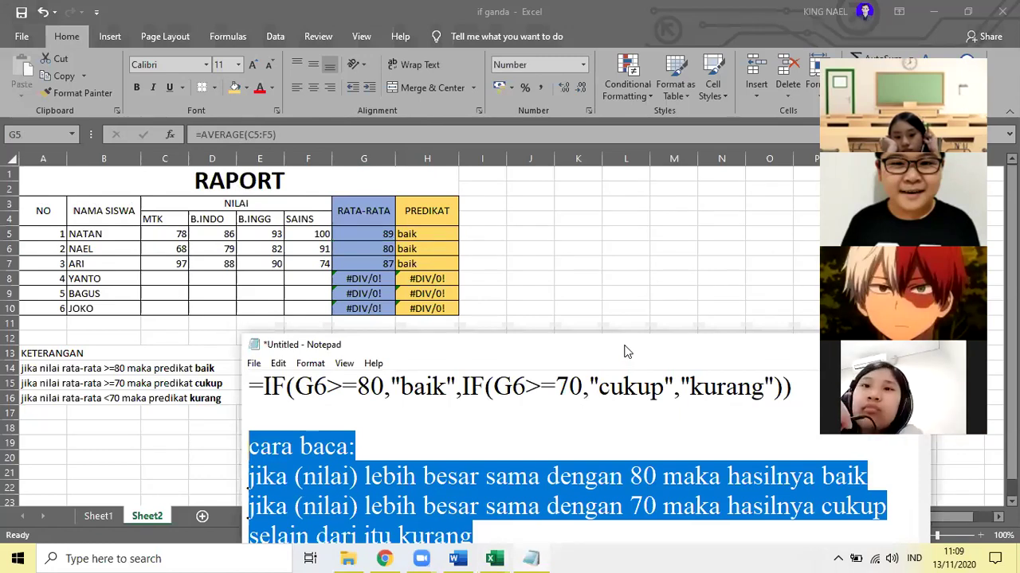
{"action": "left_click_drag", "start_coordinate": [625, 351], "coordinate": [627, 338]}
{"action": "left_click", "coordinate": [635, 427]}
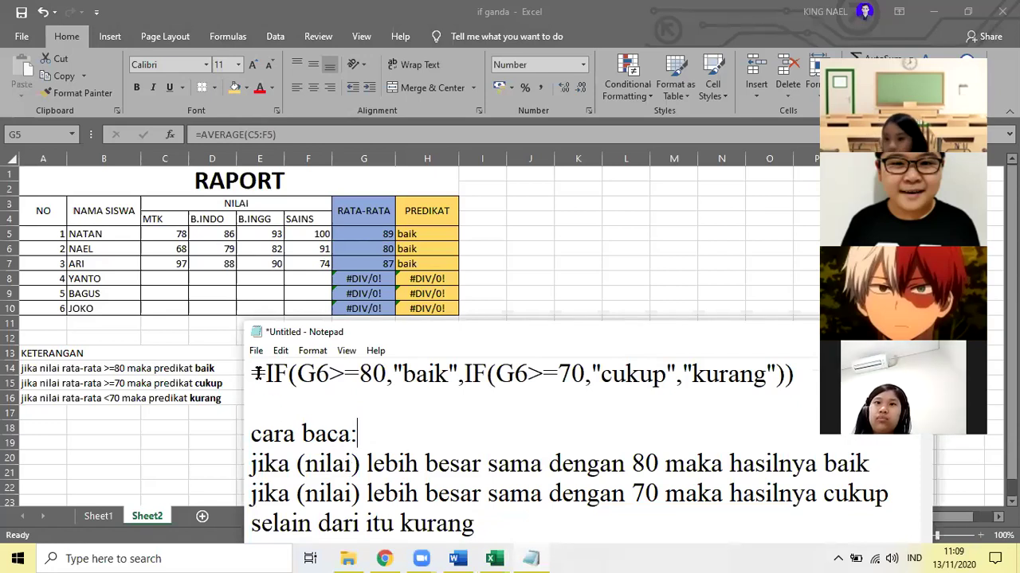
- Change both G6 references in the Notepad nested IF formula to G5
{"action": "left_click_drag", "start_coordinate": [253, 374], "coordinate": [330, 374]}
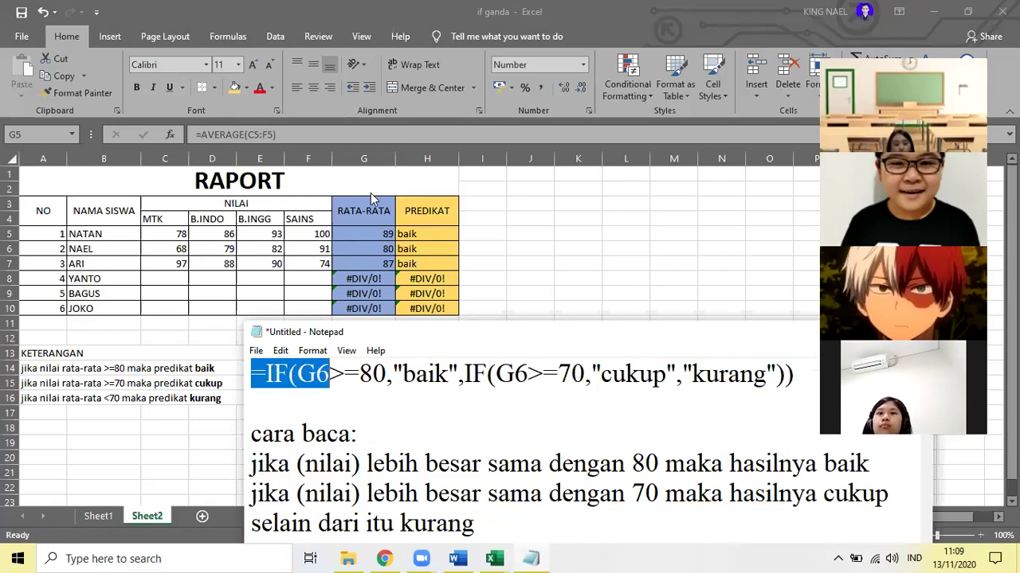
{"action": "left_click", "coordinate": [330, 374]}
{"action": "key", "text": "BackSpace"}
{"action": "type", "text": "5"}
{"action": "left_click", "coordinate": [526, 376]}
{"action": "key", "text": "BackSpace"}
{"action": "type", "text": "5"}
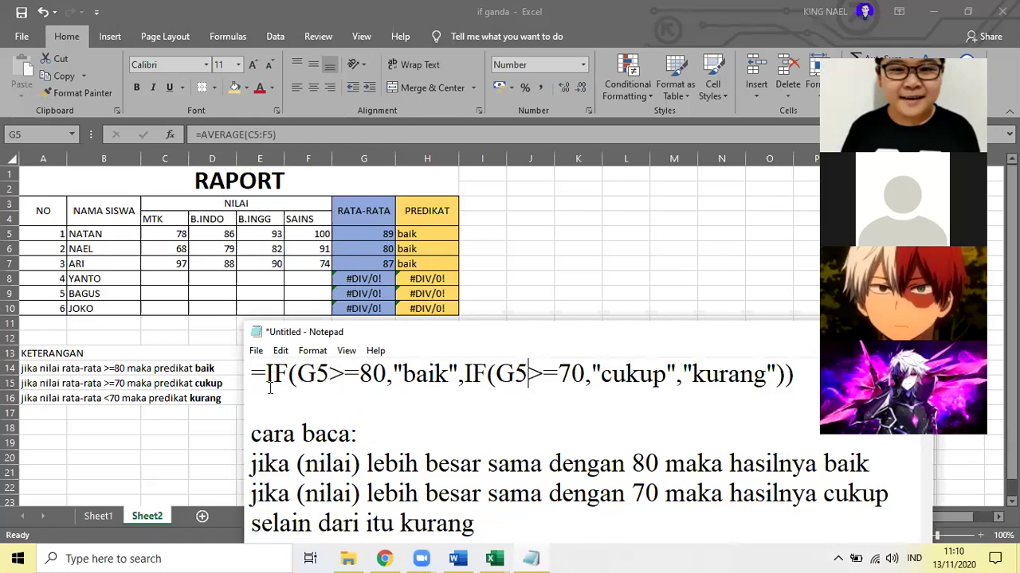
- Highlight the first condition, the nested IF formula and the G5 reference in Notepad to explain how the formula reads
{"action": "left_click_drag", "start_coordinate": [257, 377], "coordinate": [459, 375]}
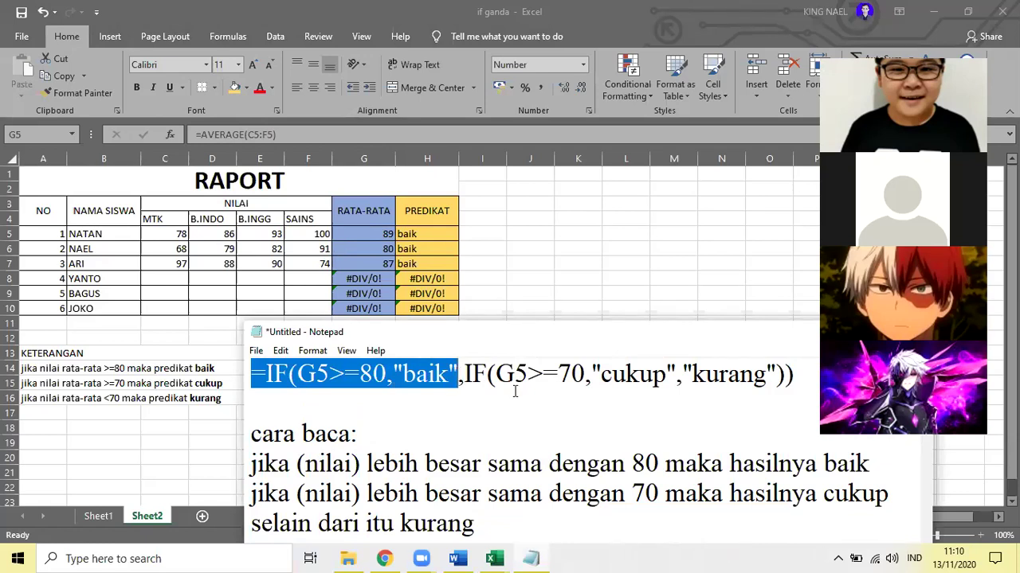
{"action": "left_click", "coordinate": [472, 376]}
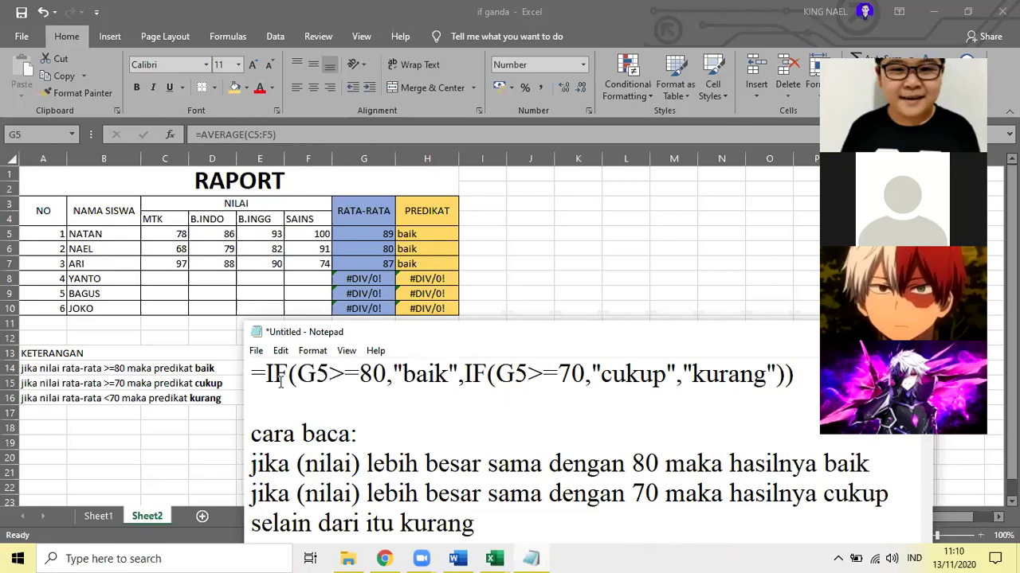
{"action": "left_click_drag", "start_coordinate": [253, 375], "coordinate": [754, 375]}
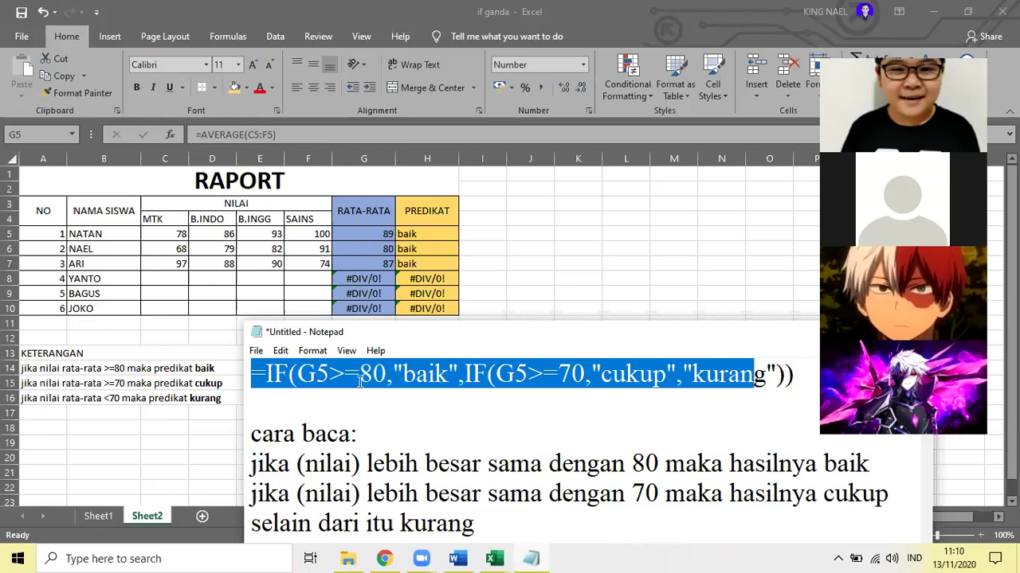
{"action": "left_click_drag", "start_coordinate": [332, 374], "coordinate": [300, 375]}
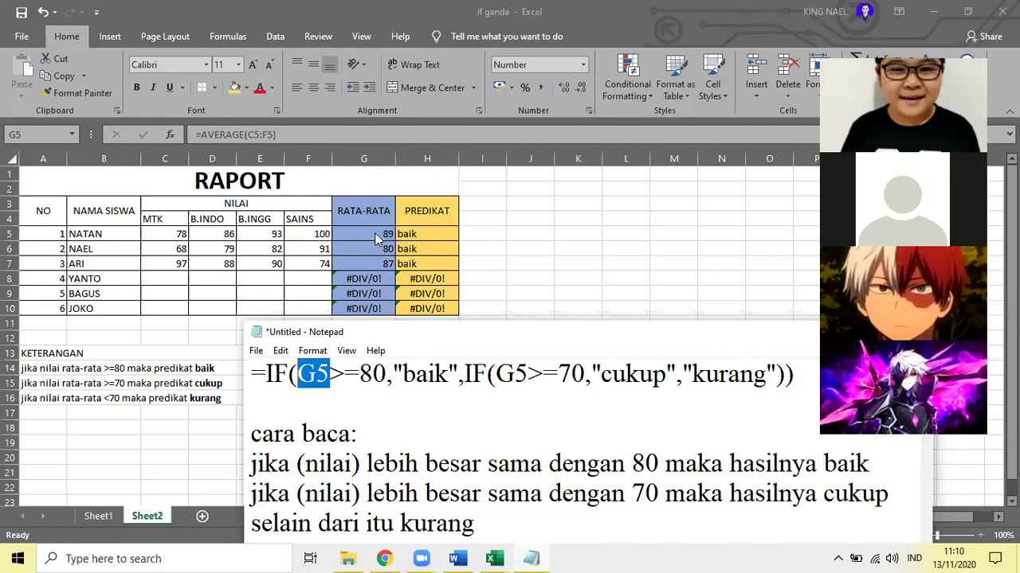
{"action": "left_click", "coordinate": [322, 375]}
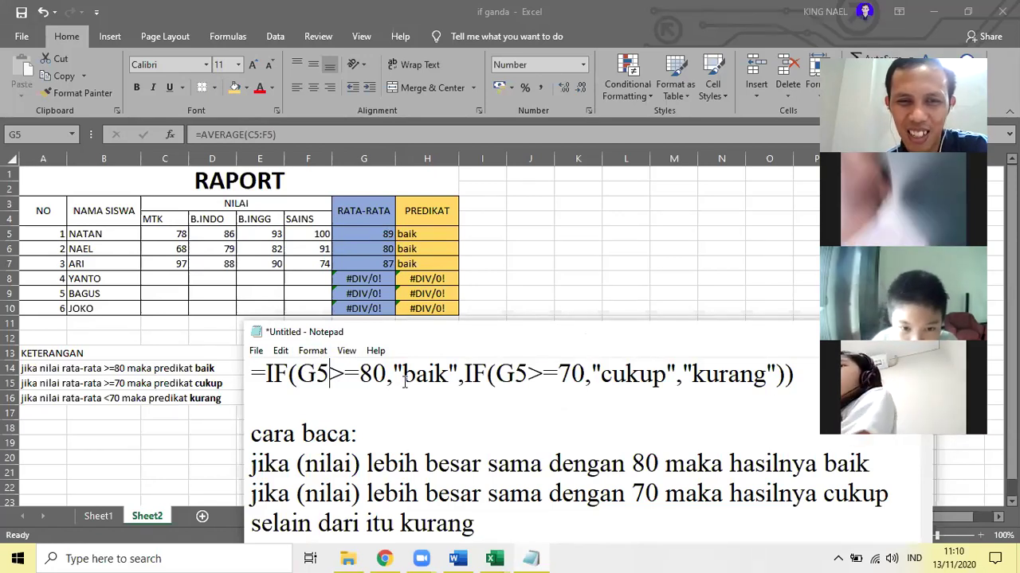
- Highlight the comma after 80 in the Notepad formula, then start a trial IF formula in Excel cell I5 to test its argument separator
{"action": "left_click_drag", "start_coordinate": [392, 380], "coordinate": [387, 381]}
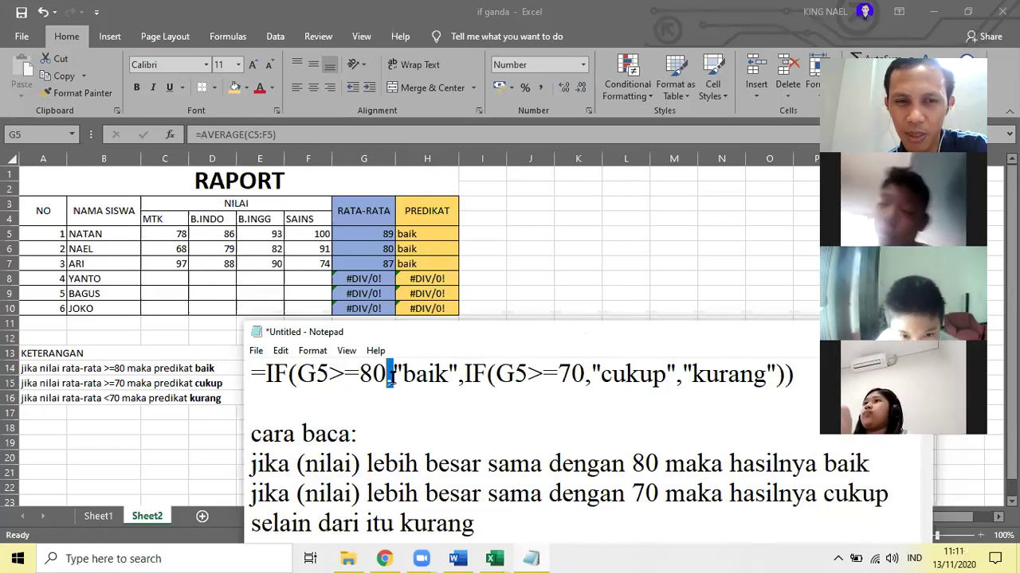
{"action": "left_click", "coordinate": [386, 230]}
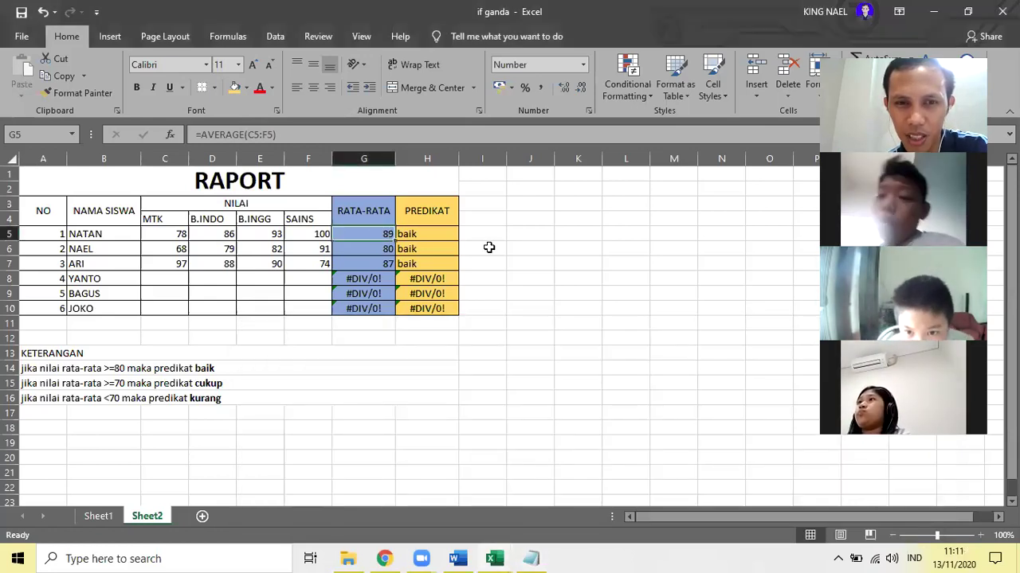
{"action": "left_click", "coordinate": [475, 235]}
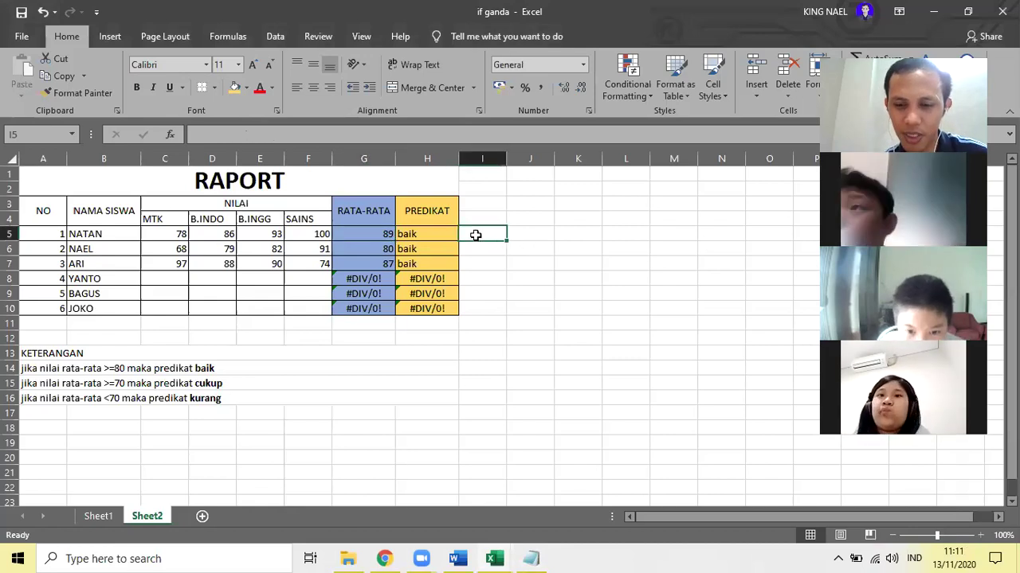
{"action": "type", "text": "="}
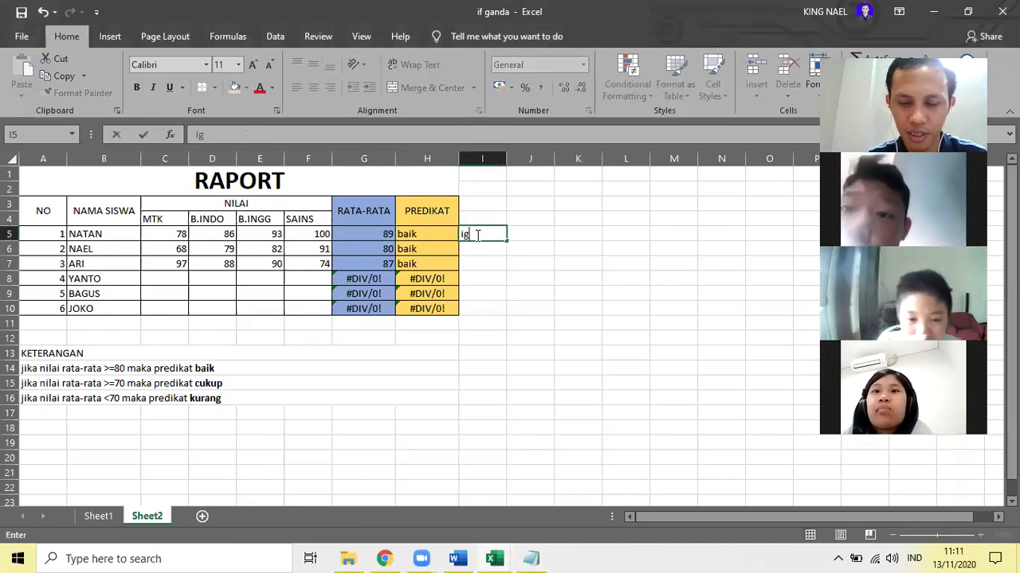
{"action": "type", "text": "if"}
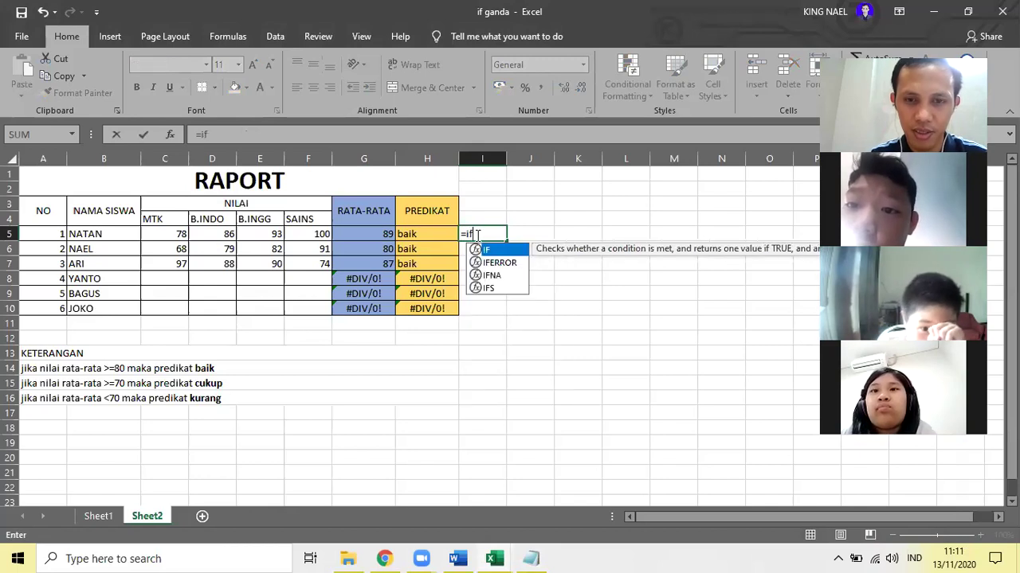
{"action": "type", "text": "("}
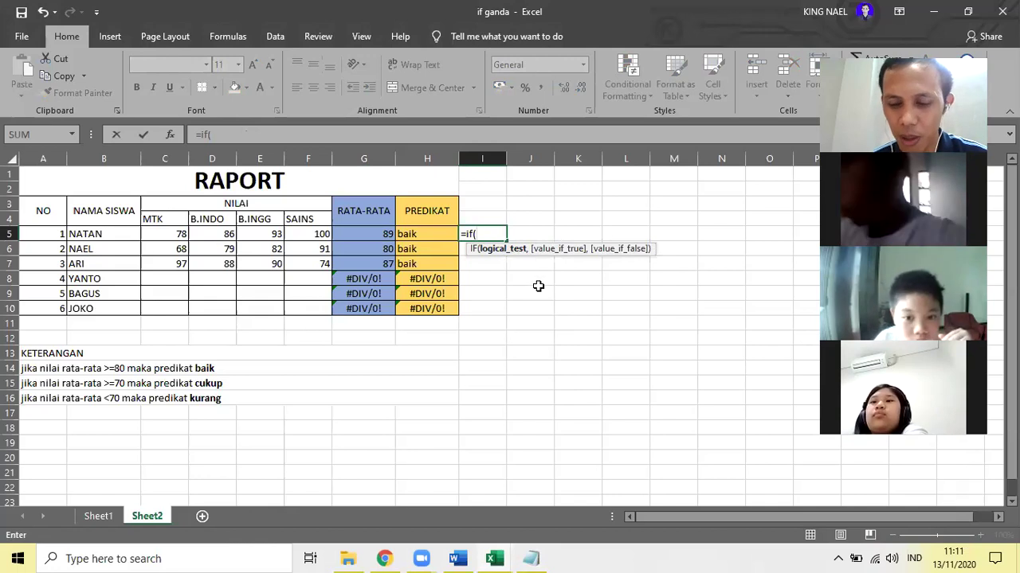
{"action": "type", "text": ":"}
{"action": "type", "text": ";"}
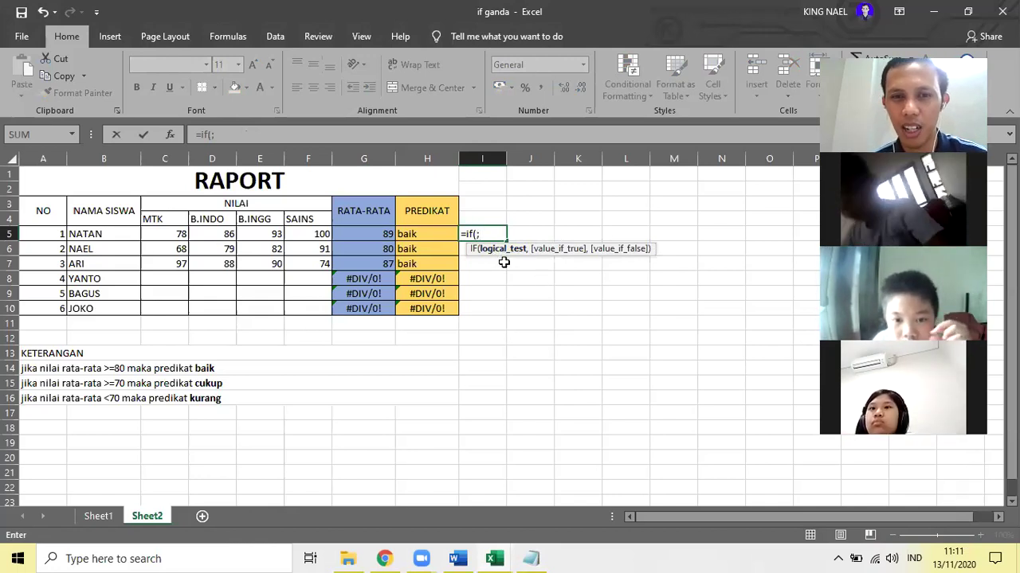
- Remove the unfinished trial IF formula from cell I5, leaving that cell empty and selected
{"action": "key", "text": "BackSpace"}
{"action": "key", "text": "BackSpace"}
{"action": "key", "text": "BackSpace"}
{"action": "key", "text": "BackSpace"}
{"action": "key", "text": "BackSpace"}
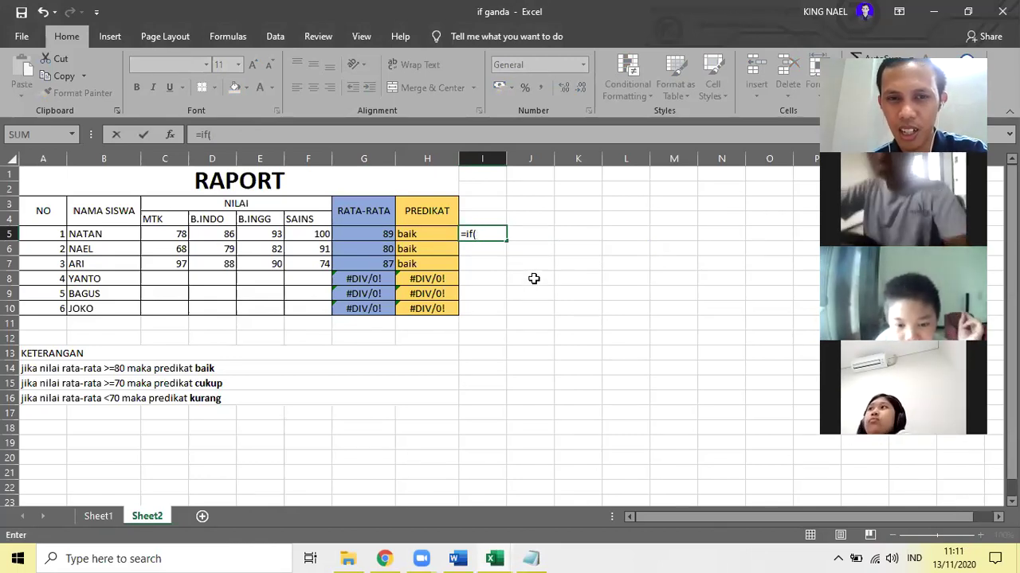
{"action": "key", "text": "Return"}
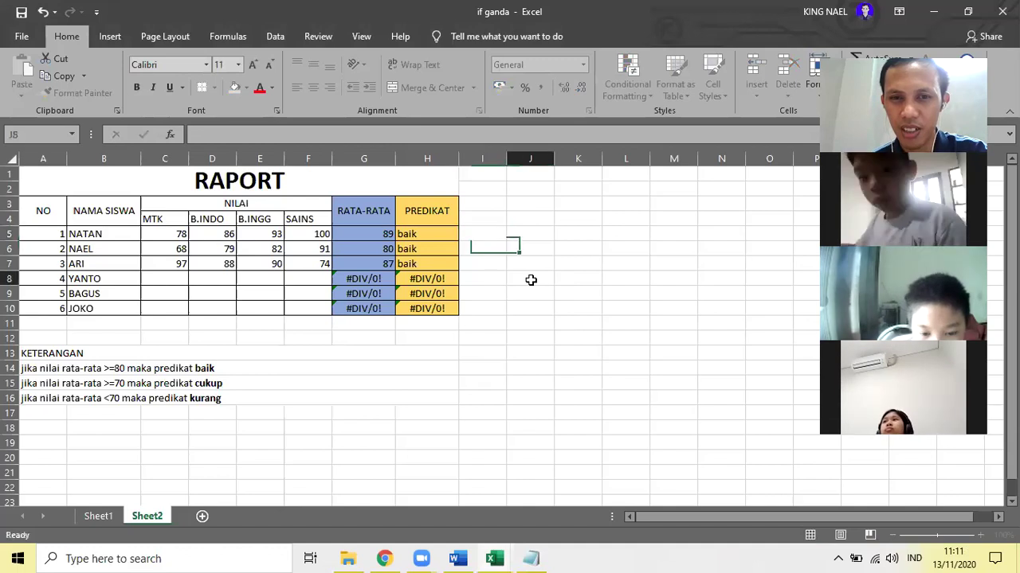
{"action": "left_click", "coordinate": [530, 279]}
{"action": "left_click", "coordinate": [484, 233]}
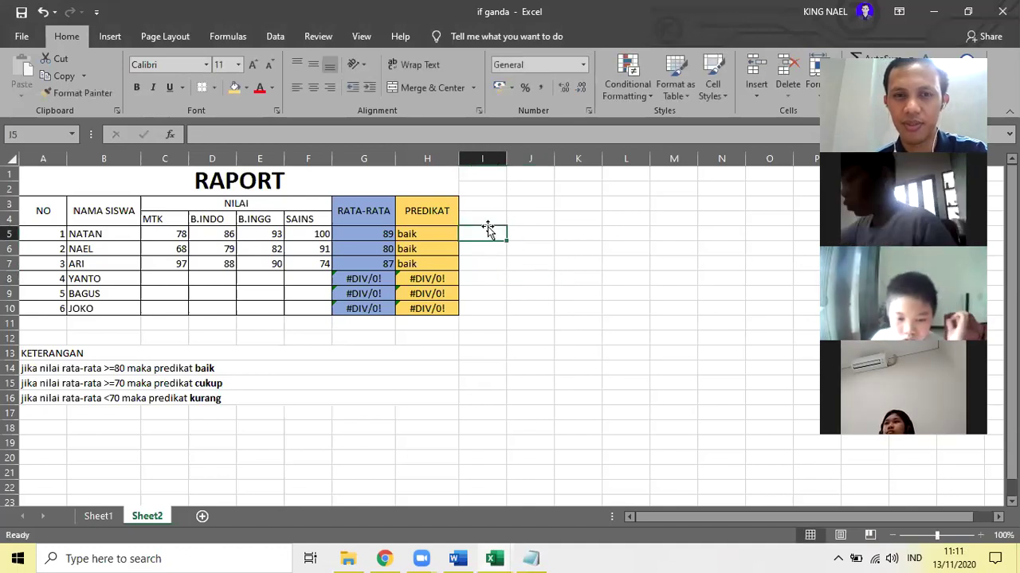
- Return to Notepad and highlight the second condition IF(G5>=70, followed by the whole nested IF formula, to explain its structure
{"action": "left_click", "coordinate": [531, 558]}
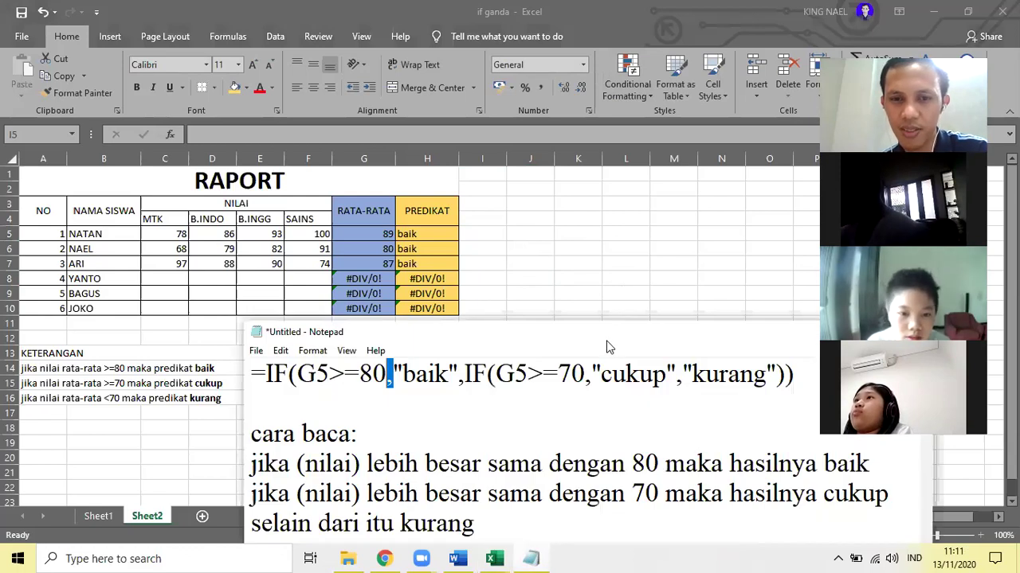
{"action": "left_click", "coordinate": [463, 381]}
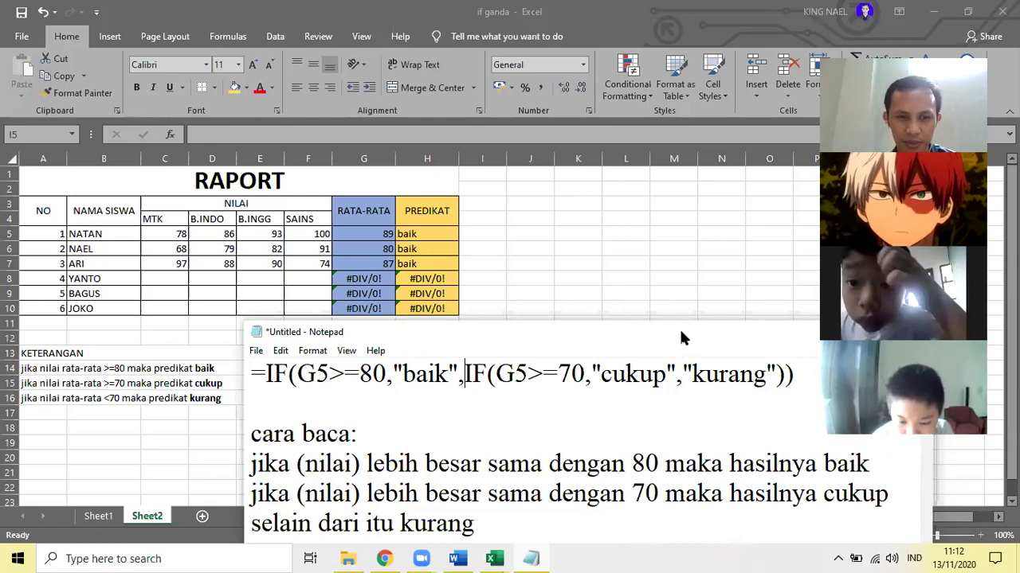
{"action": "left_click_drag", "start_coordinate": [681, 338], "coordinate": [678, 333]}
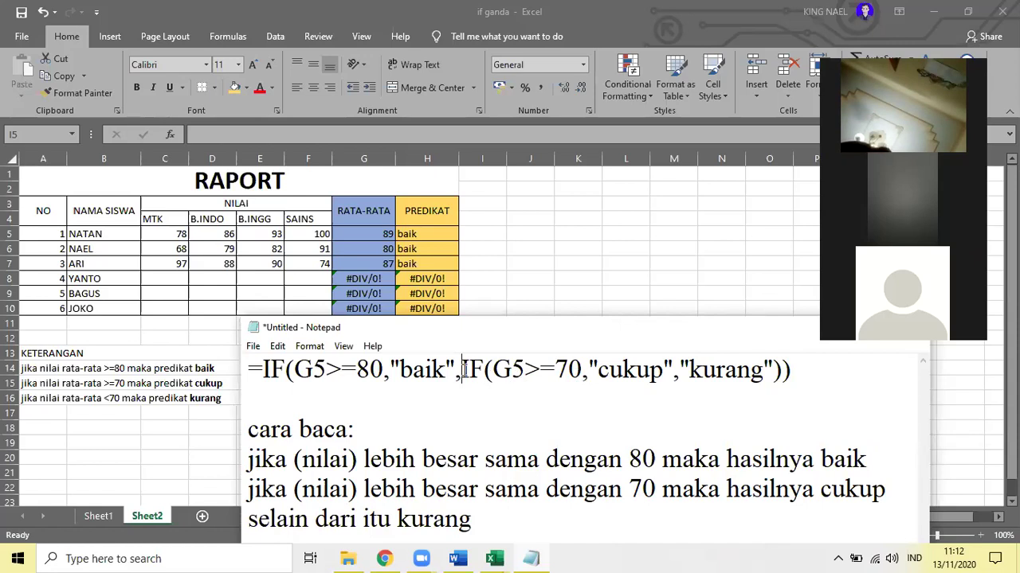
{"action": "left_click_drag", "start_coordinate": [462, 368], "coordinate": [584, 364]}
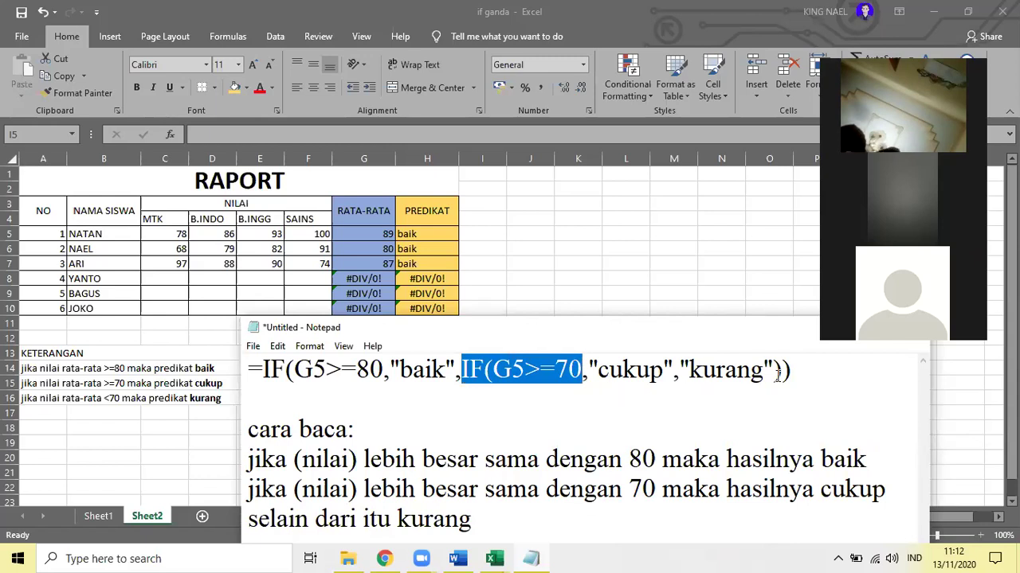
{"action": "left_click_drag", "start_coordinate": [791, 369], "coordinate": [246, 369]}
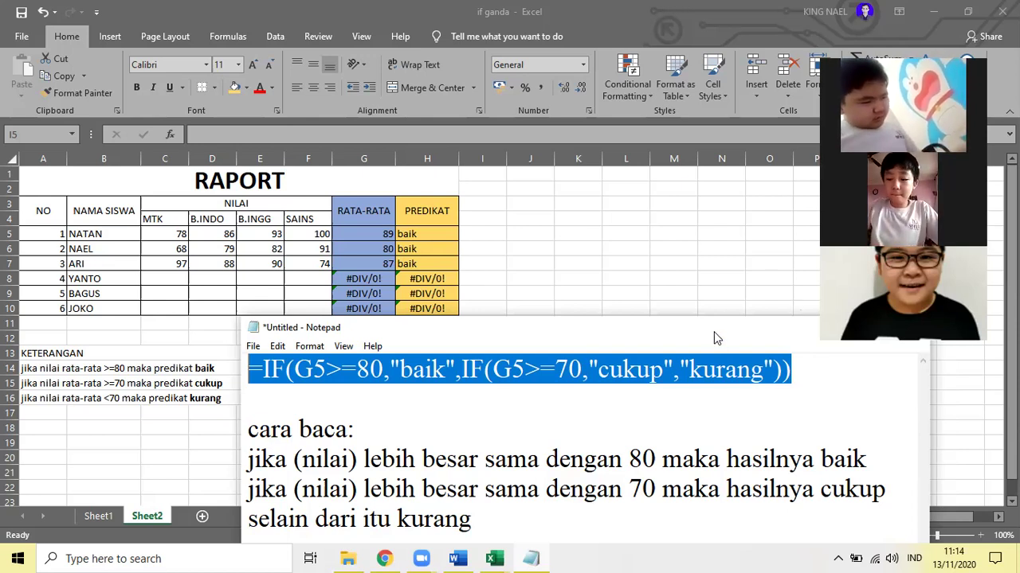
{"action": "left_click_drag", "start_coordinate": [714, 332], "coordinate": [711, 338]}
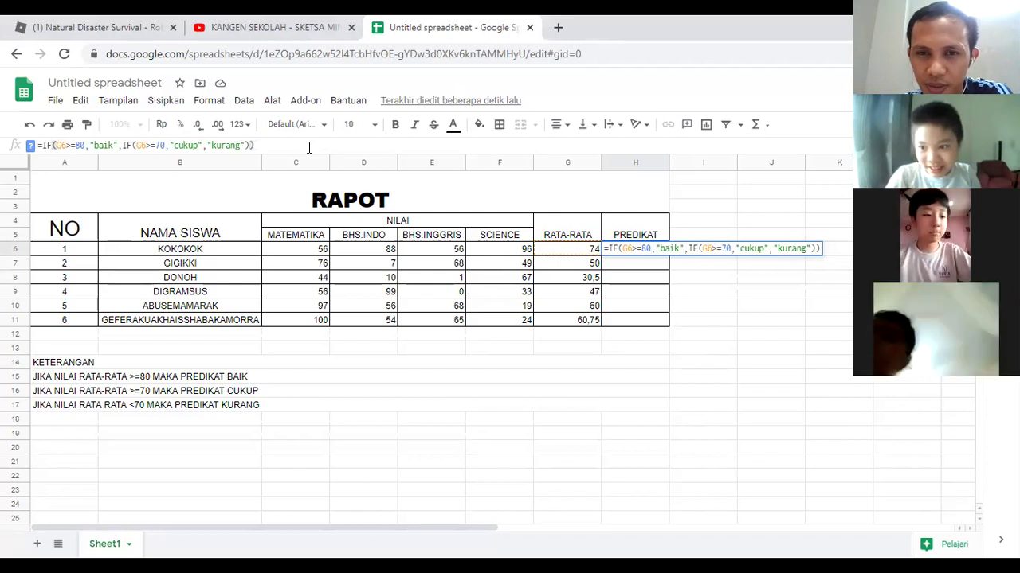
- In Google Sheets, try the nested IF formula in H6 of the RAPOT table, including a version without its last closing parenthesis
{"action": "key", "text": "Return"}
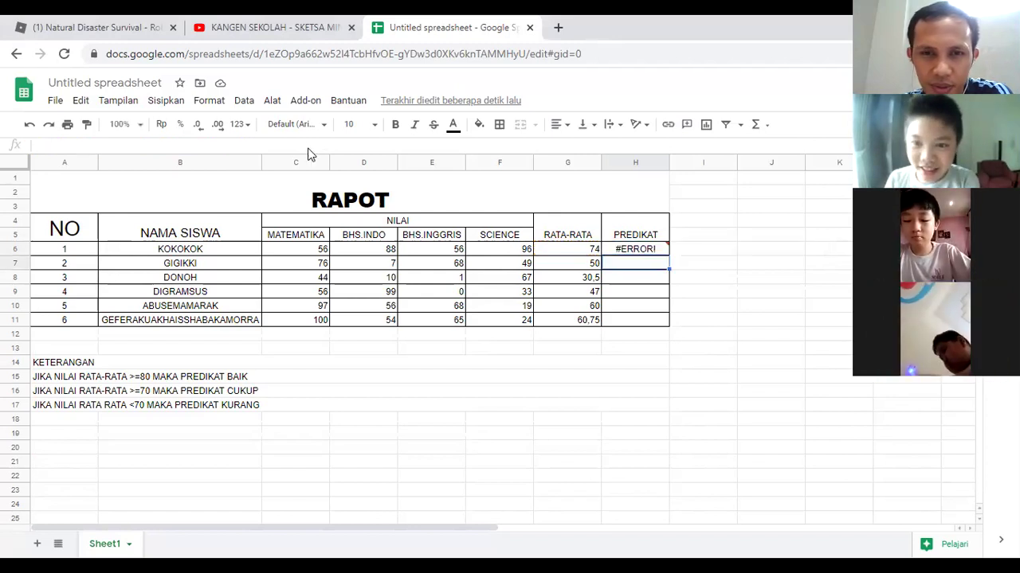
{"action": "left_click", "coordinate": [653, 252]}
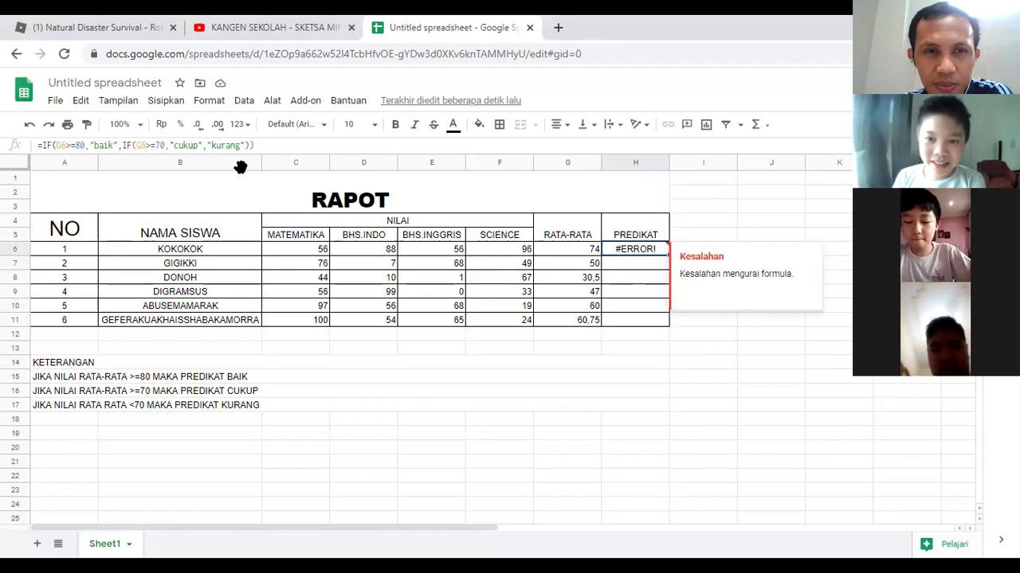
{"action": "left_click", "coordinate": [262, 142]}
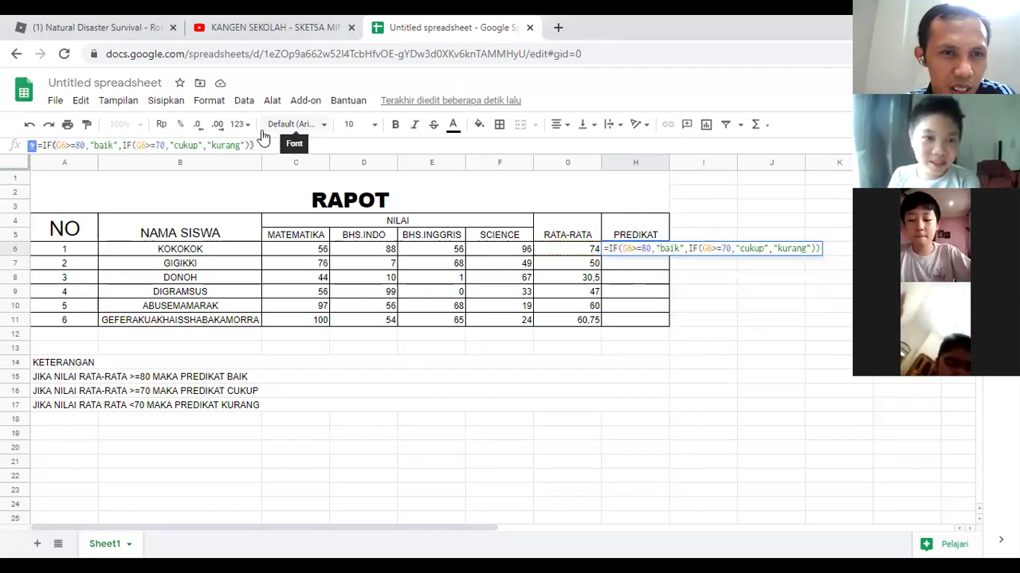
{"action": "key", "text": "Escape"}
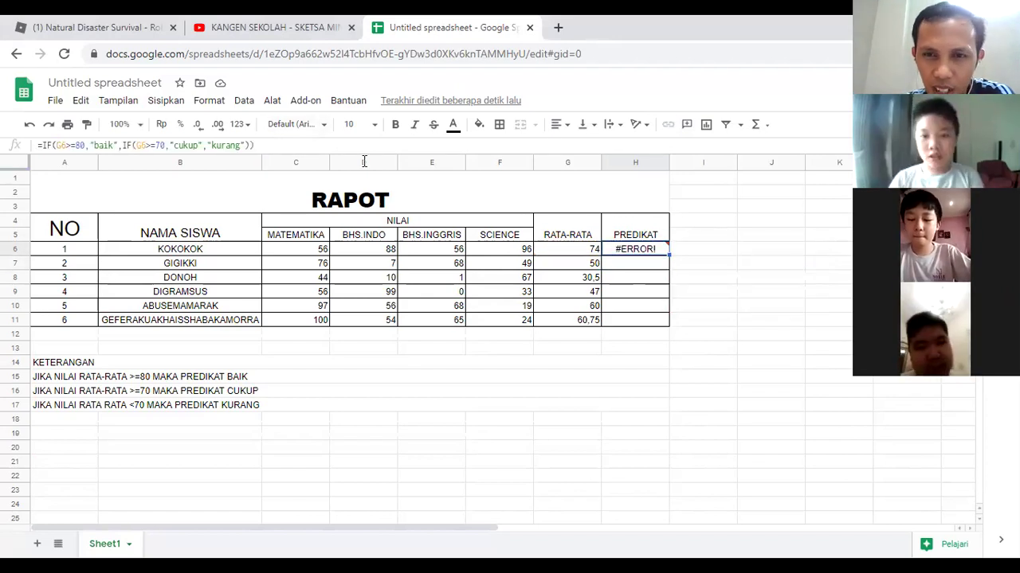
{"action": "left_click", "coordinate": [277, 144]}
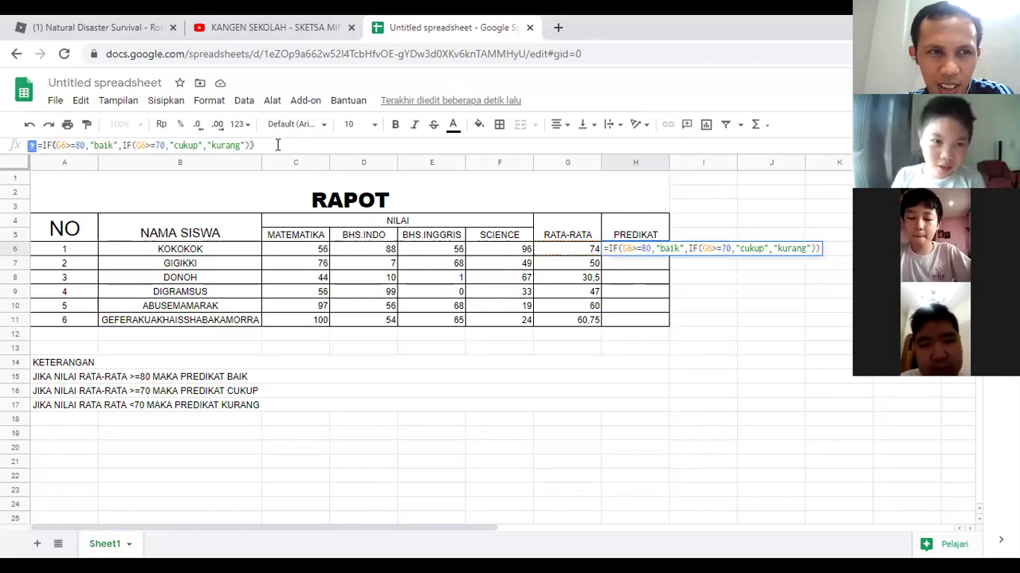
{"action": "key", "text": "BackSpace"}
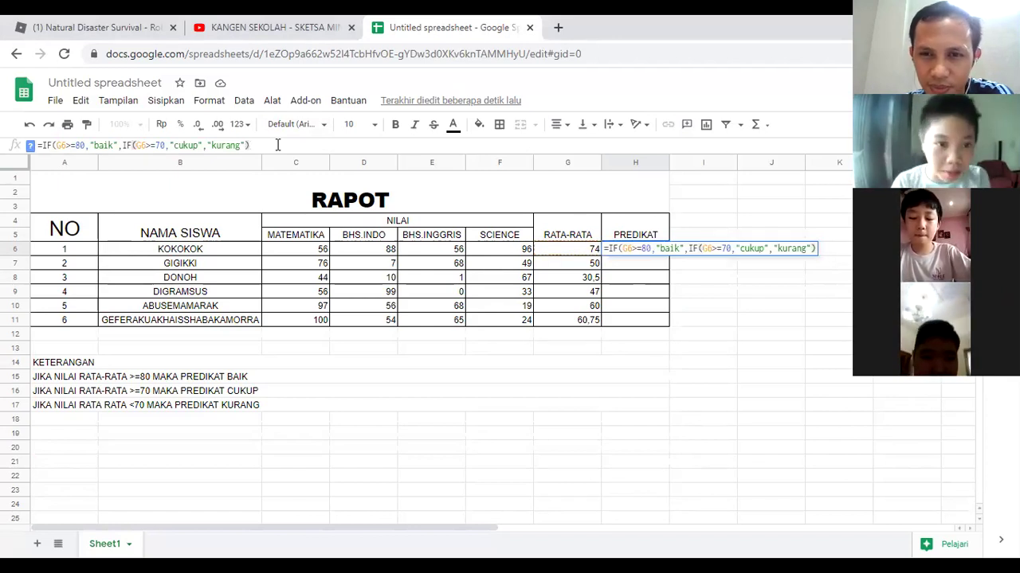
{"action": "key", "text": "Escape"}
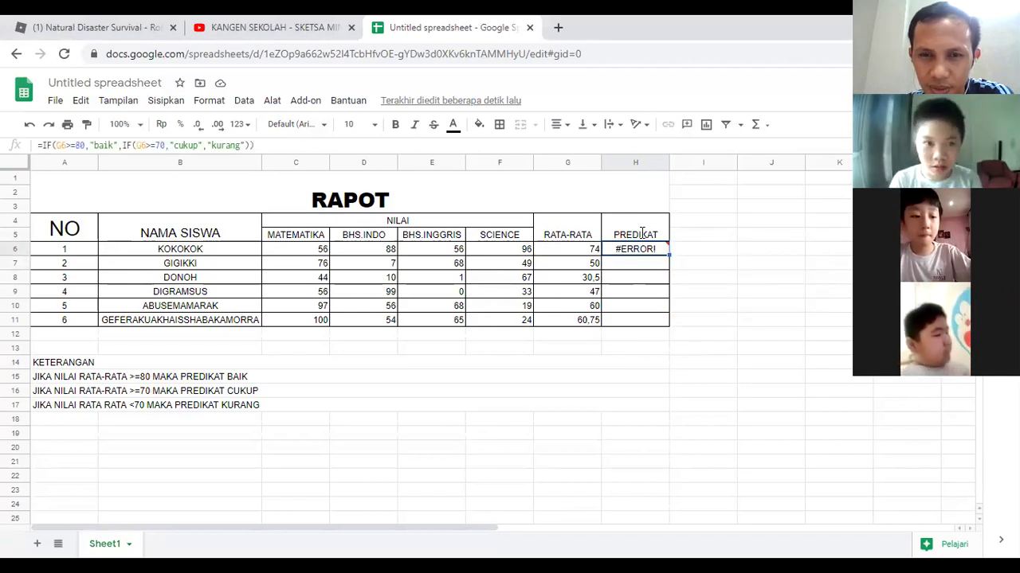
- Clear the PREDIKAT formula in H6 and start a new one with =IF(G6>=80,"baik"
{"action": "key", "text": "Delete"}
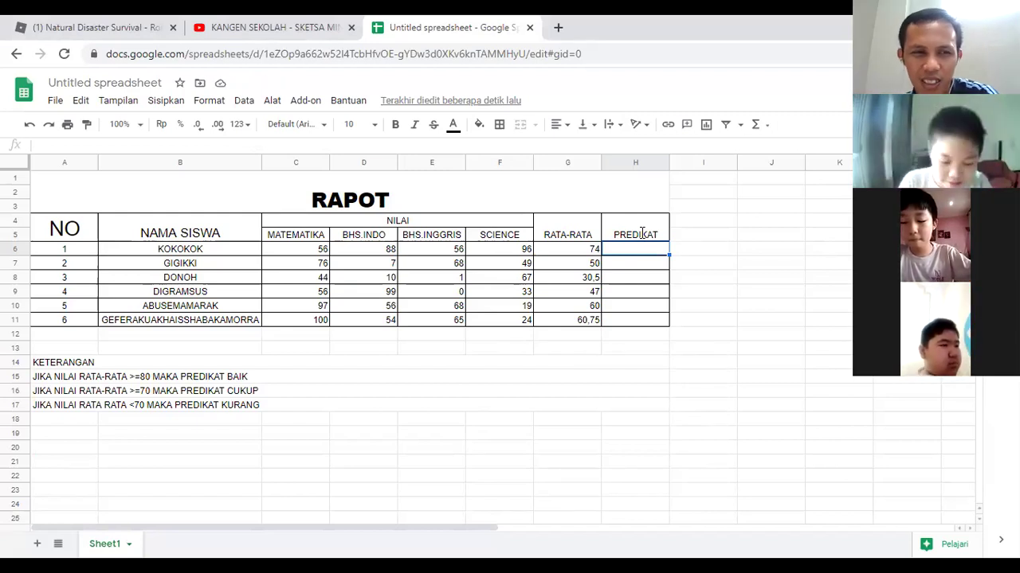
{"action": "type", "text": "=if("}
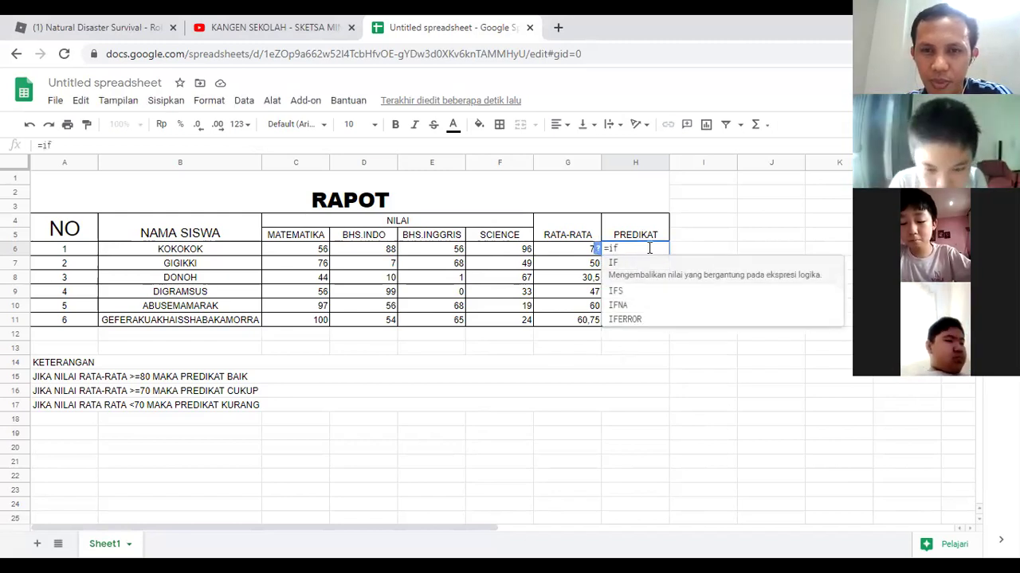
{"action": "left_click", "coordinate": [585, 252]}
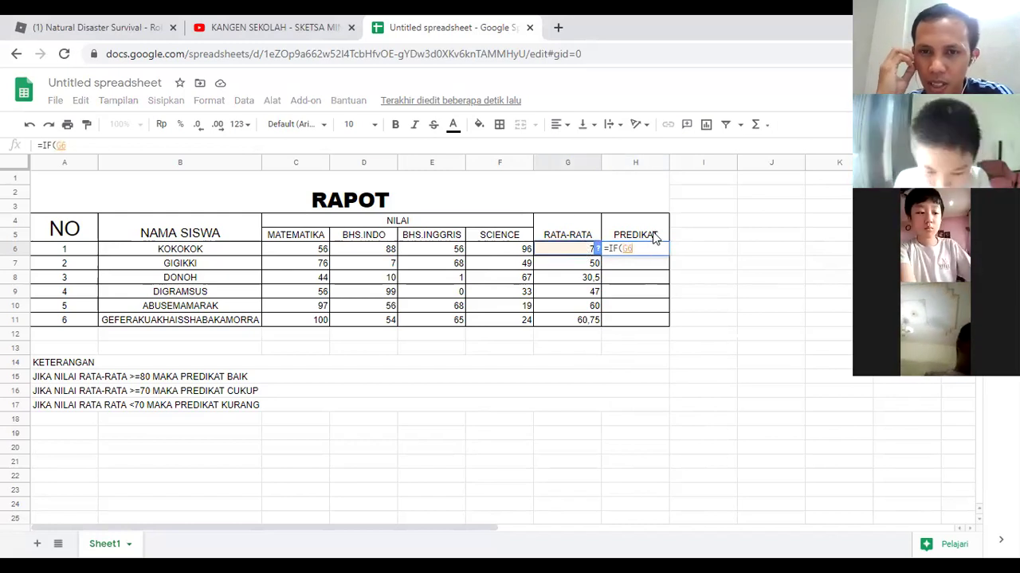
{"action": "type", "text": ">"}
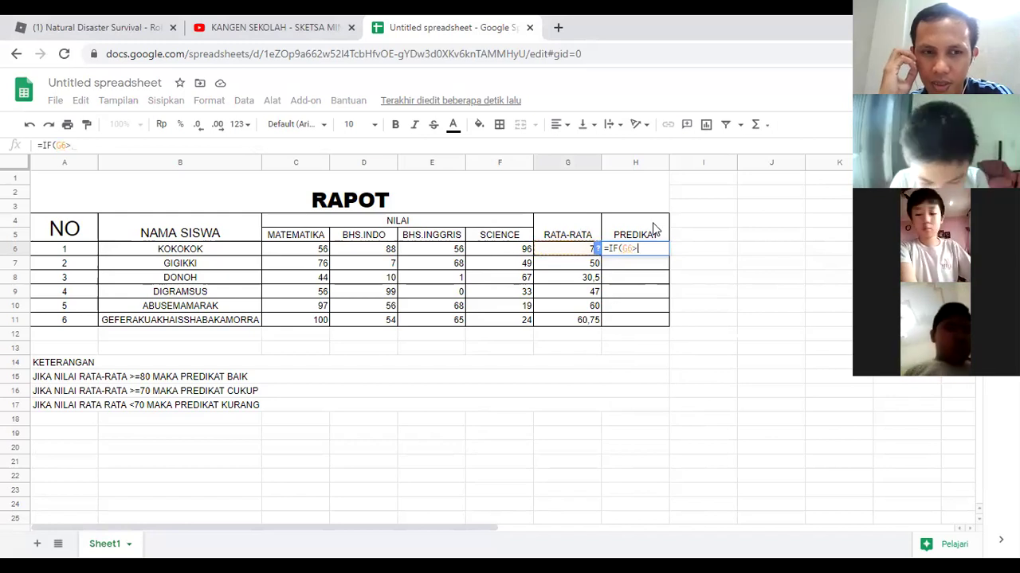
{"action": "type", "text": "="}
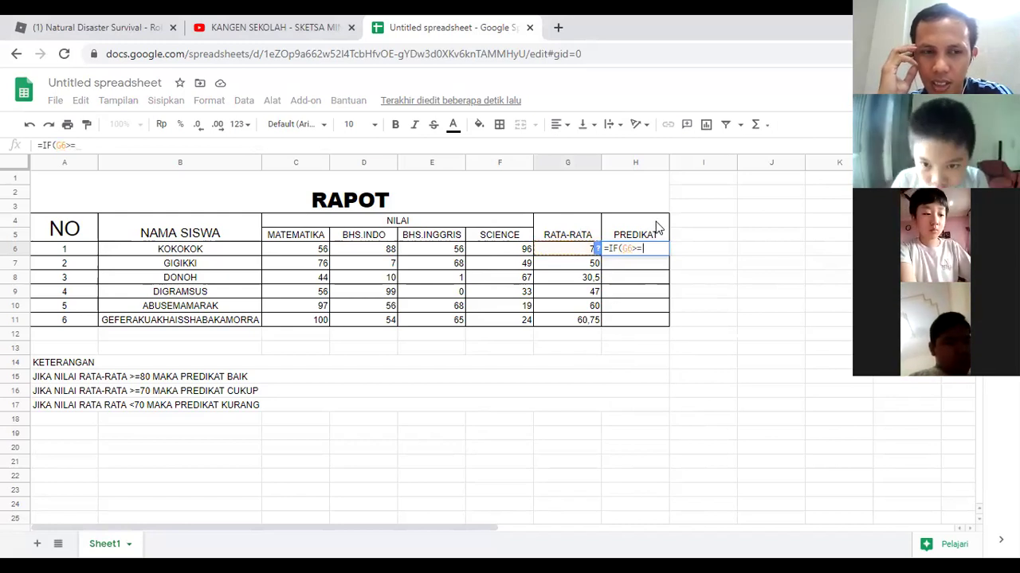
{"action": "type", "text": "80"}
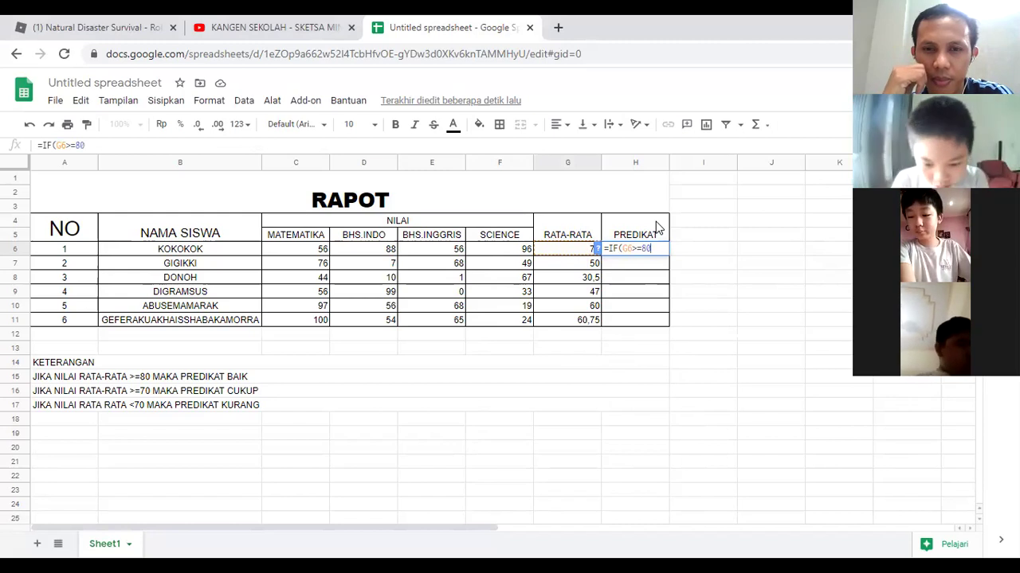
{"action": "type", "text": ","}
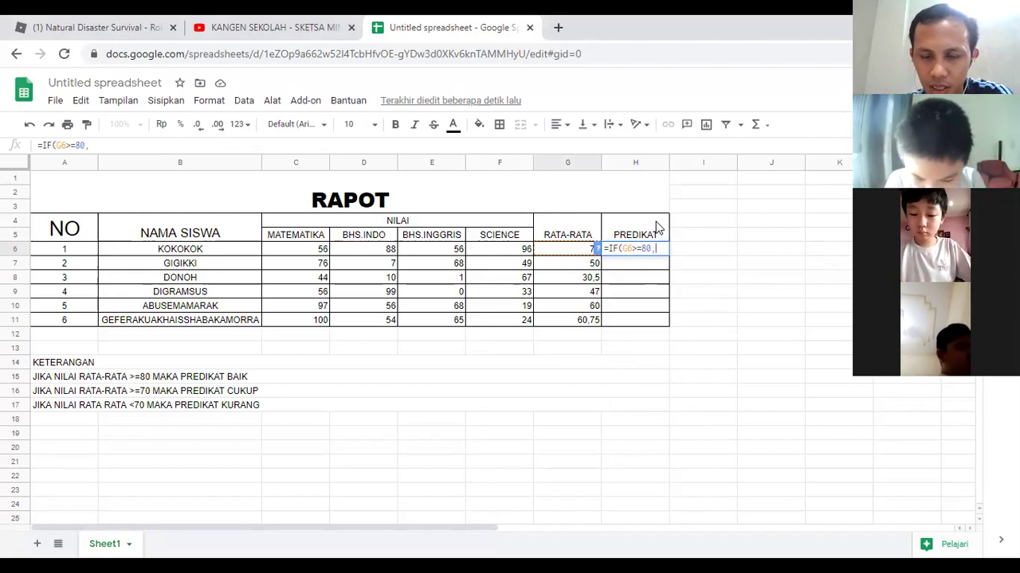
{"action": "type", "text": "\"\""}
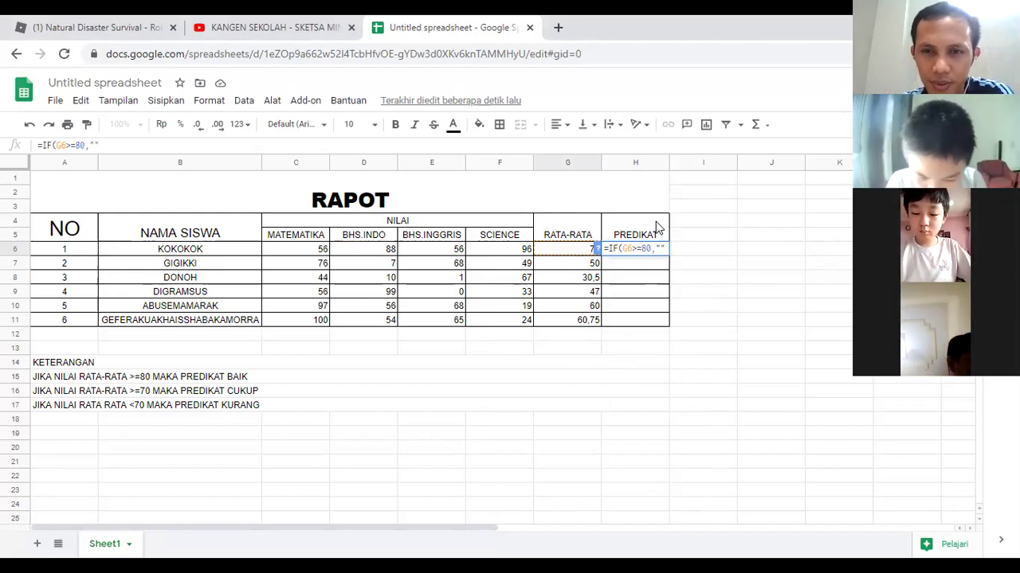
{"action": "type", "text": "baik"}
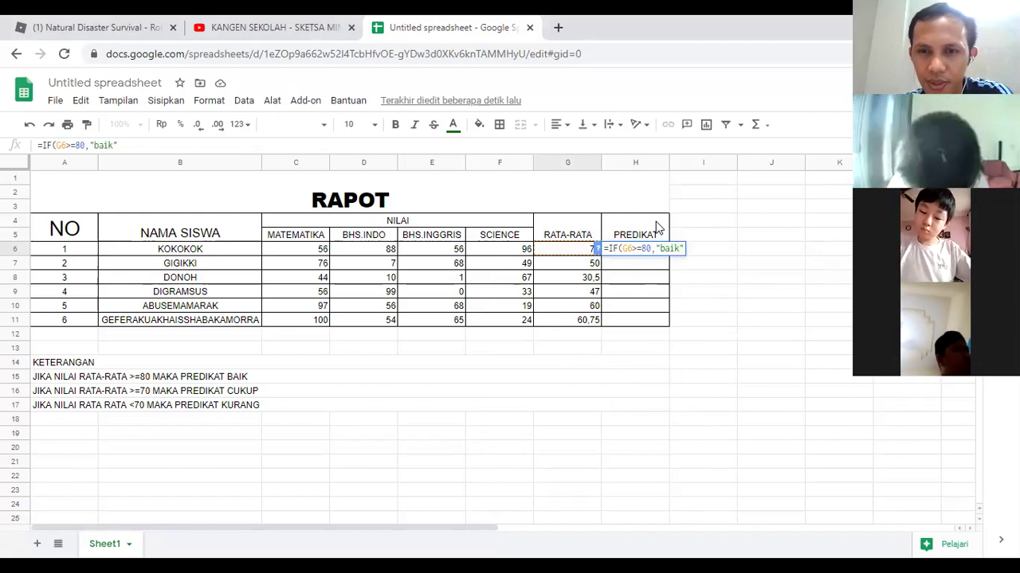
- Continue the H6 formula with a comma and the nested condition IF(G6>=70,"cukup"
{"action": "type", "text": ","}
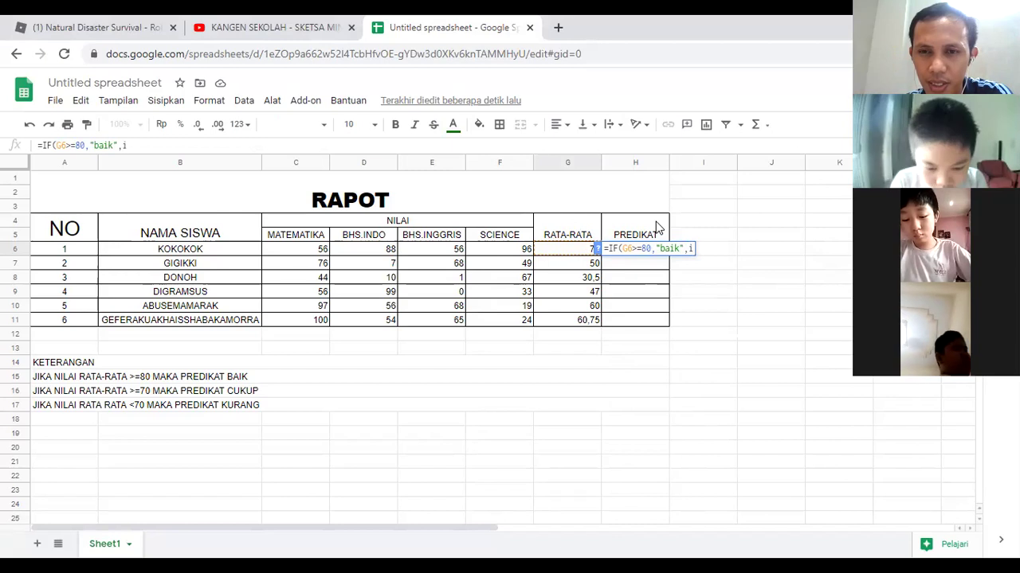
{"action": "type", "text": "IF"}
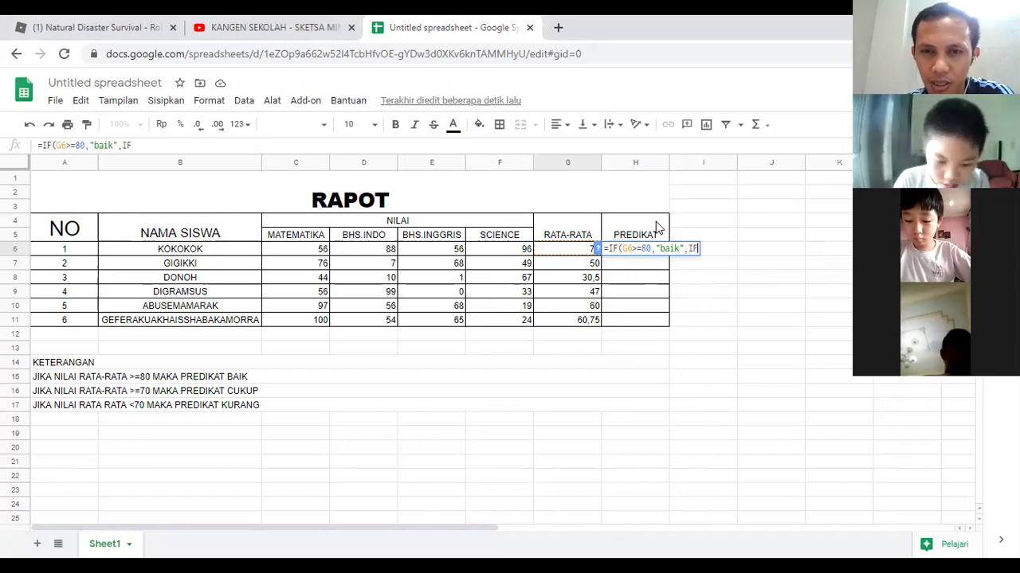
{"action": "type", "text": "("}
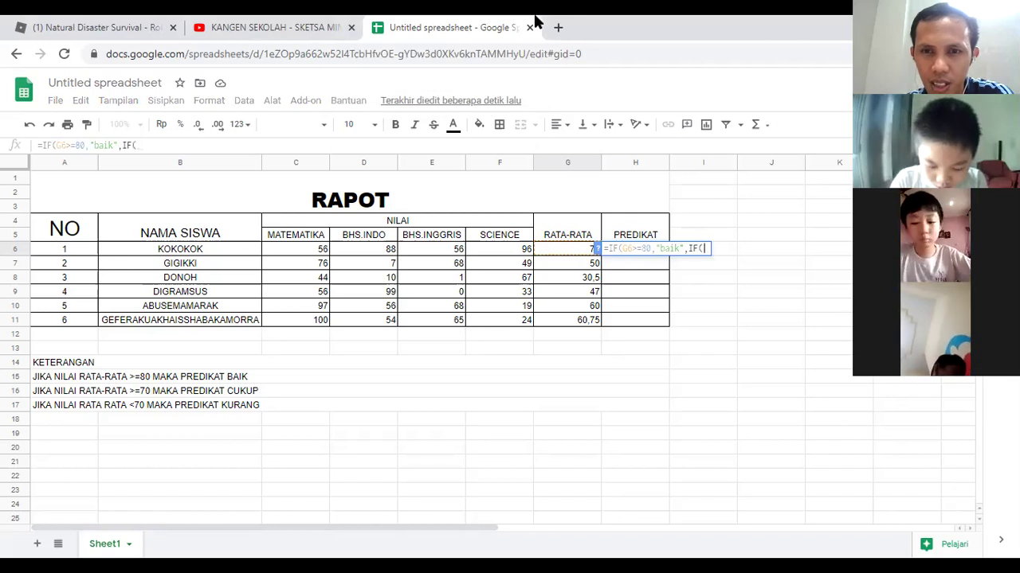
{"action": "left_click", "coordinate": [567, 255]}
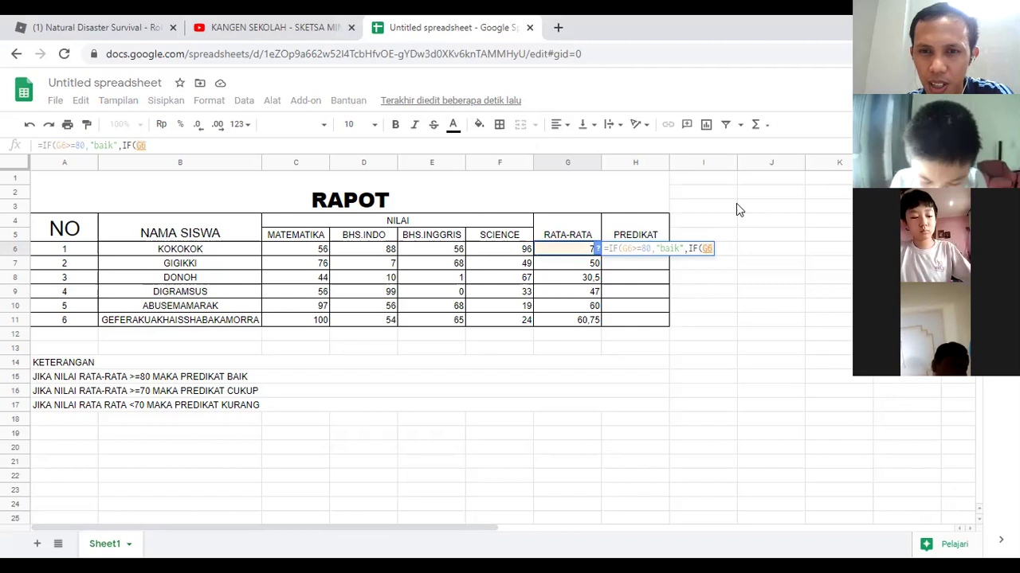
{"action": "type", "text": ">="}
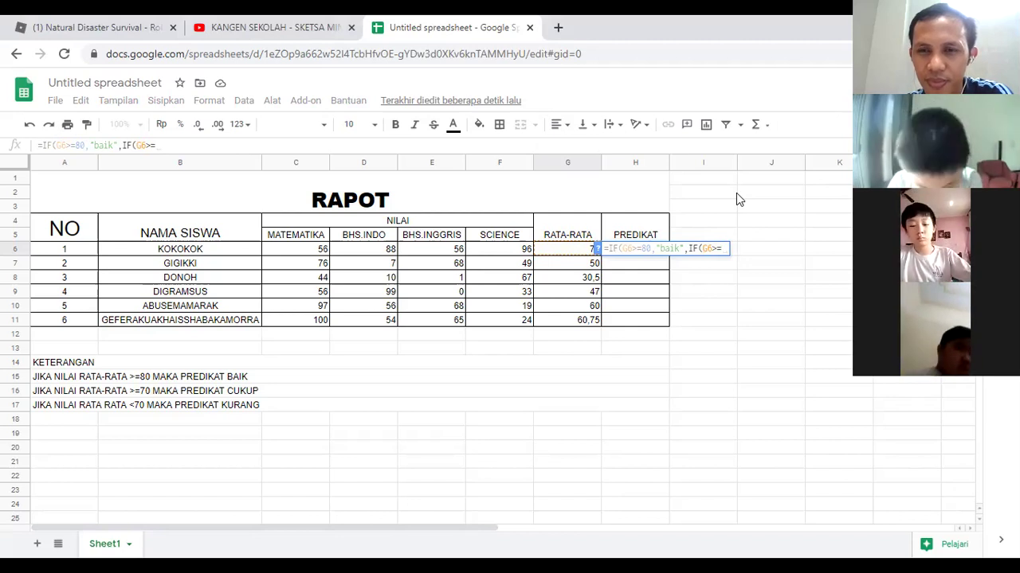
{"action": "type", "text": "70,"}
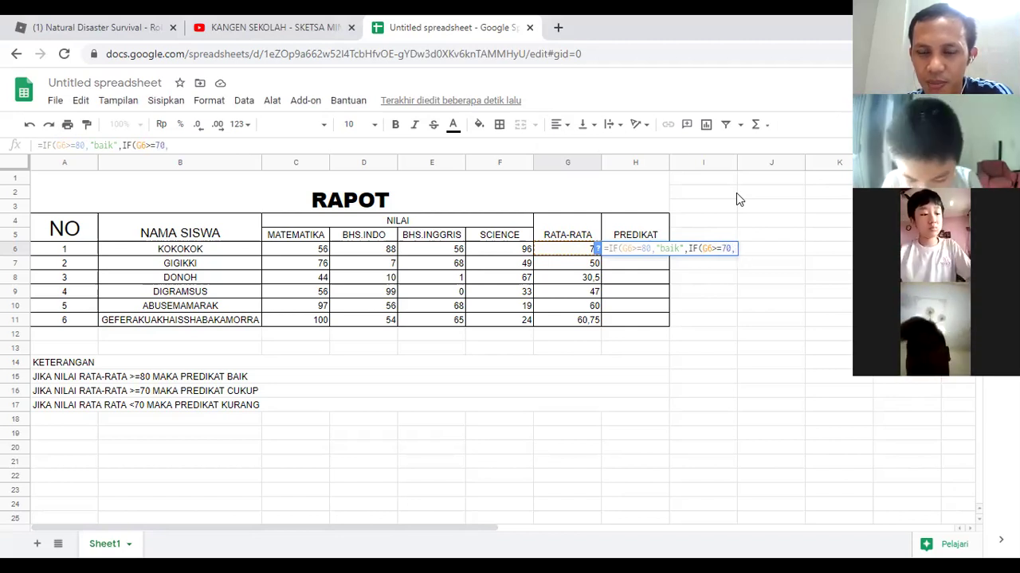
{"action": "type", "text": "\"\""}
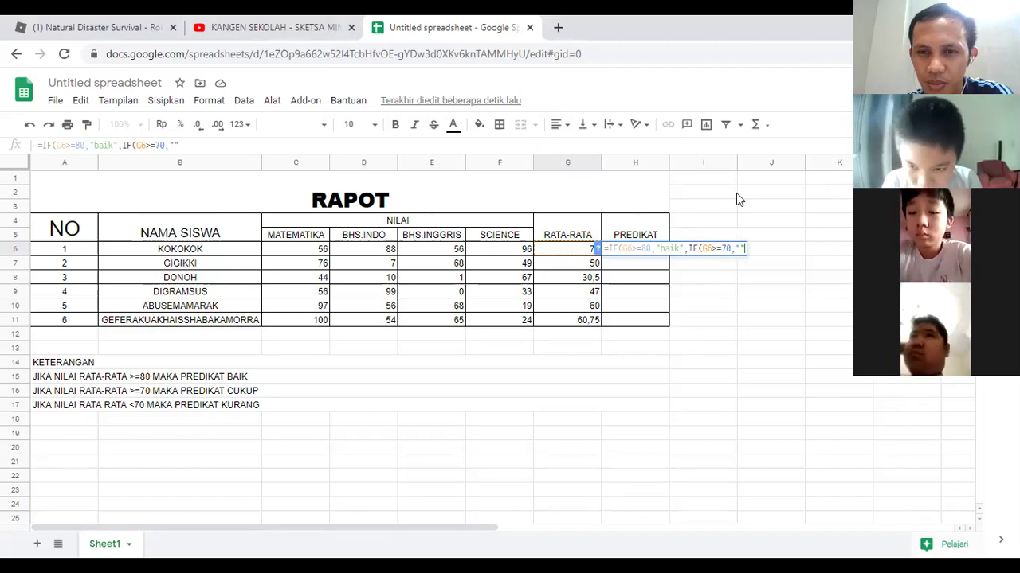
{"action": "type", "text": "cukup\""}
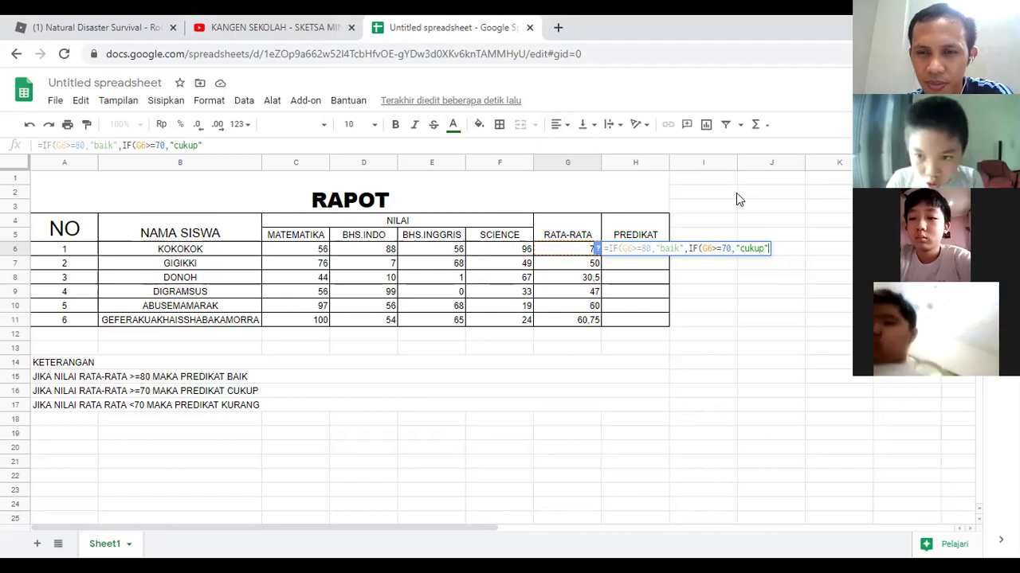
- Add "kurang" as the nested IF's last argument, close both parentheses and enter the H6 formula
{"action": "type", "text": ","}
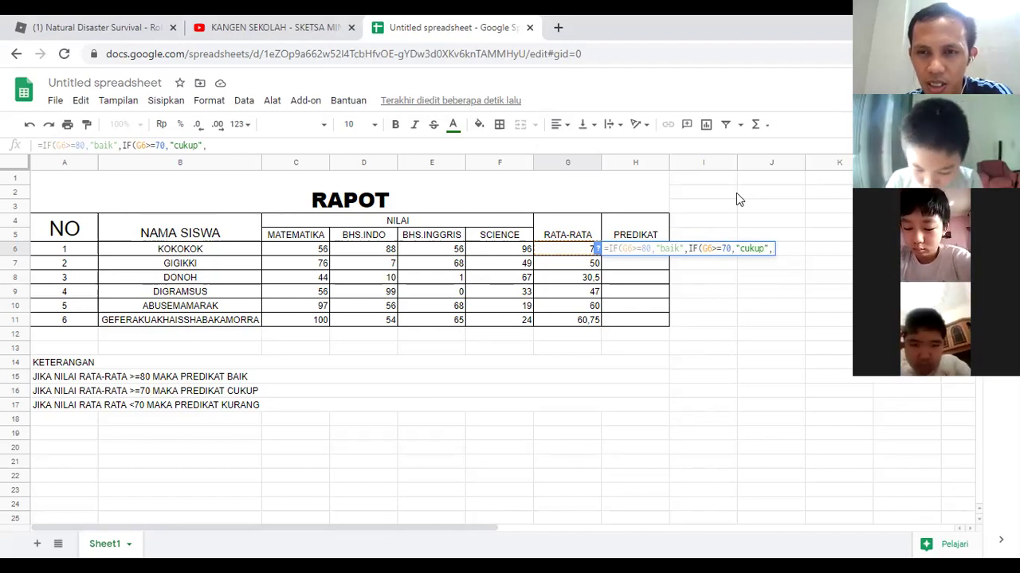
{"action": "type", "text": "\""}
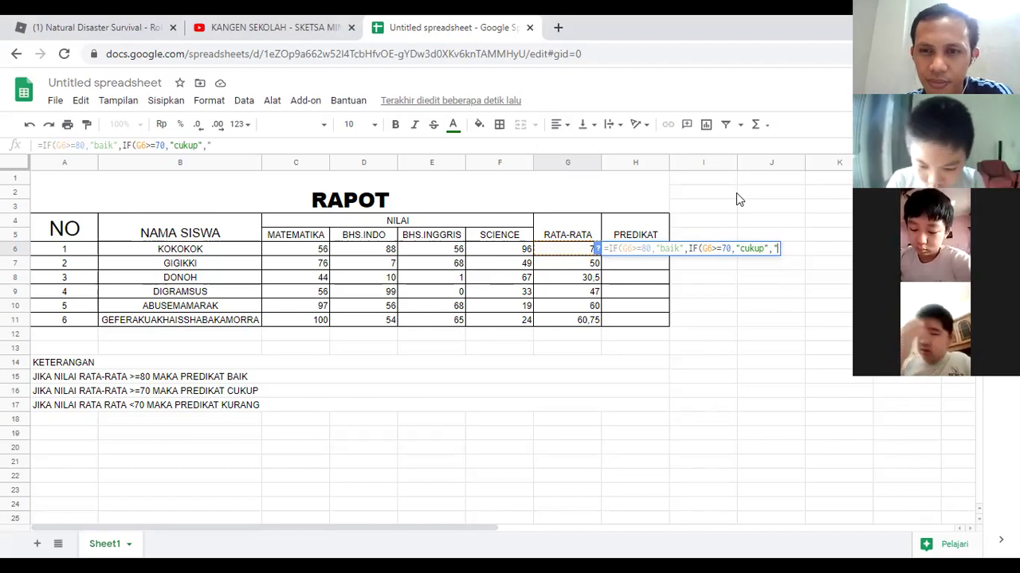
{"action": "type", "text": "kurang\""}
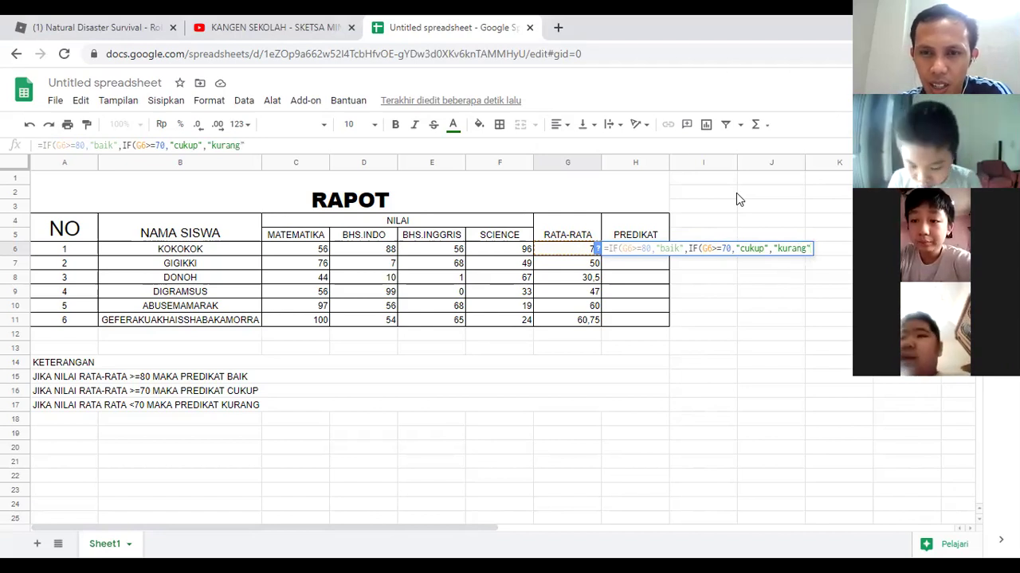
{"action": "type", "text": "))"}
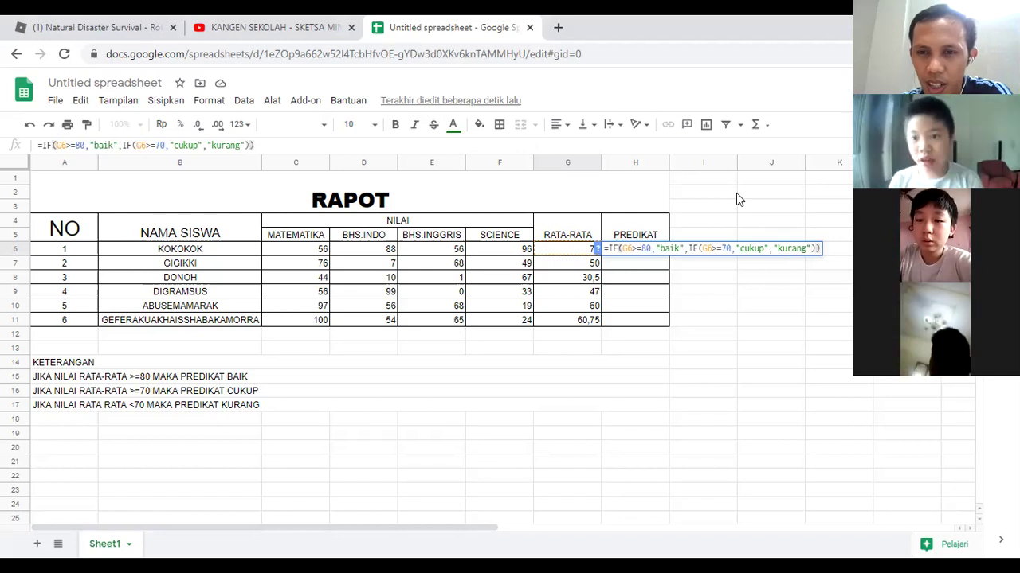
{"action": "key", "text": "Return"}
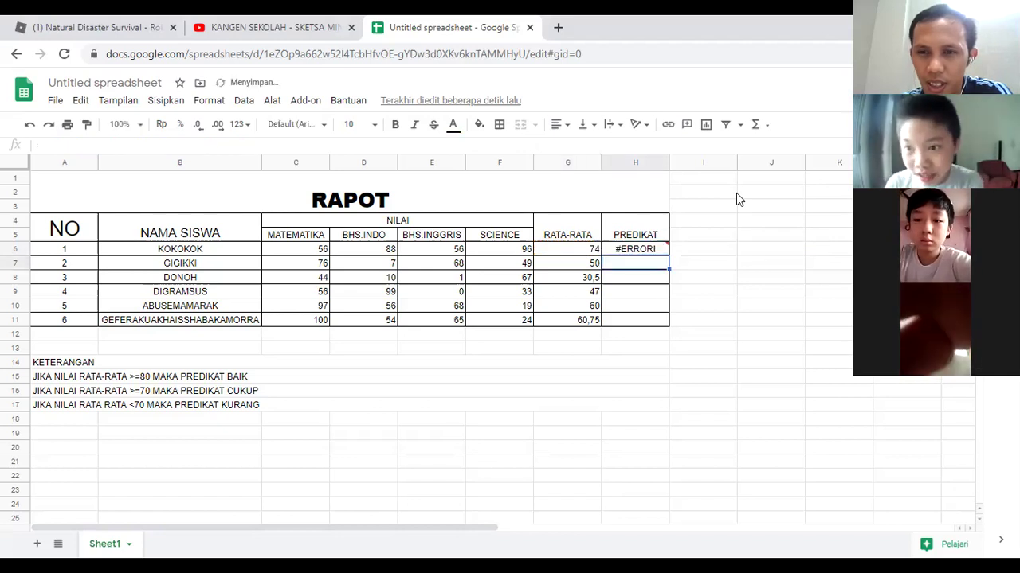
- Edit the H6 formula, replacing the two commas inside the nested IF with semicolons: IF(G6>=70;"cukup";"kurang")
{"action": "left_click", "coordinate": [668, 239]}
{"action": "left_click", "coordinate": [644, 249]}
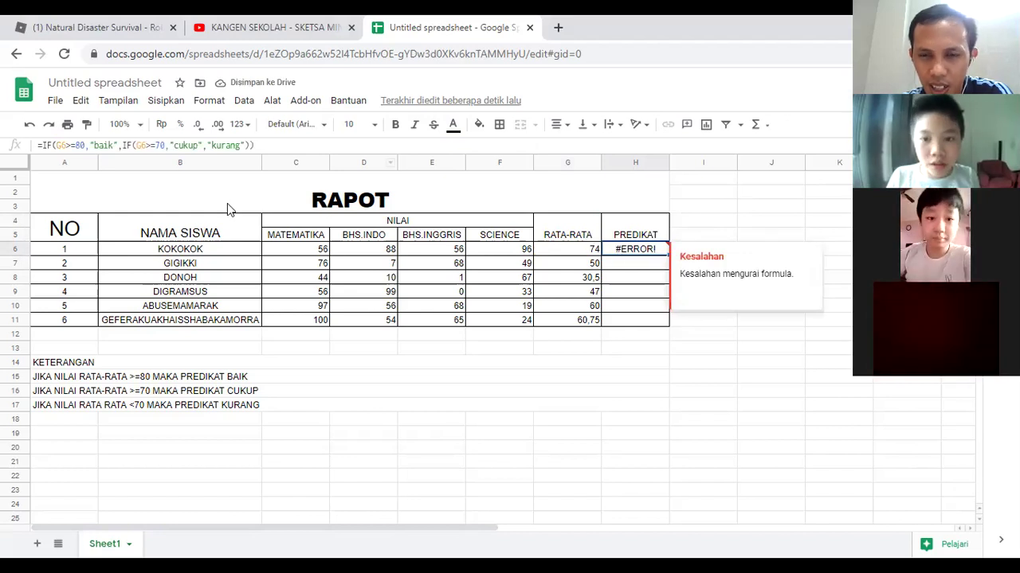
{"action": "left_click", "coordinate": [211, 145]}
{"action": "key", "text": "BackSpace"}
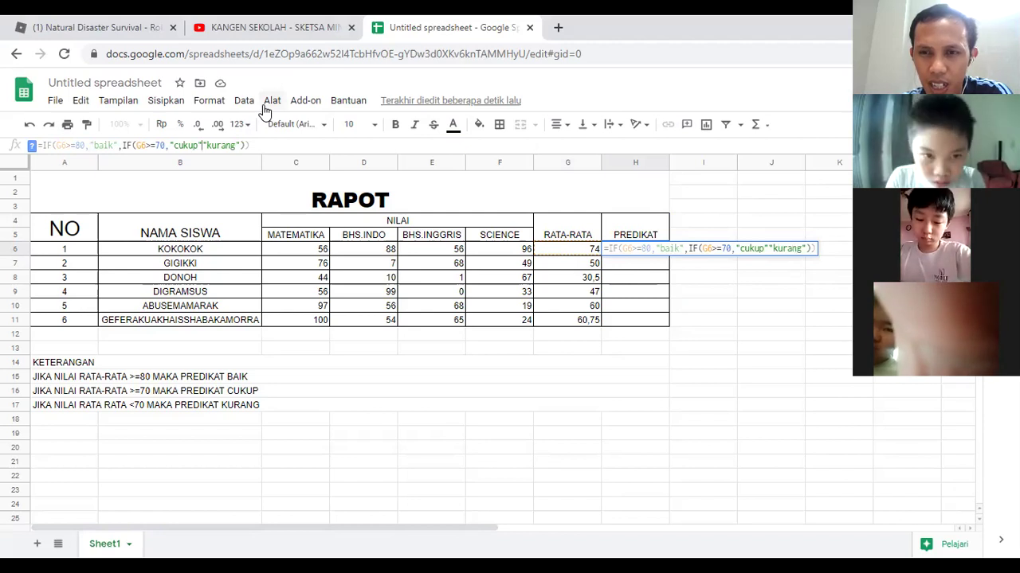
{"action": "type", "text": ";"}
{"action": "key", "text": "BackSpace"}
{"action": "type", "text": ";"}
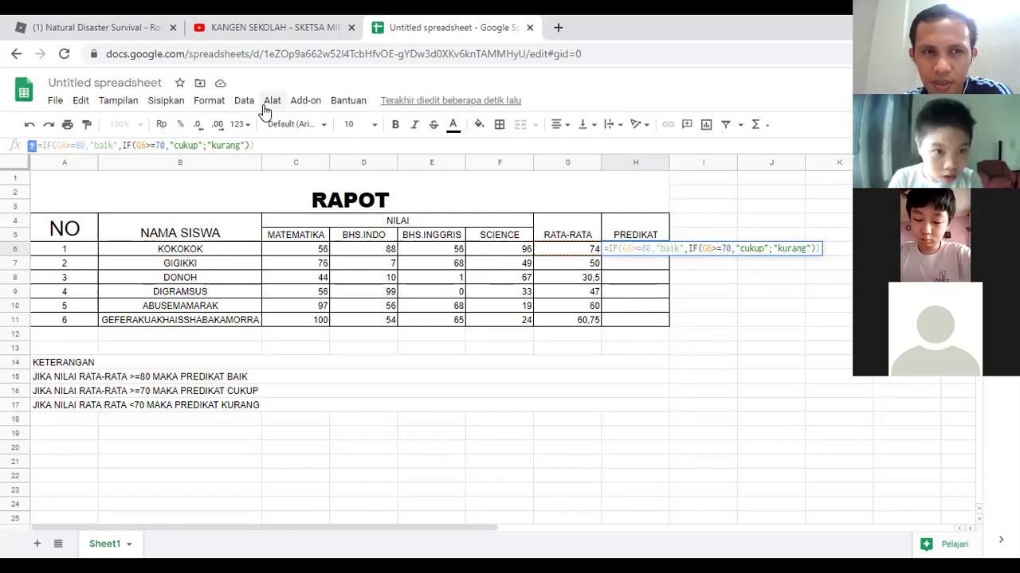
{"action": "key", "text": "Left"}
{"action": "key", "text": "Left"}
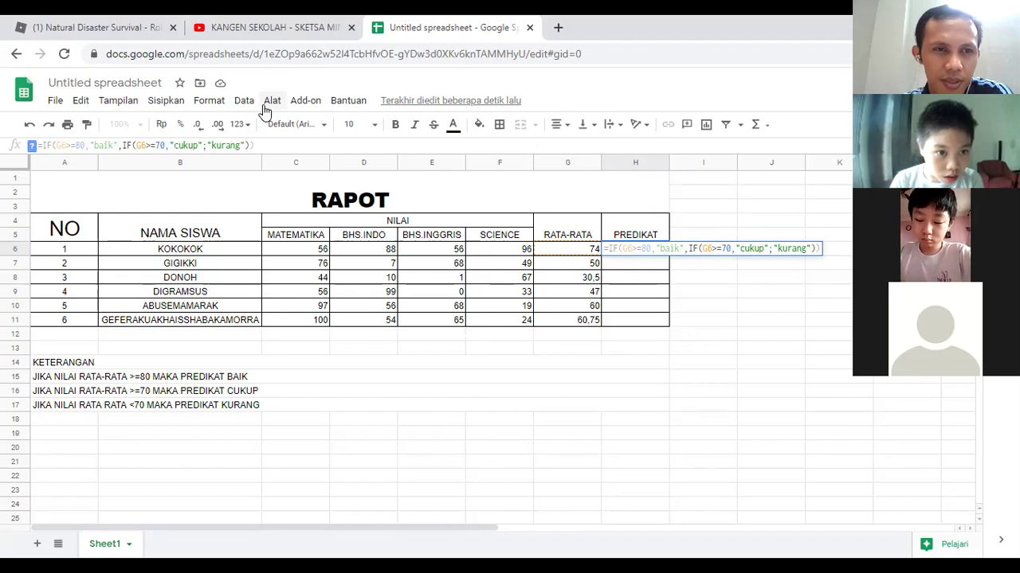
{"action": "key", "text": "BackSpace"}
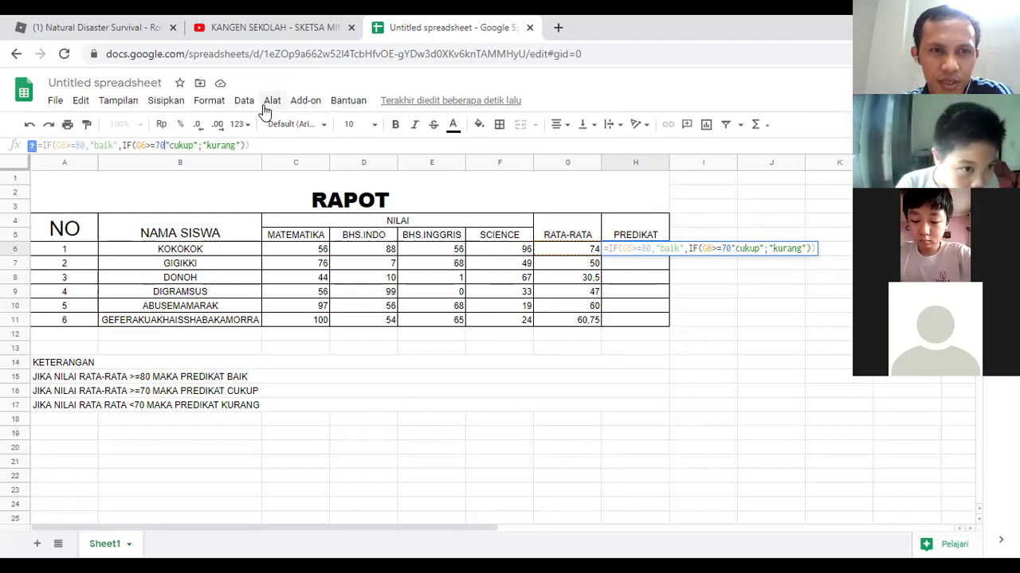
{"action": "type", "text": ";"}
- Replace the outer IF's two commas with semicolons and enter the H6 formula =IF(G6>=80;"baik";IF(G6>=70;"cukup";"kurang"))
{"action": "key", "text": "Left"}
{"action": "key", "text": "Left"}
{"action": "key", "text": "Left"}
{"action": "key", "text": "Left"}
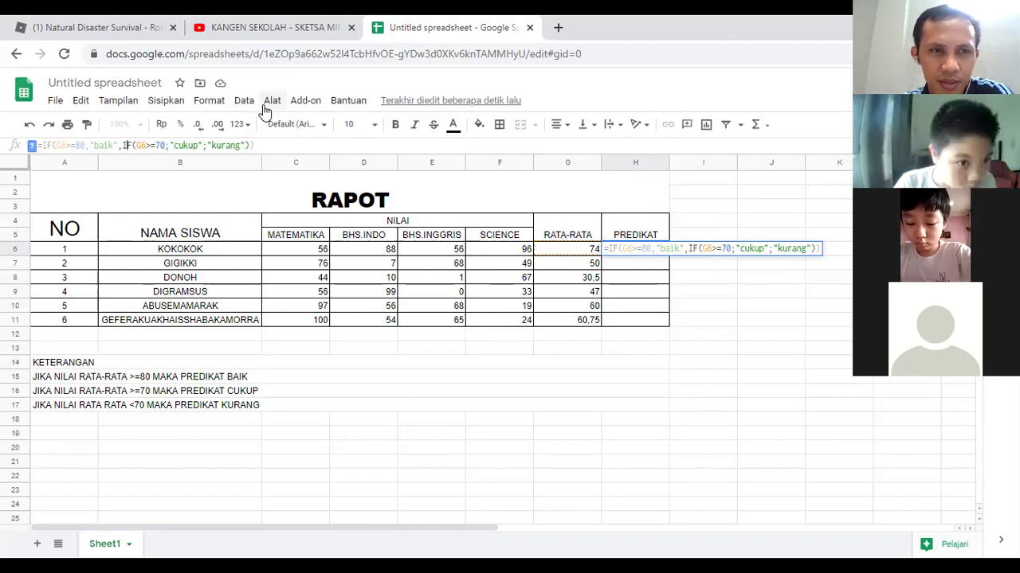
{"action": "key", "text": "BackSpace"}
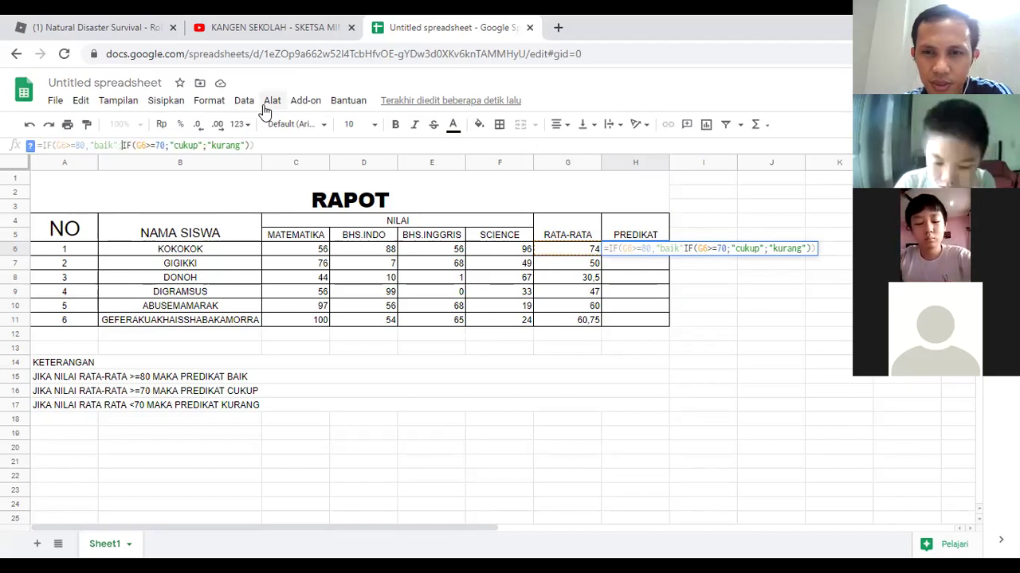
{"action": "type", "text": ";"}
{"action": "key", "text": "Left"}
{"action": "key", "text": "Left"}
{"action": "key", "text": "Left"}
{"action": "key", "text": "Left"}
{"action": "key", "text": "Left"}
{"action": "key", "text": "BackSpace"}
{"action": "type", "text": ";"}
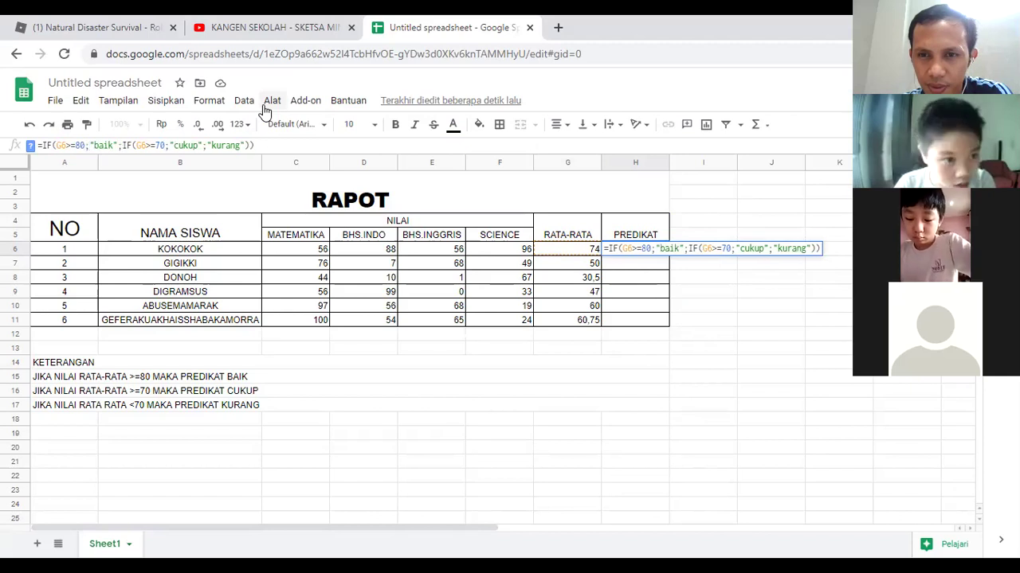
{"action": "key", "text": "Return"}
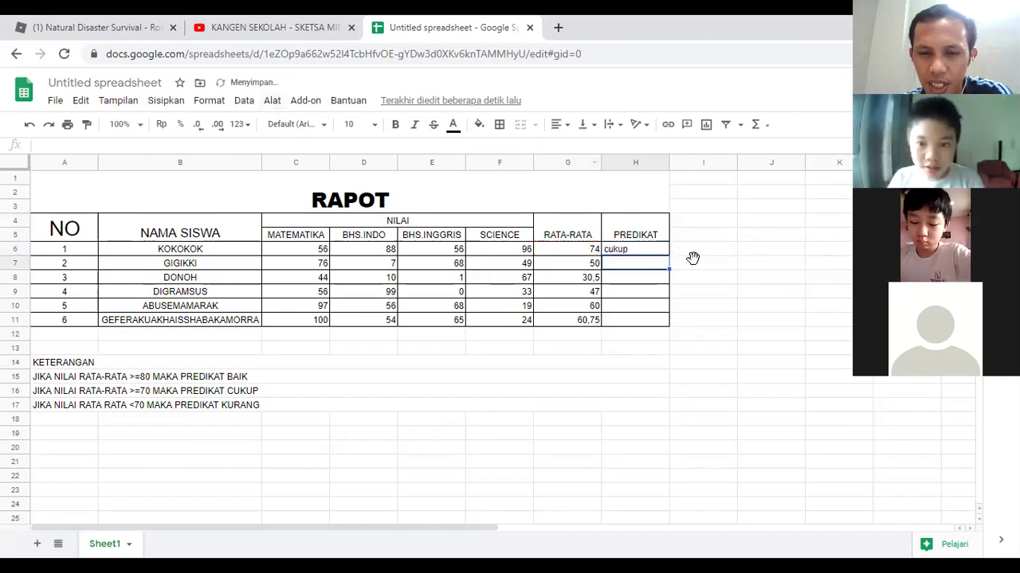
- Fill the PREDIKAT formula from H6 down to H11, then deselect the range by selecting empty cell C13
{"action": "left_click", "coordinate": [663, 253]}
{"action": "left_click_drag", "start_coordinate": [663, 252], "coordinate": [659, 321]}
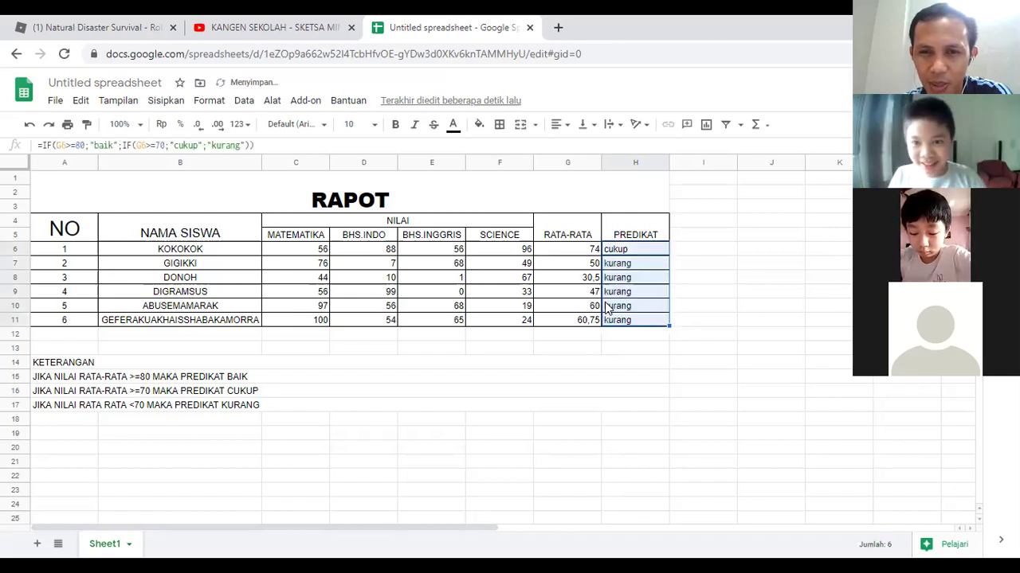
{"action": "left_click", "coordinate": [549, 389]}
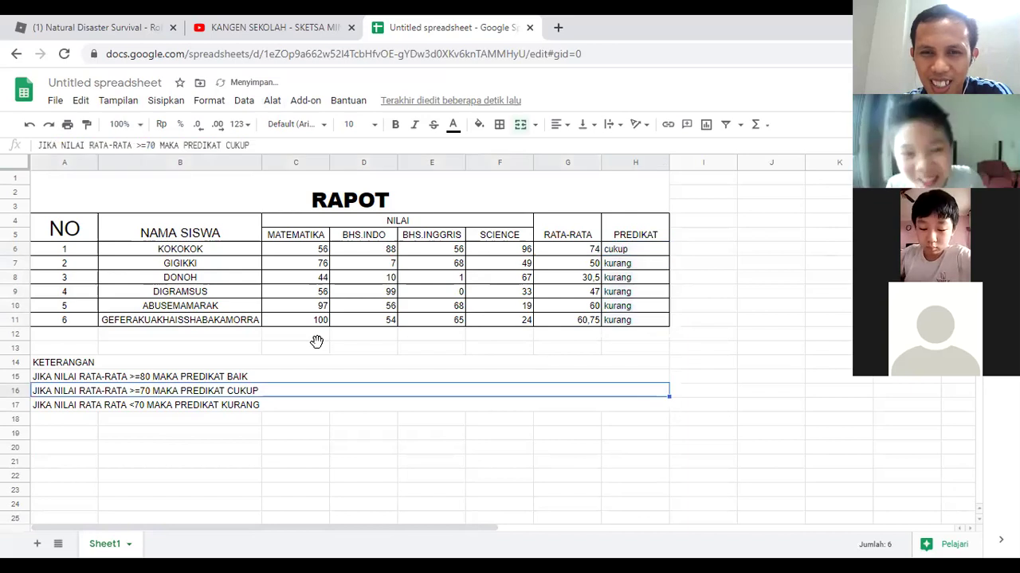
{"action": "left_click", "coordinate": [315, 345]}
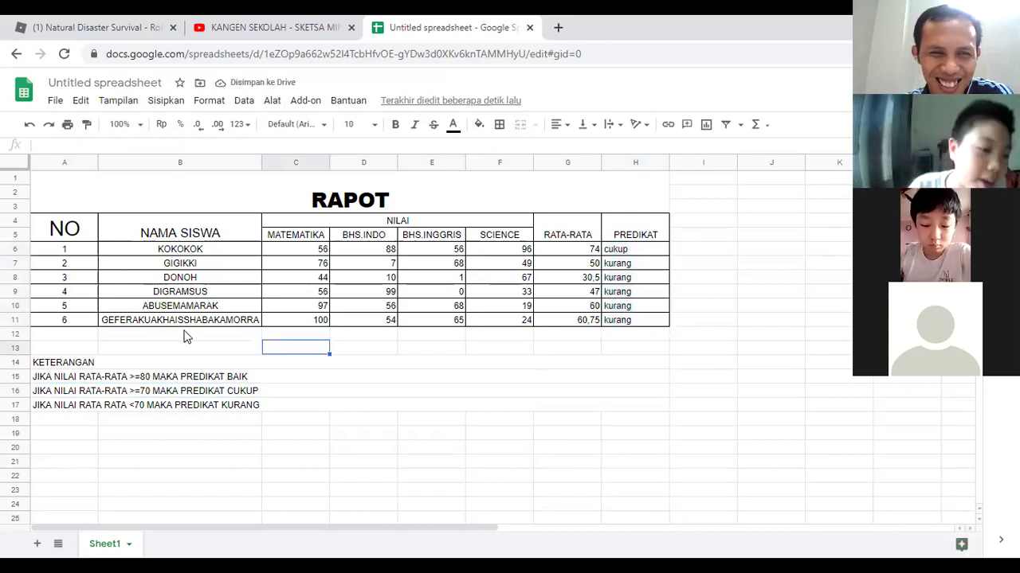